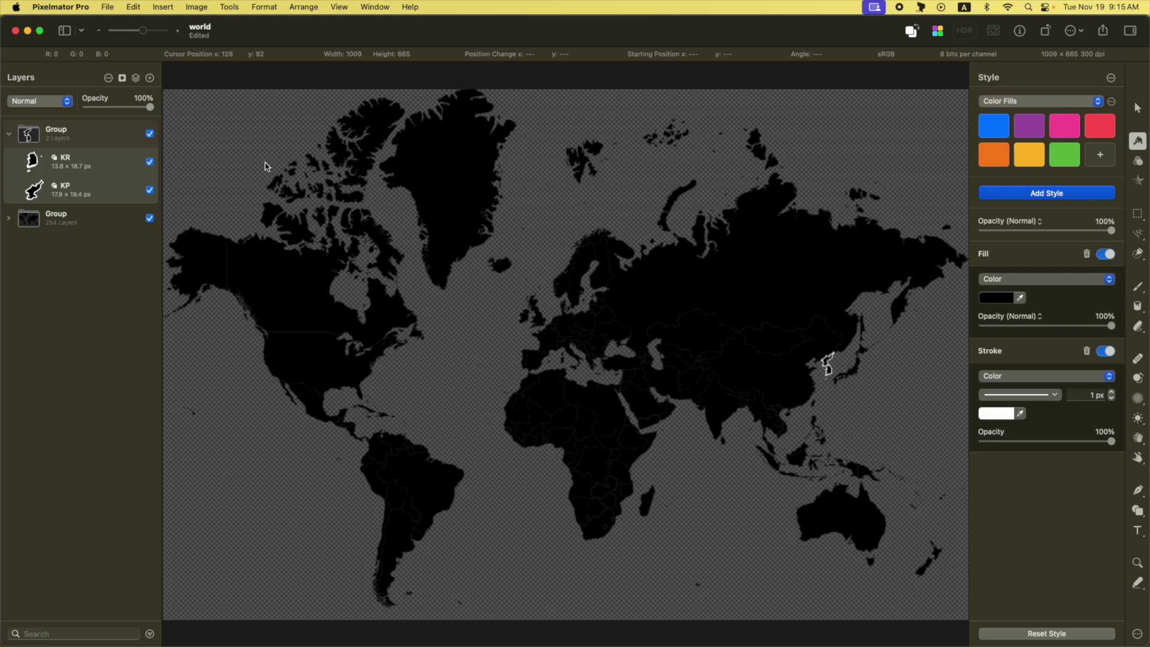
Step: Select the United States shape (US) on the world map and give it a white 1 px stroke
click(100, 224)
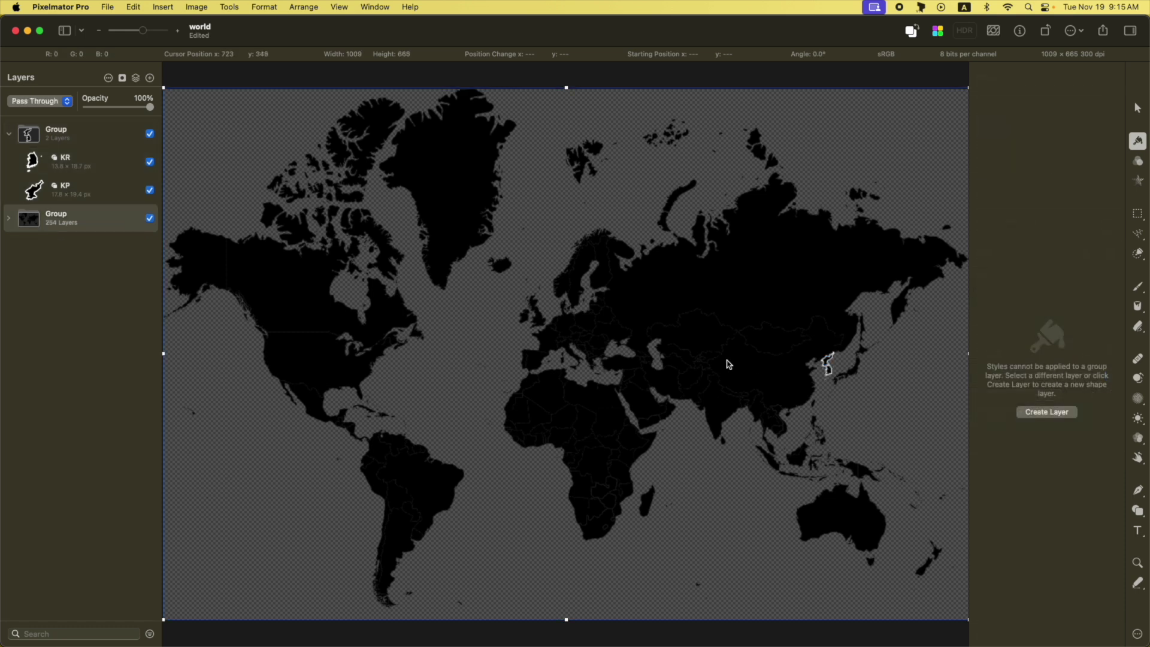
key(v)
click(334, 364)
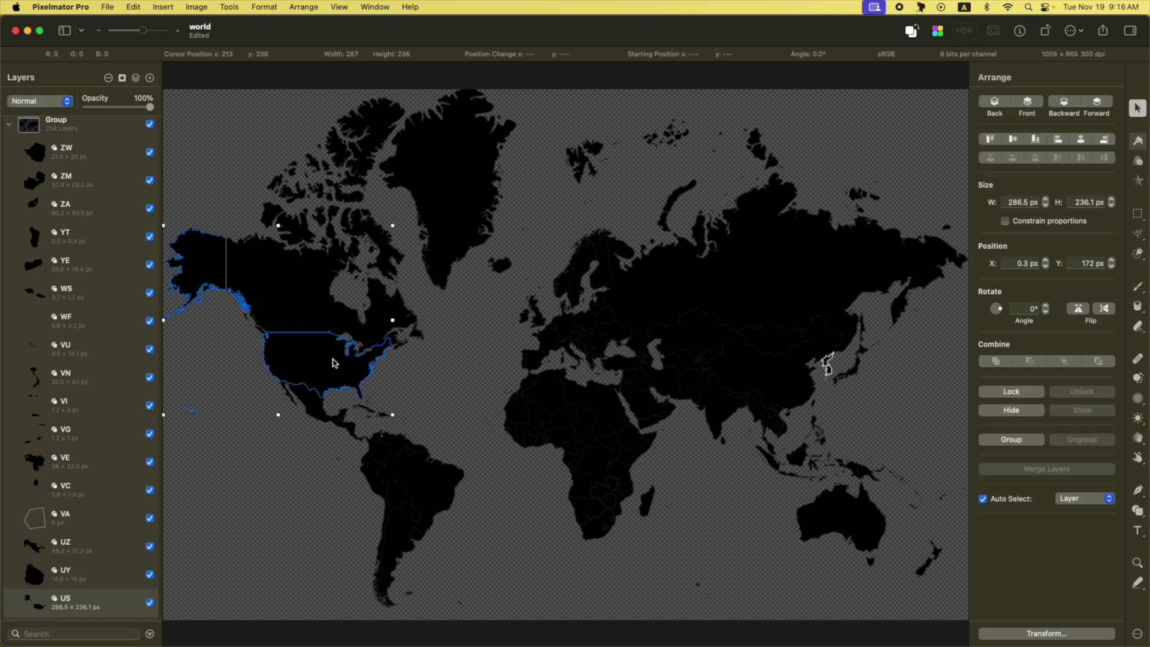
click(1137, 140)
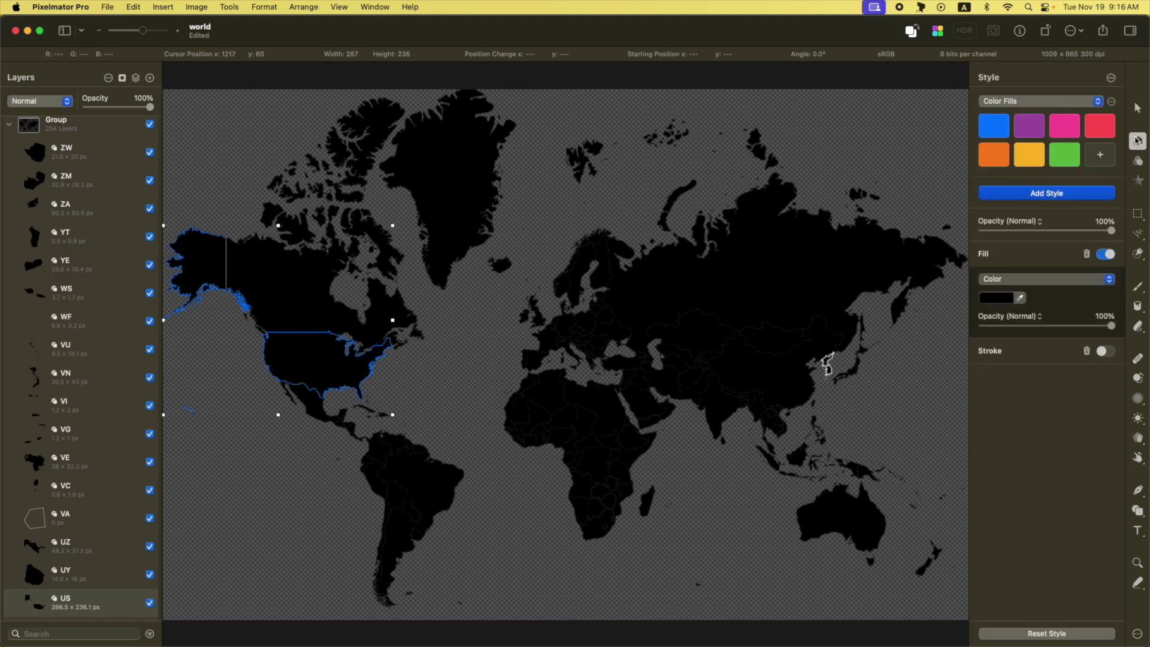
click(1112, 356)
click(1010, 418)
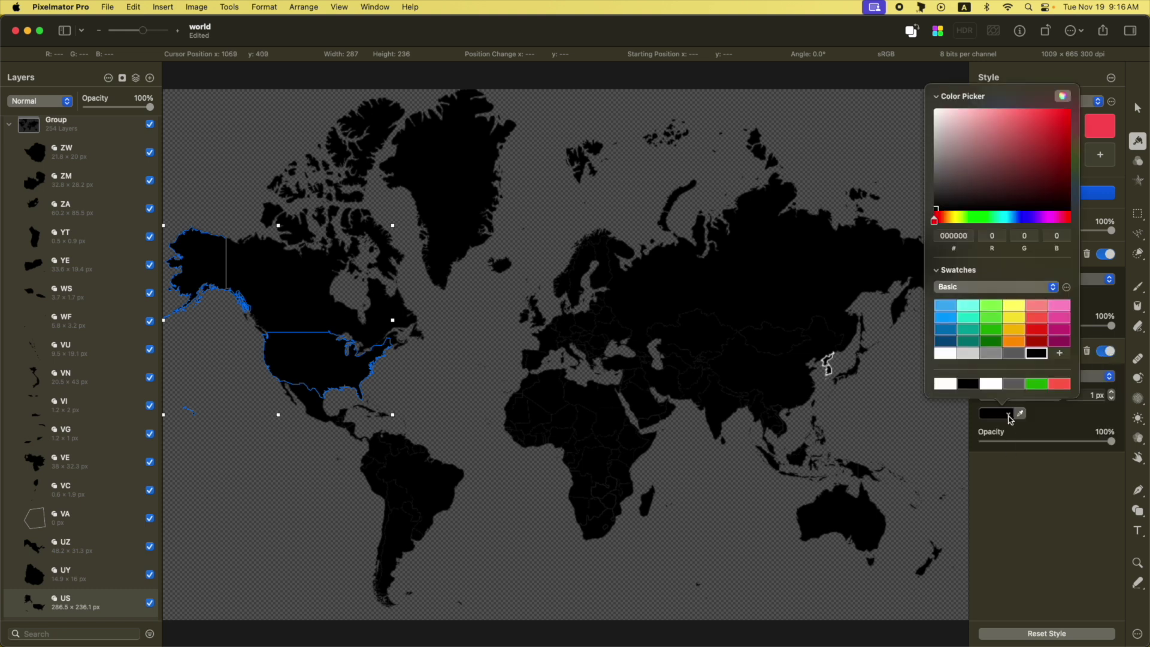
click(946, 384)
Step: Move the US layer out of its group to sit between the two groups, and hide both groups
drag(91, 605, 66, 152)
click(150, 191)
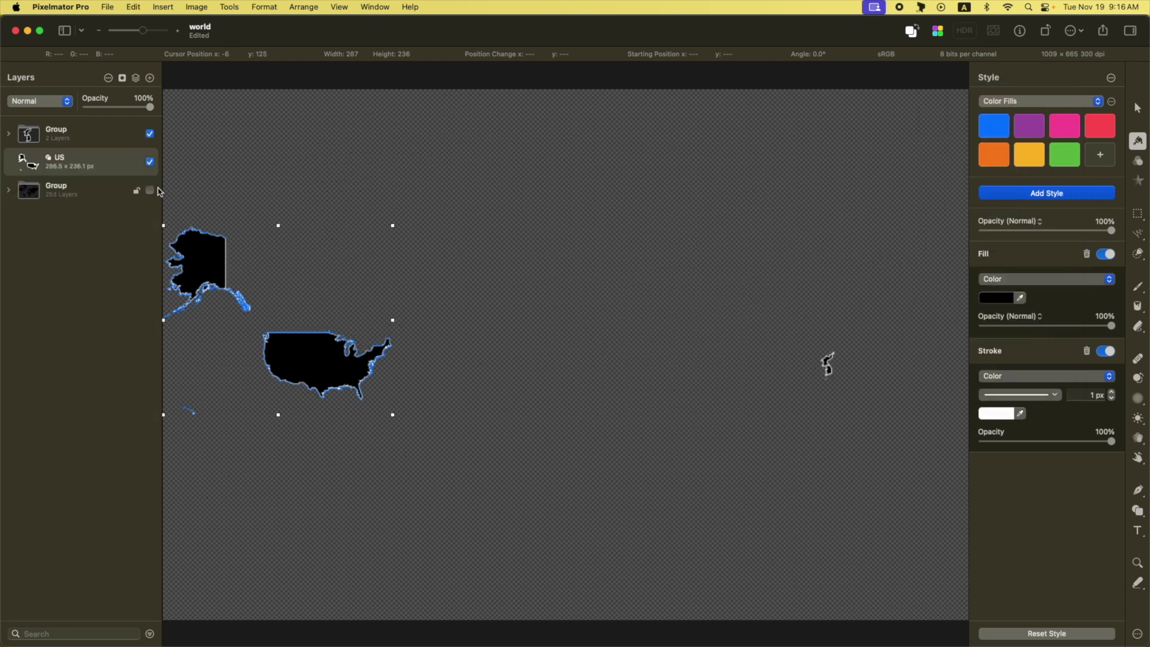
click(149, 134)
Step: Review the Motion Project export settings for the map and leave without exporting
click(1104, 33)
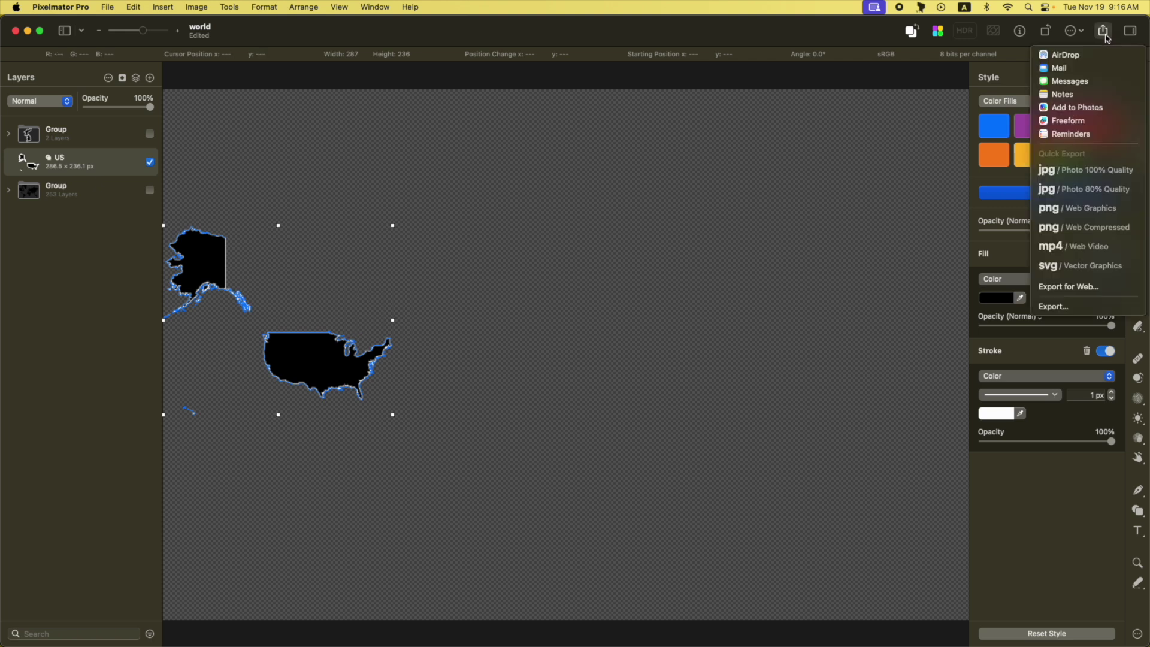
click(1098, 305)
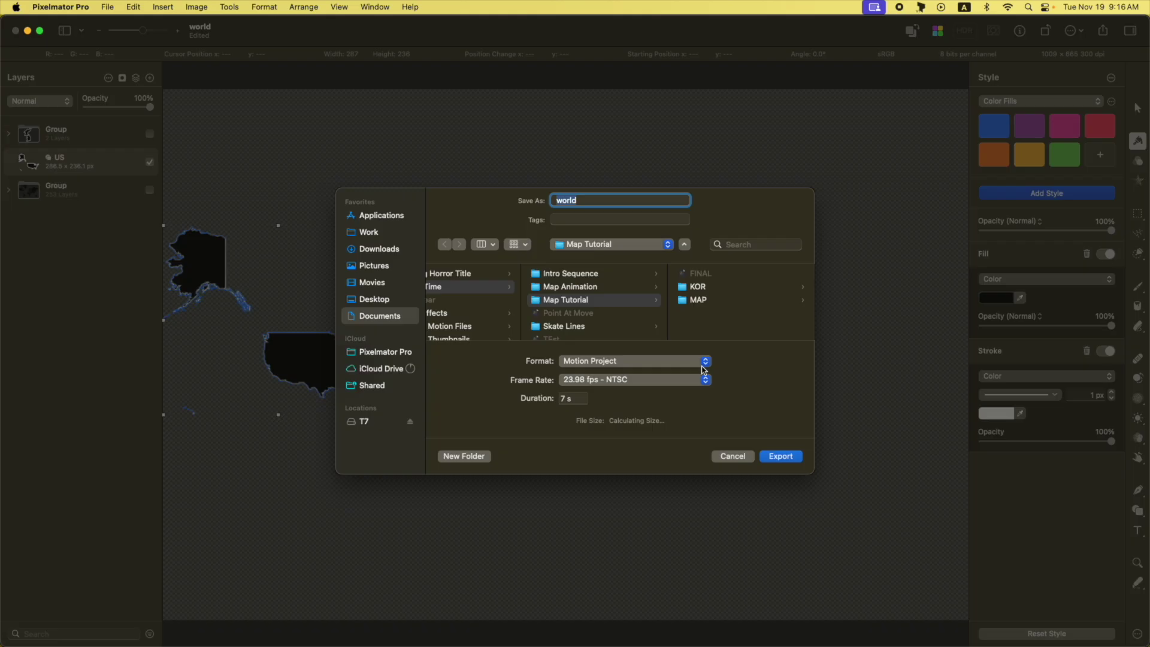
click(732, 456)
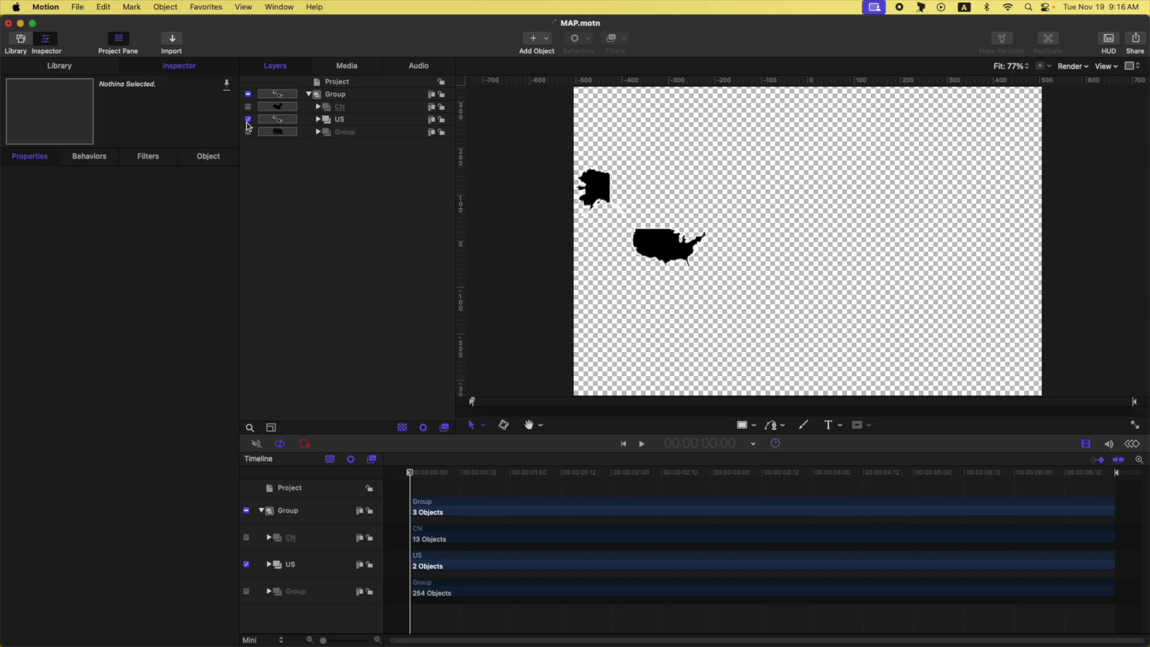
Step: In Motion's MAP project, inspect the two paths inside the US group and turn off the canvas transparency display
click(318, 119)
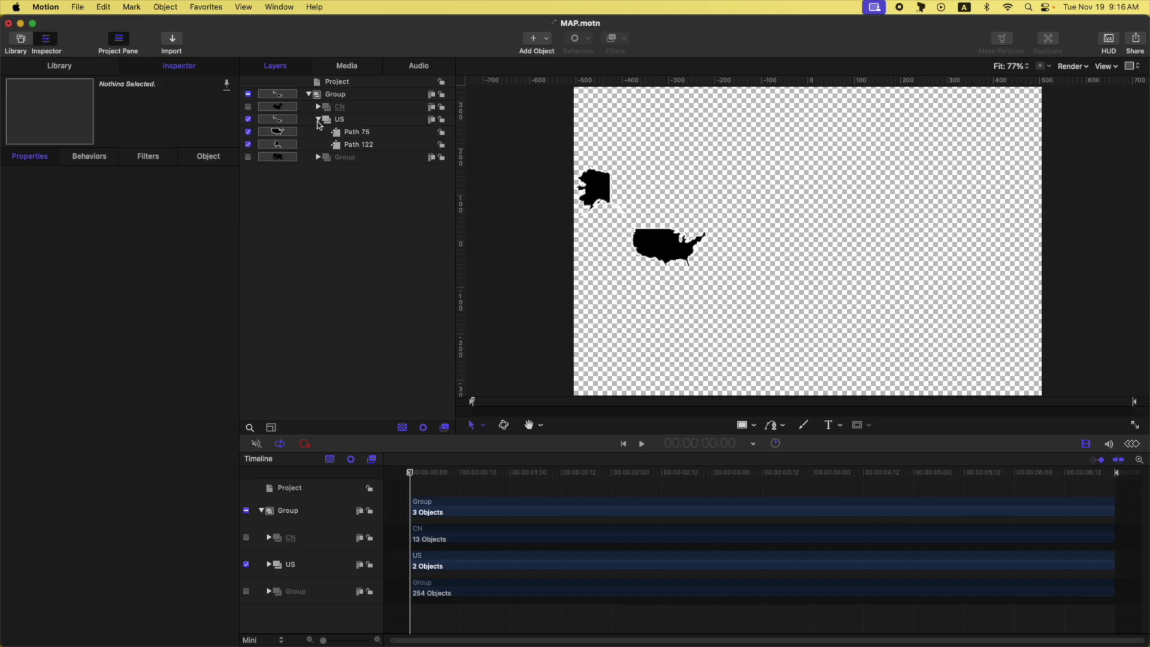
click(367, 133)
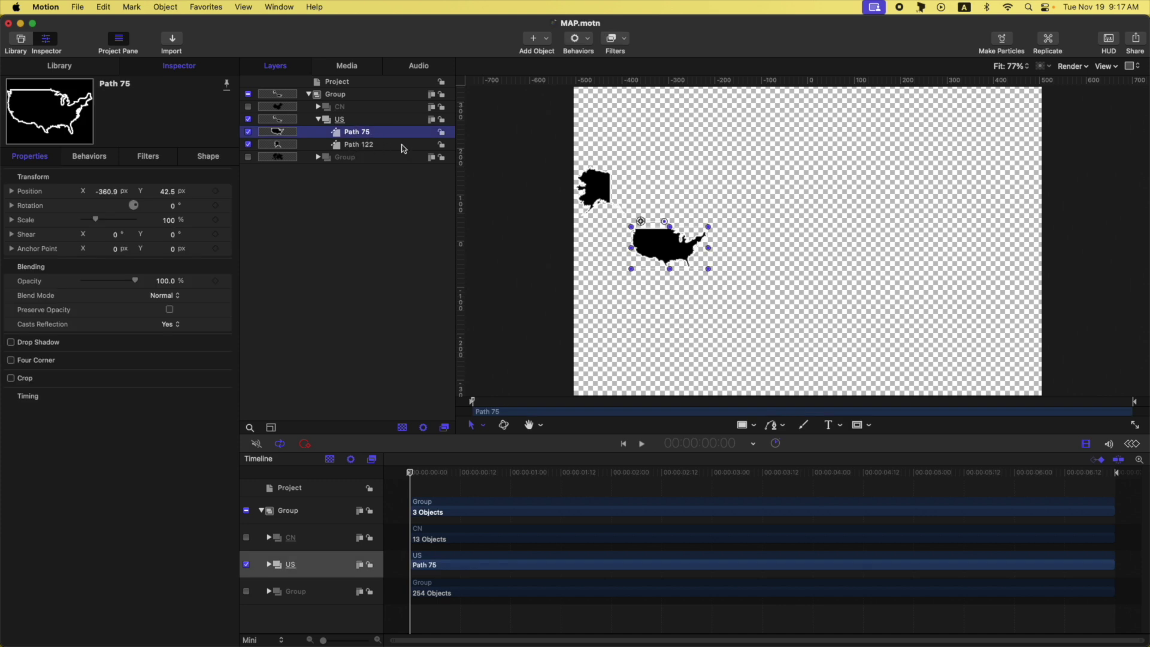
click(376, 146)
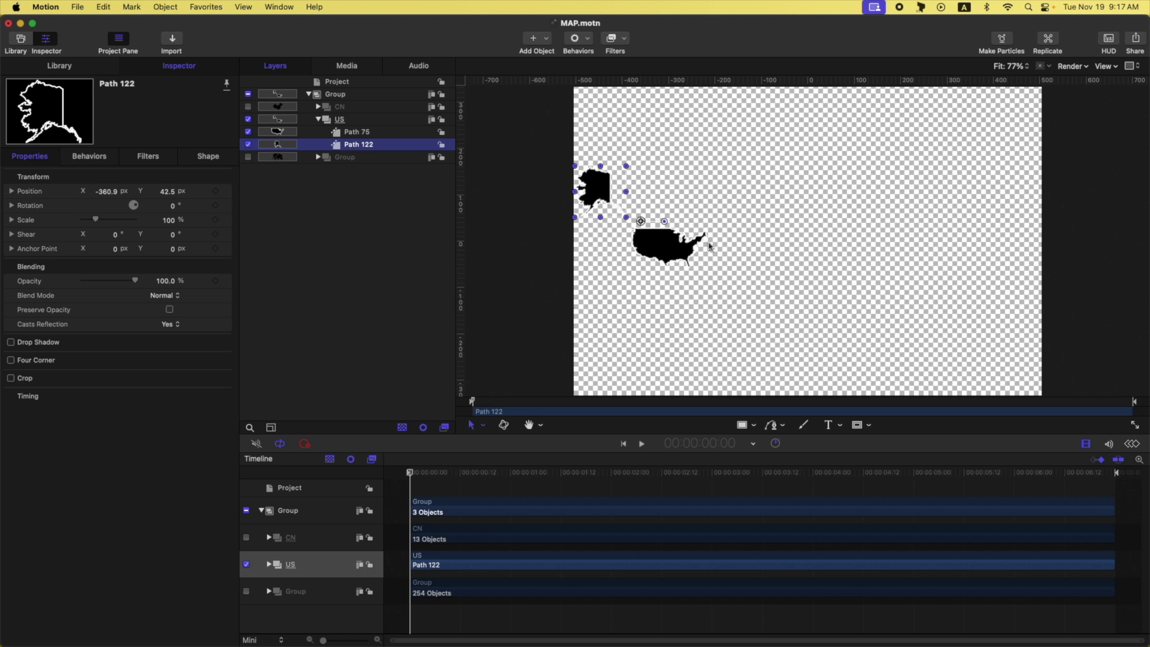
key(shift+t)
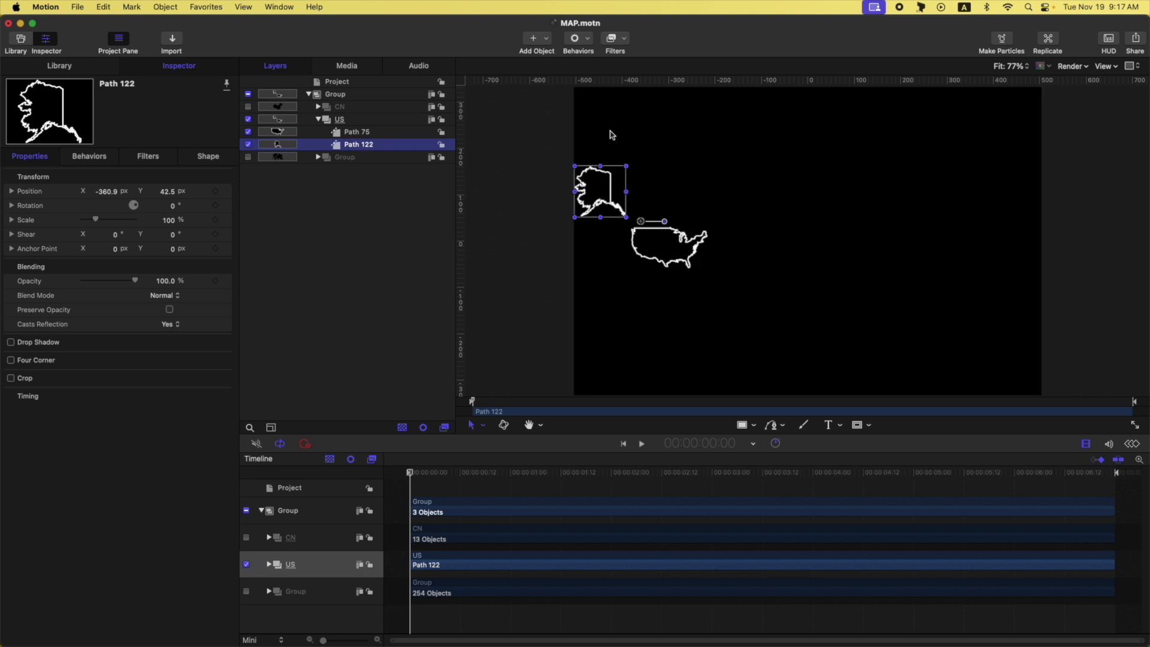
Step: Try adjusting the Last Point Offset of the Alaska path's outline in its shape settings
key(F4)
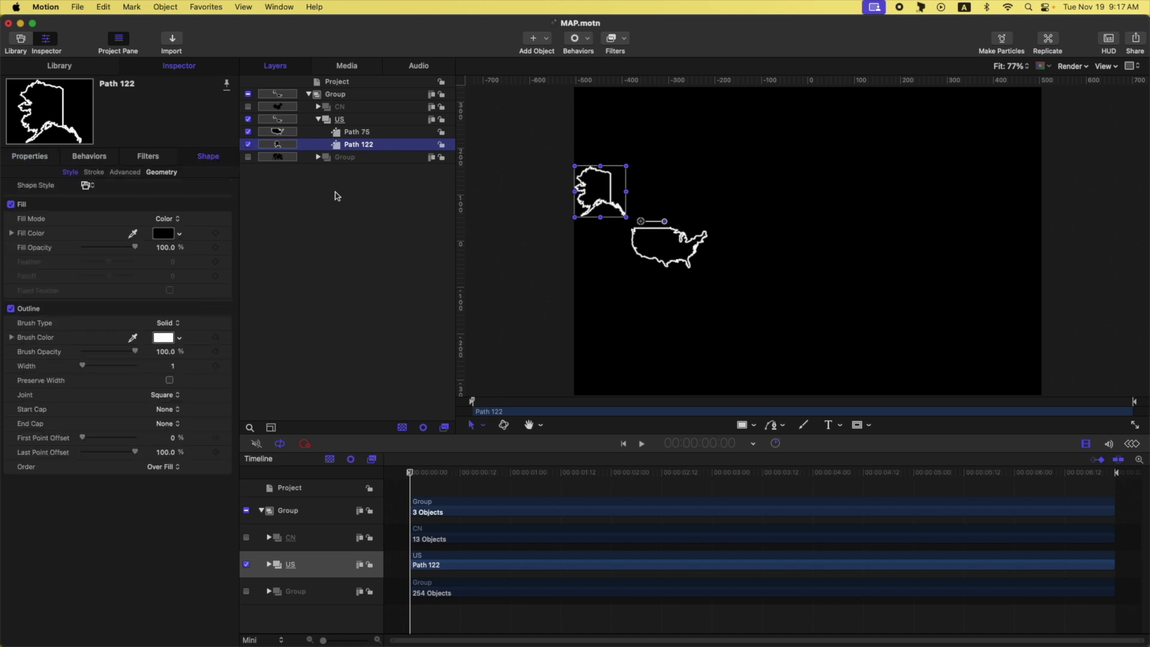
mouse_move(135, 453)
mouse_down()
mouse_move(90, 455)
mouse_move(173, 450)
mouse_up()
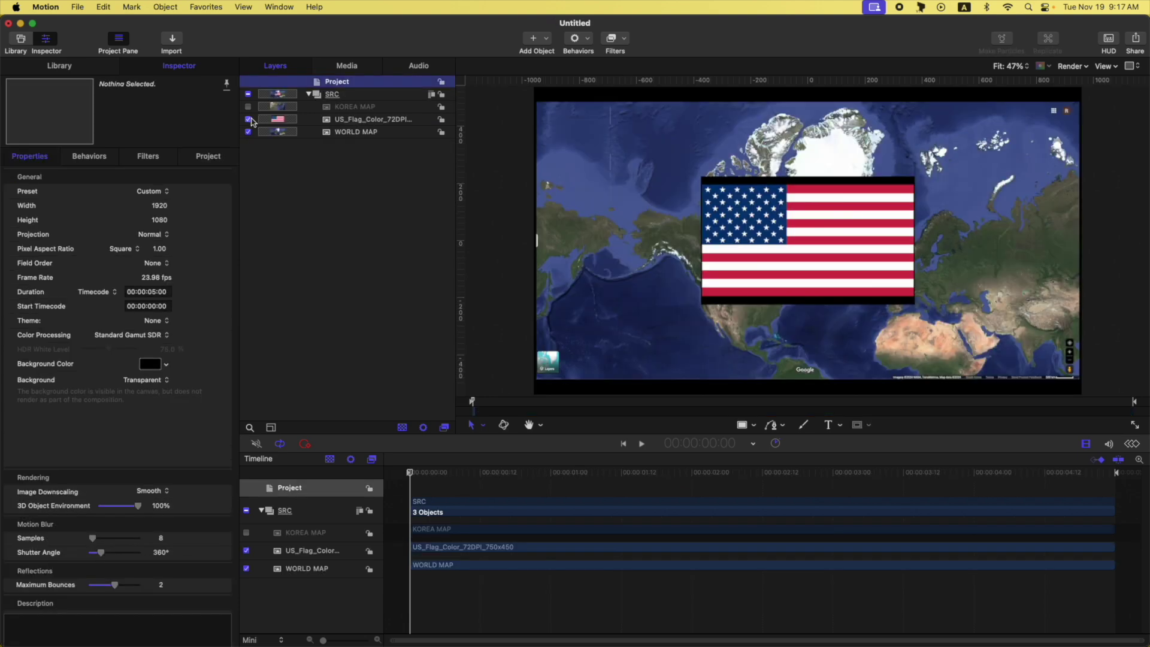
Step: In the untitled project, examine the WORLD MAP, US flag and KOREA MAP source layers one at a time
click(248, 119)
click(343, 132)
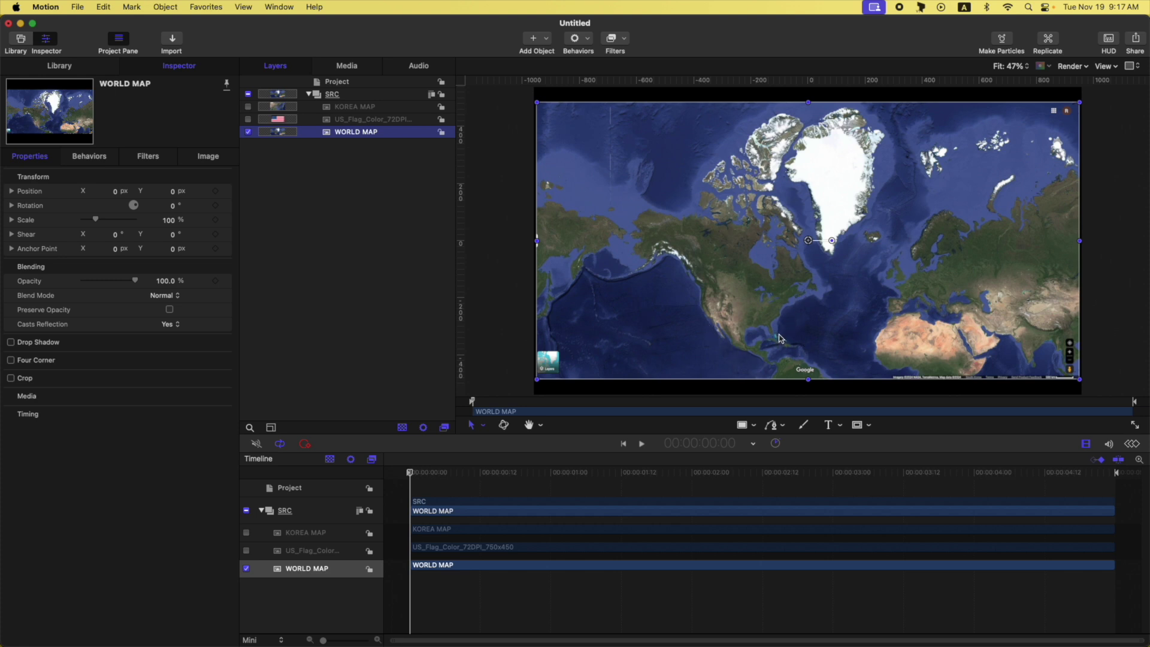
click(341, 83)
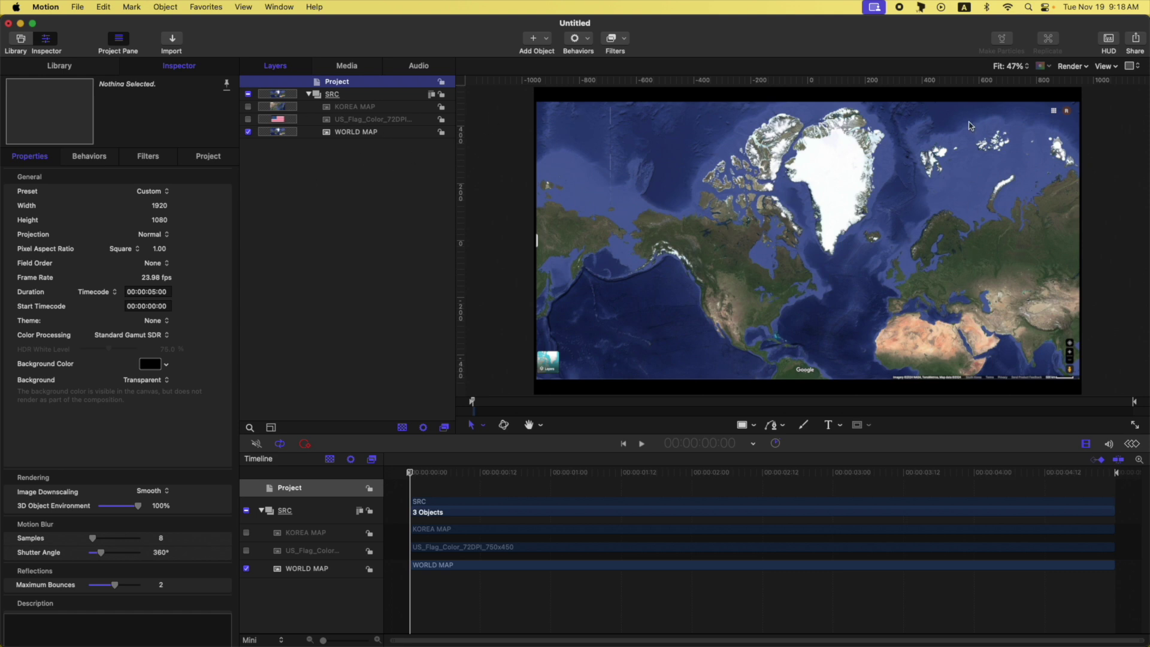
click(248, 131)
click(248, 119)
click(353, 120)
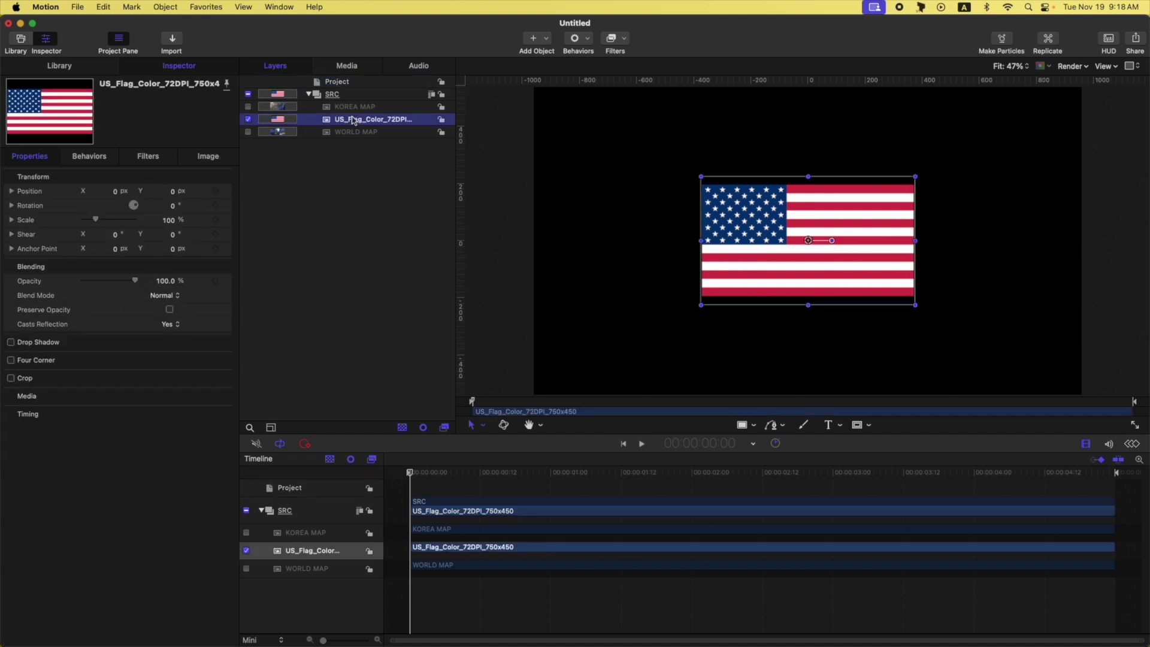
click(247, 119)
click(247, 107)
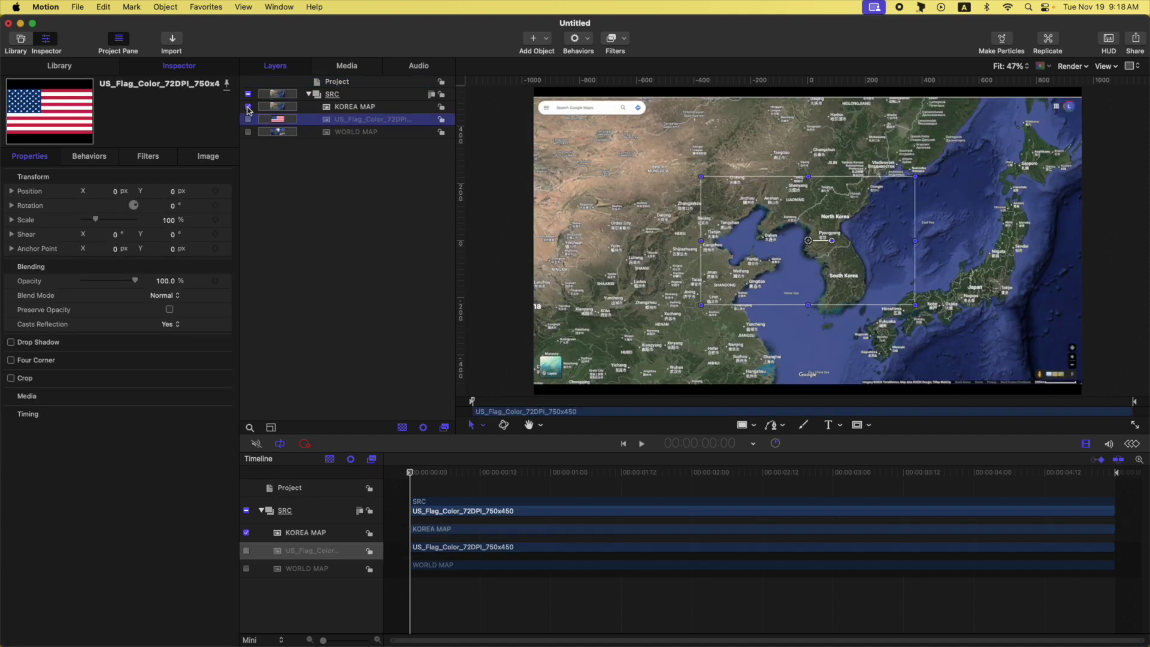
click(353, 108)
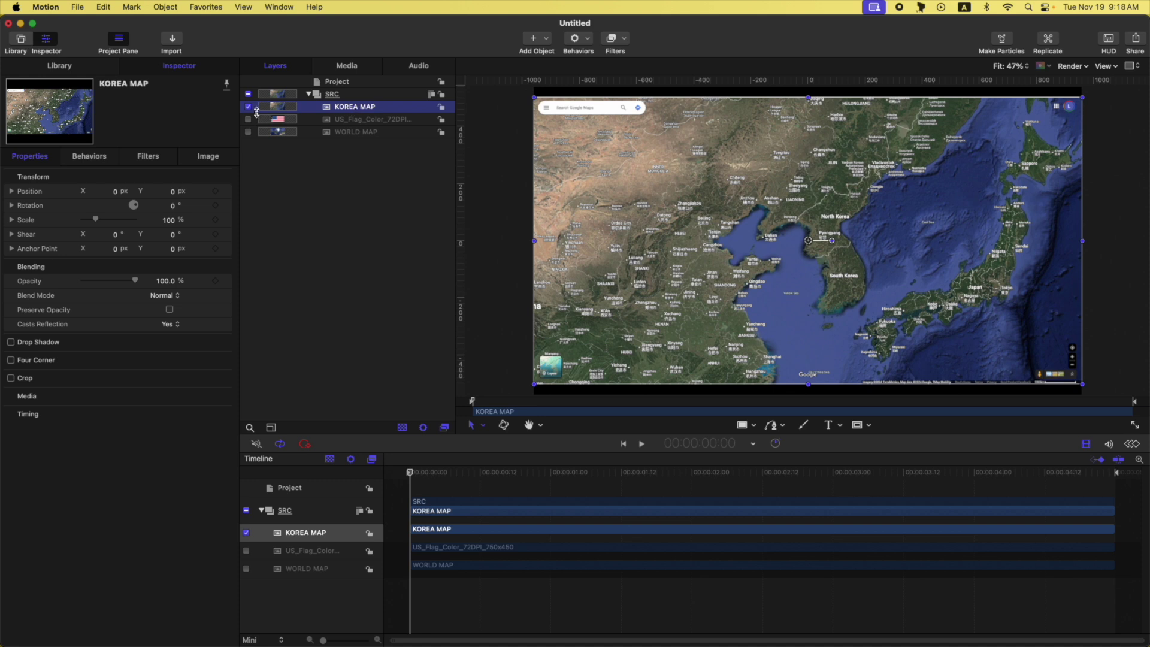
Step: Enable all three source layers and hide their parent SRC group
click(357, 96)
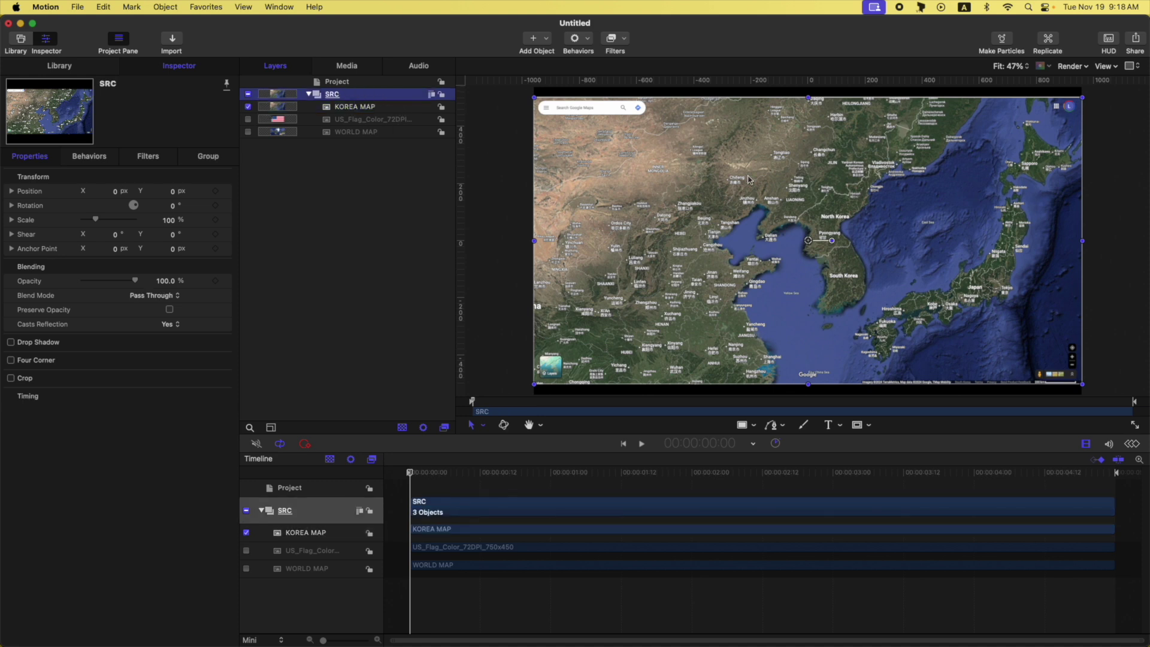
click(249, 120)
click(249, 132)
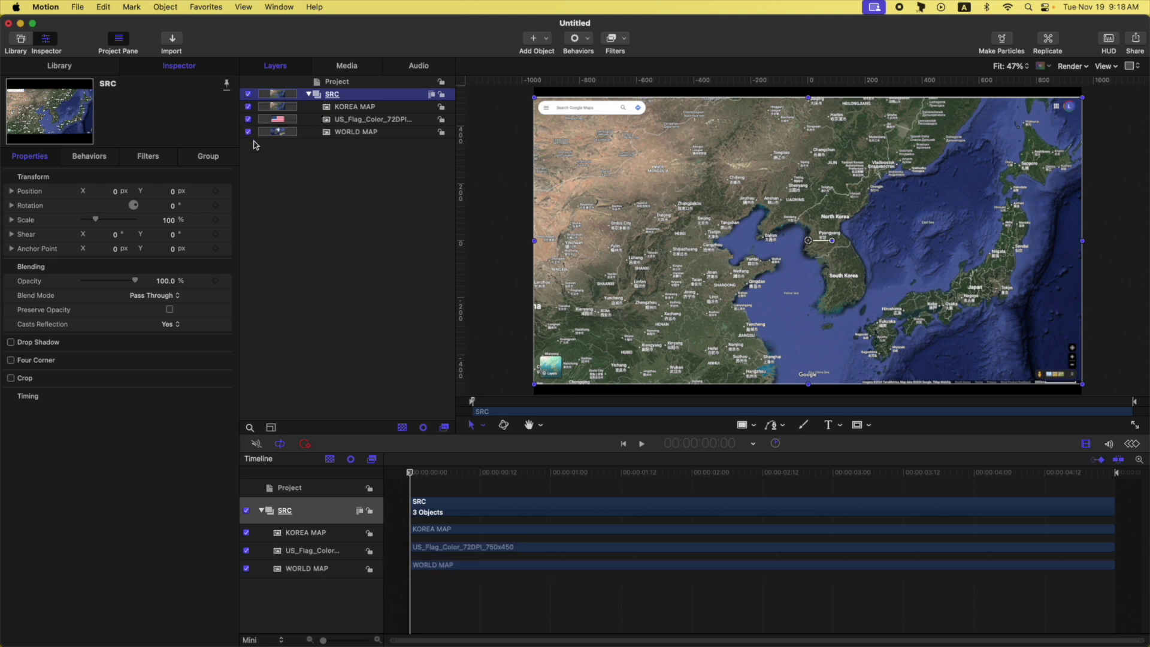
click(248, 94)
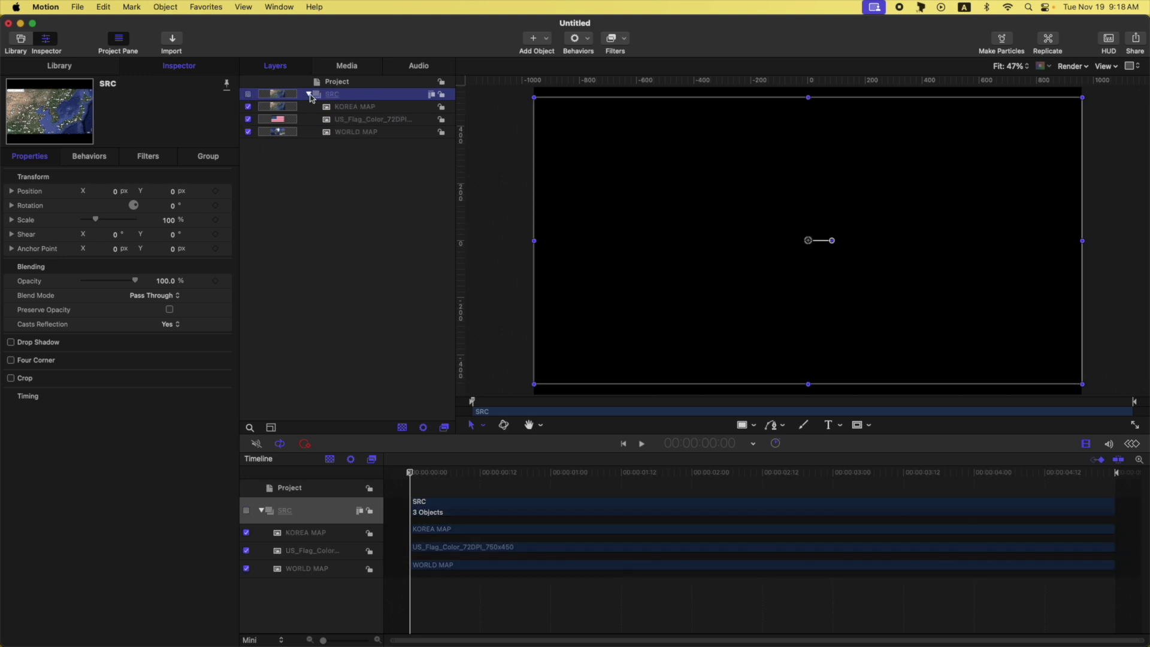
Step: Make a clone layer of WORLD MAP in a separate group above SRC, and collapse the SRC group
click(357, 134)
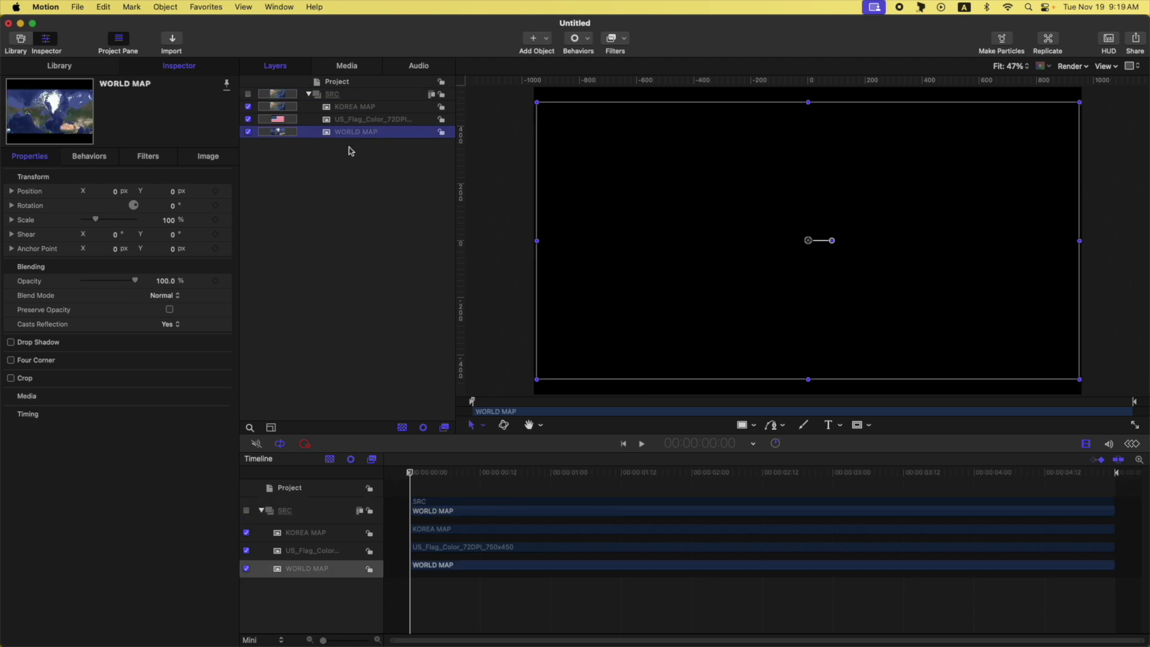
key(k)
mouse_move(385, 133)
mouse_down()
mouse_move(317, 132)
mouse_move(310, 91)
mouse_up()
click(309, 119)
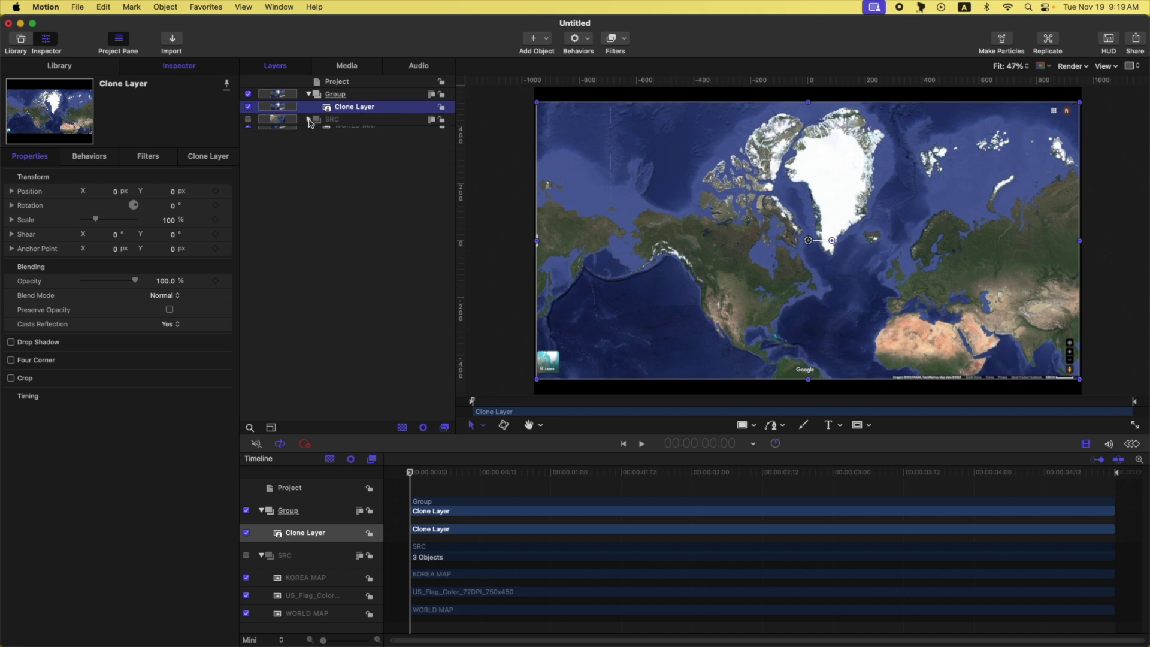
Step: Copy the US group from the MAP project and paste it into the untitled project's group holding the clone layer
click(353, 95)
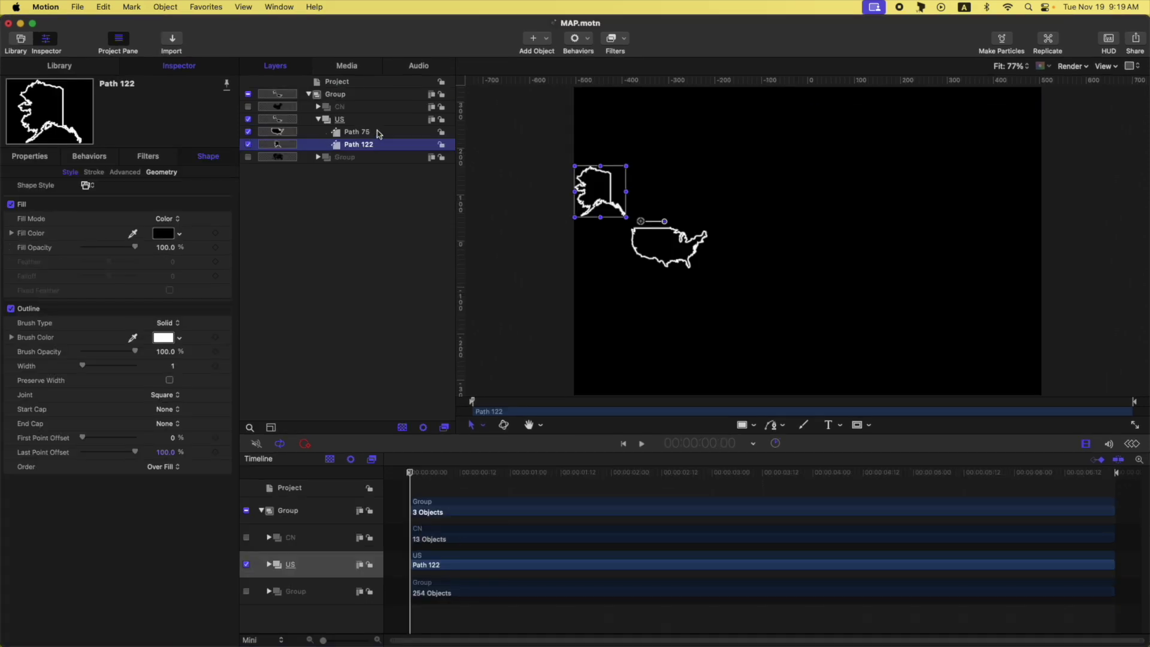
click(373, 124)
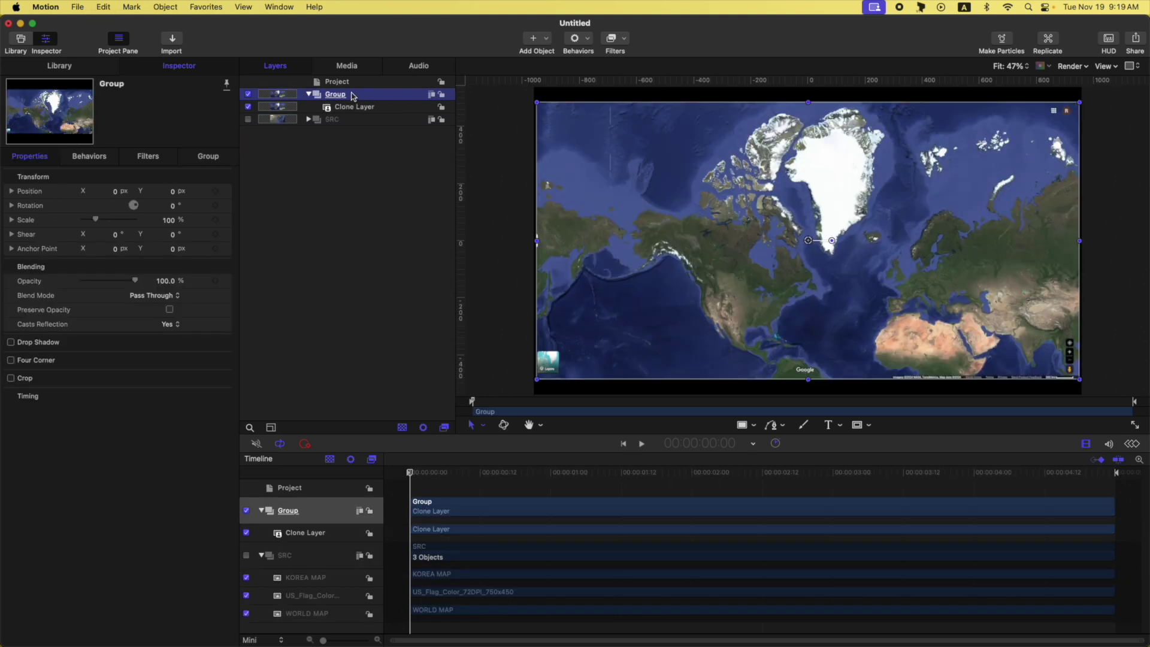
key(super+v)
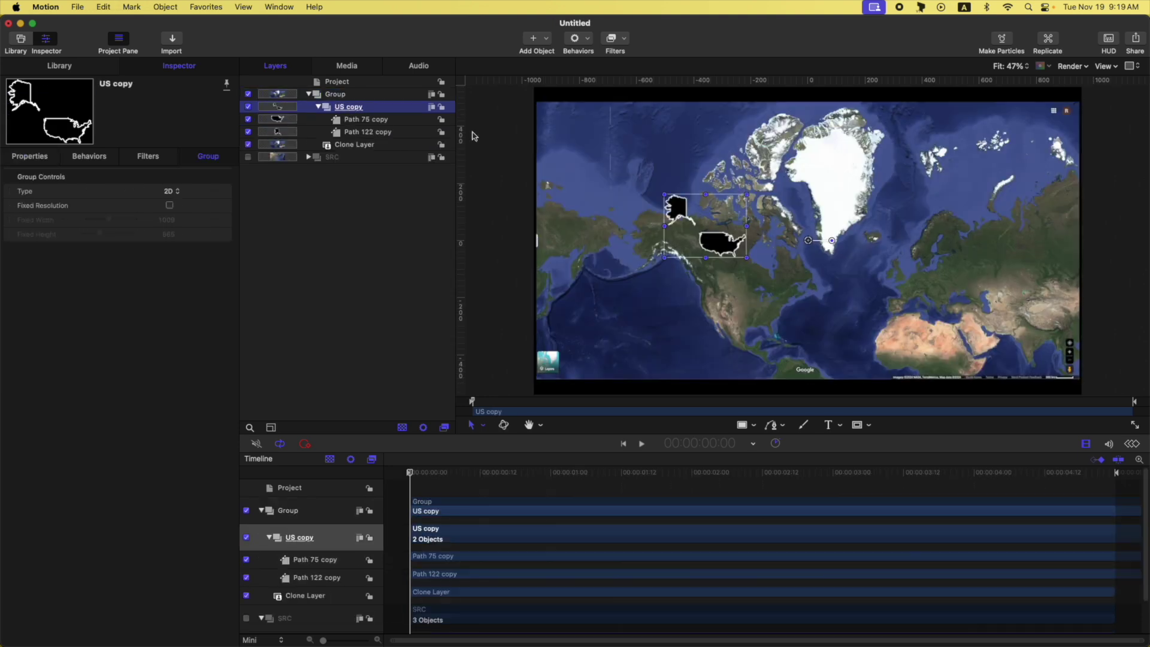
Step: Scale the US copy group to 200% and position it over the United States, at about X 381 px, Y -212 px
drag(714, 242, 716, 292)
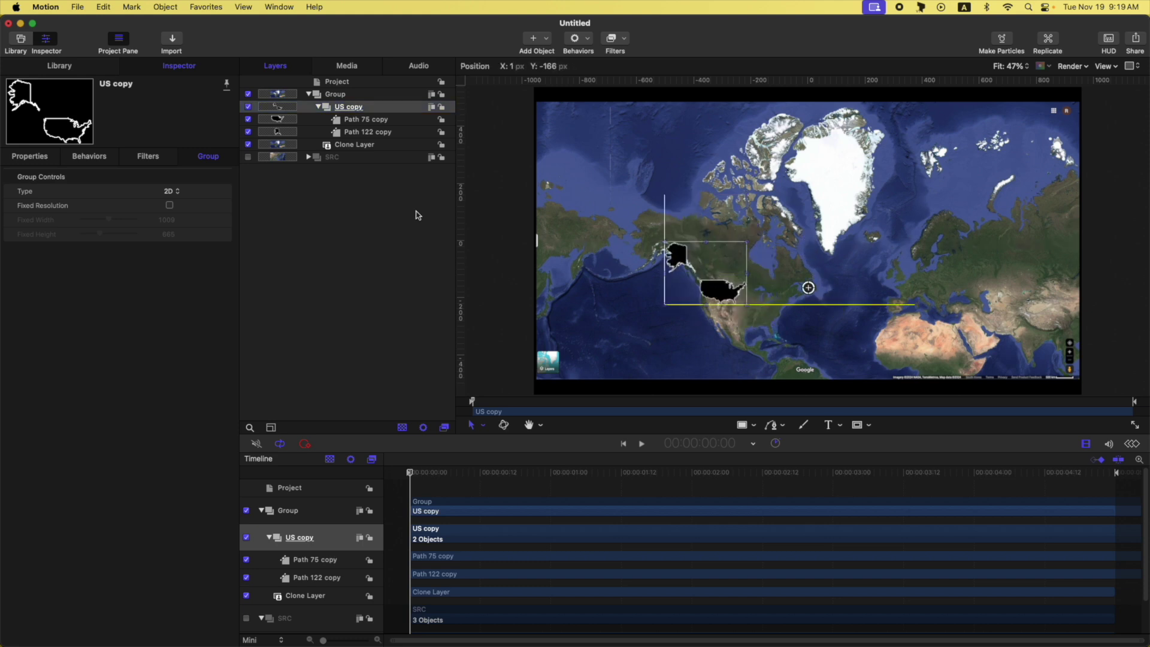
click(29, 156)
drag(100, 222, 136, 228)
click(172, 222)
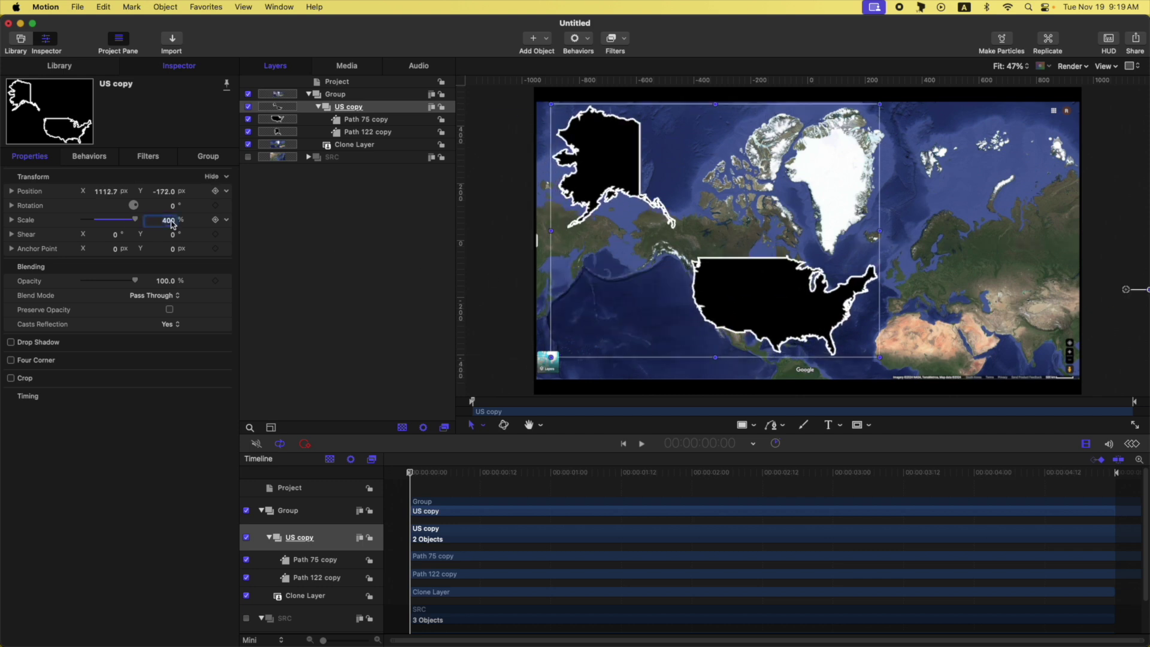
text(200)
key(Return)
drag(911, 281, 737, 310)
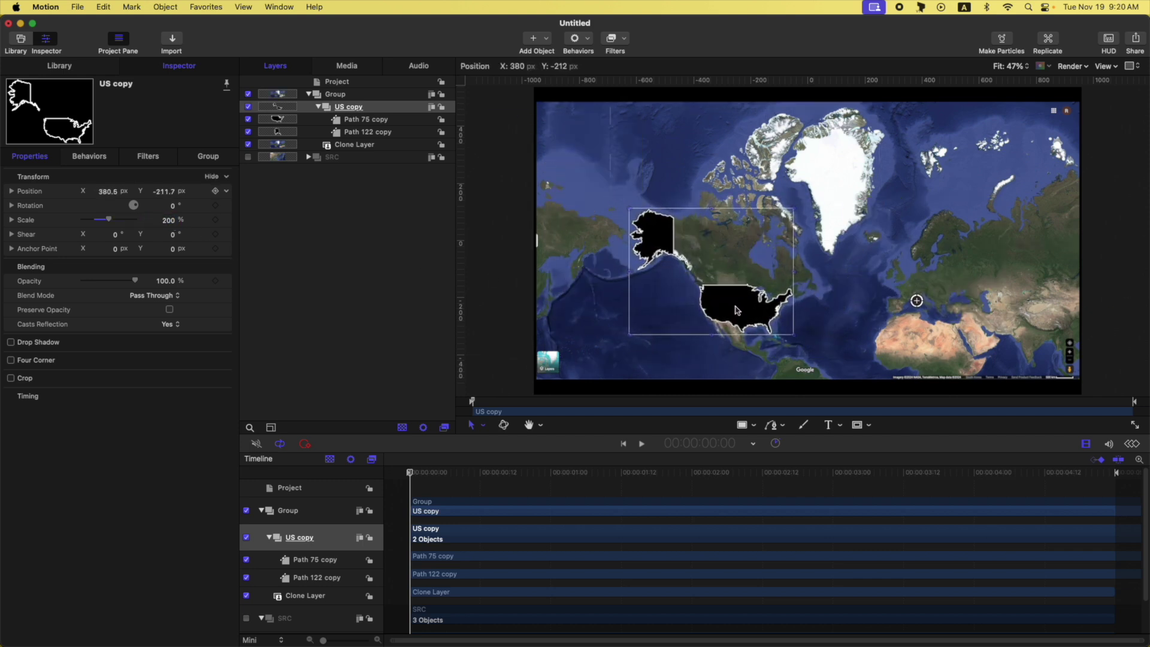
click(342, 311)
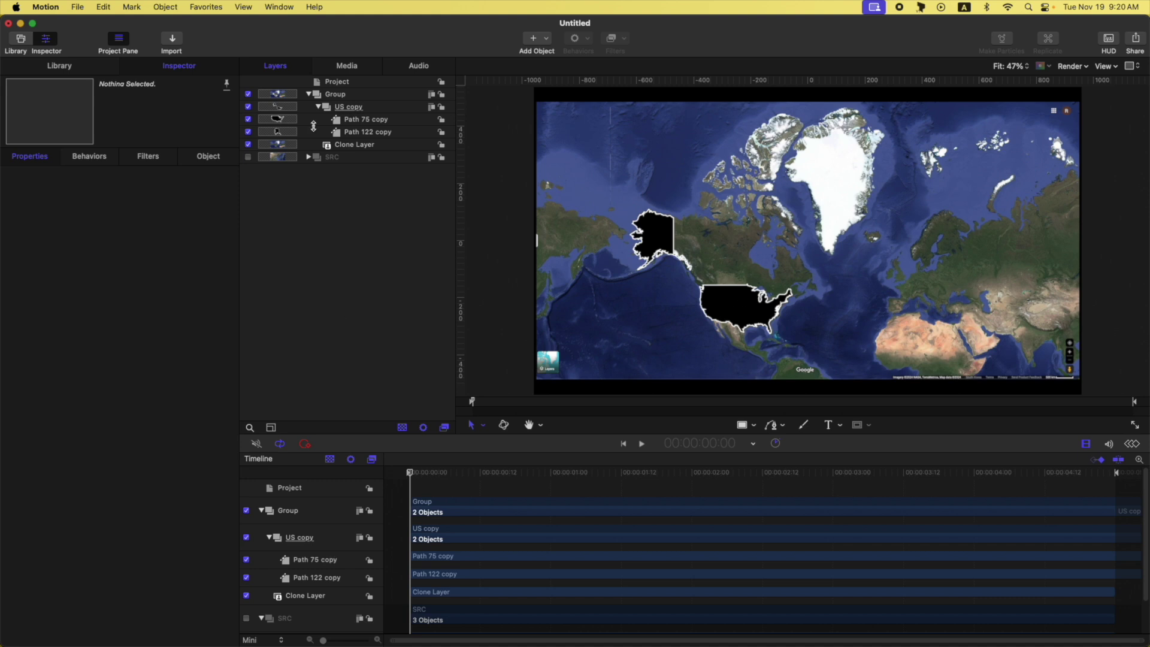
click(361, 114)
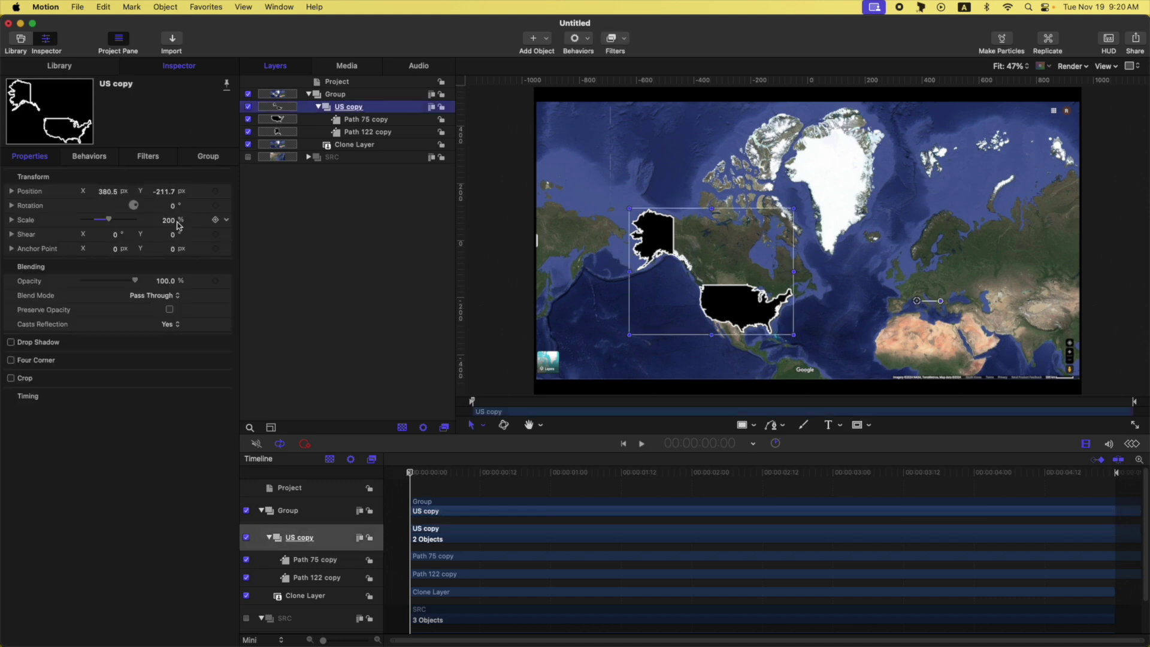
Step: Enlarge the parent group of the map and US outline so the map fills the frame, and select its Clone Layer
click(339, 94)
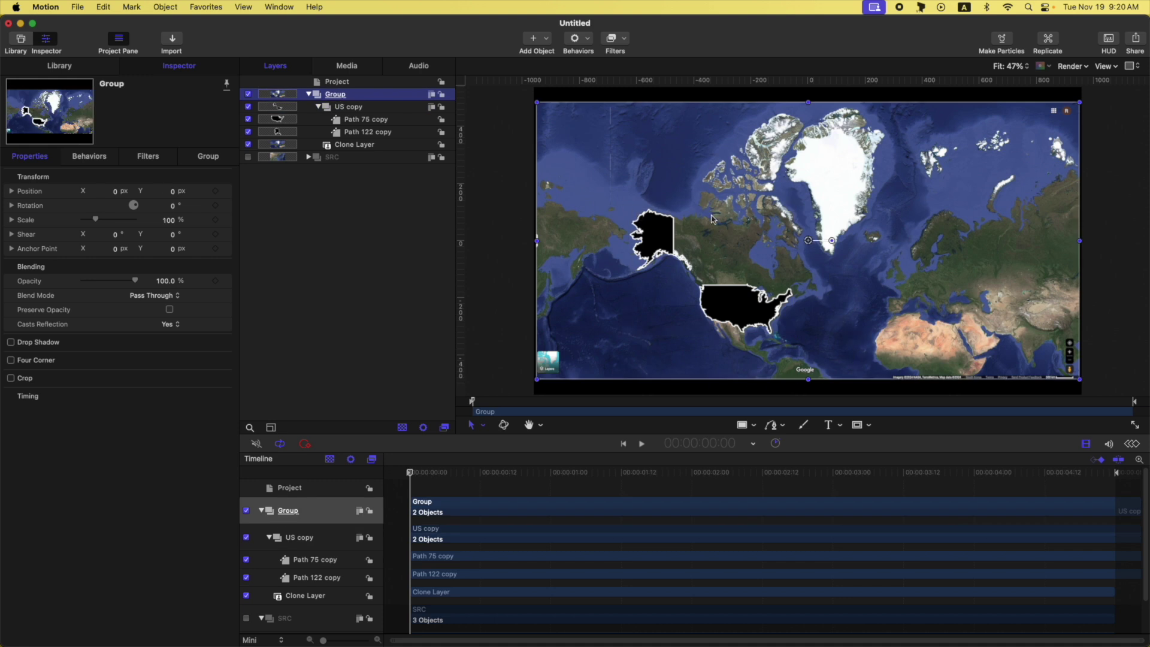
drag(96, 219, 105, 191)
click(363, 120)
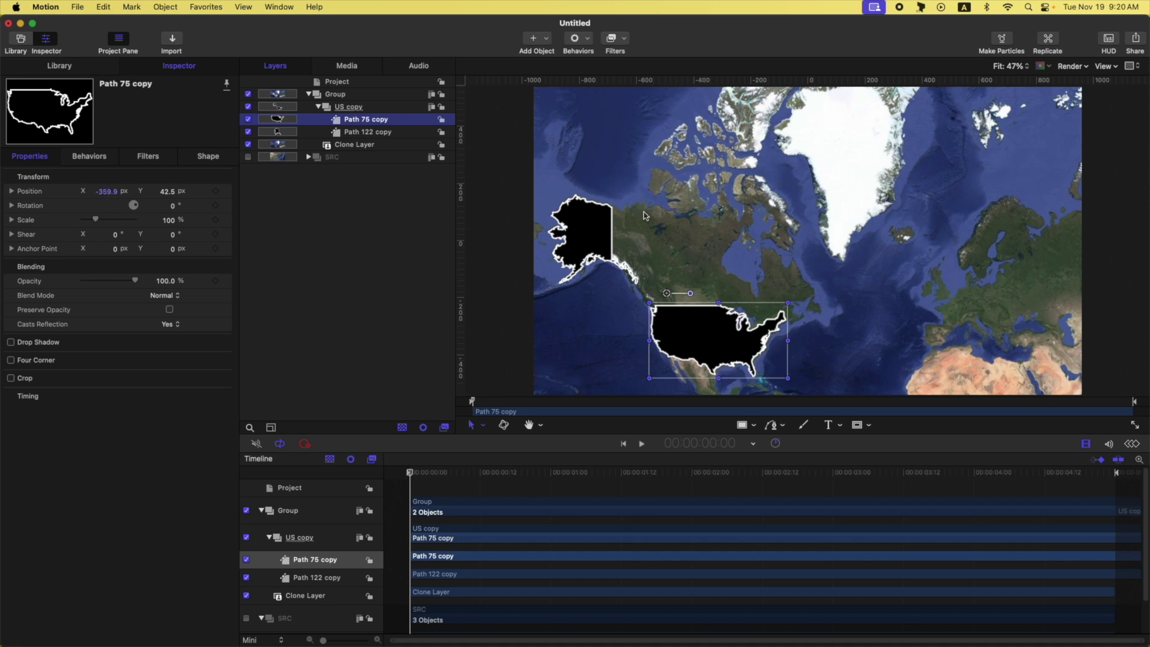
double_click(363, 146)
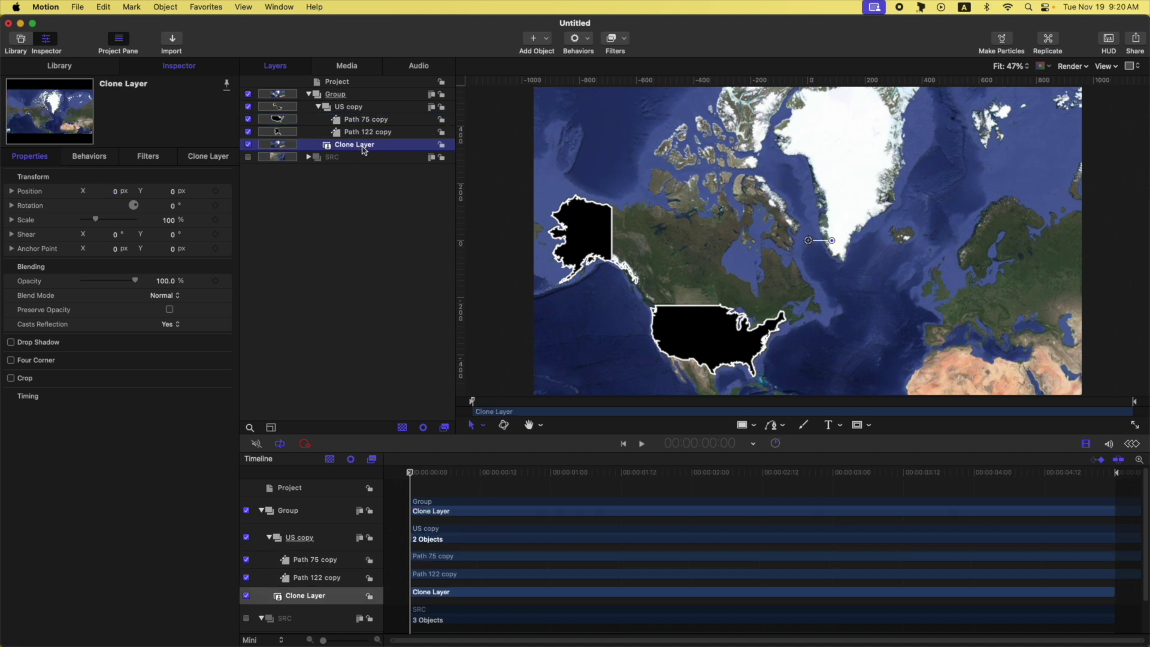
Step: Rename the world map's clone layer as MAIN MAP
key(super+a)
text(MAIN MAP)
Step: Set the fill color of both US shapes, Path 75 copy and Path 122 copy, to hex 0433FF
click(363, 130)
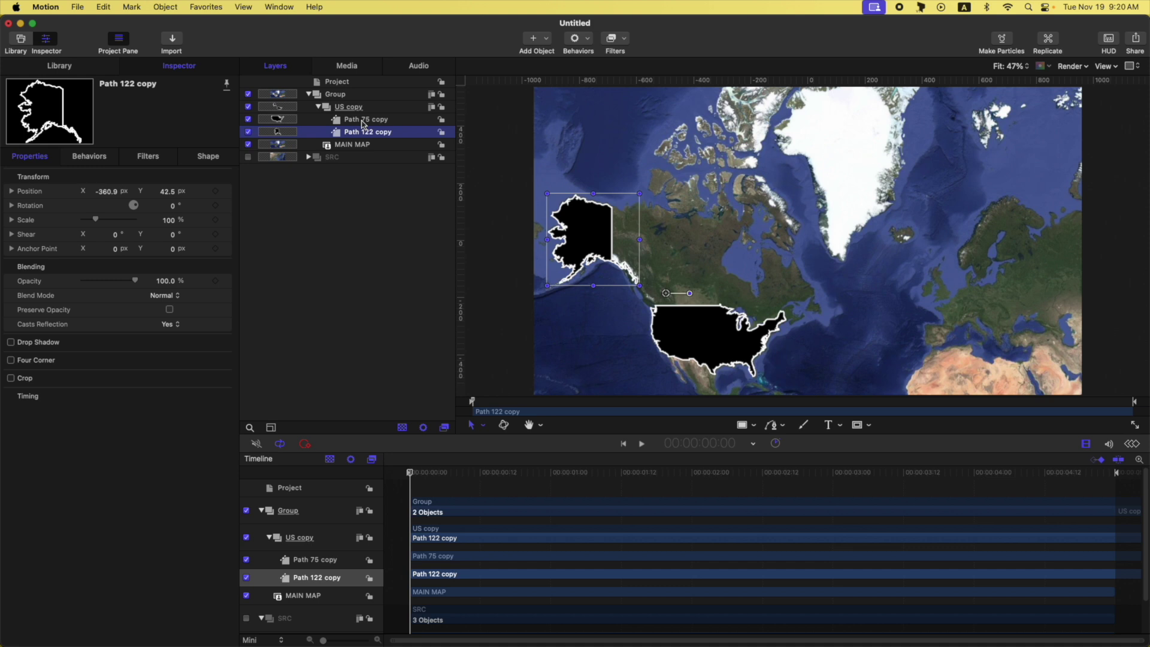
click(362, 122)
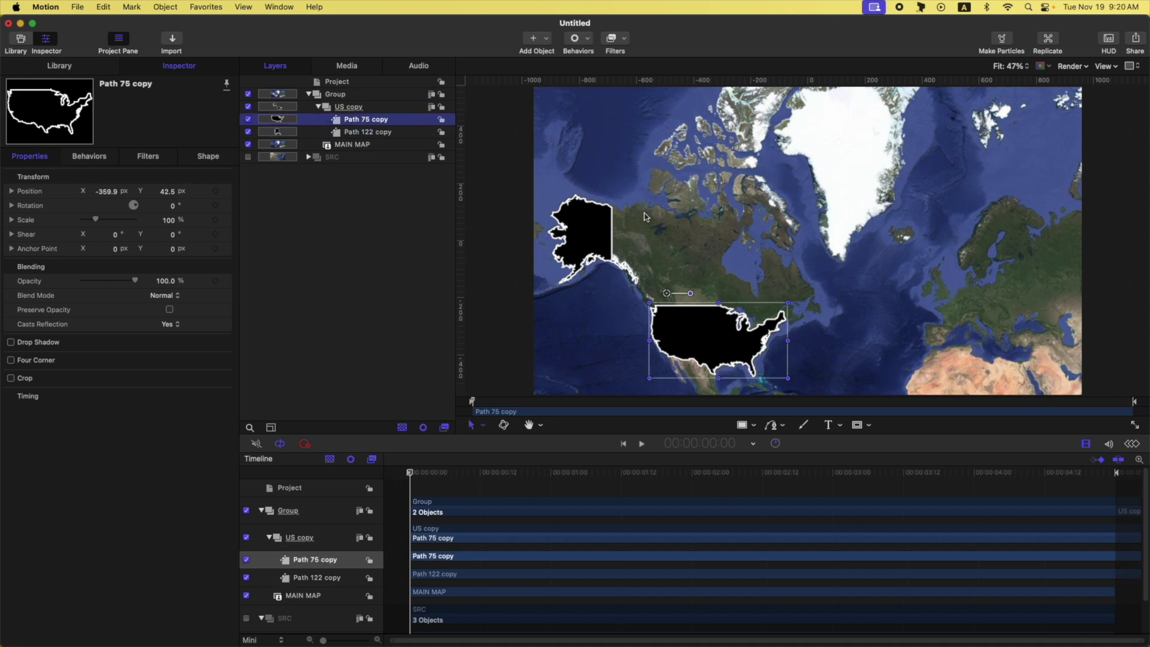
shift+click(368, 132)
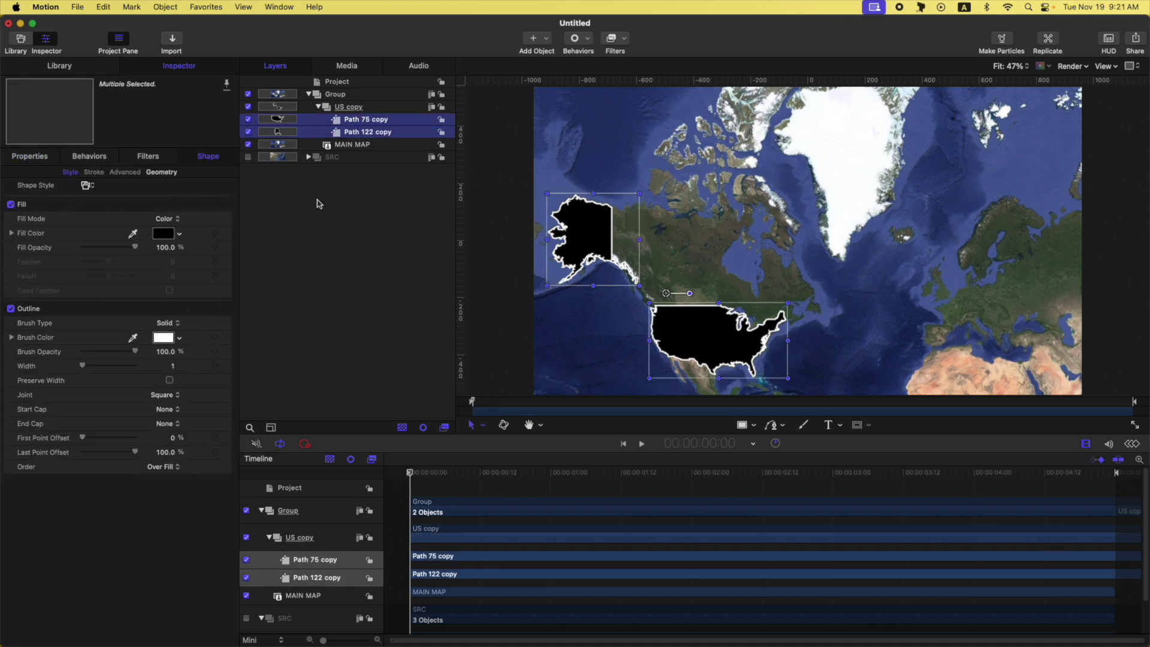
key(super+shift+c)
click(362, 448)
text(0433FF)
key(Return)
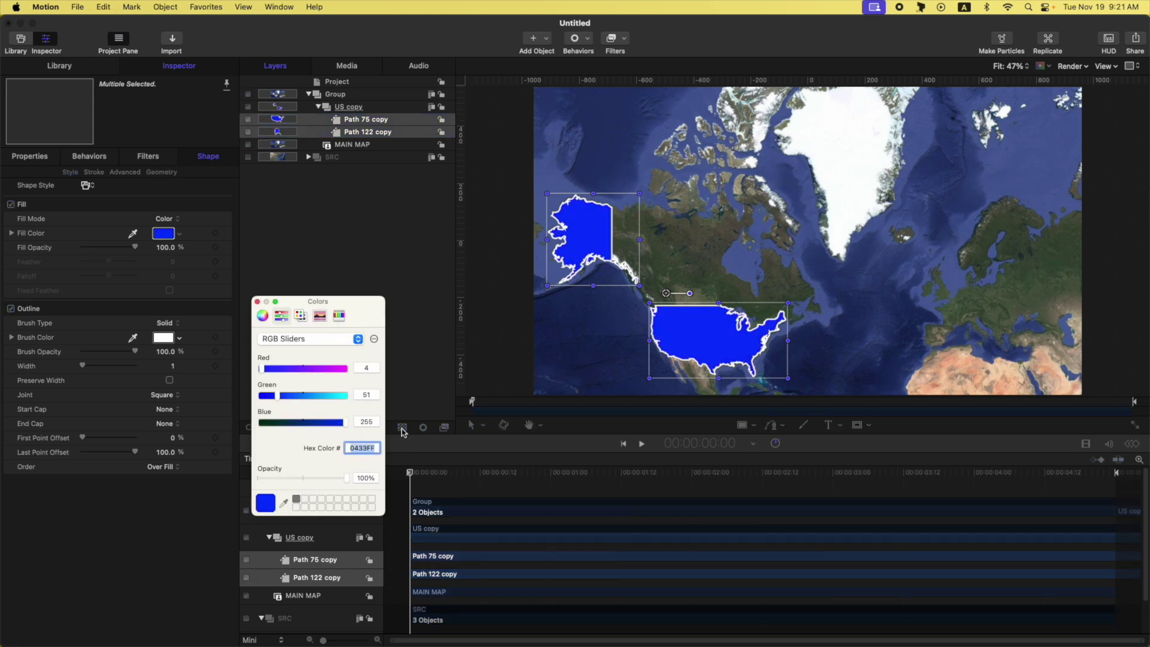
click(257, 301)
Step: Make two clone layers of the US flag image in SRC and move both into the map group above US copy
click(308, 157)
click(362, 183)
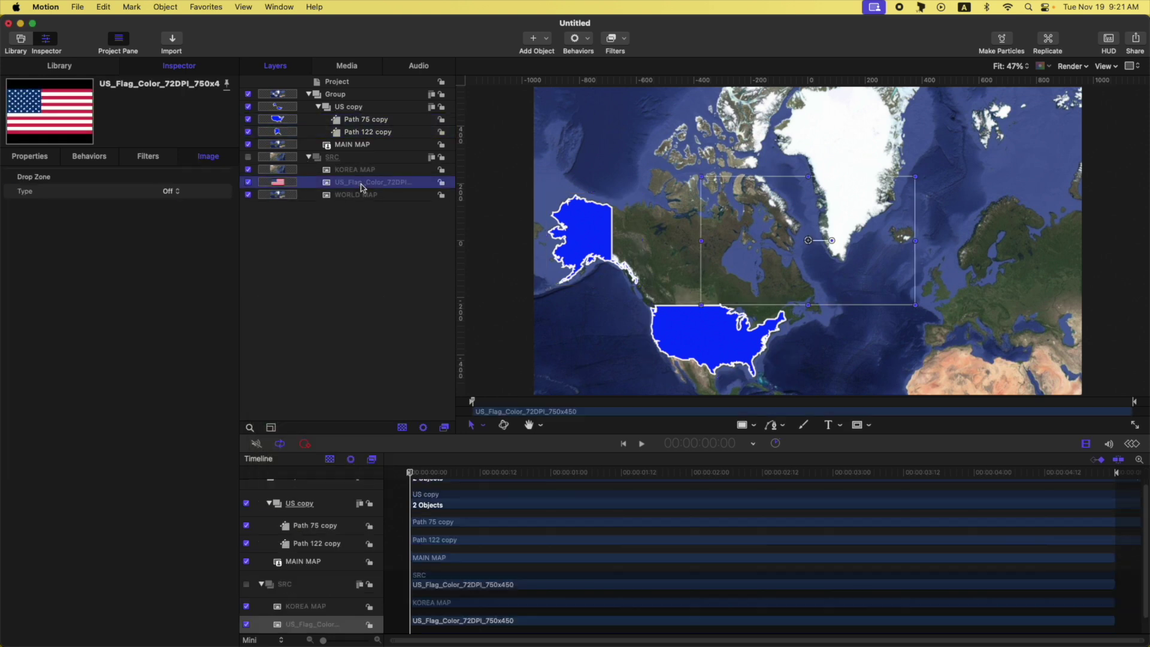
key(k)
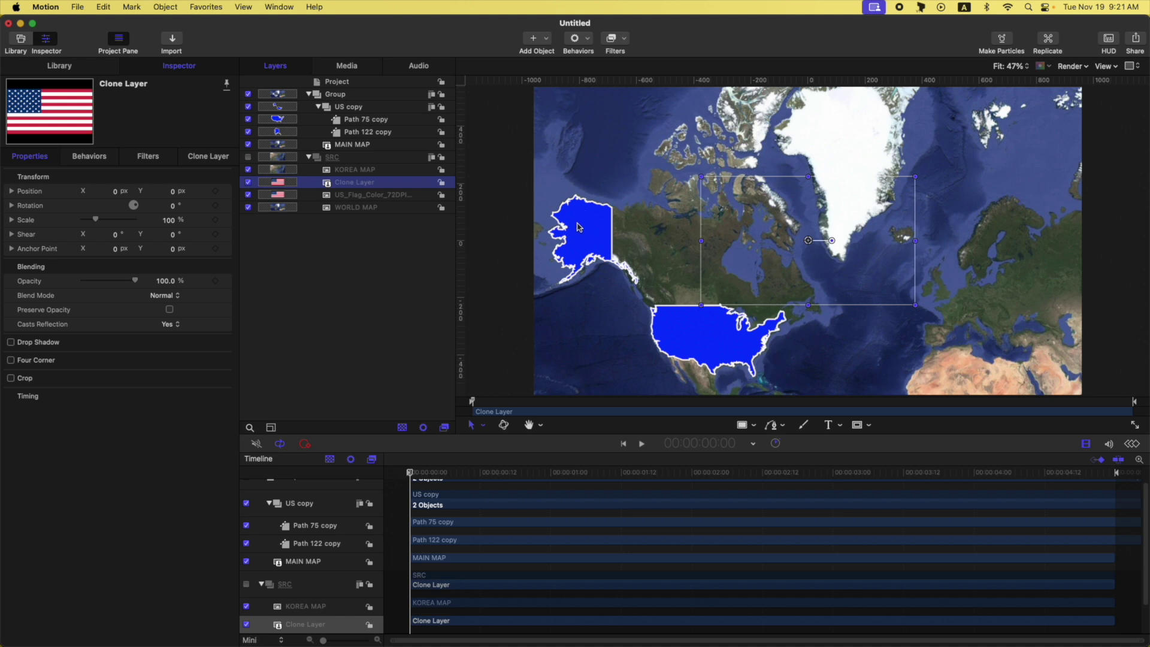
click(348, 197)
key(k)
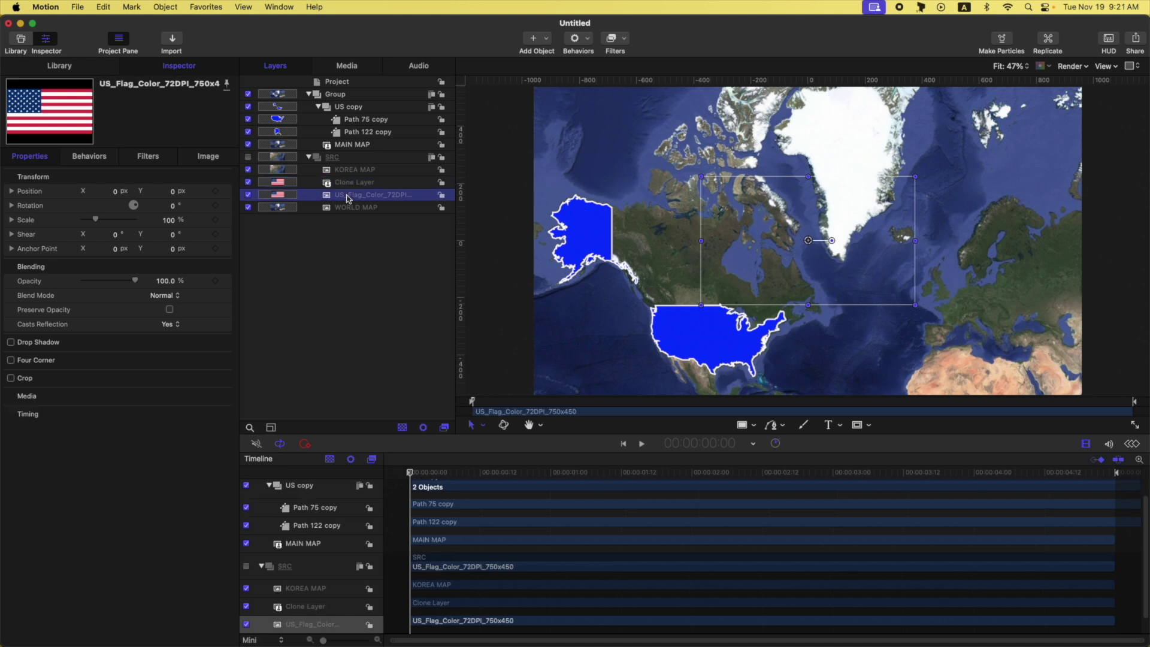
shift+click(350, 182)
mouse_move(350, 182)
mouse_down()
mouse_move(297, 157)
mouse_move(277, 129)
mouse_move(290, 103)
mouse_up()
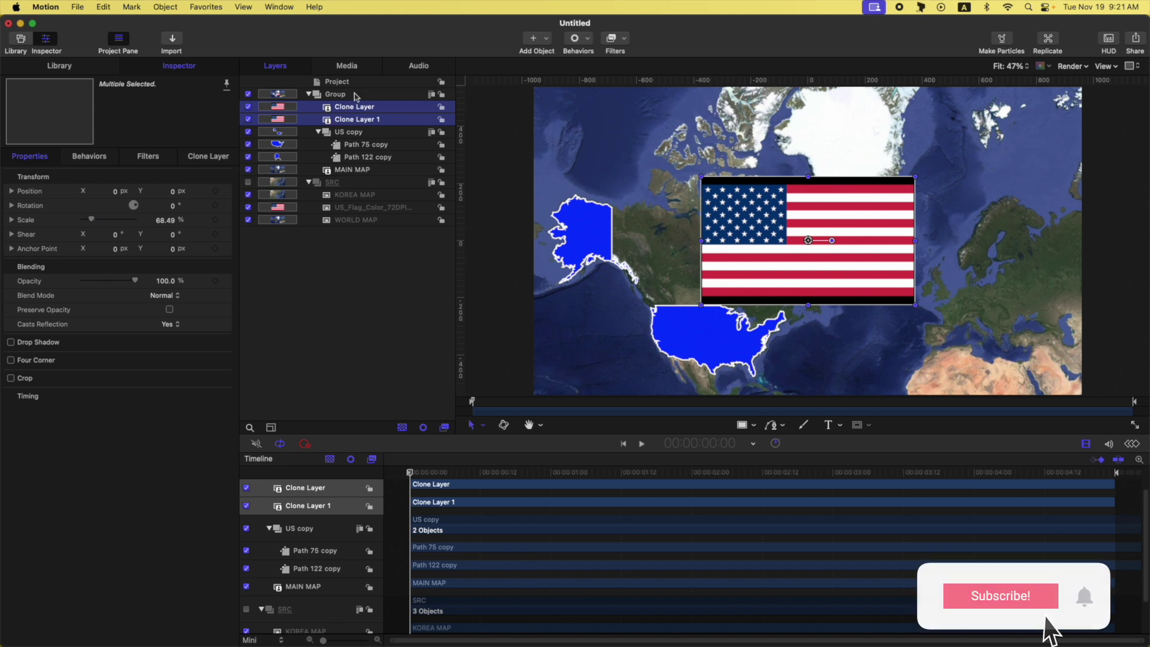
Step: Rename the parent map group as MAP STYLE - 01 and the US copy group as SVG MAP
double_click(330, 94)
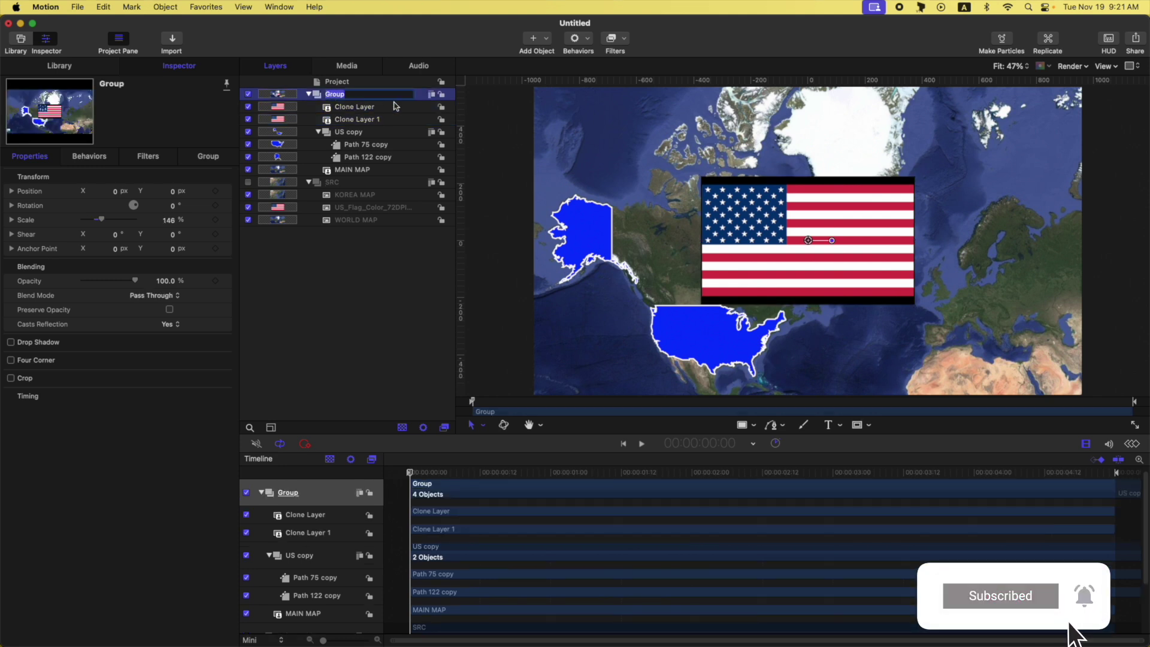
text(MAP STYLE - 01)
key(Return)
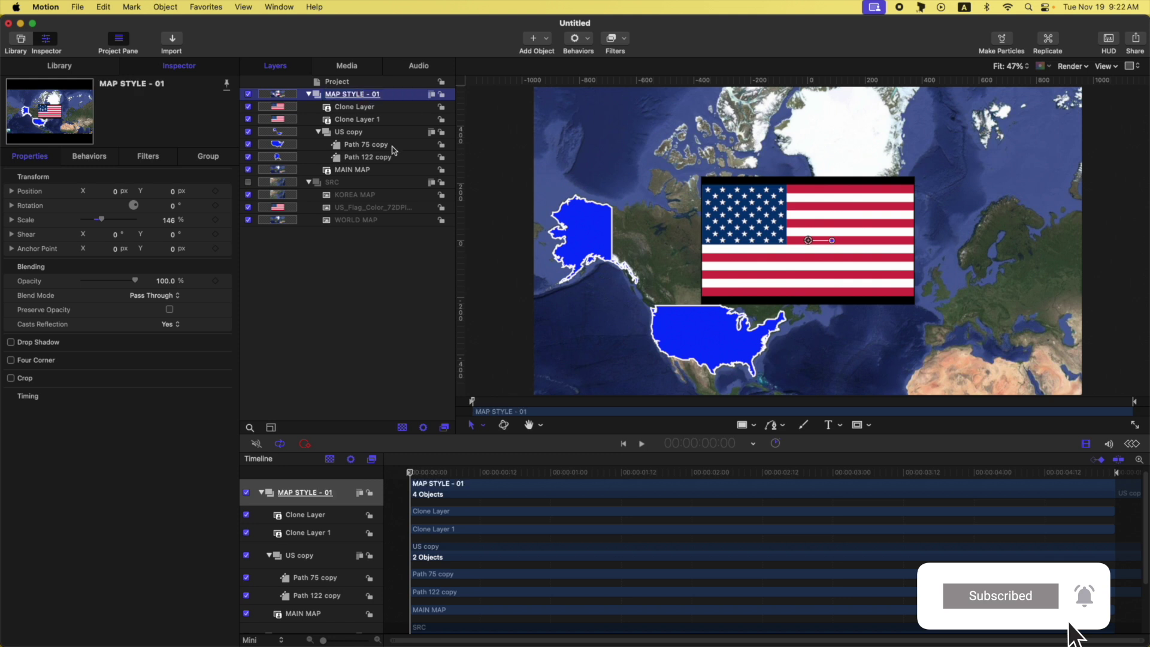
click(347, 132)
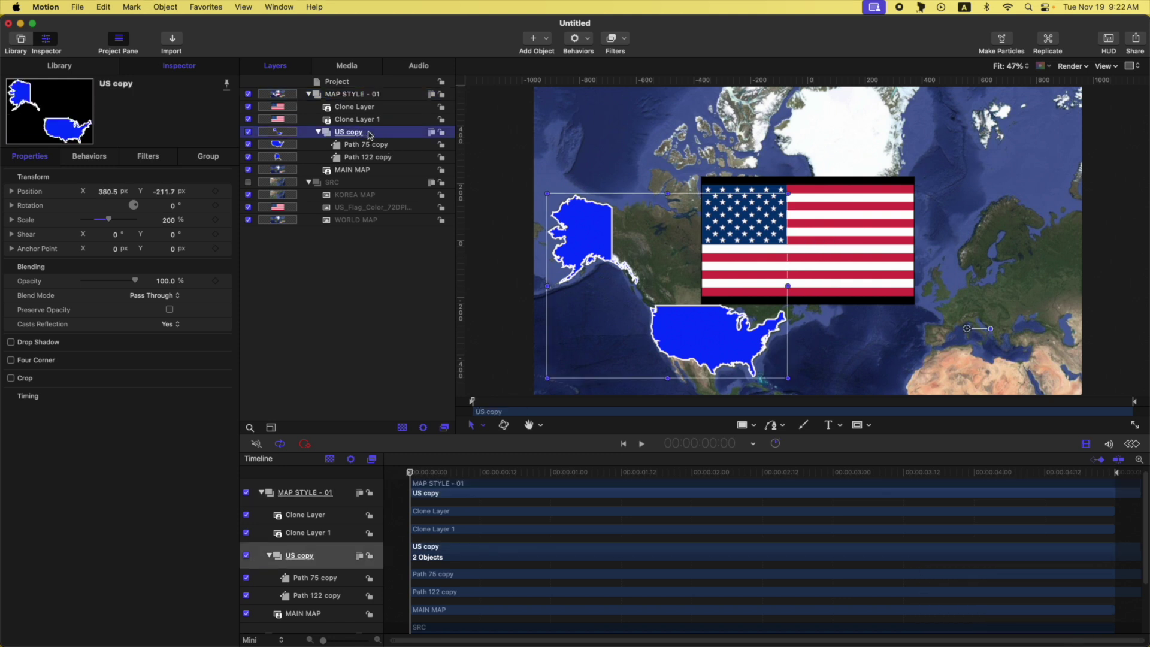
double_click(367, 133)
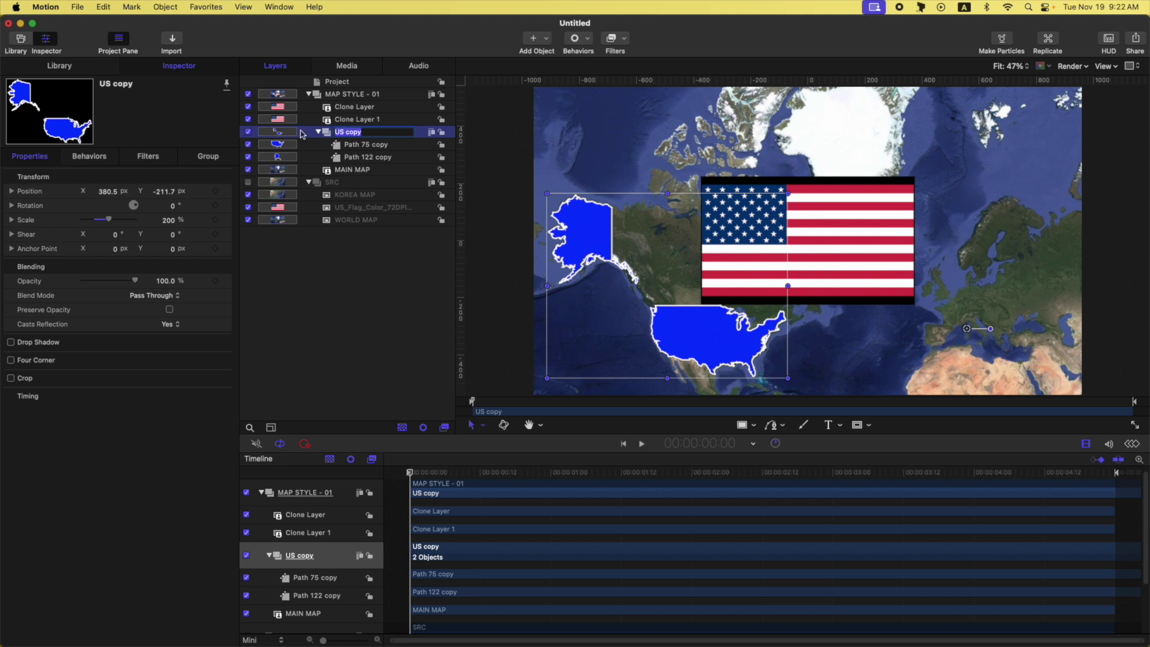
text(SVG MAP)
key(Return)
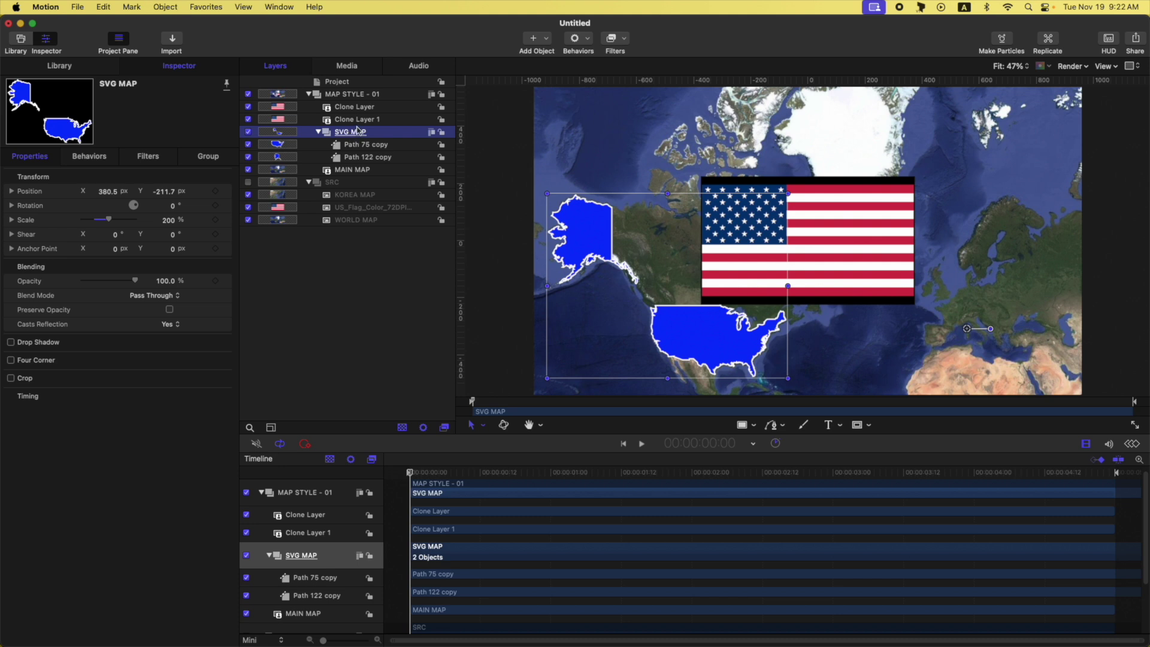
Step: Try lowering Path 75 copy's overall opacity, compare it with a fill opacity of 0%, and undo the changes
click(365, 157)
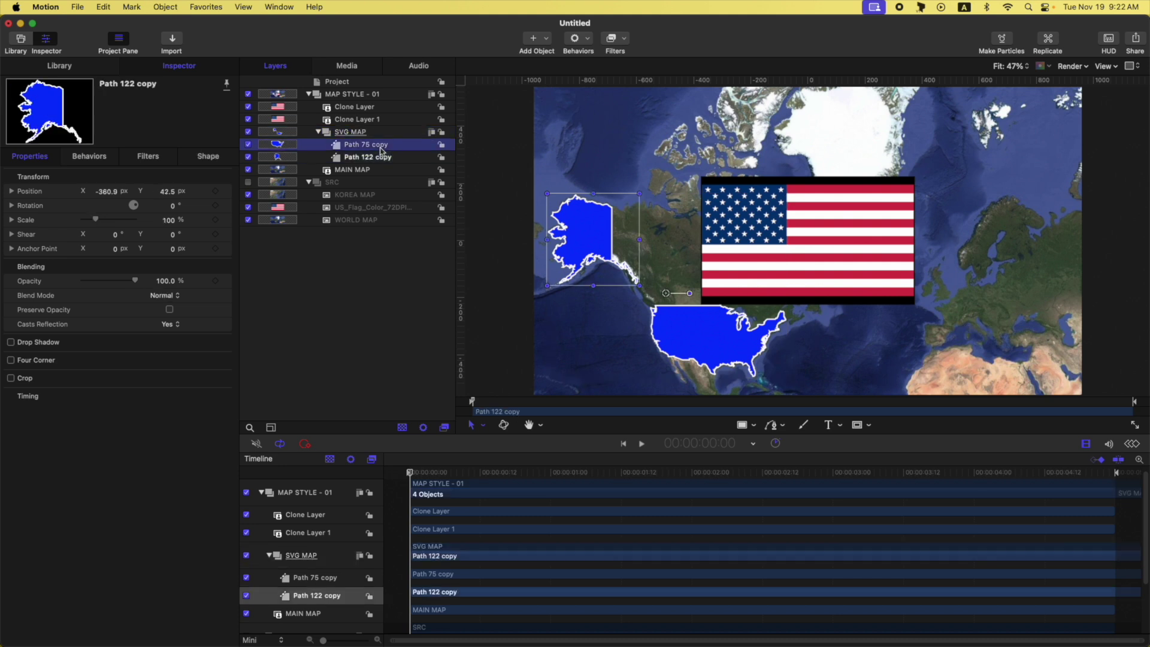
click(368, 145)
click(384, 158)
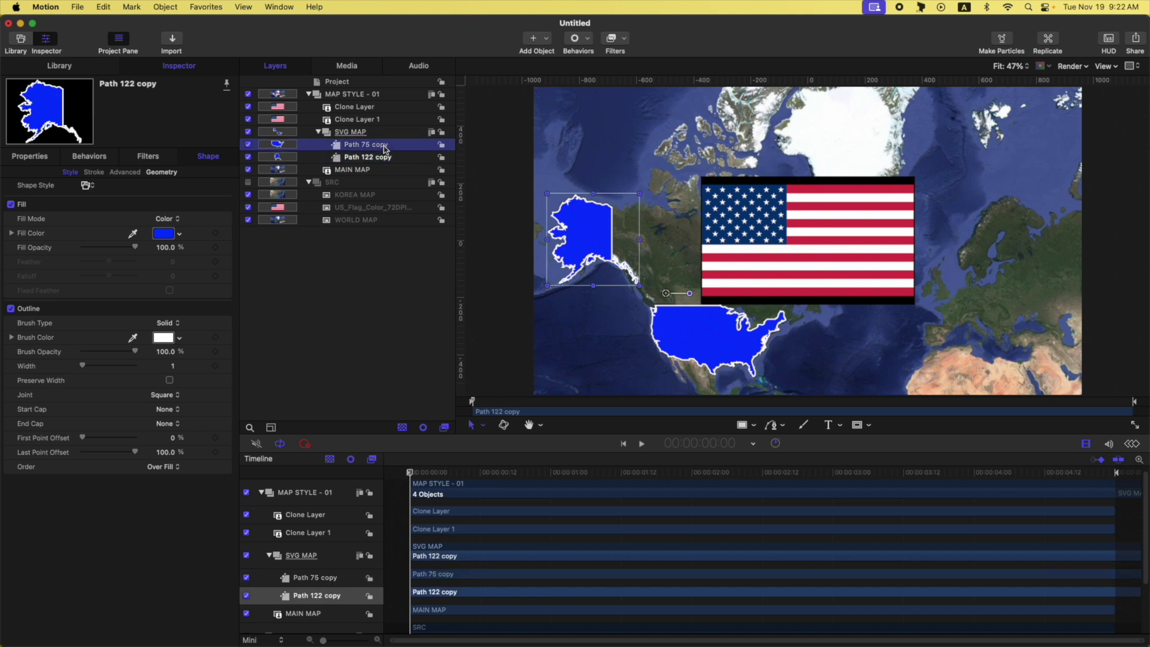
click(385, 146)
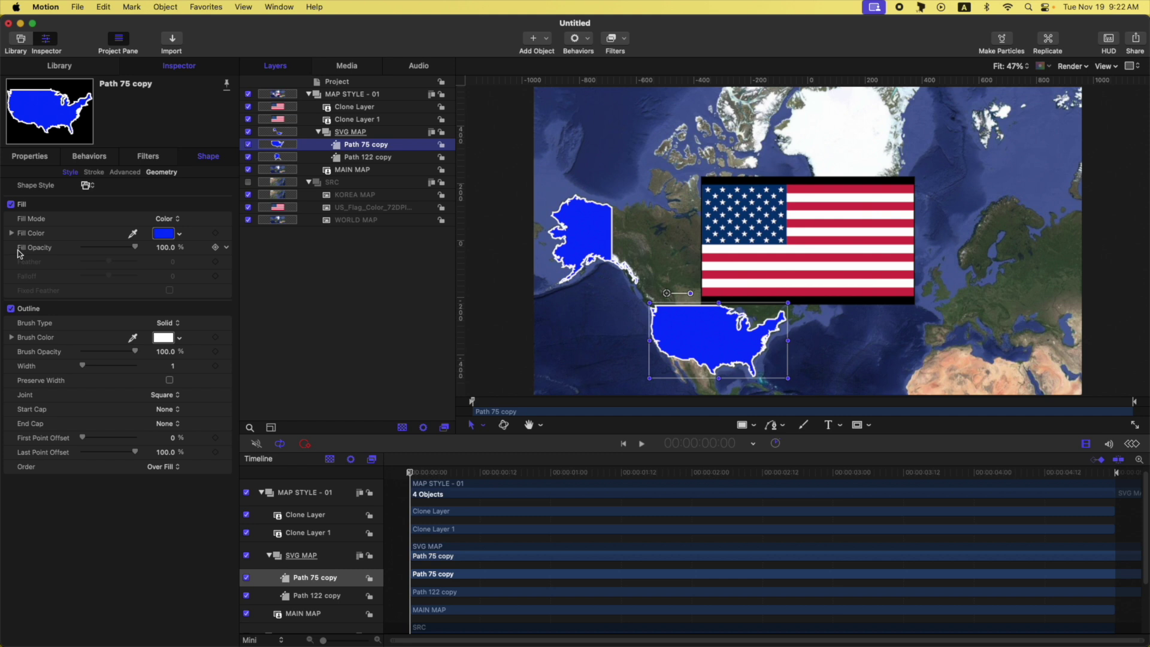
click(30, 157)
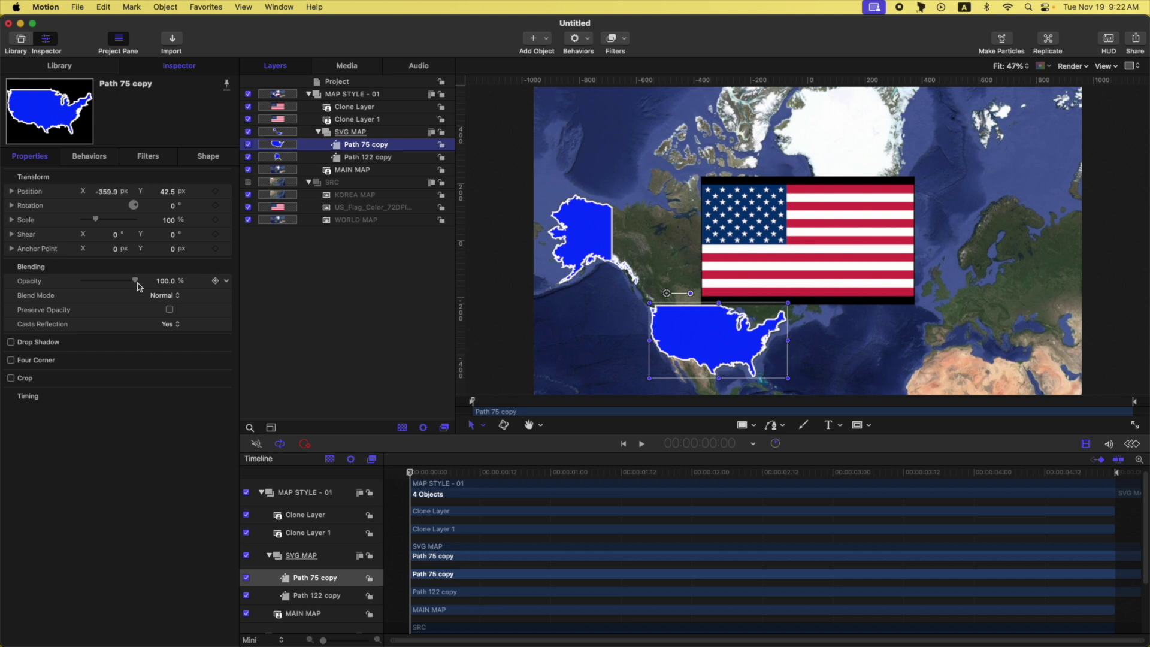
mouse_move(136, 283)
mouse_down()
mouse_move(78, 284)
mouse_move(136, 284)
mouse_up()
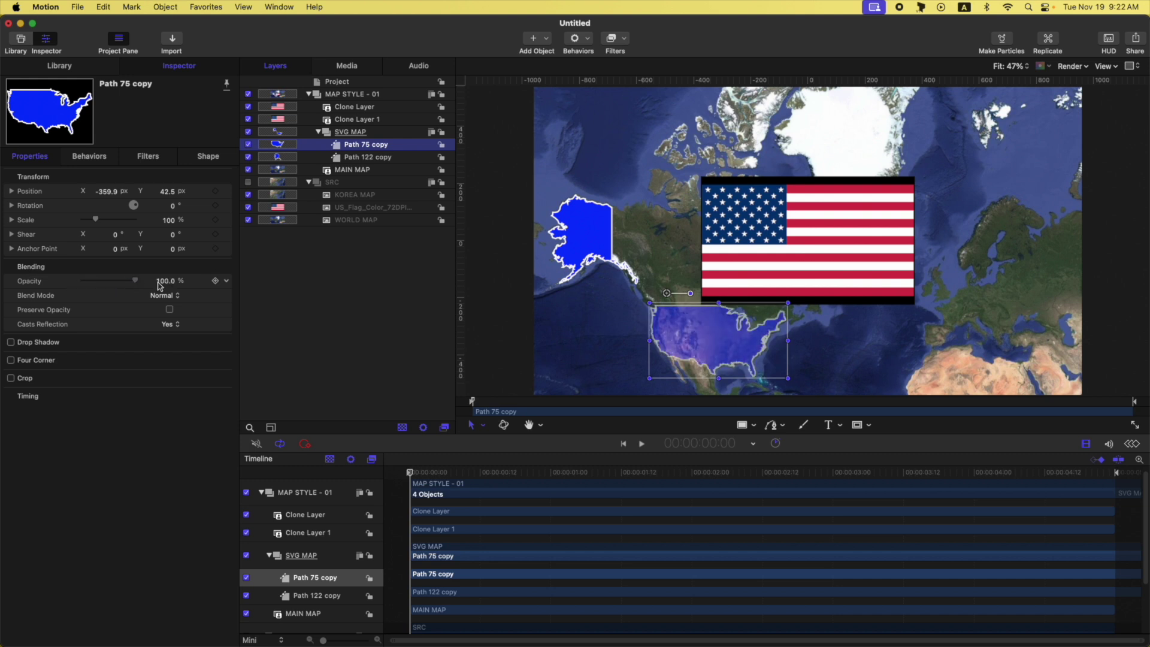
click(231, 156)
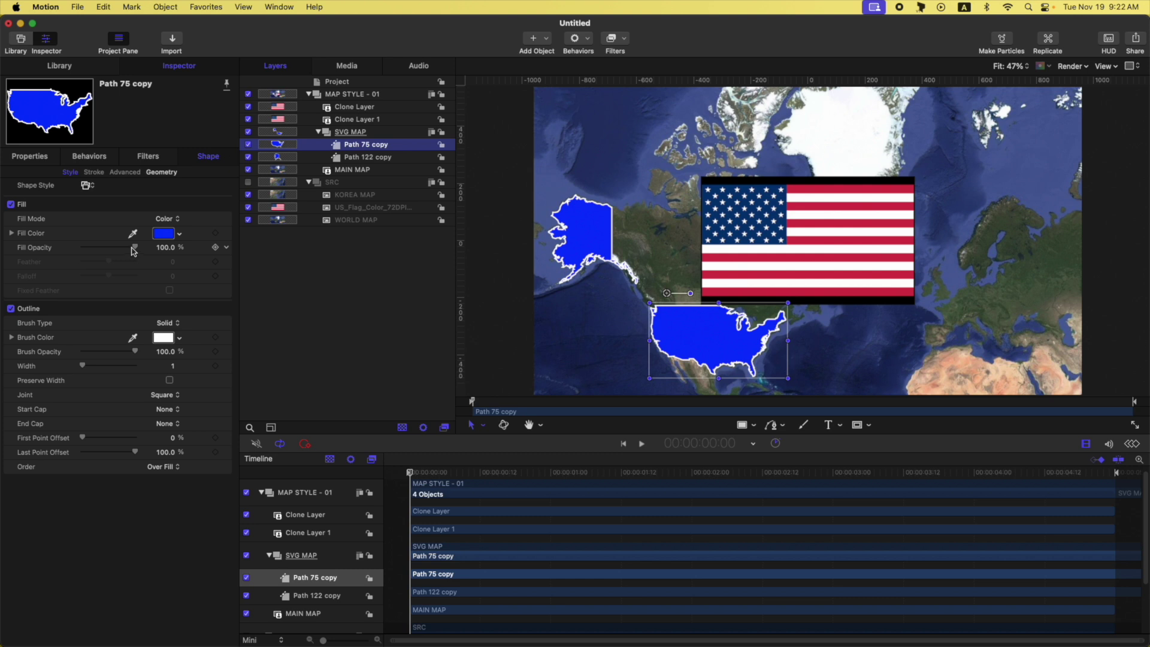
drag(134, 246, 67, 259)
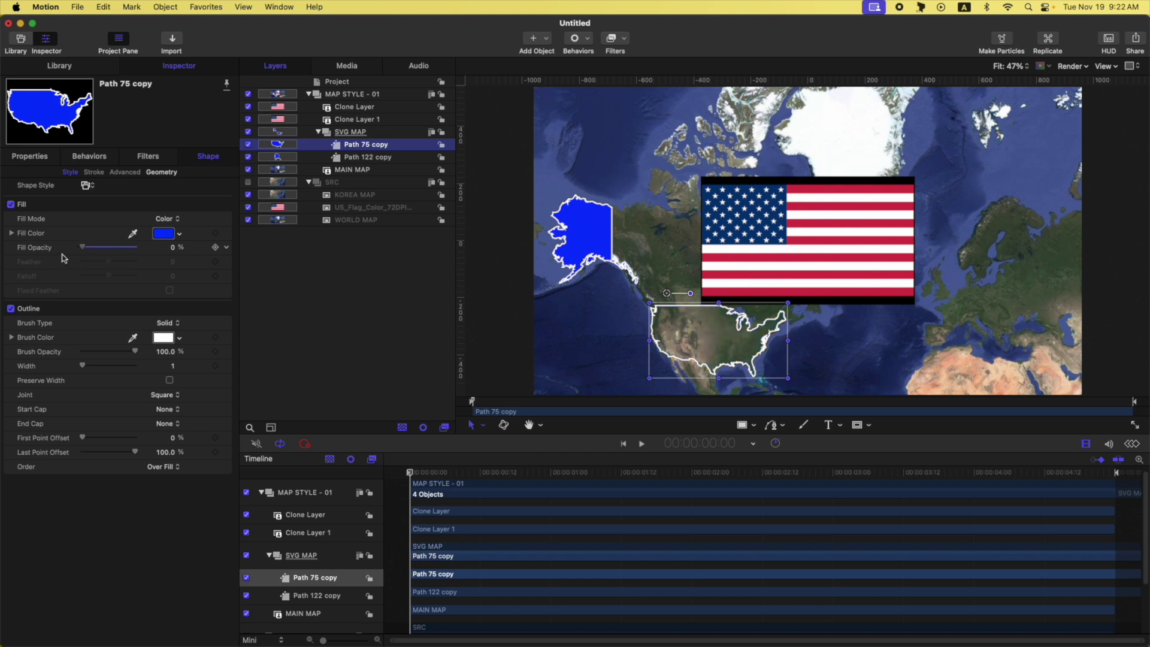
key(super+z)
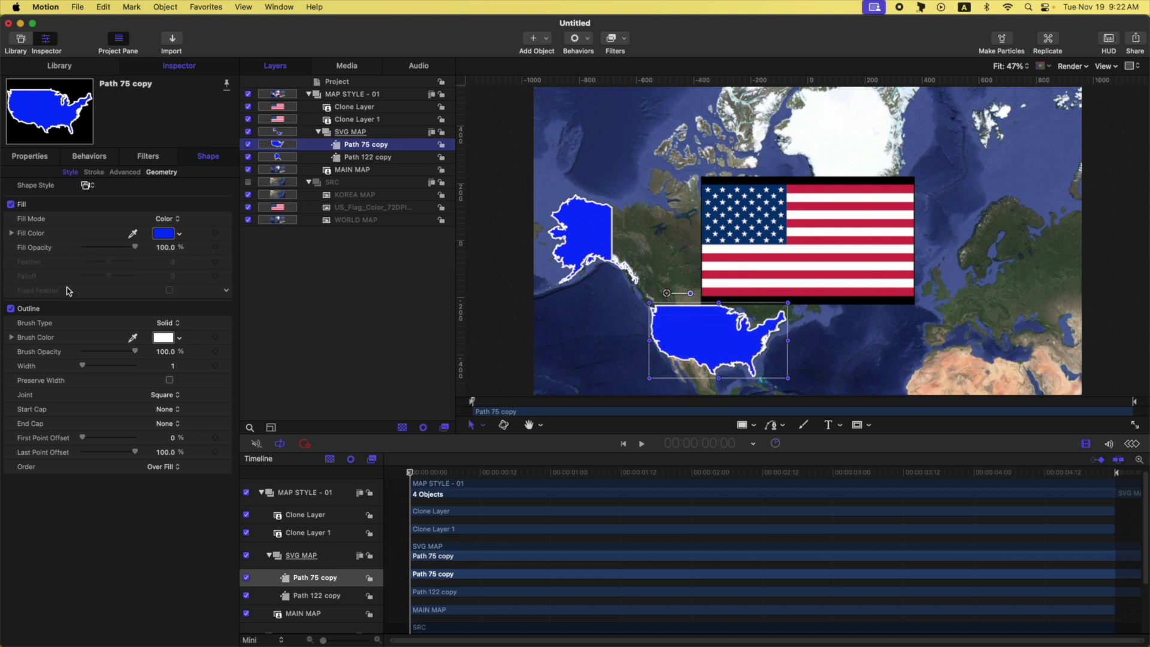
Step: Keyframe both US shapes' fill opacity to flicker between 0% and 100% every two frames up to frame 12, and play it back
shift+click(368, 157)
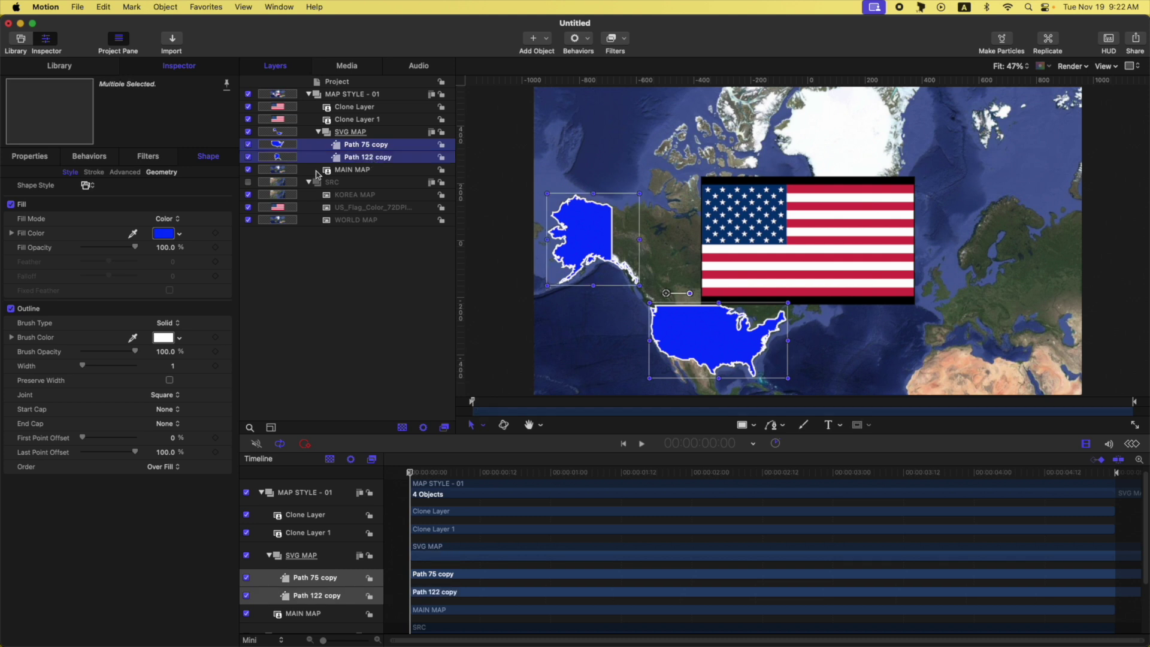
drag(127, 251, 80, 249)
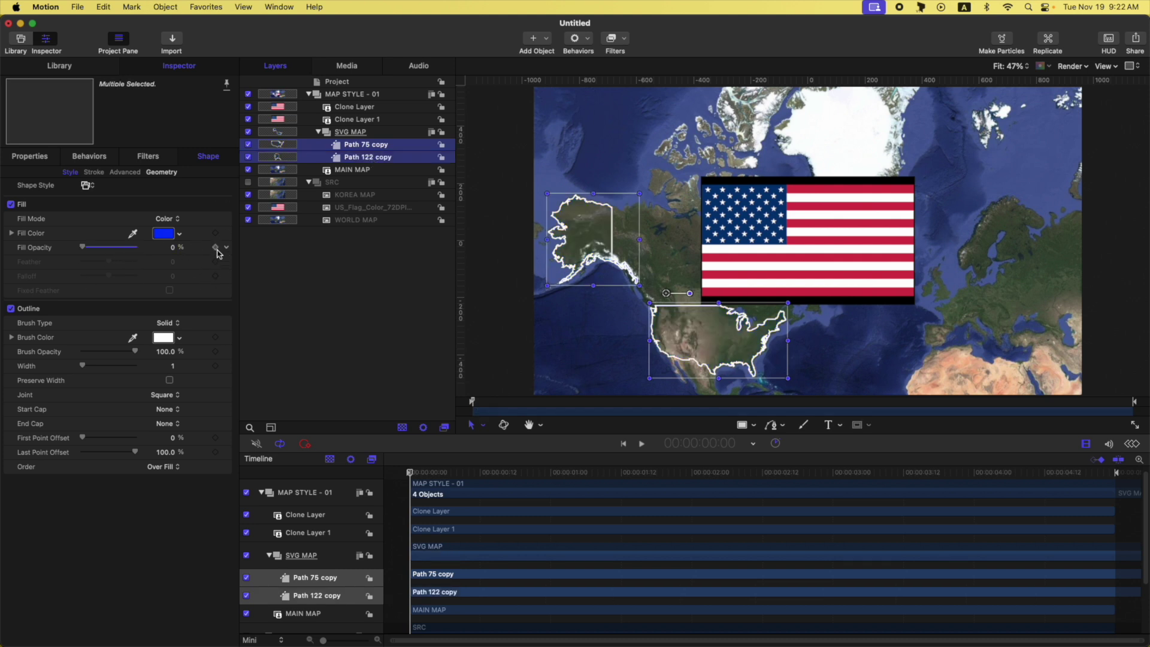
key(Right)
key(Right)
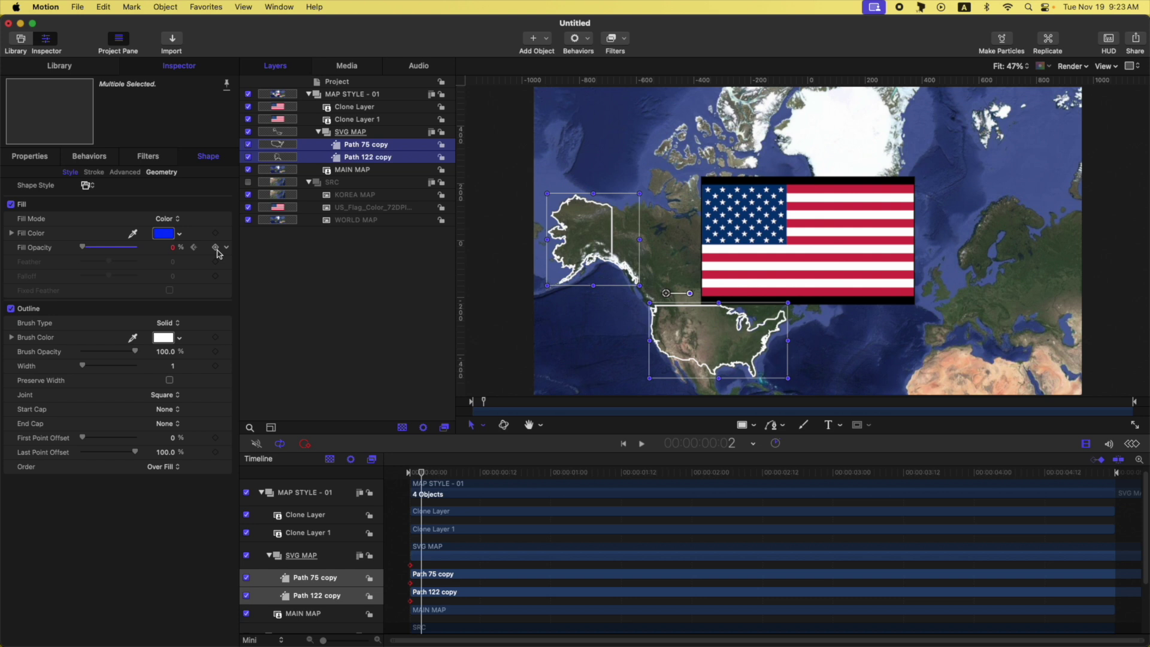
drag(82, 247, 135, 249)
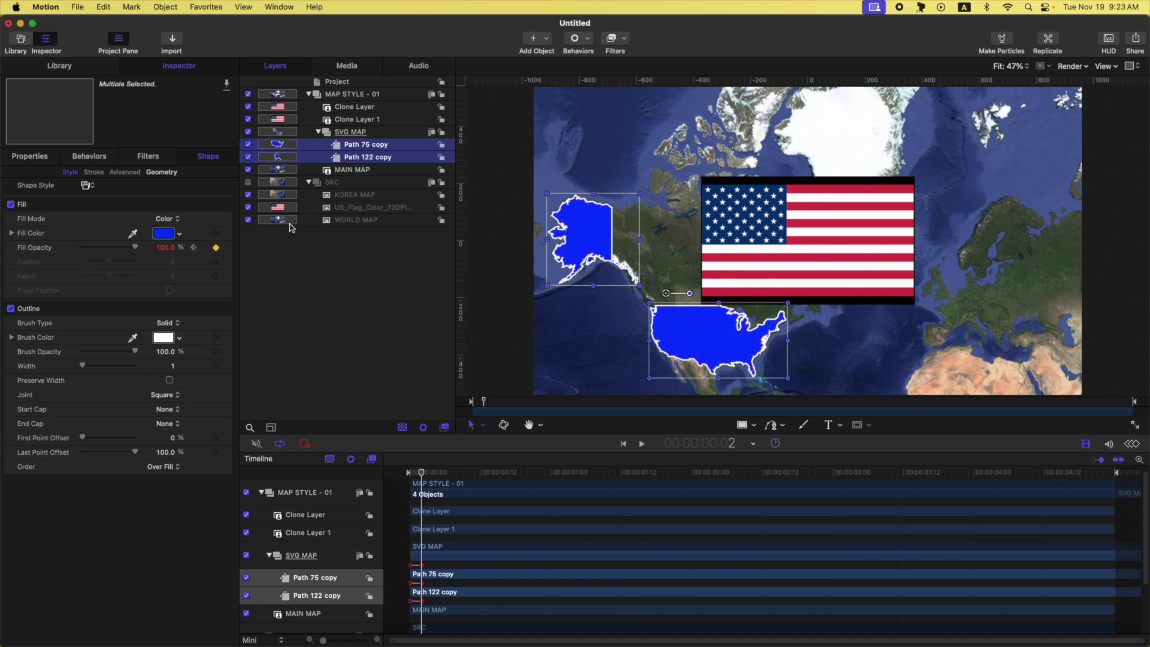
key(Right)
key(Right)
key(Right)
key(Right)
mouse_move(136, 249)
mouse_down()
mouse_move(82, 249)
mouse_move(135, 249)
mouse_up()
key(Right)
key(Right)
key(Right)
key(Right)
mouse_move(135, 249)
mouse_down()
mouse_move(82, 250)
mouse_move(137, 249)
mouse_up()
key(Right)
key(Right)
key(Home)
key(space)
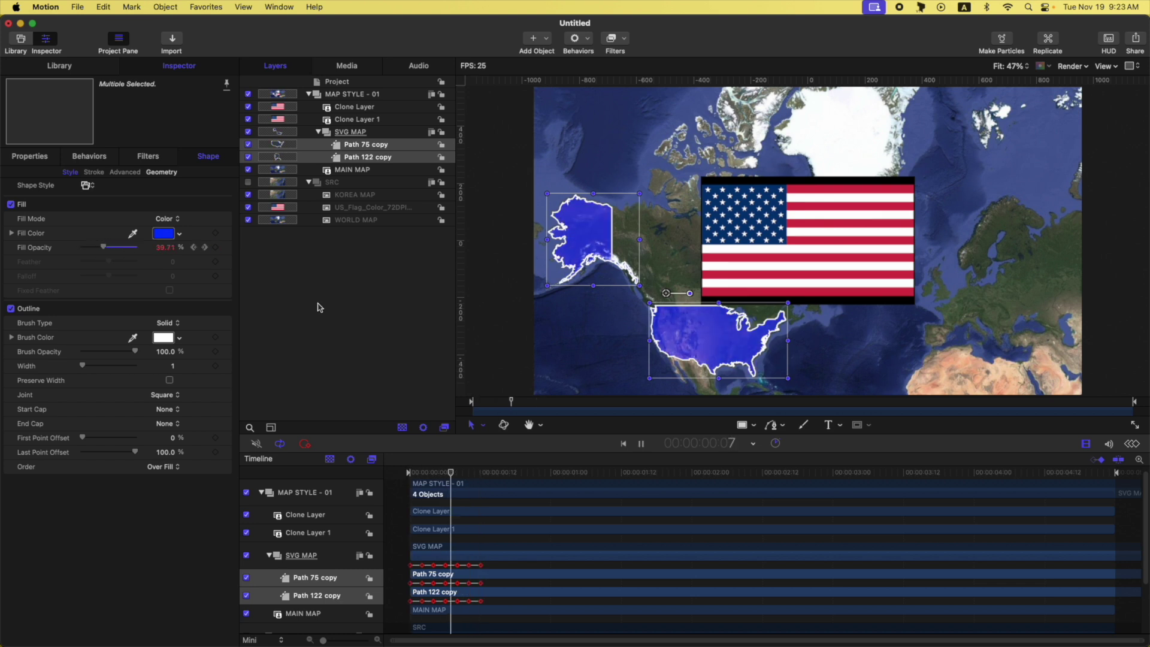
key(space)
Step: Keyframe the outline's Last Point Offset on Path 75 copy from 0% at frame 5 to 100% at frame 15
key(Home)
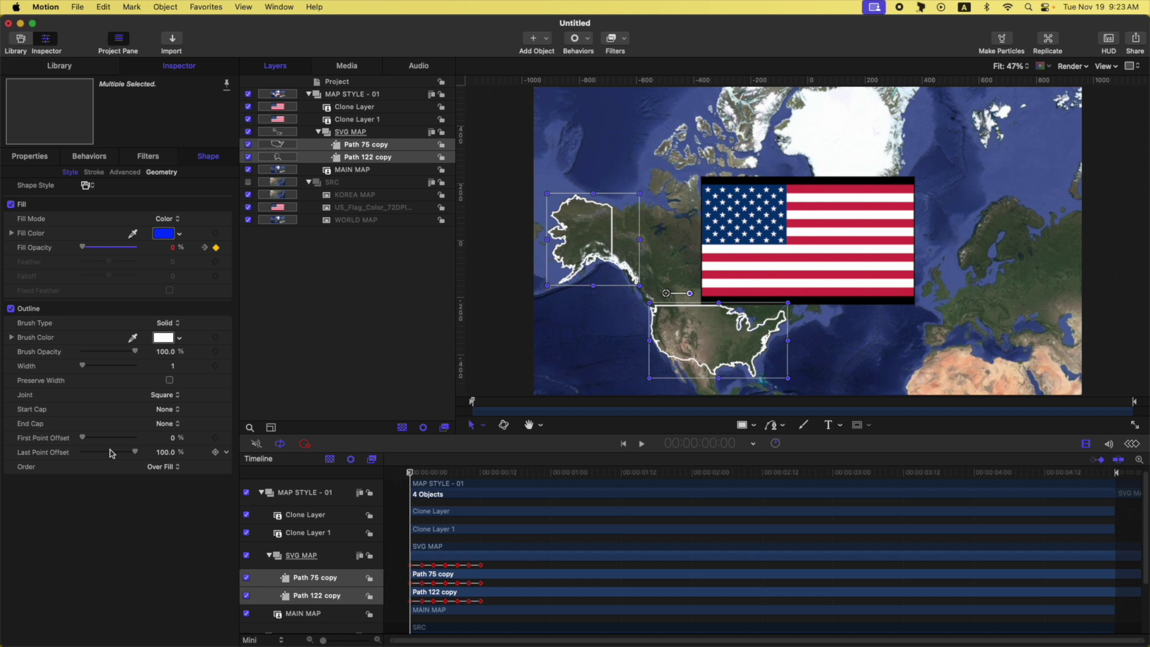
drag(134, 452, 82, 453)
drag(525, 477, 441, 479)
key(shift+Right)
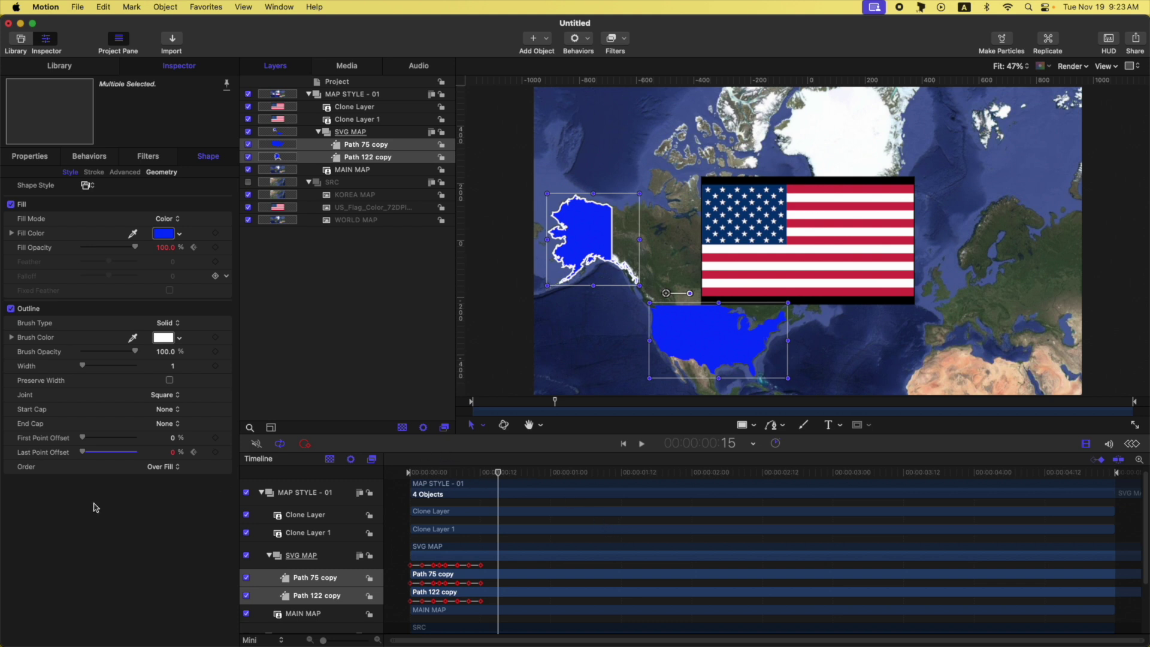
drag(83, 453, 136, 453)
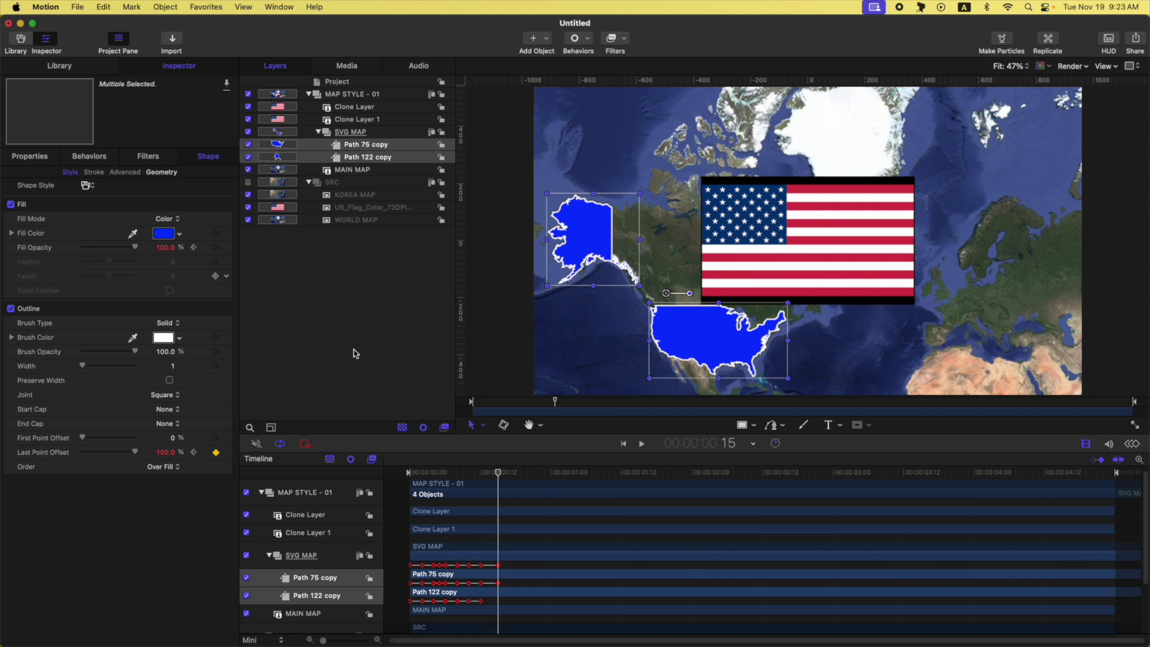
Step: Keyframe Path 122 copy's Last Point Offset from 0% at frame 5 to 100% at frame 15, and scrub through the animation to 1:02
click(376, 157)
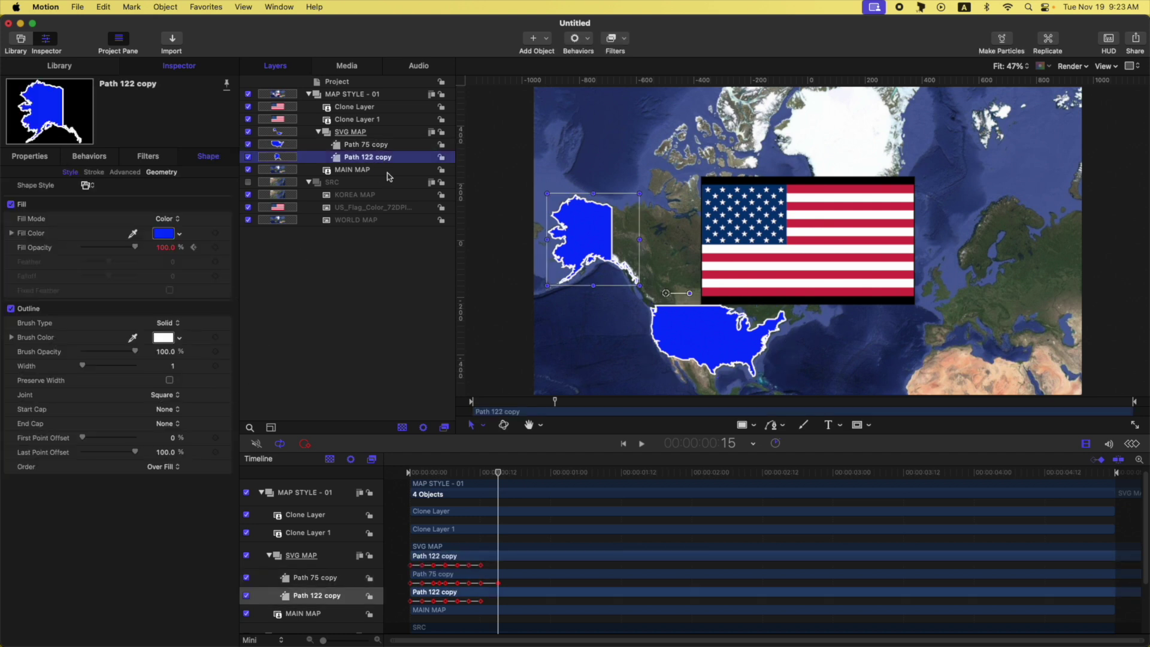
click(217, 452)
drag(490, 473, 439, 473)
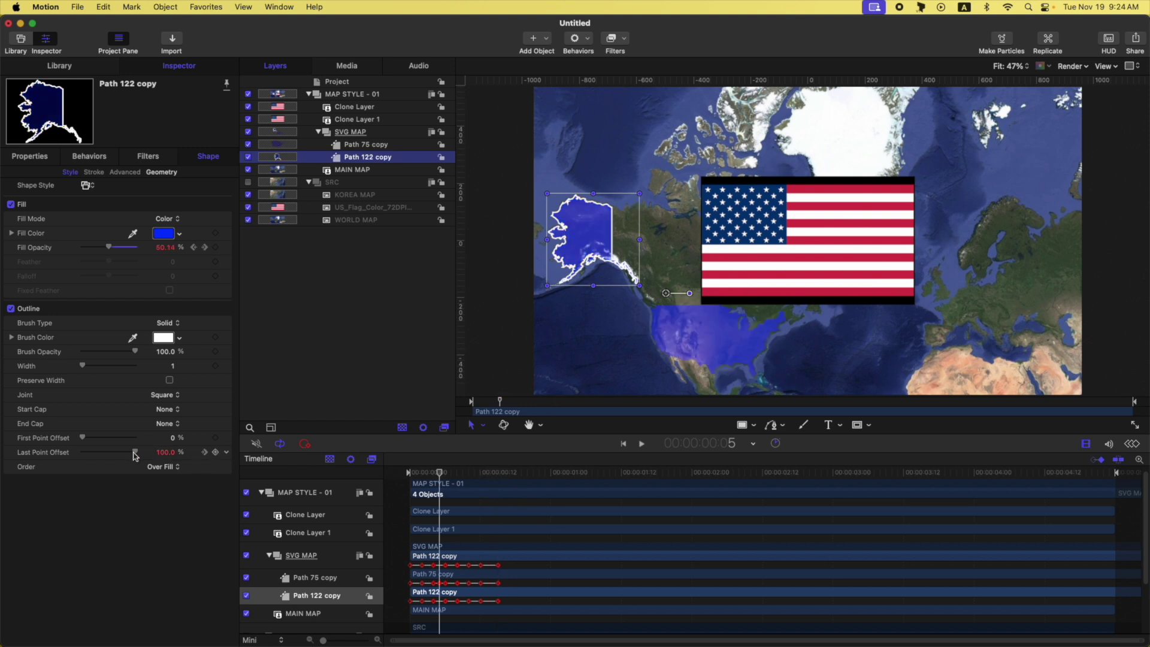
drag(134, 452, 82, 452)
drag(428, 472, 331, 465)
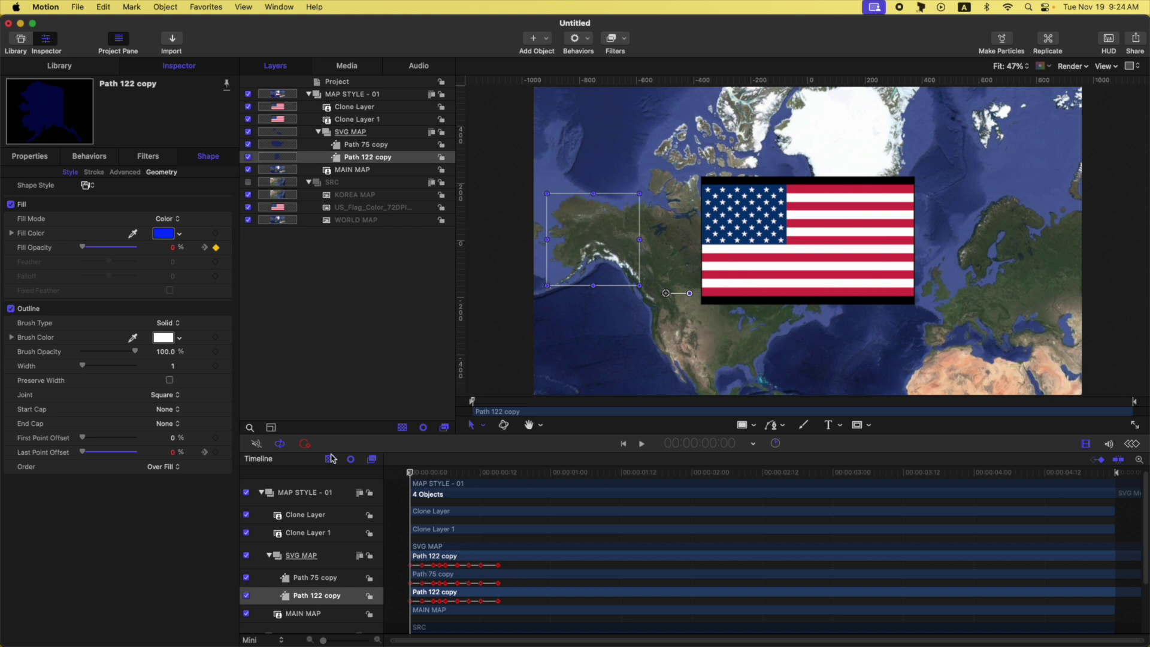
drag(411, 473, 563, 457)
Step: Duplicate the SVG MAP group, rename the duplicate as MASK, and move it above the flag clone layers in MAP STYLE - 01
click(381, 133)
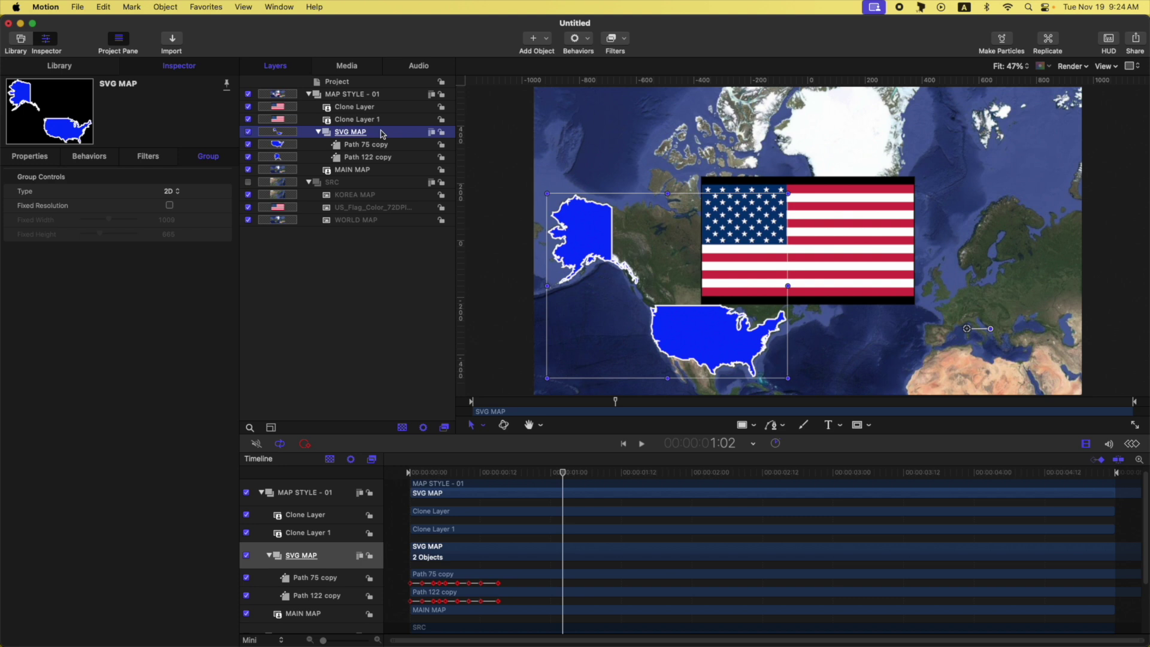
key(super+d)
double_click(401, 133)
key(super+a)
text(MASK)
key(Return)
drag(348, 132, 338, 102)
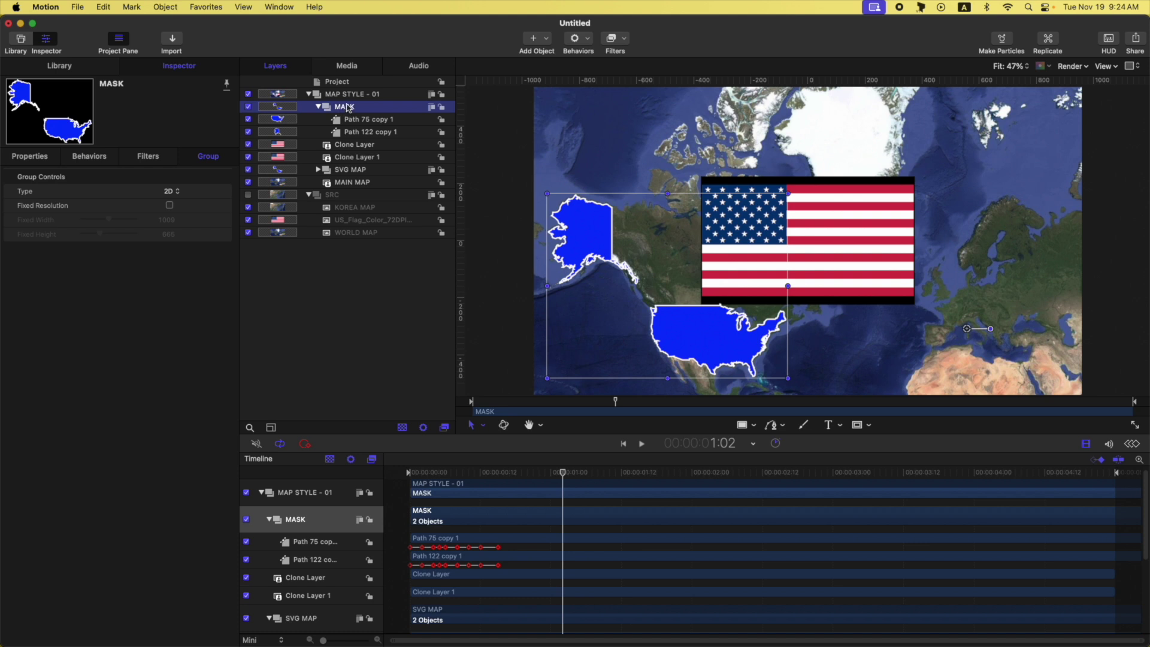
Step: Create a new group in MAP STYLE - 01, move both flag clone layers into it, and name it MAP CLONES
click(369, 144)
click(371, 157)
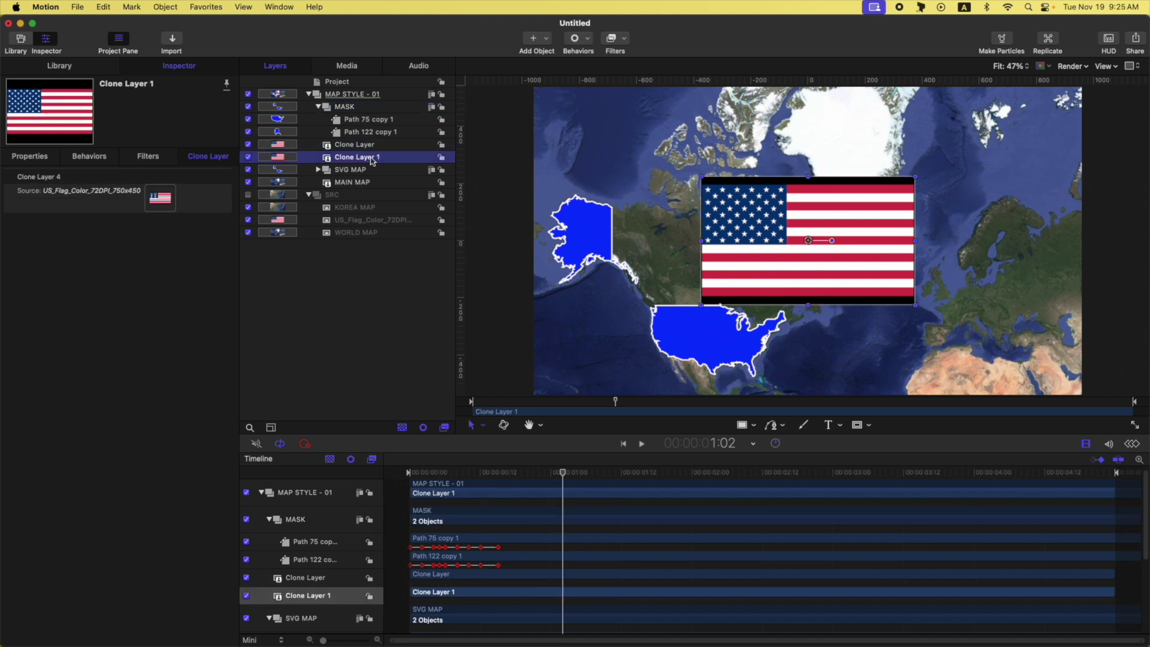
click(365, 147)
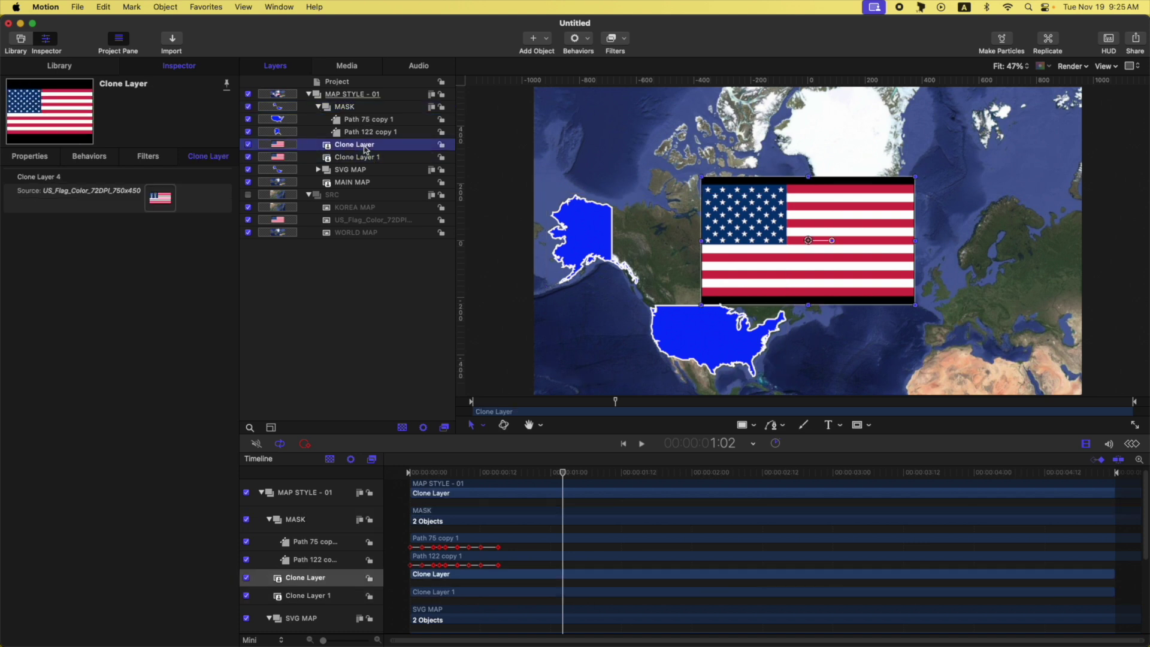
key(super+shift+n)
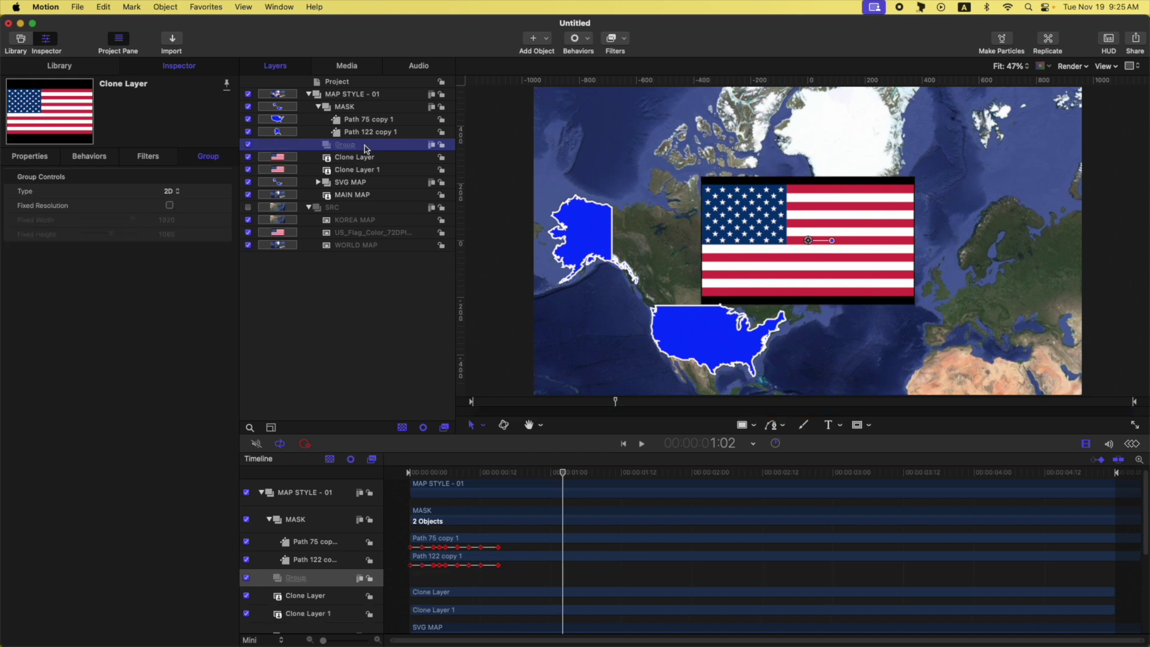
click(370, 158)
shift+click(368, 169)
drag(353, 167, 367, 146)
double_click(366, 145)
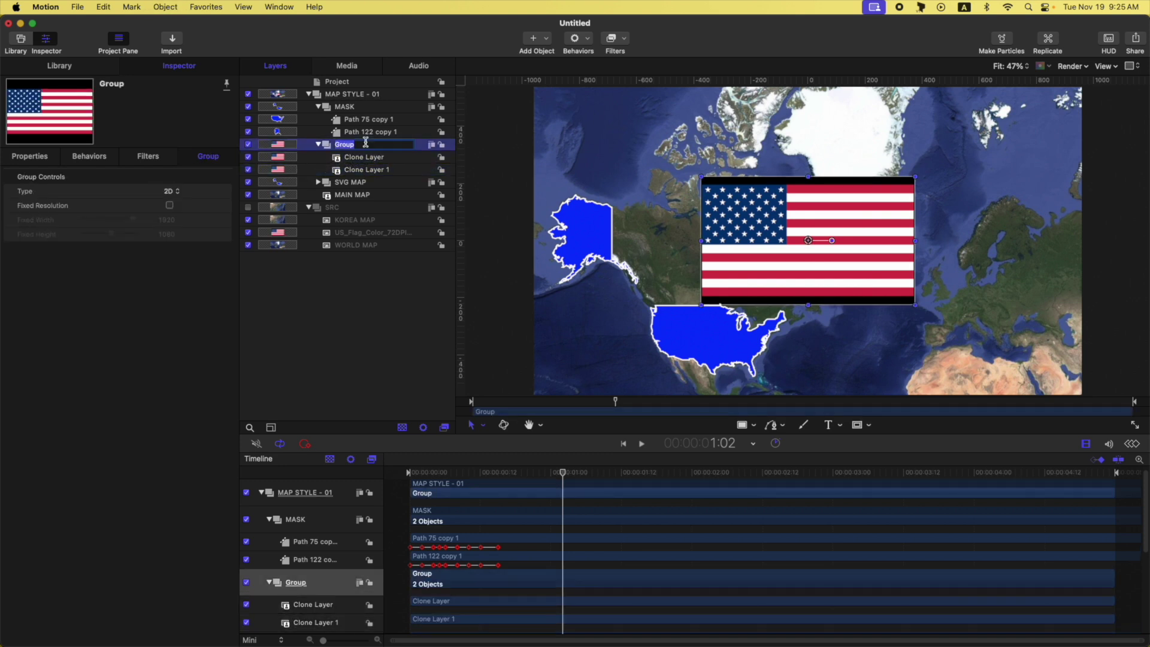
text(MAP CLONES)
key(Return)
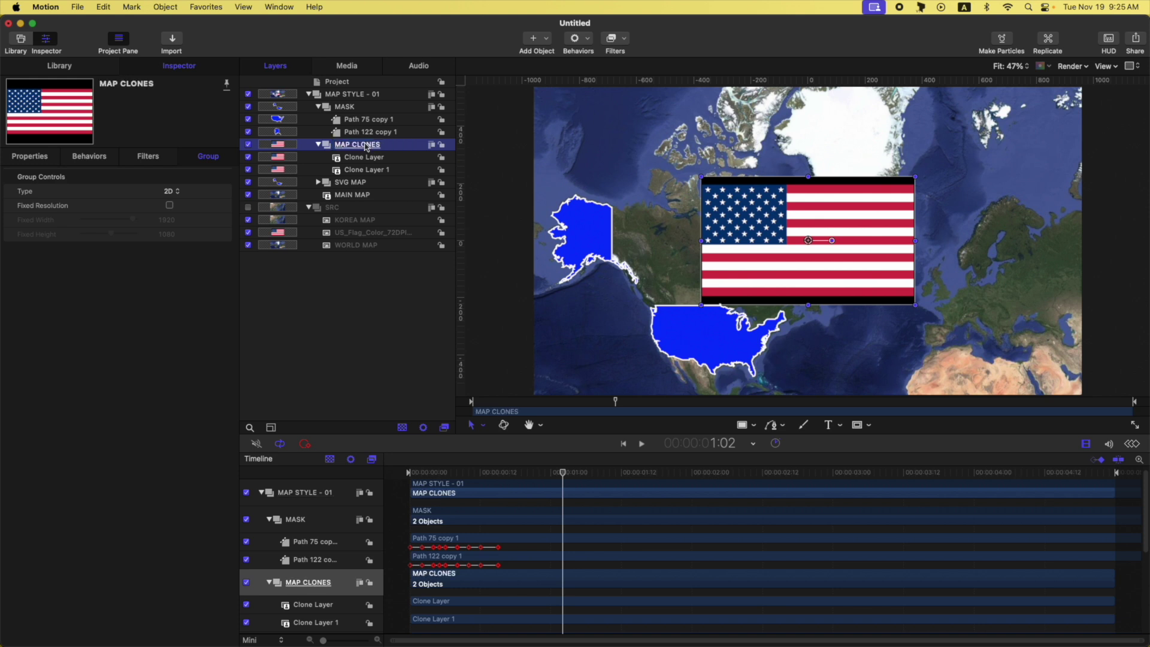
Step: Add an image mask to the MAP CLONES group using the MASK group as its source
key(super+shift+m)
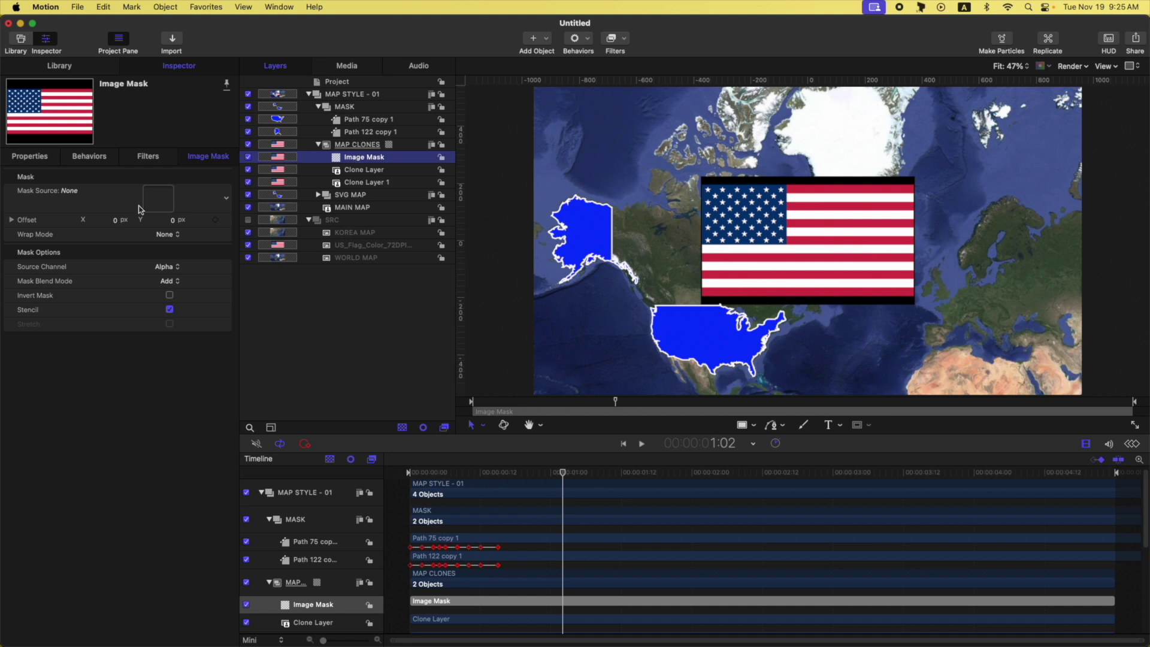
drag(353, 109, 163, 196)
Step: Fit Clone Layer over Alaska at 63% scale and a scaled-down Clone Layer 1 over the mainland US, and play the animation from the start
click(364, 171)
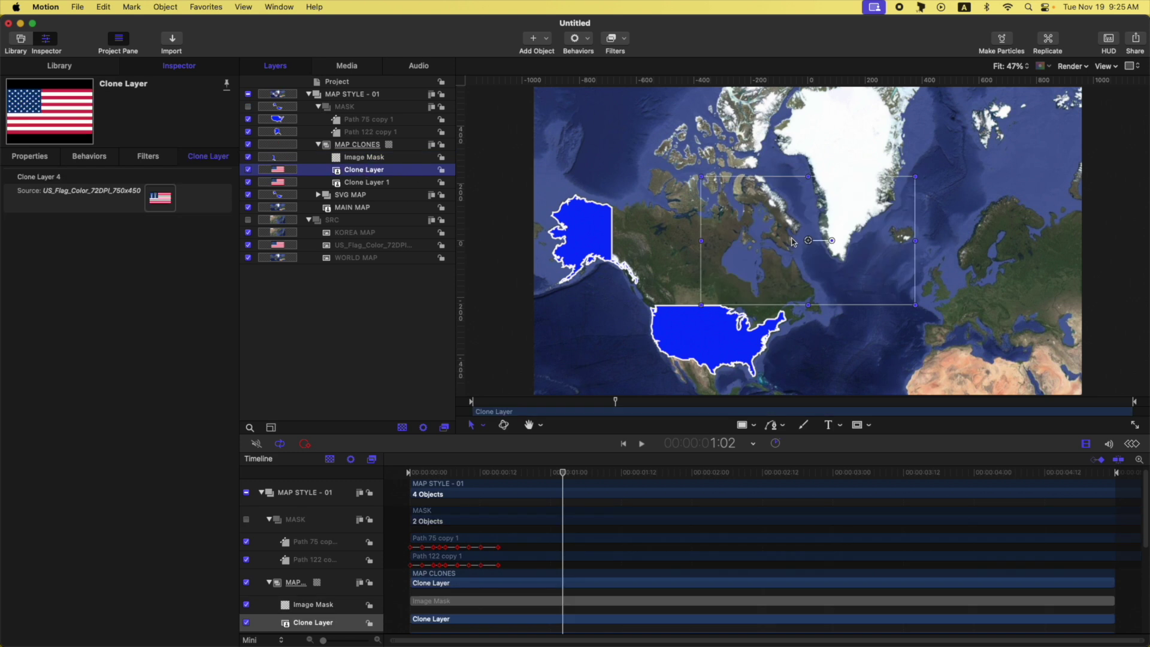
mouse_move(808, 241)
mouse_down()
mouse_move(595, 242)
mouse_move(610, 245)
mouse_up()
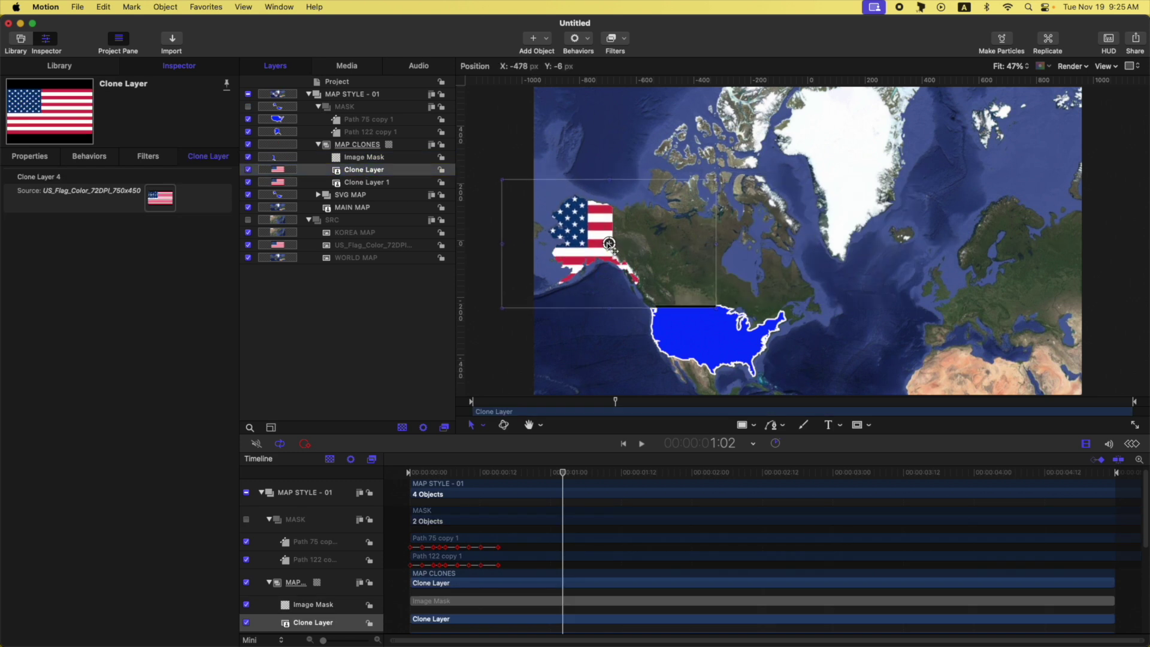
click(365, 182)
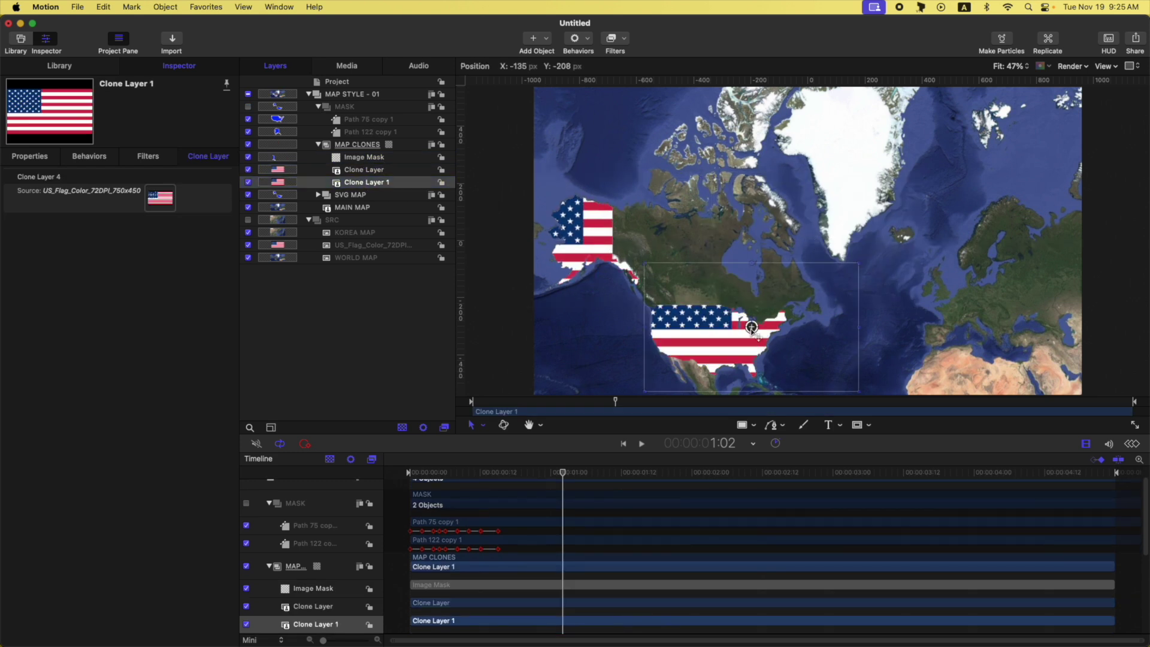
click(35, 155)
drag(96, 220, 92, 221)
key(Up)
drag(602, 240, 626, 245)
drag(511, 472, 306, 462)
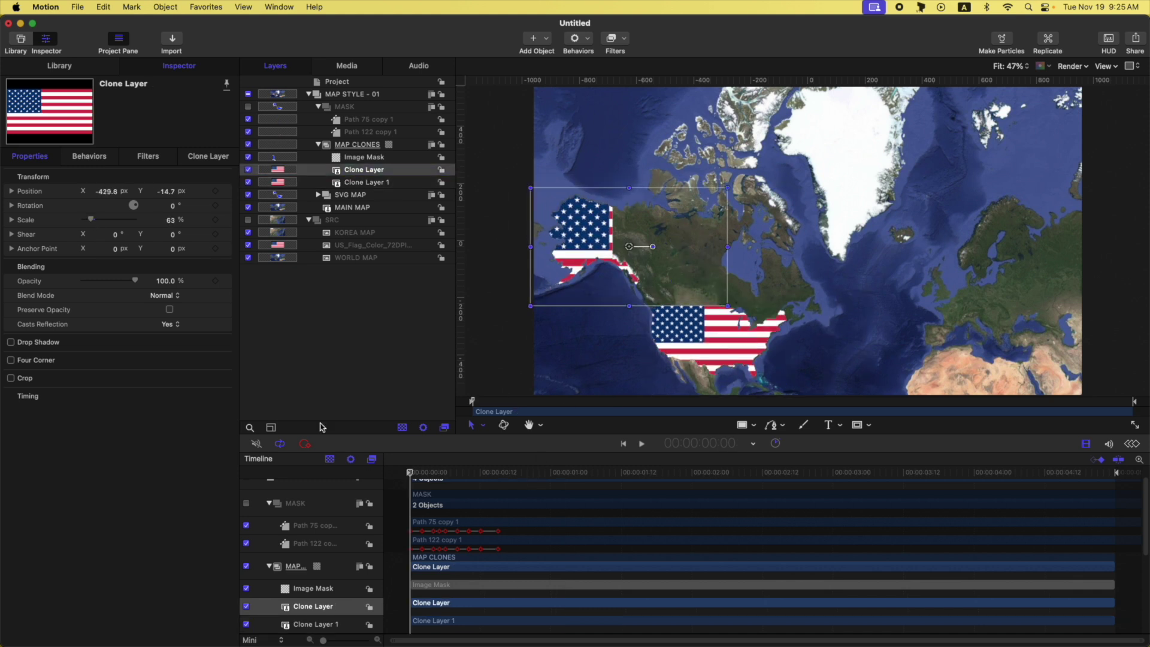
key(space)
key(space)
Step: Move the SVG MAP group above MAP CLONES and set both its paths' fill opacity keyframe at frame 12 to 0%
click(401, 134)
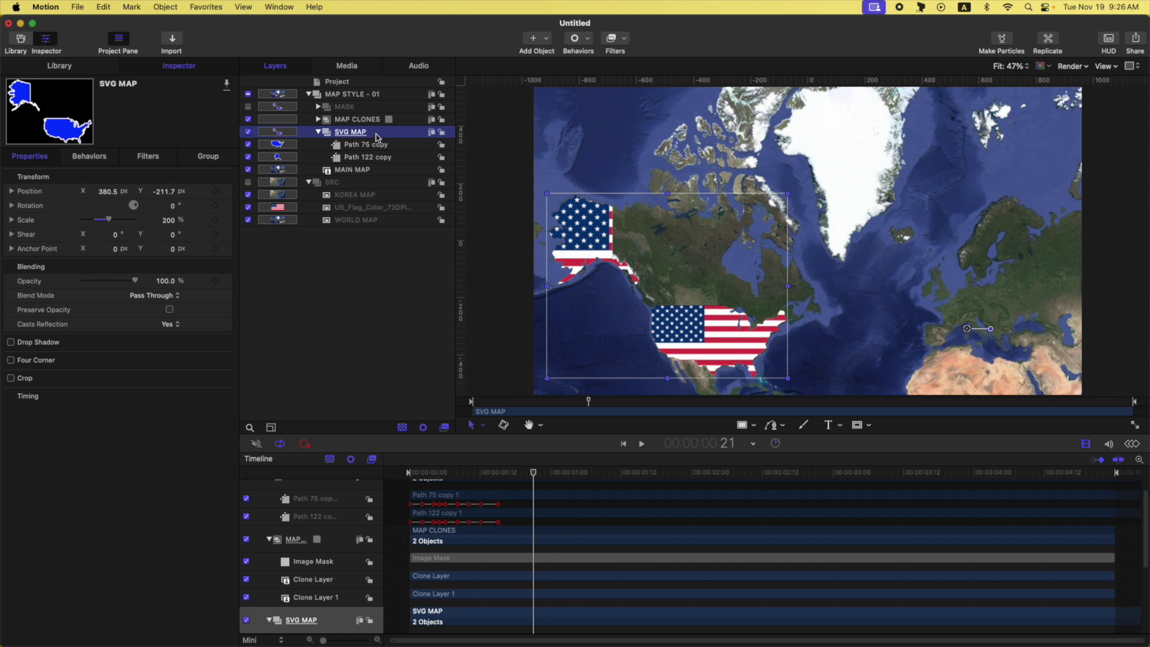
key(super+bracketright)
click(376, 134)
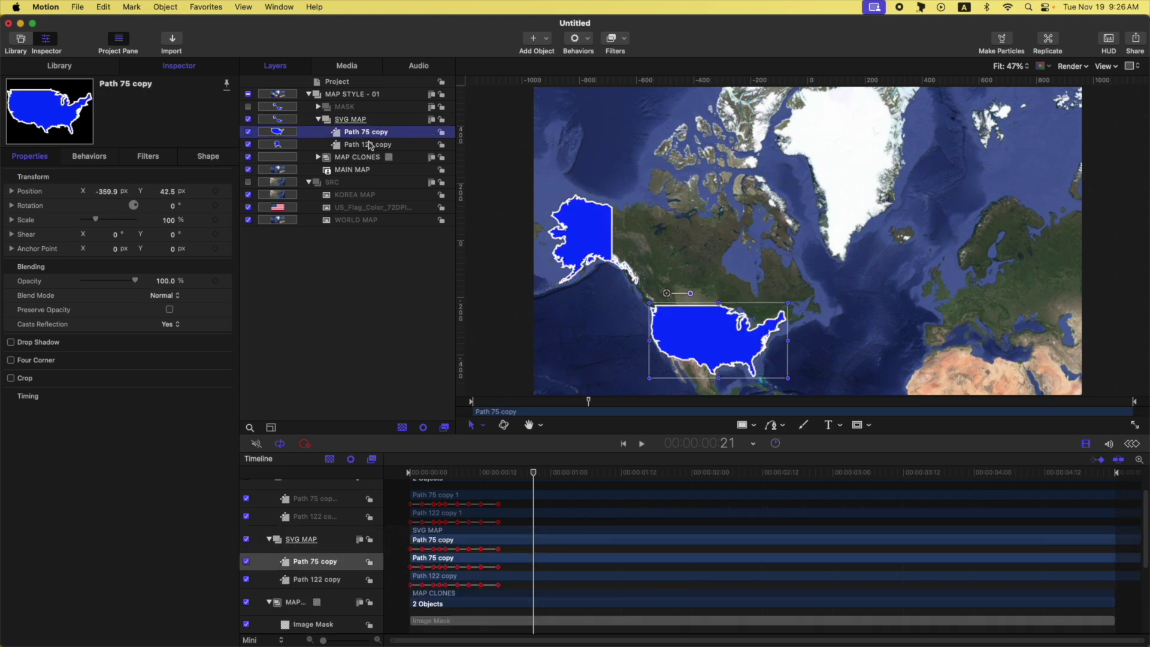
shift+click(370, 145)
click(208, 157)
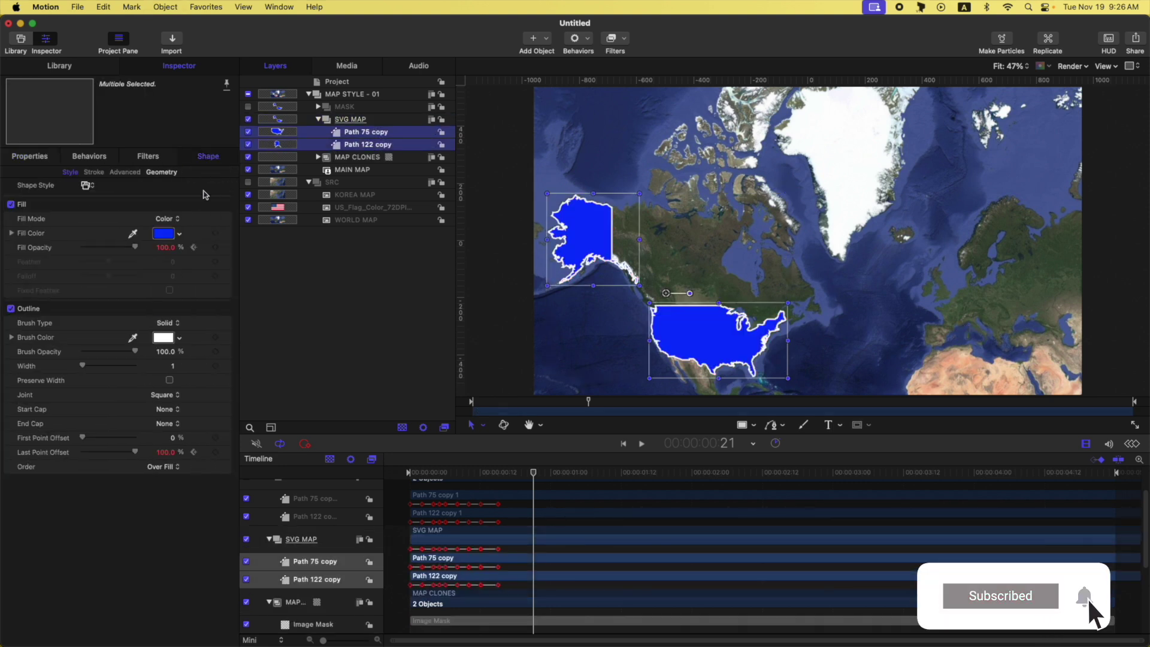
click(194, 248)
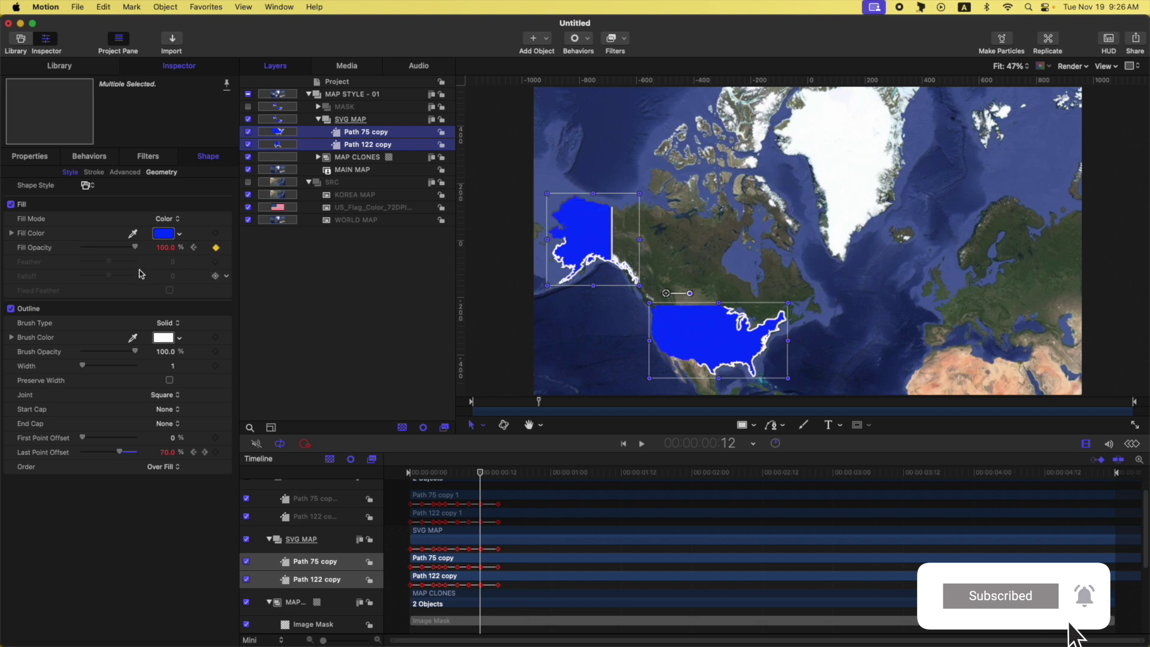
drag(137, 250, 4, 272)
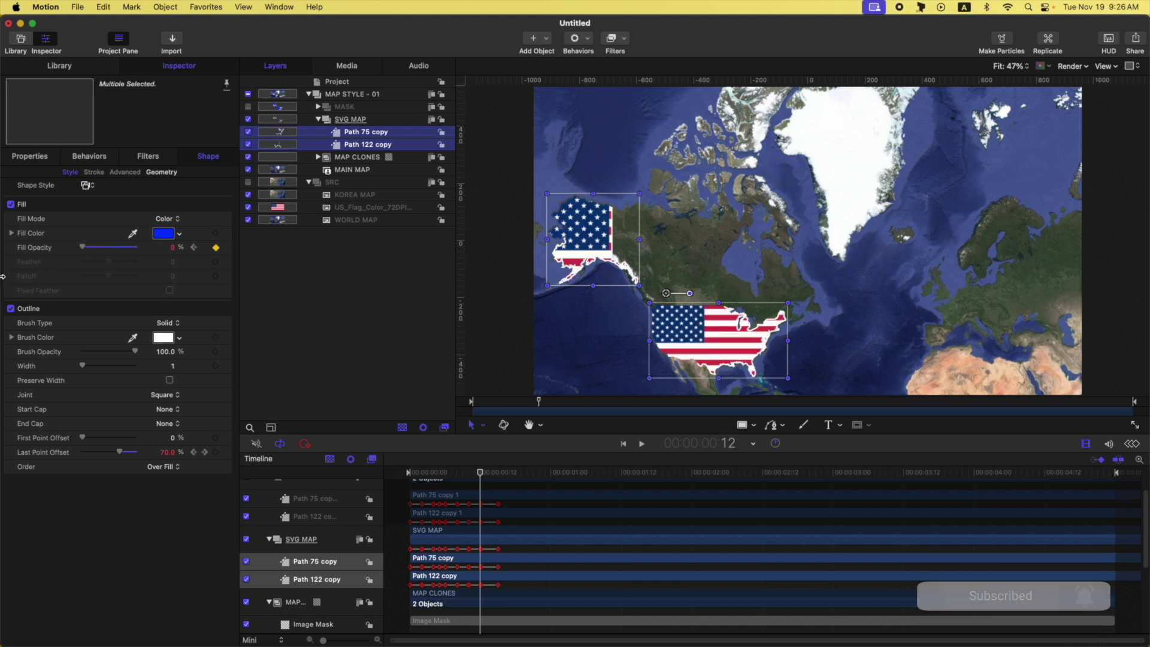
Step: Play the animation from the first frame to check the flicker into the flag fill
key(Home)
click(309, 331)
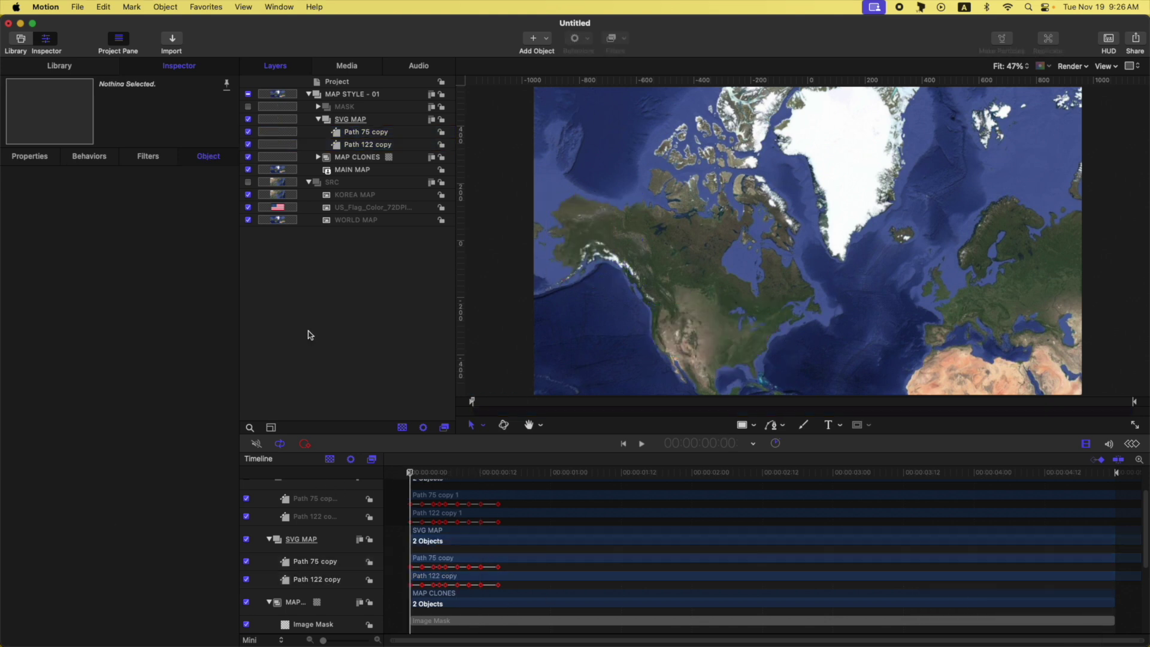
key(space)
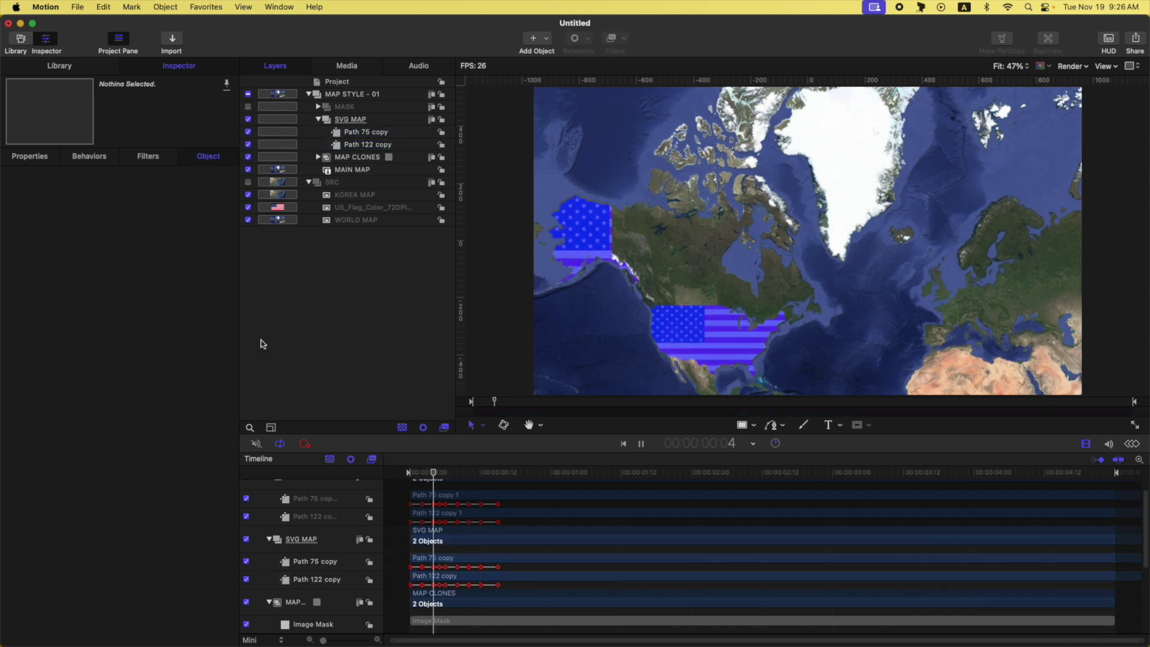
Step: Add a Glow filter to the SVG MAP group at frame 15, with radius 30 and opacity 0.61
click(381, 120)
key(space)
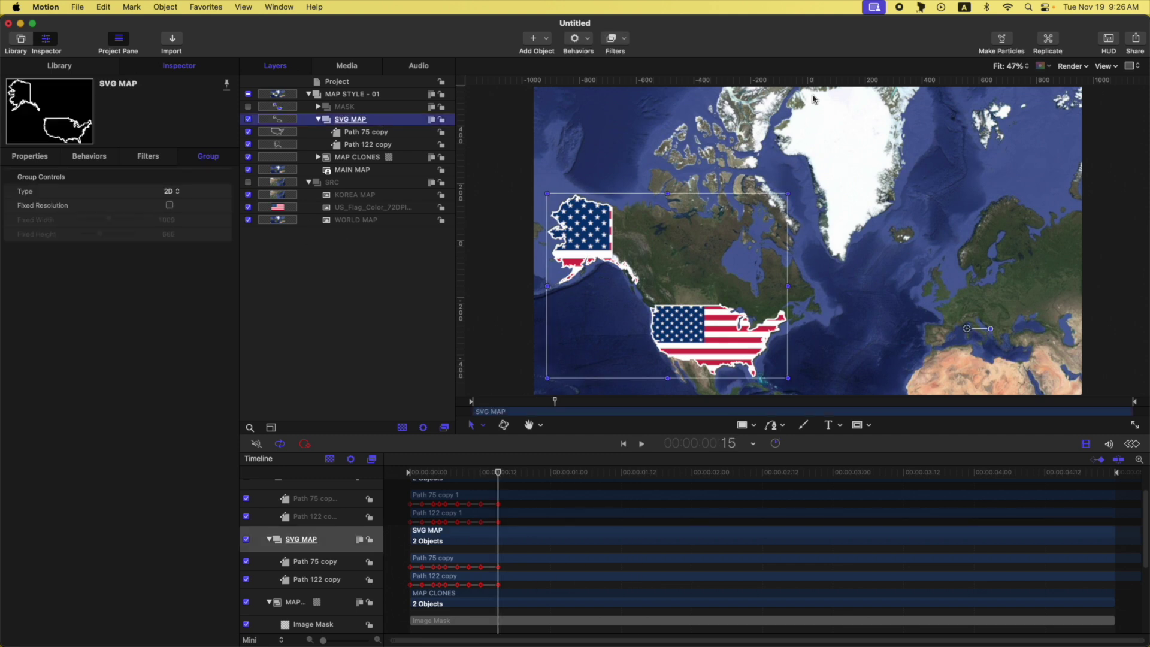
click(617, 42)
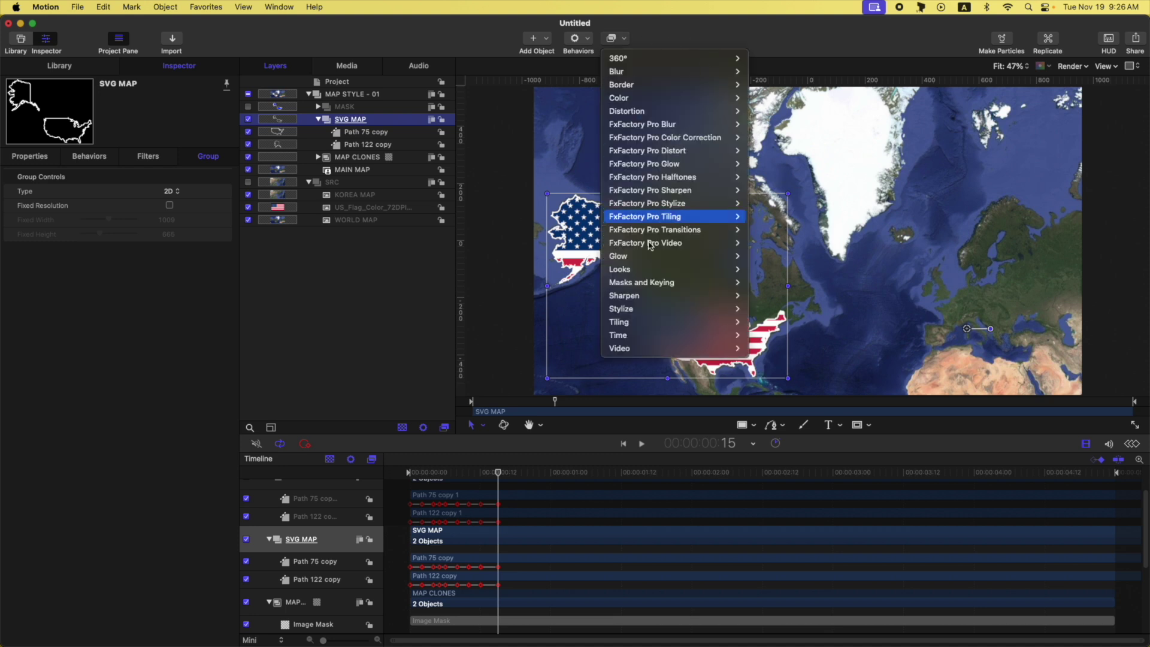
mouse_move(647, 262)
click(764, 323)
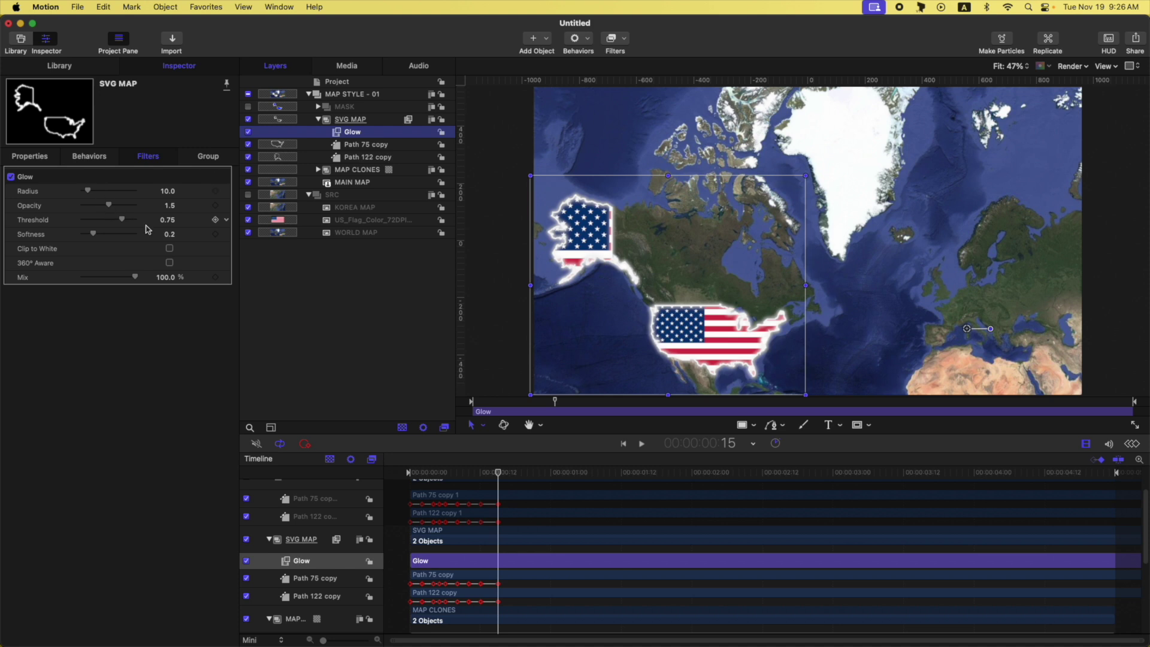
mouse_move(108, 205)
mouse_down()
mouse_move(92, 210)
mouse_move(98, 191)
mouse_up()
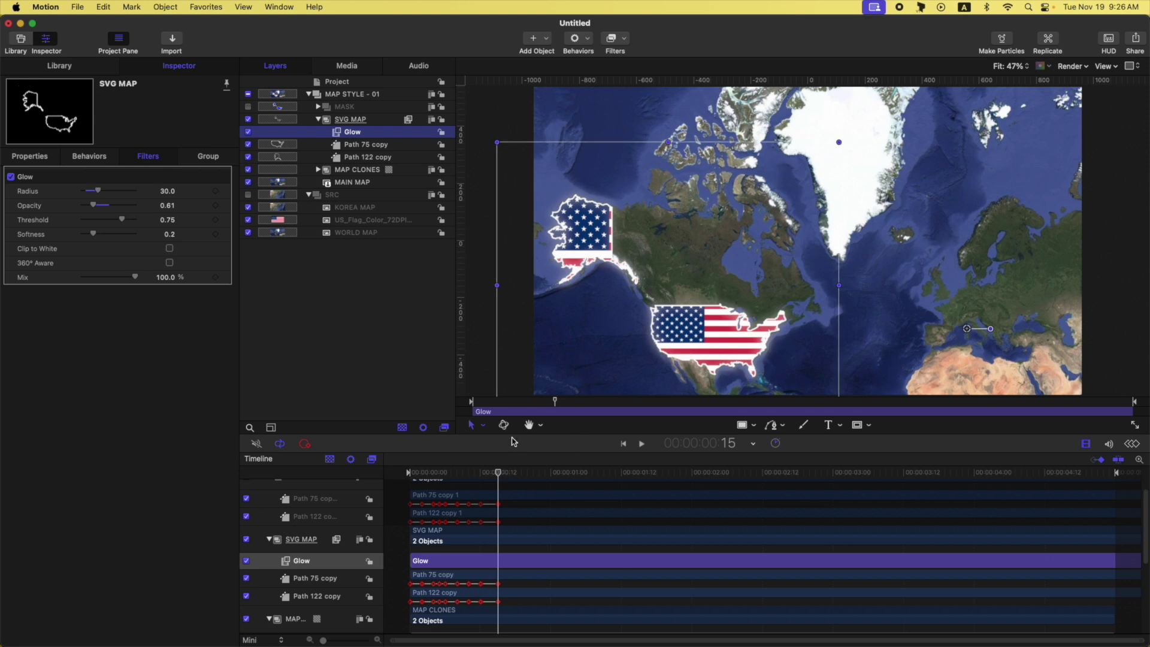
click(318, 119)
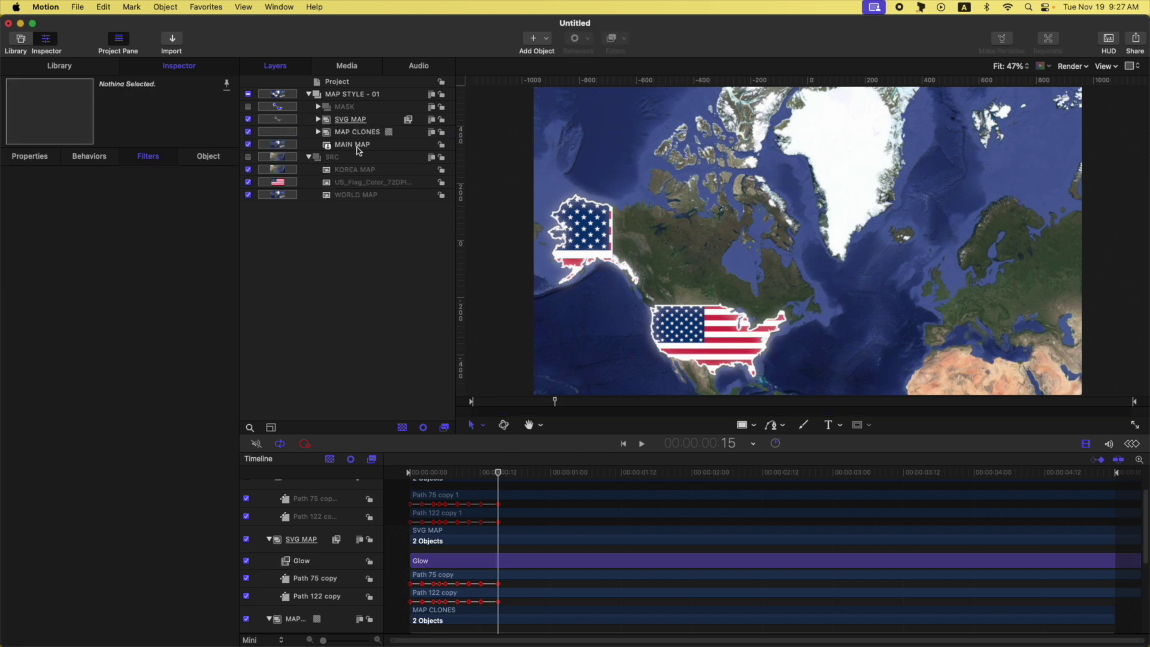
Step: Add a Contrast filter to MAIN MAP with contrast set to 1.13, and play back the result
click(358, 145)
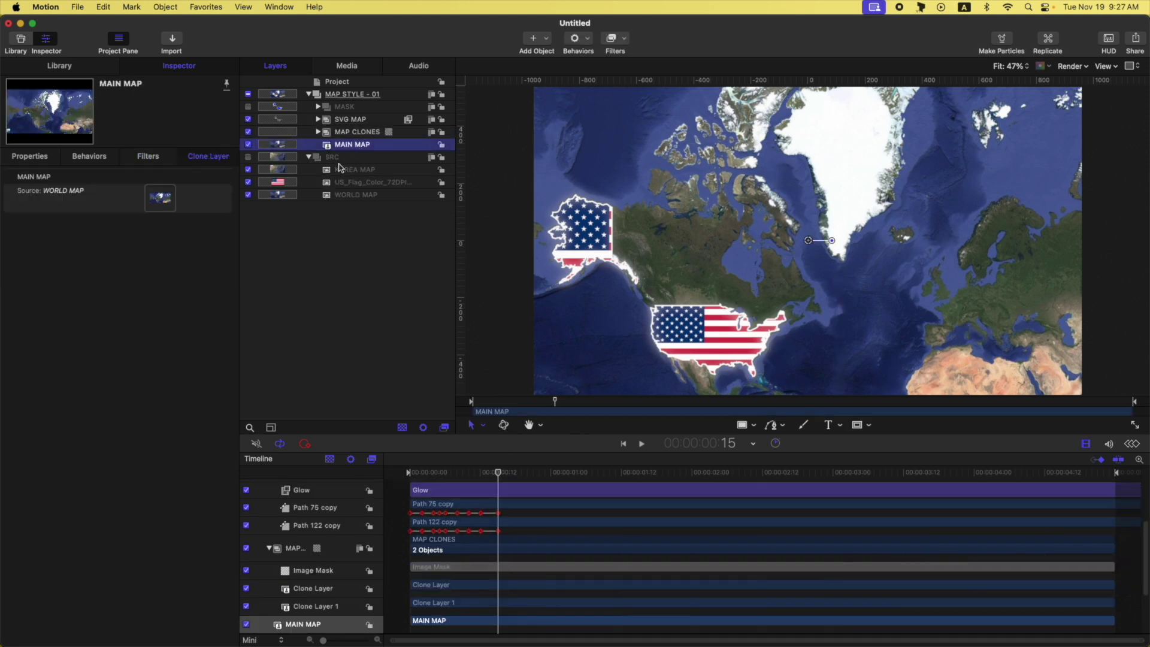
click(617, 39)
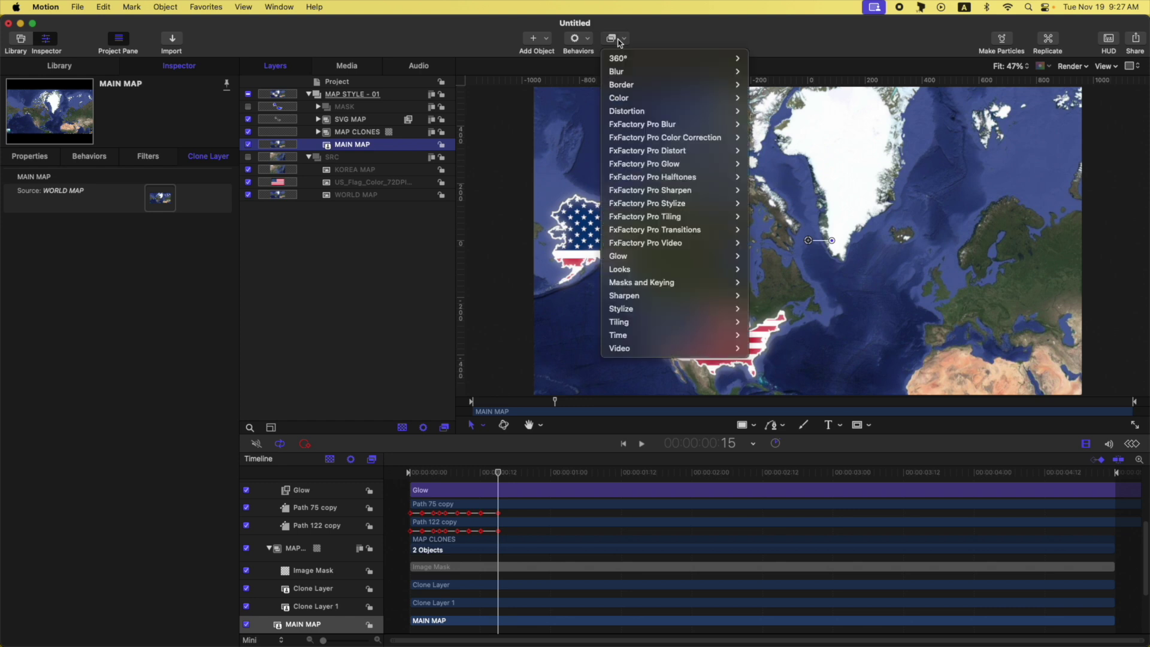
mouse_move(683, 99)
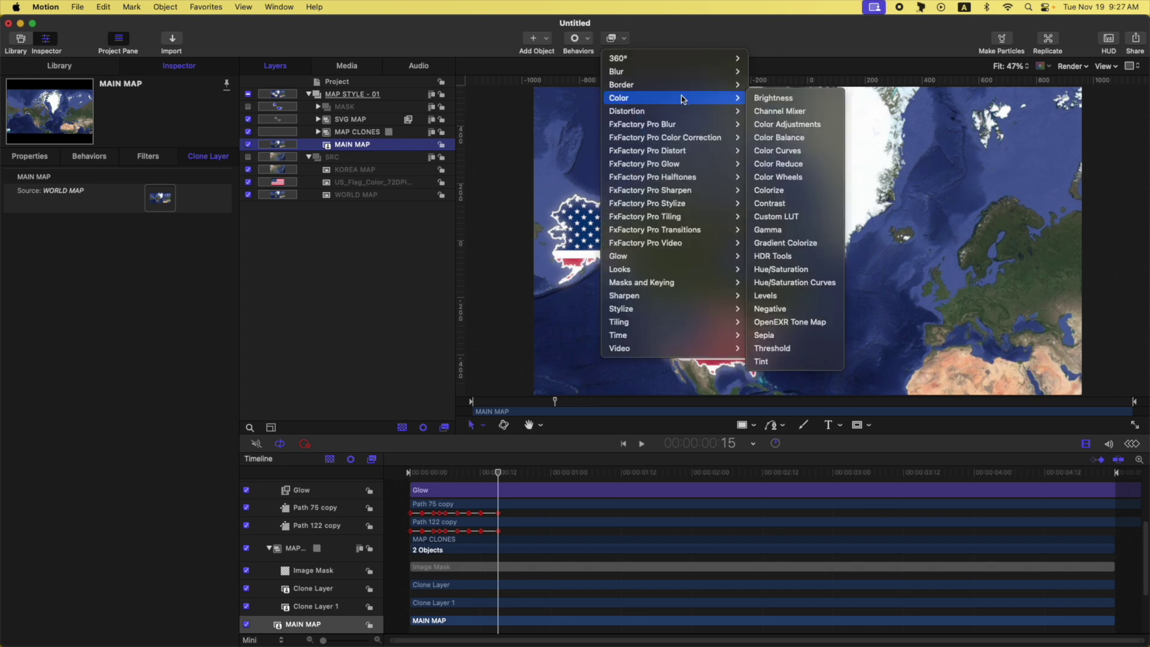
click(771, 204)
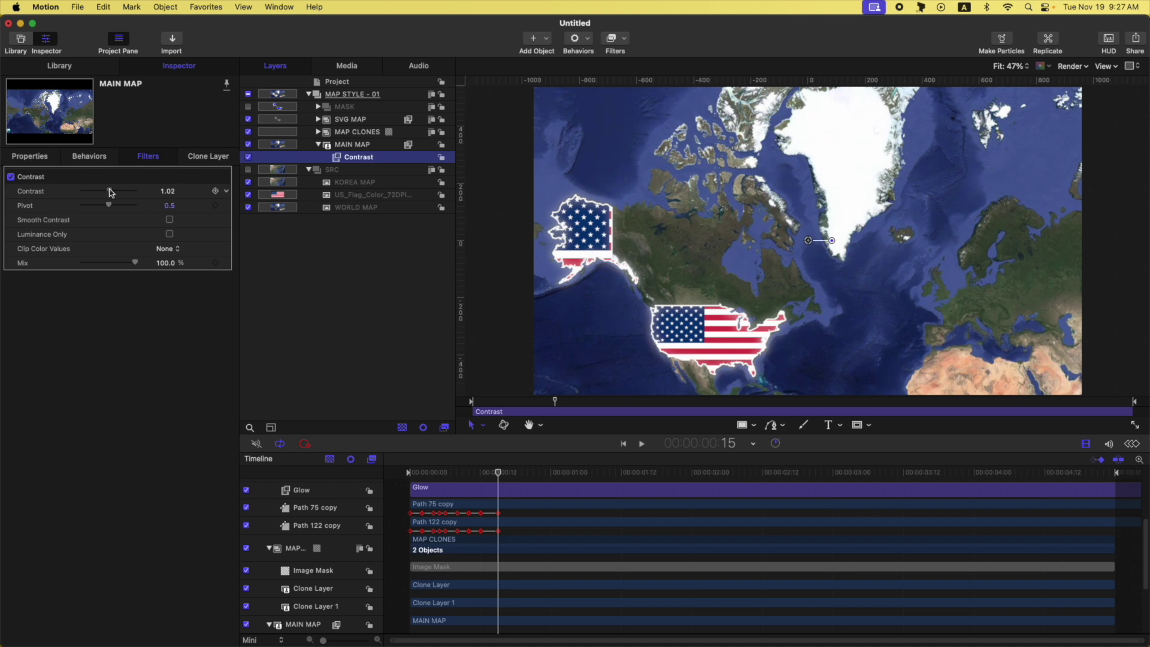
key(super+z)
key(super+z)
key(super+z)
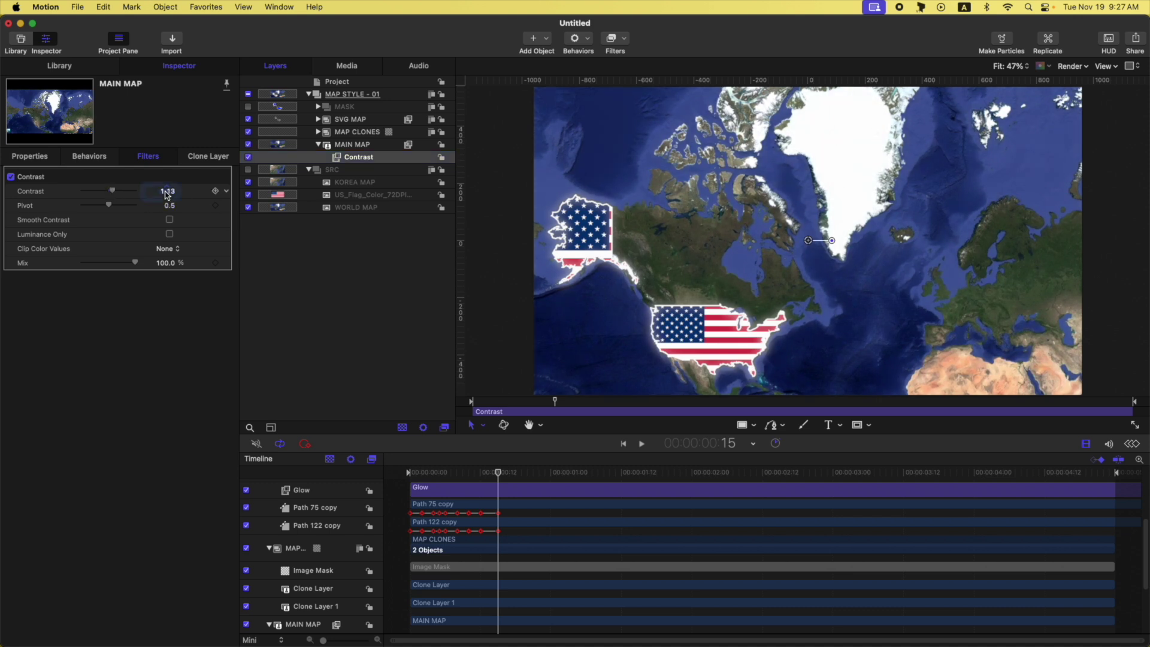
key(space)
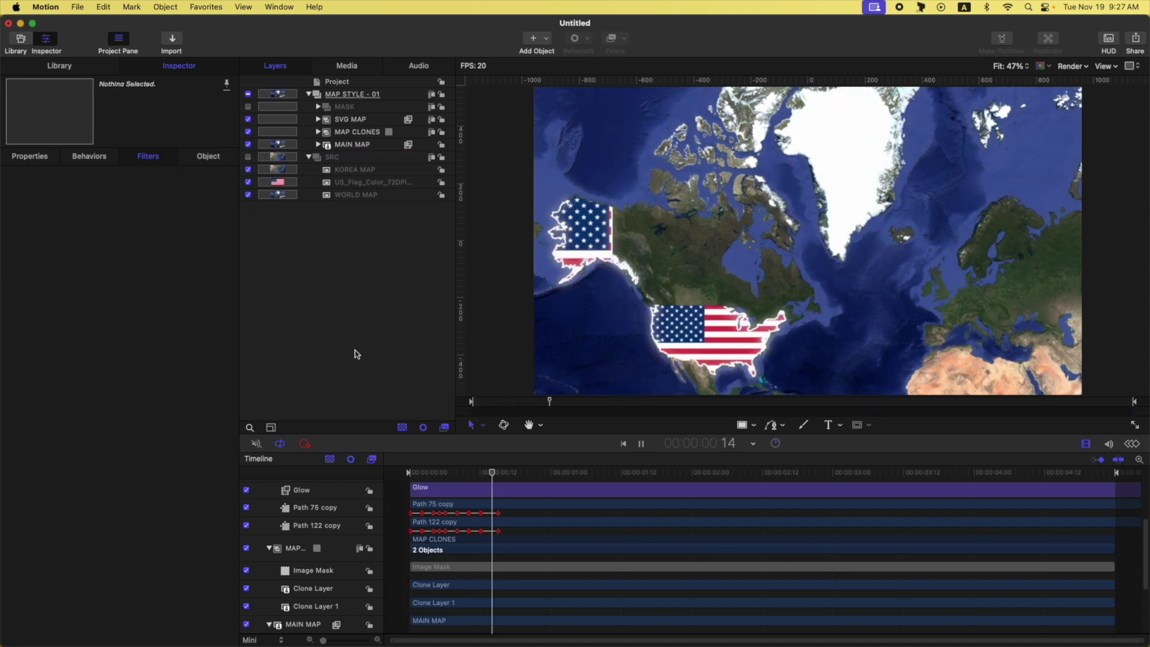
key(space)
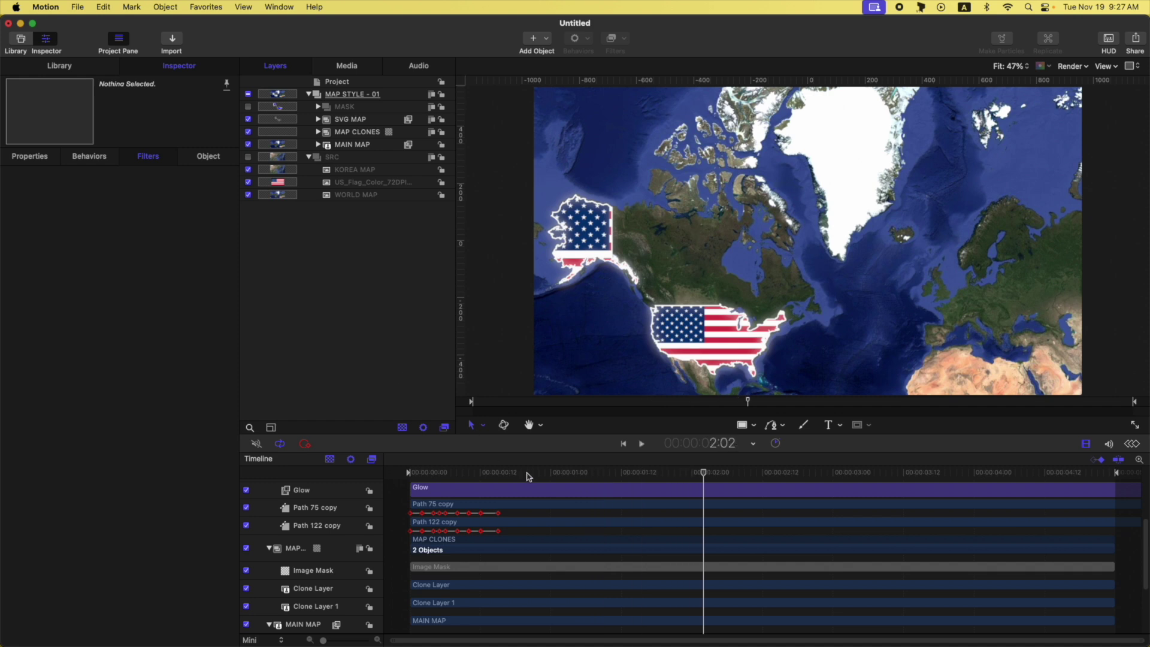
Step: Add the text USA to MAP STYLE - 01 at 1:01 and place it over the mainland US at about X -253, Y -239 px
drag(529, 475, 557, 474)
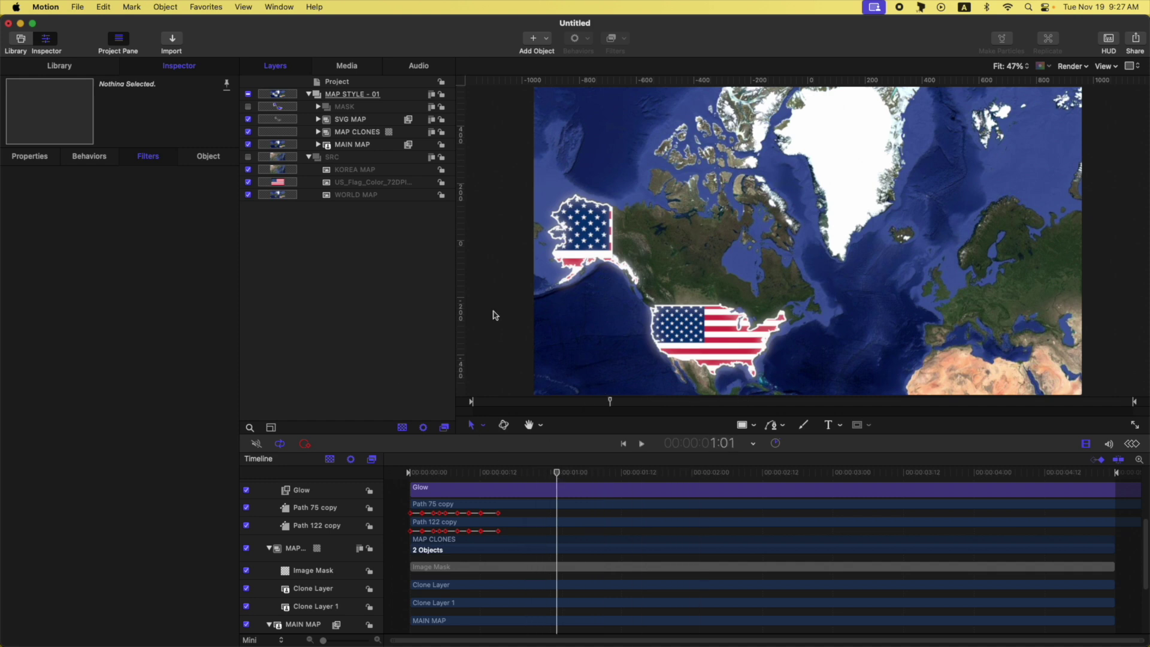
click(394, 95)
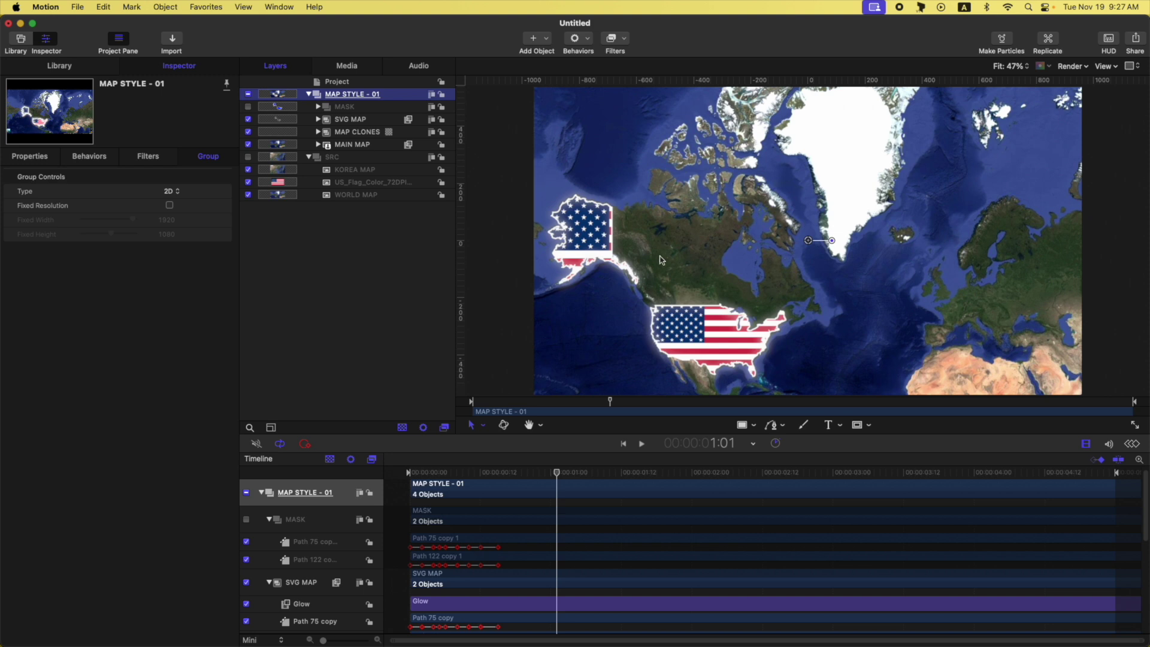
key(t)
click(673, 334)
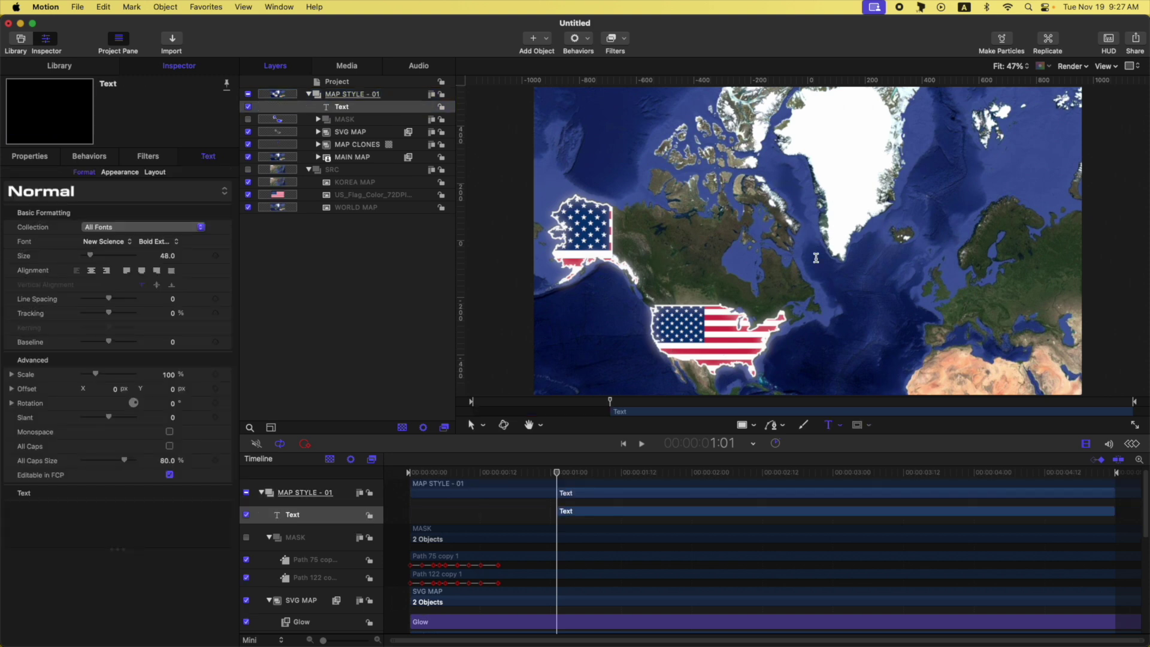
click(141, 518)
text(USA)
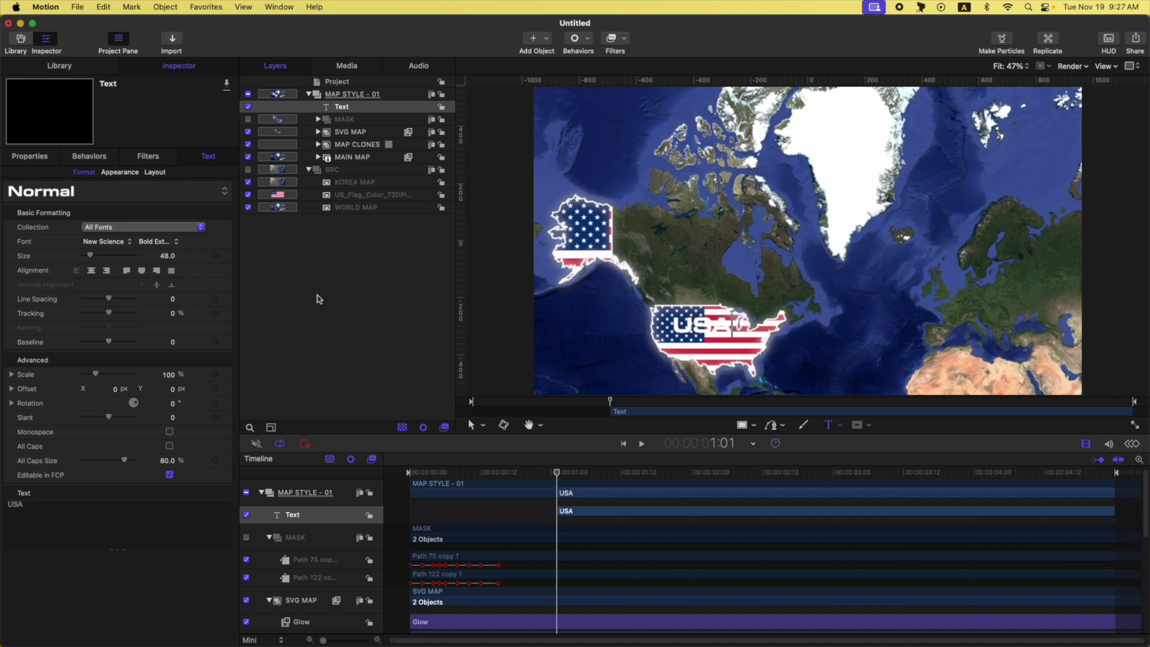
key(Escape)
drag(683, 329, 704, 339)
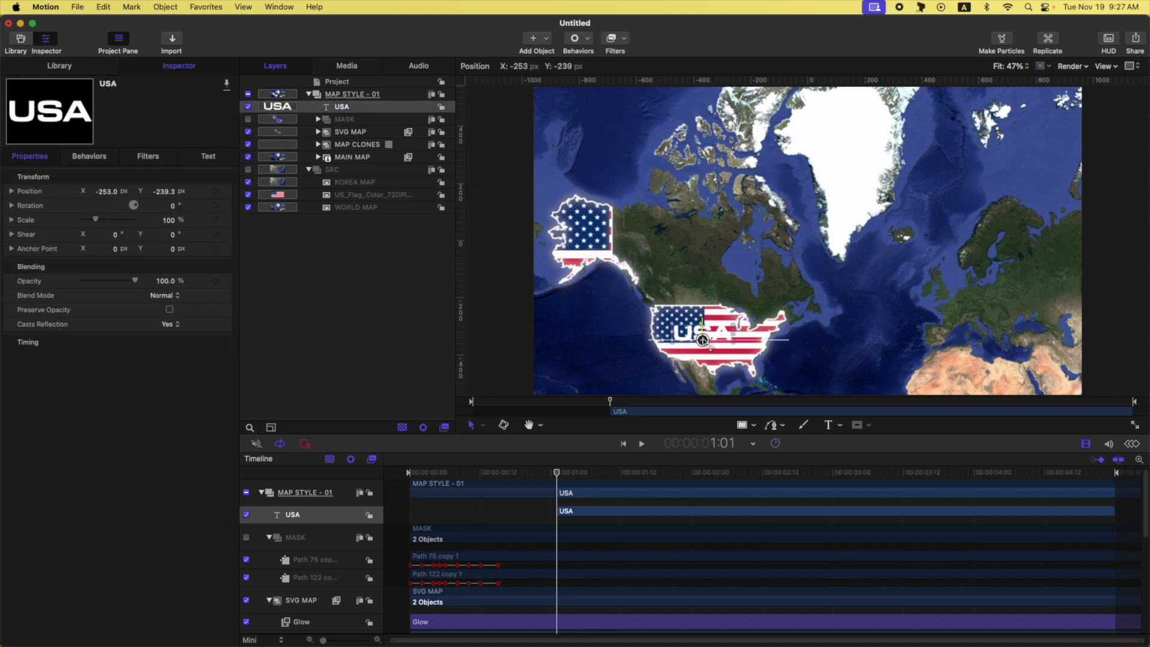
Step: Add a Fade In/Fade Out behavior to the USA text with fade-in time 10 and fade-out time at its minimum, and play it back
click(586, 40)
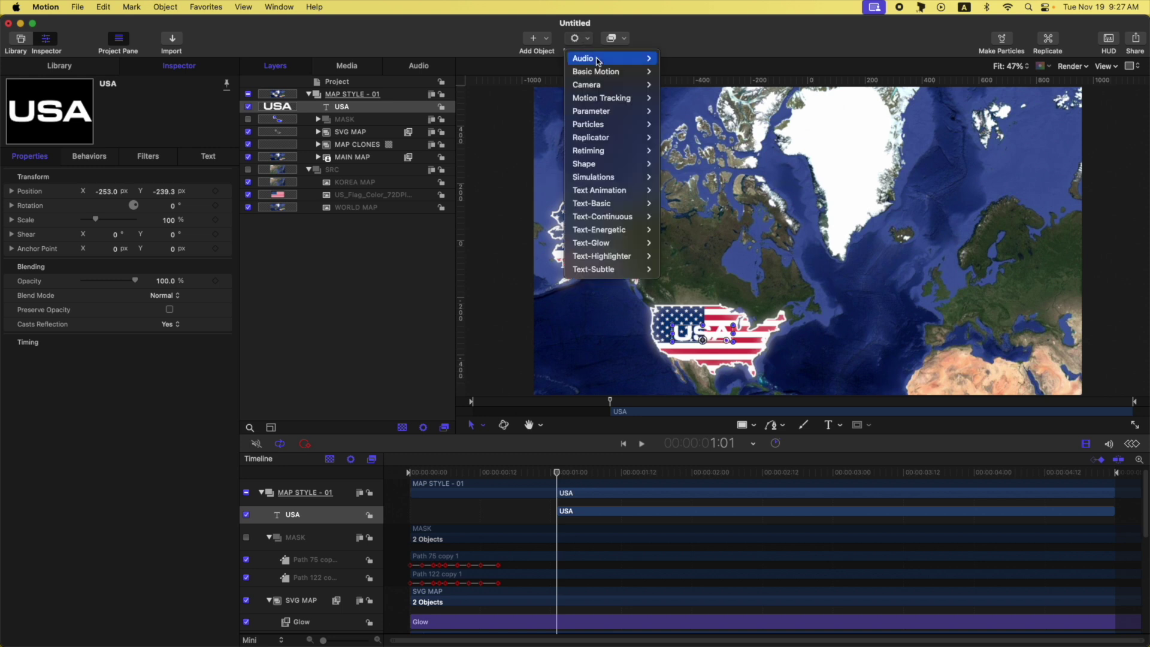
mouse_move(602, 71)
click(718, 87)
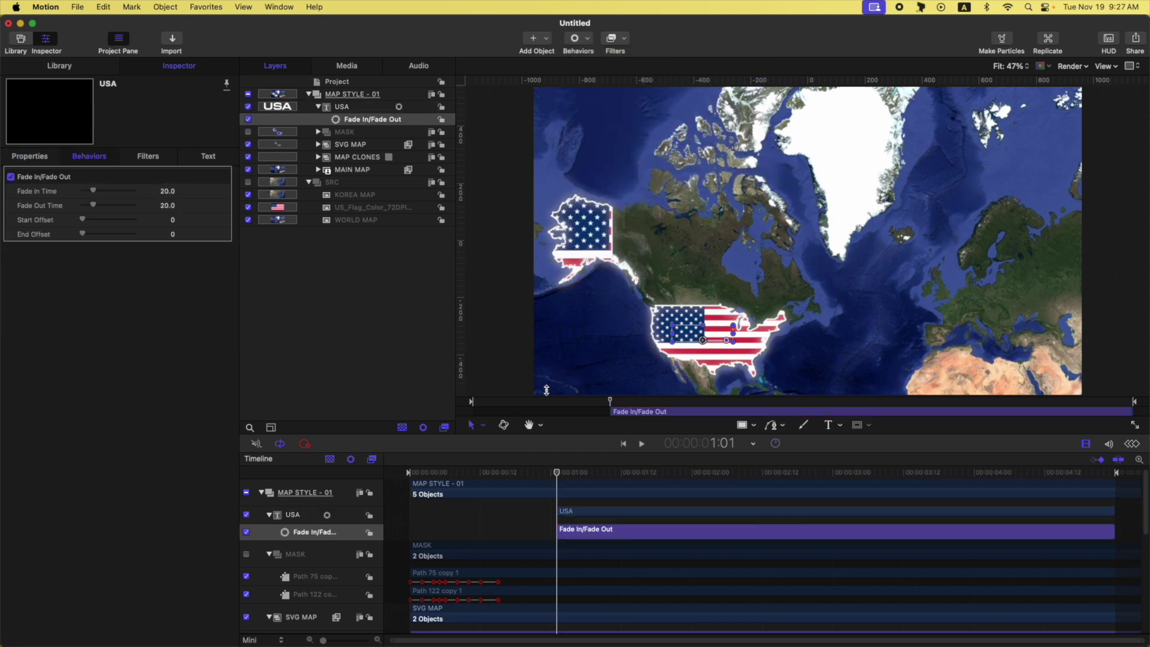
drag(68, 208, 3, 232)
click(169, 192)
text(10)
key(Return)
key(space)
Step: Put the USA text into its own group and name the group TITLE
click(364, 108)
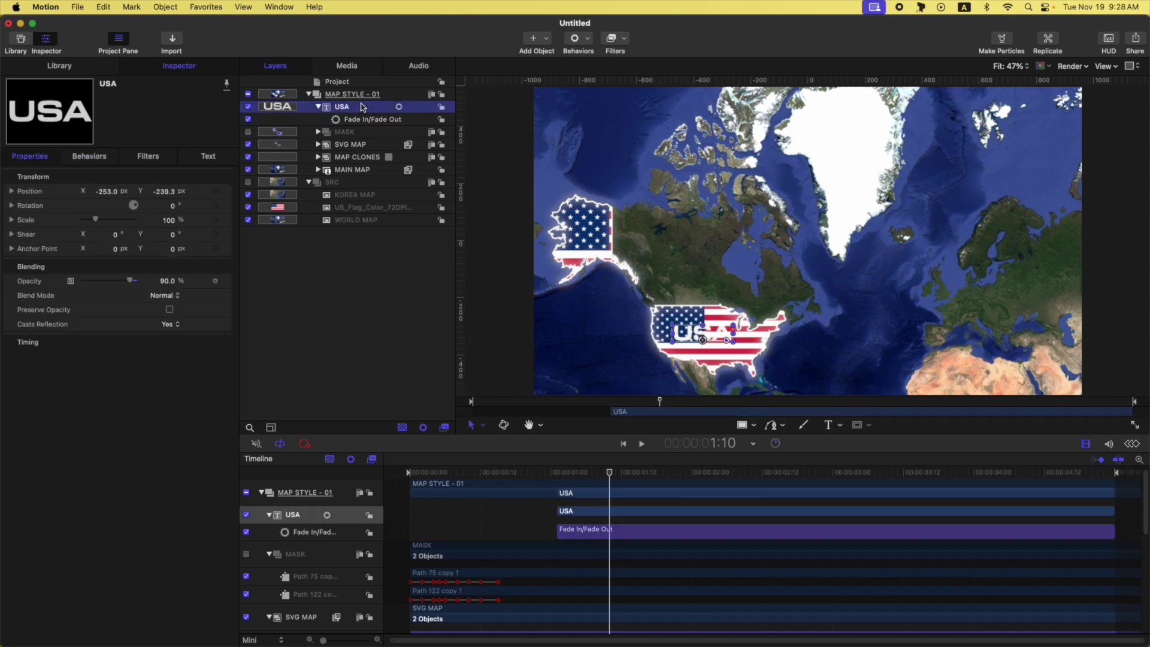
key(super+shift+g)
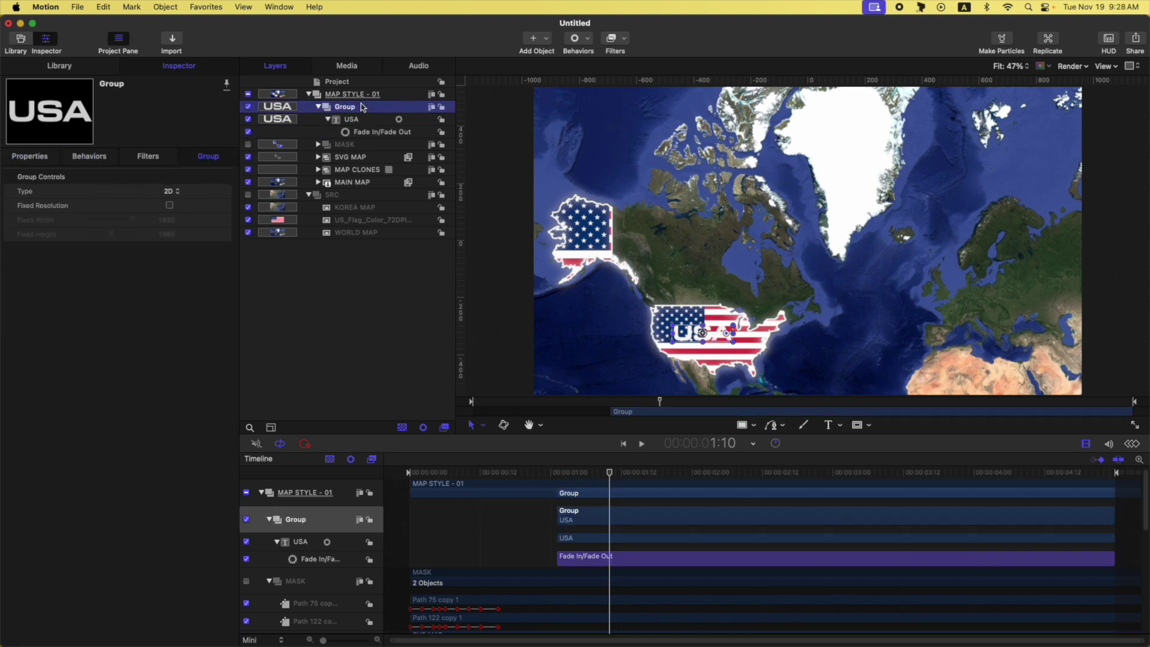
double_click(360, 110)
text(TITLE)
key(Return)
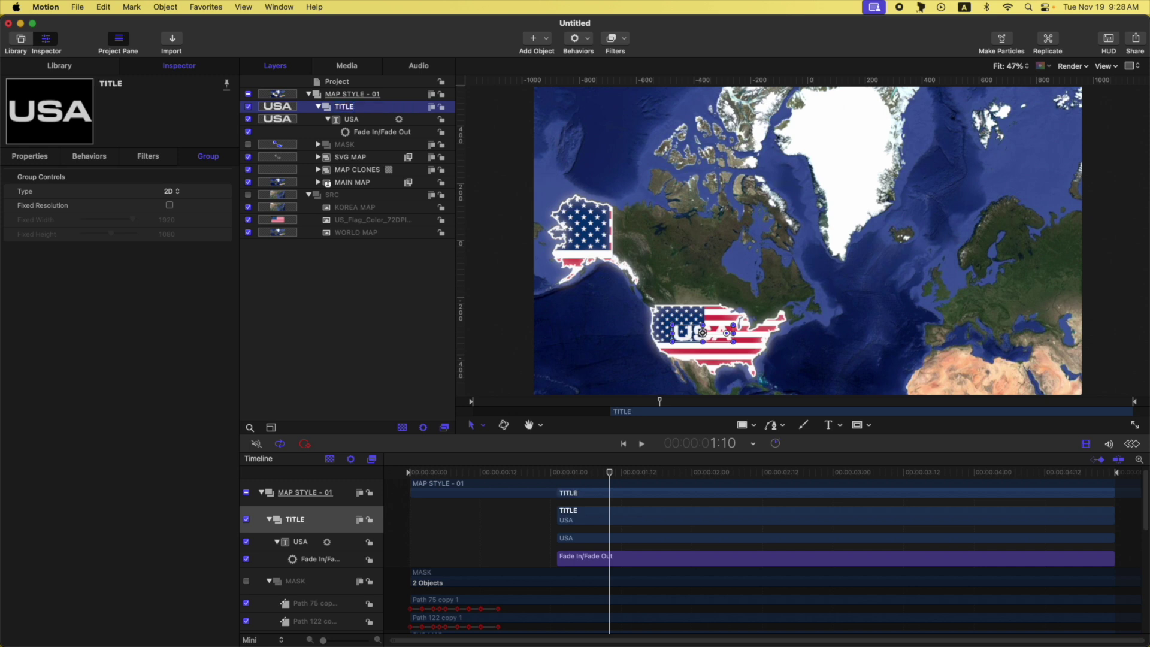
Step: Clone the TITLE group, place the clone over Alaska at about X -536, Y 24 px, and scale it to 65%
key(k)
drag(705, 334, 587, 232)
drag(95, 219, 93, 222)
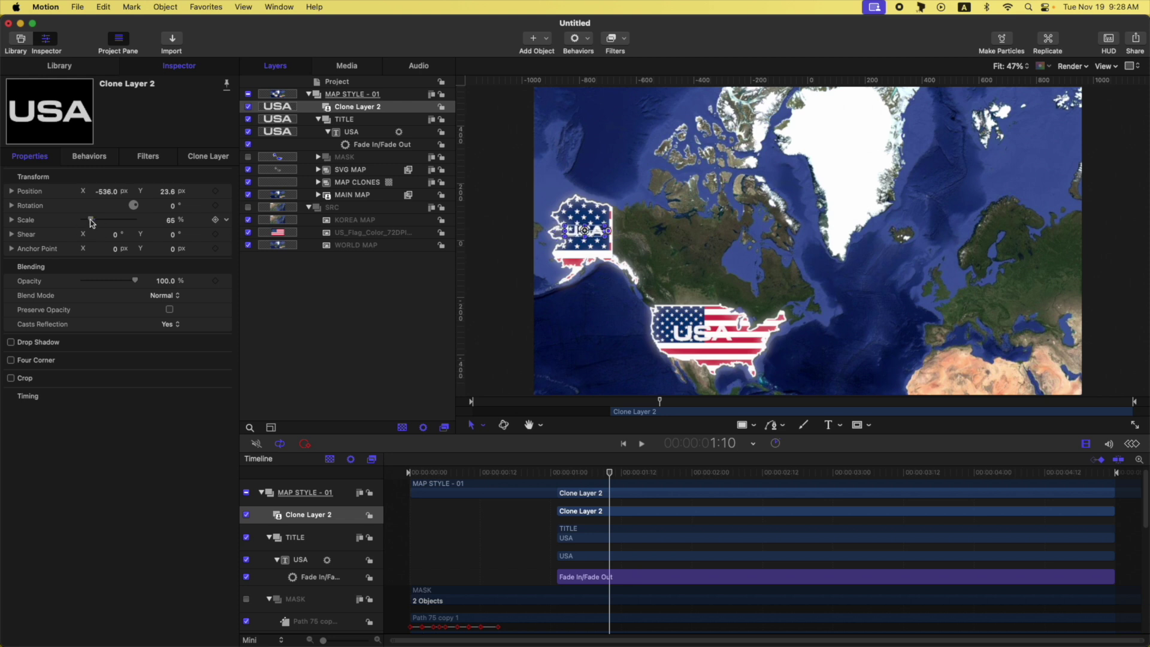
Step: Add an opacity keyframe at 1:01 to both paths, Path 75 copy 1 and Path 122 copy 1, in the MASK group
key(shift+Right)
click(317, 120)
click(351, 132)
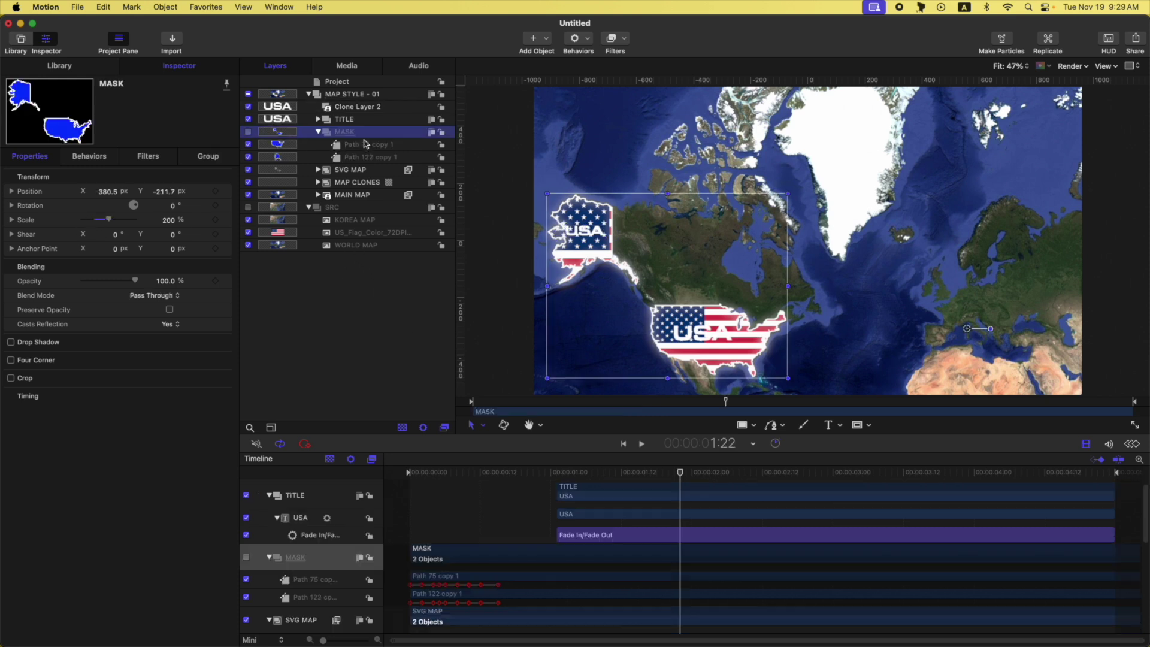
click(370, 146)
shift+click(370, 157)
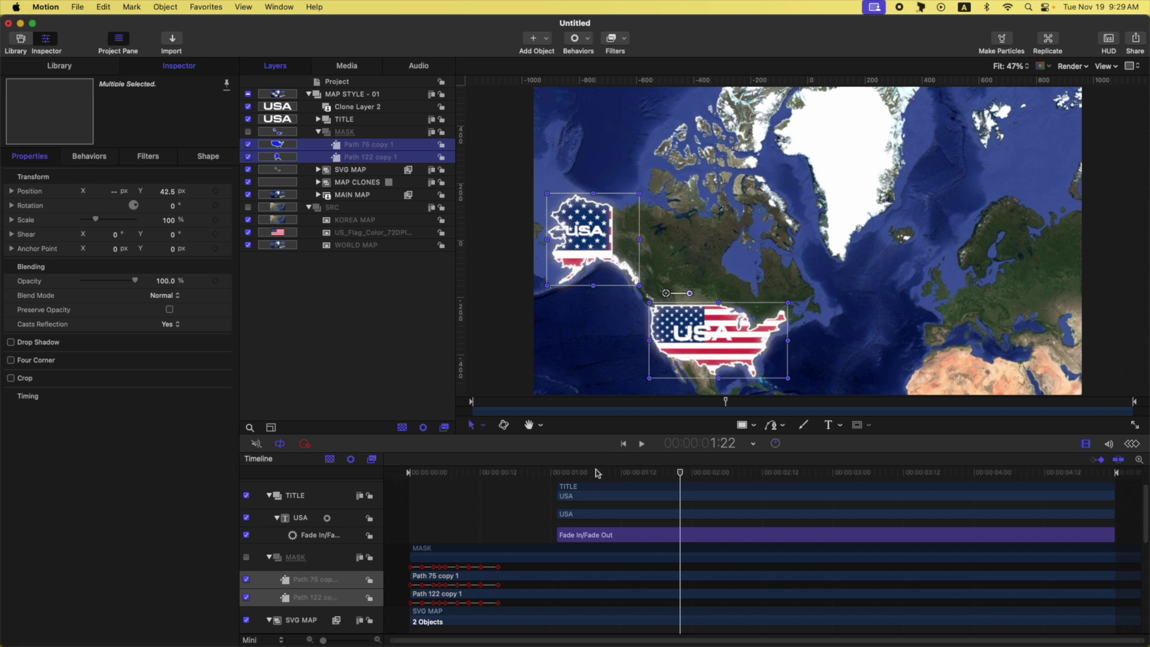
drag(593, 473, 559, 478)
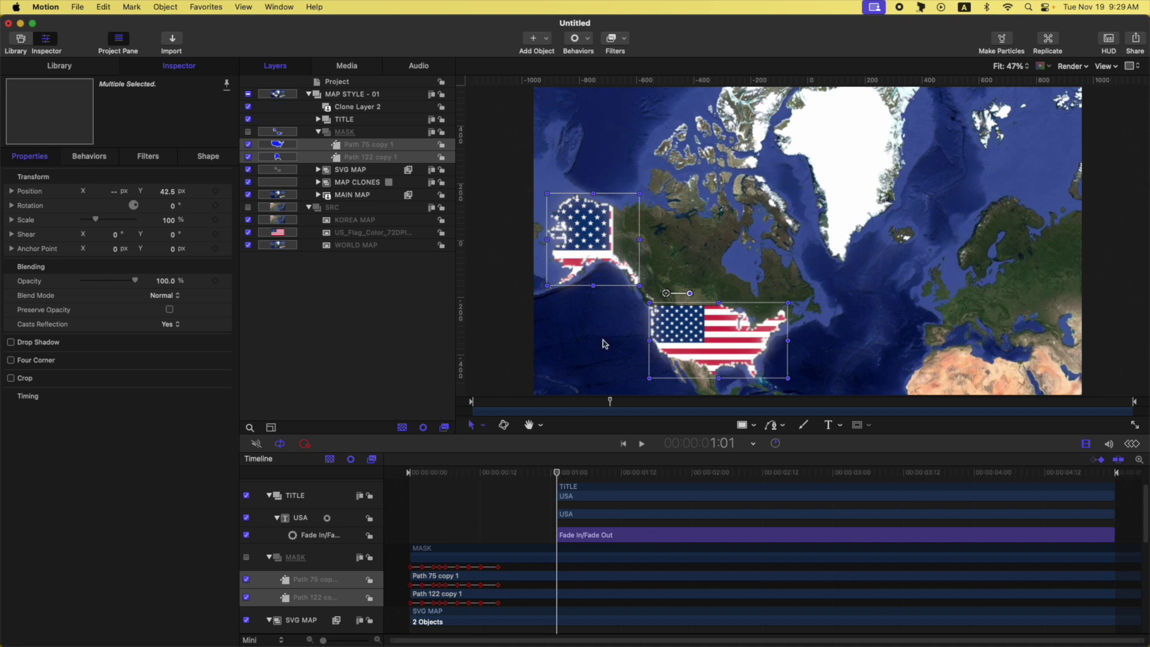
click(216, 282)
Step: Keyframe the opacity of both MASK paths to 75% at 1:11
key(shift+Right)
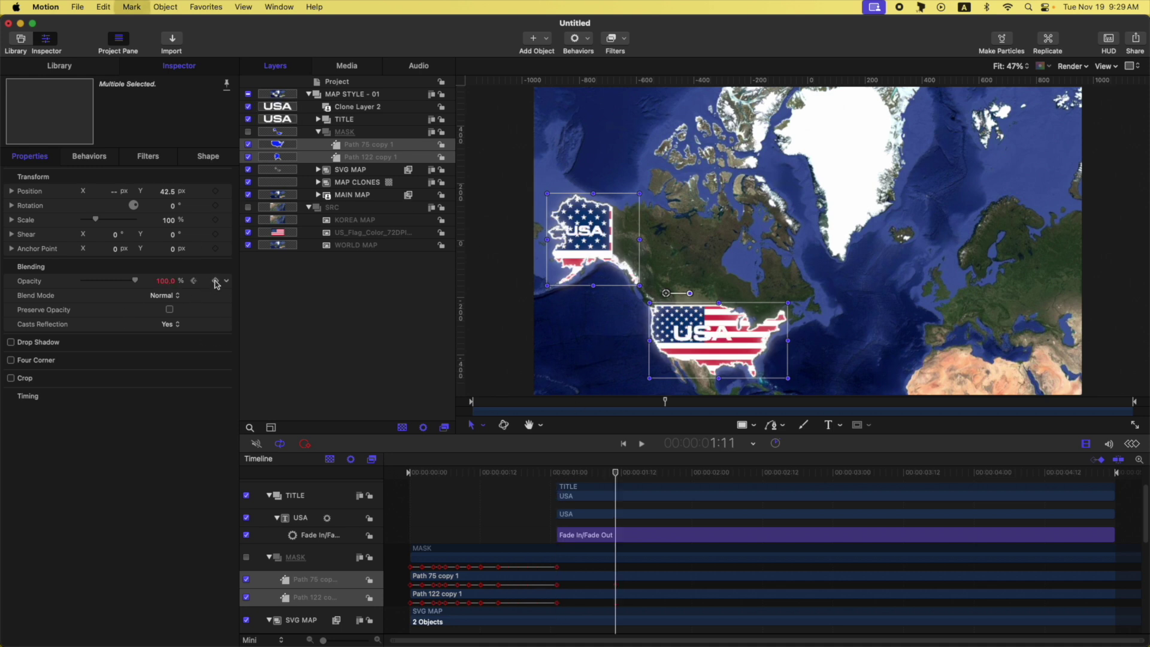
double_click(158, 284)
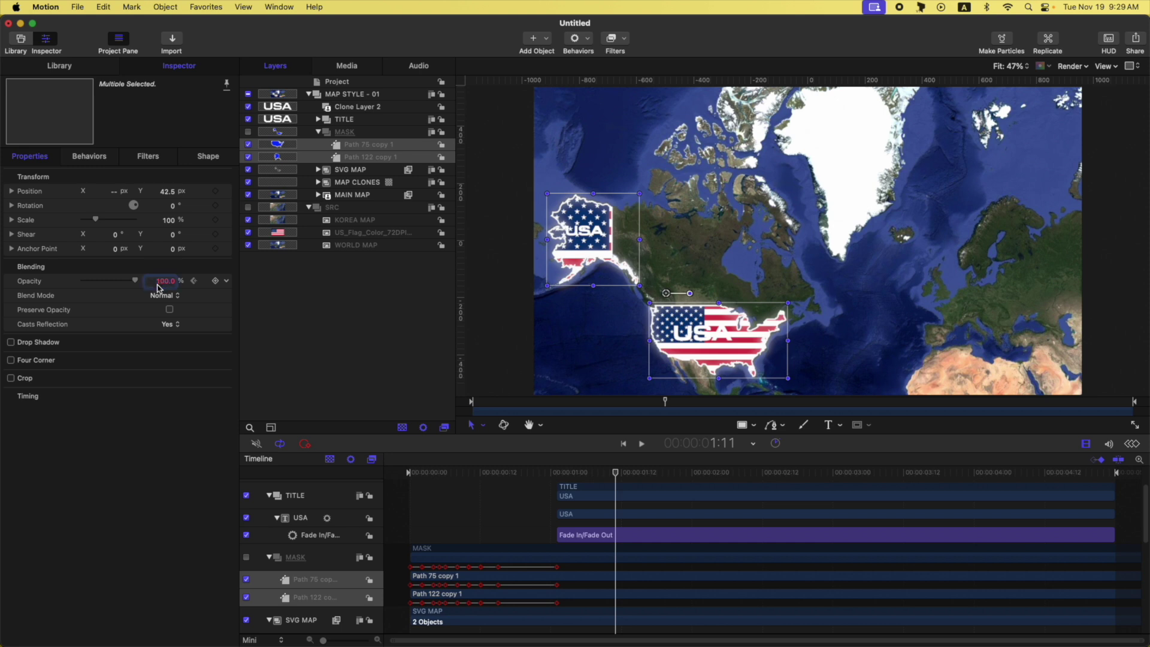
text(90)
key(Return)
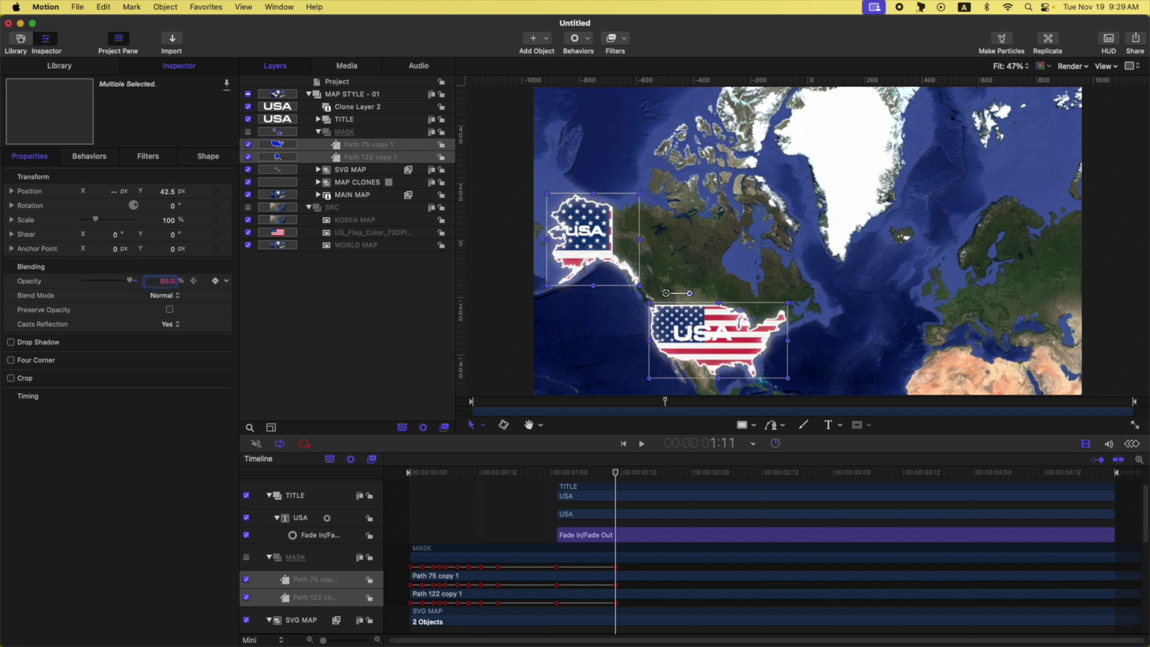
drag(130, 280, 127, 283)
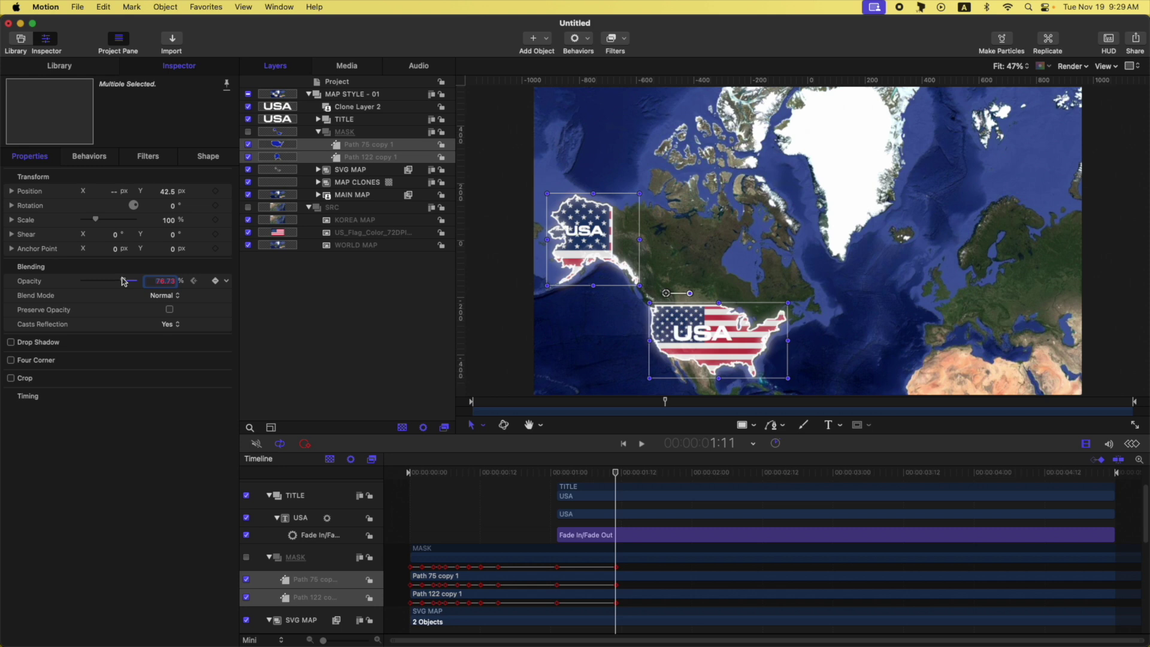
double_click(163, 280)
text(75)
Step: Play the animation from the first frame to check the title fade and the flag opacity change
key(Home)
click(356, 316)
key(space)
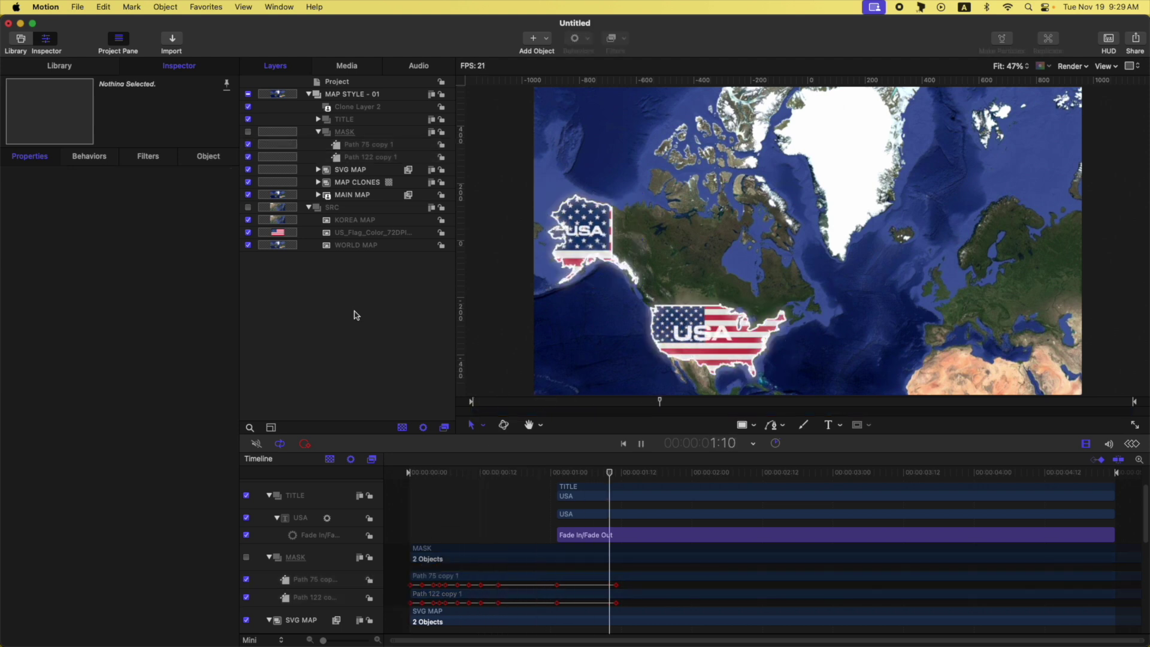
key(space)
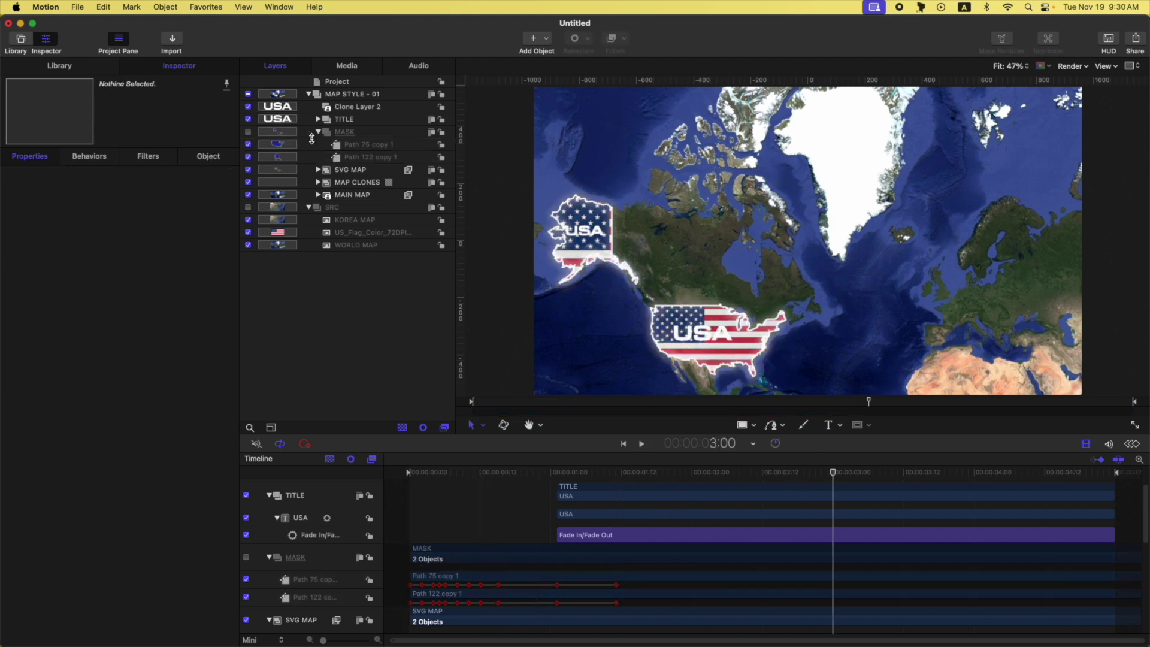
Step: Add a Clouds generator to MAP STYLE - 01 at 3:00 and set its speed to 0
click(318, 132)
click(366, 97)
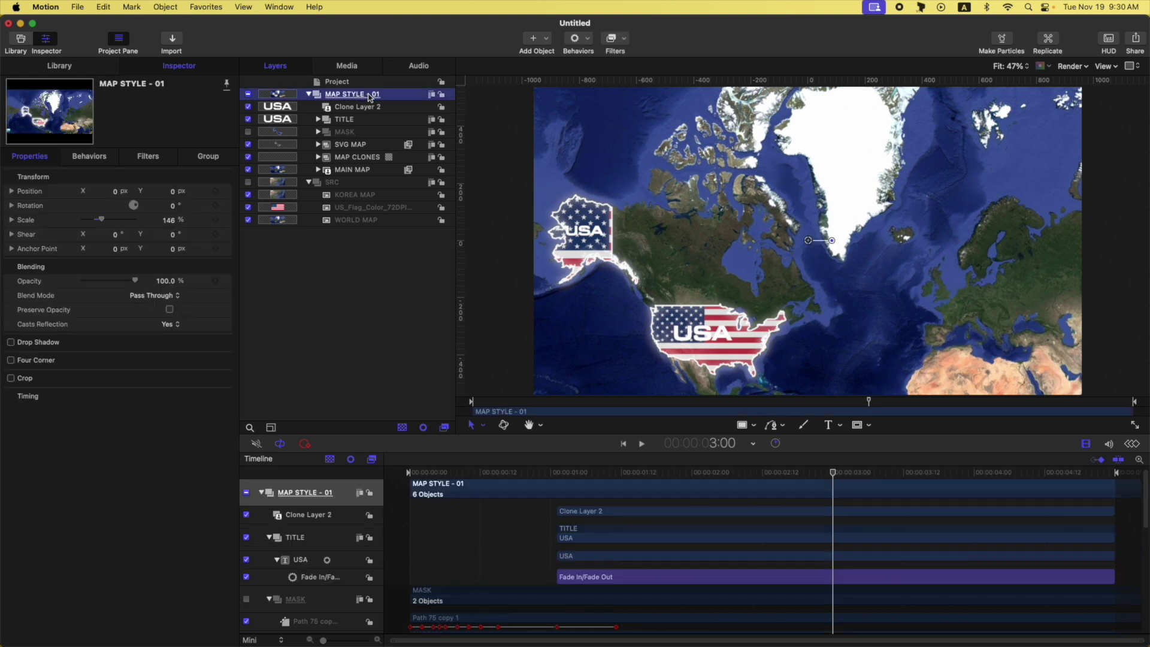
click(543, 39)
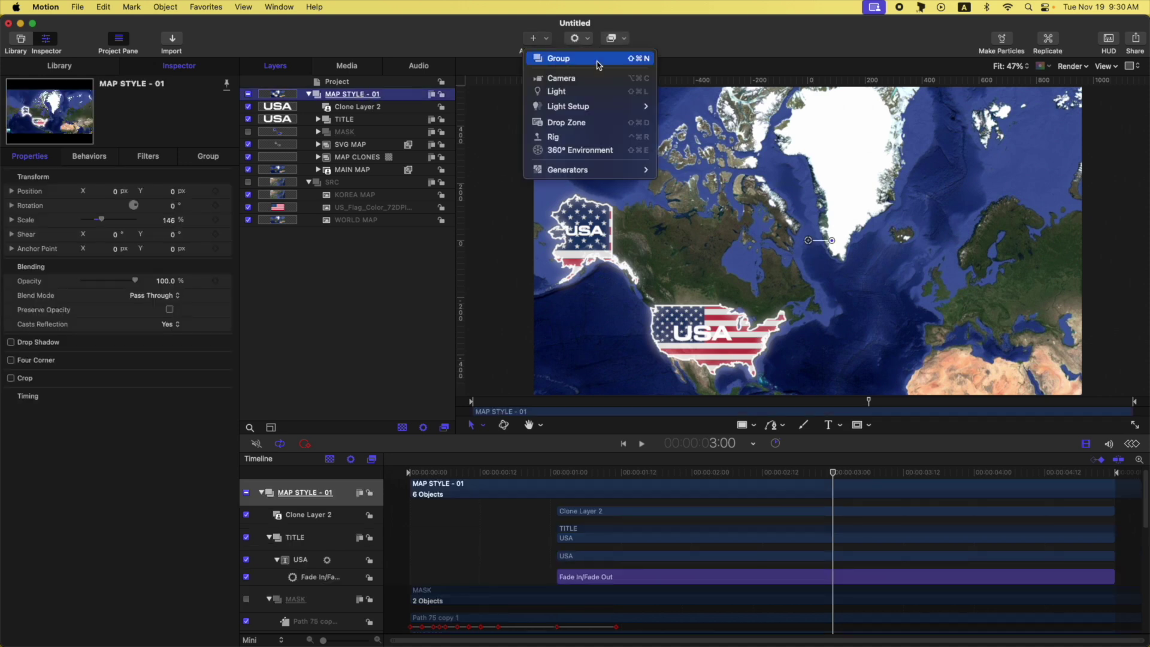
mouse_move(593, 170)
mouse_move(719, 183)
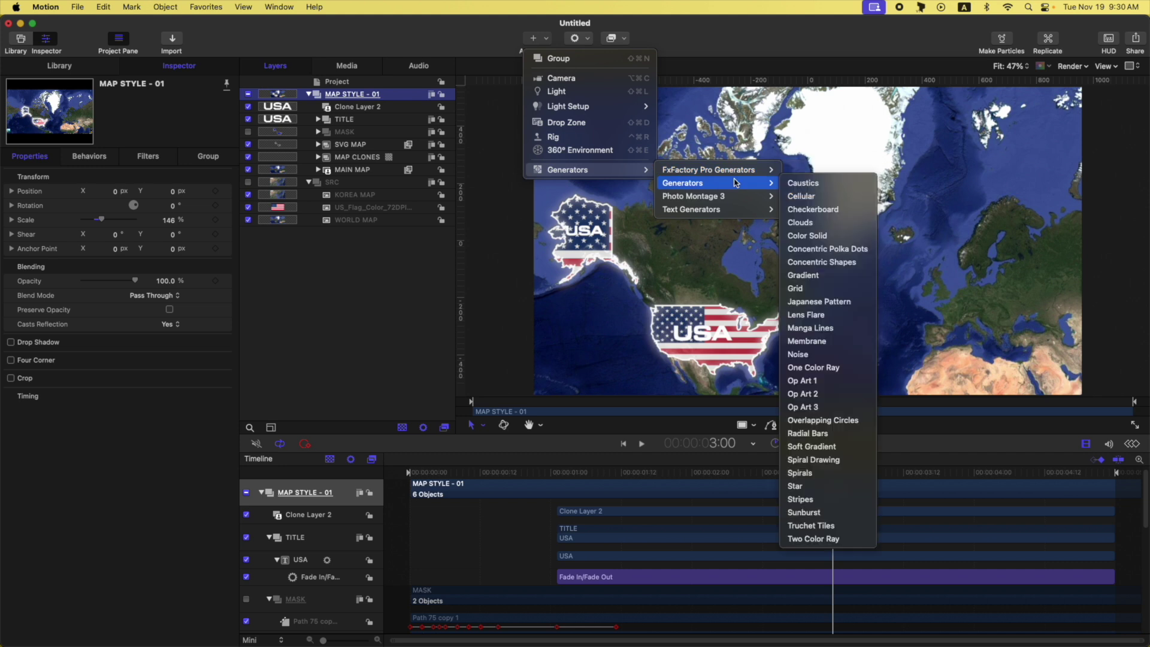
click(823, 231)
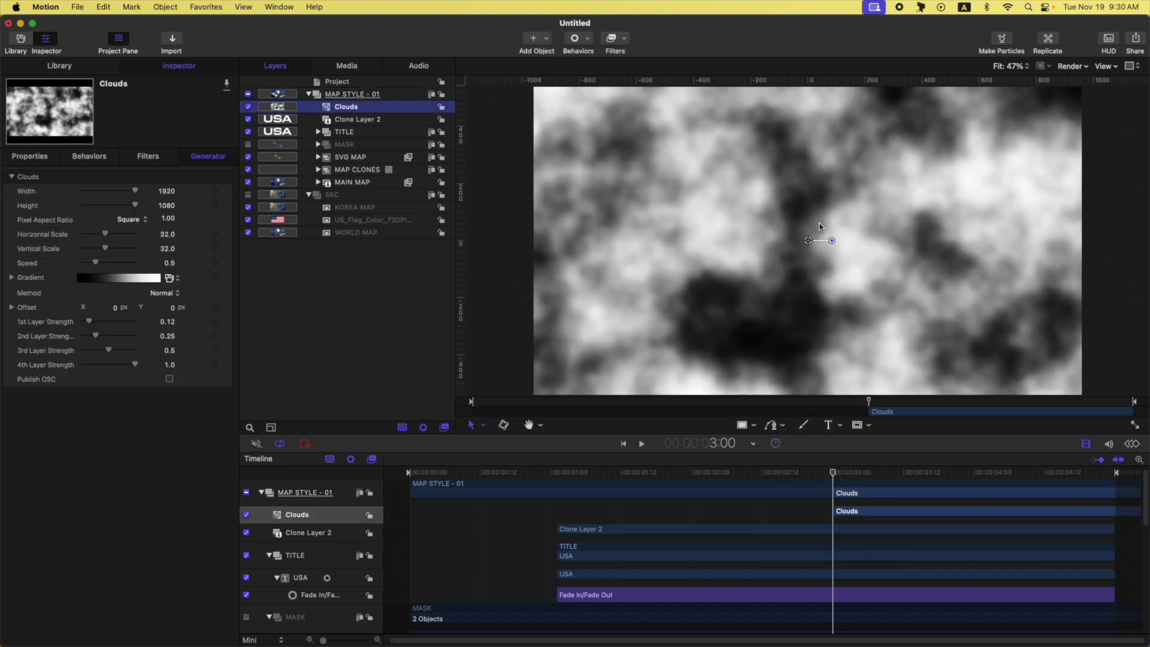
drag(96, 264, 79, 265)
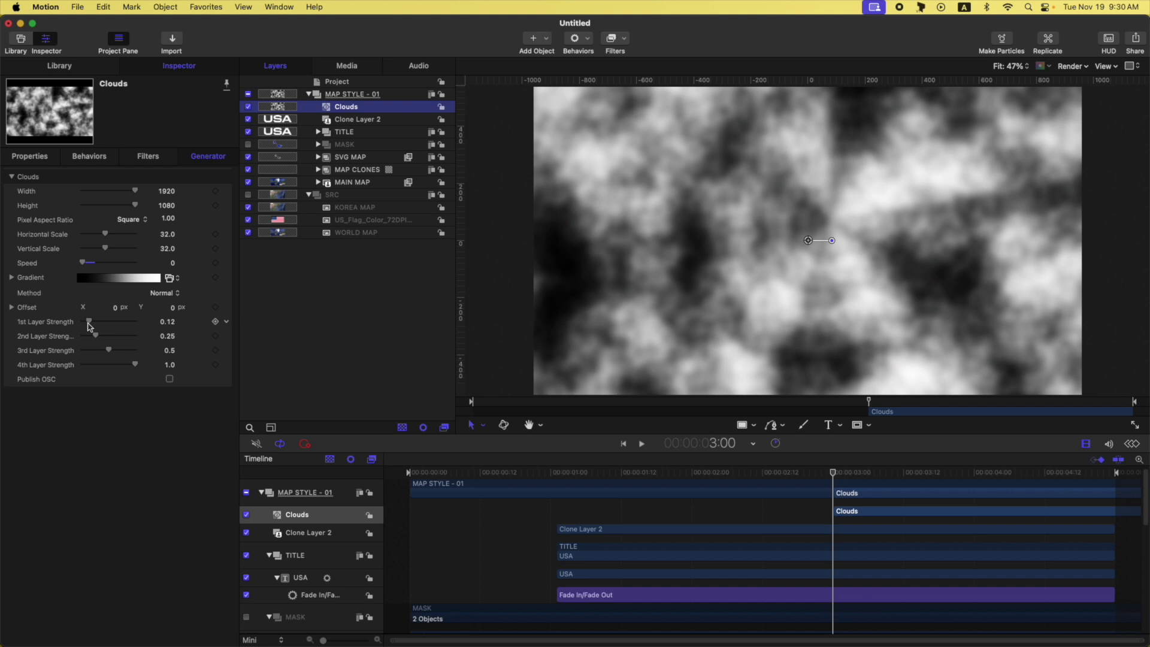
drag(108, 351, 79, 351)
drag(134, 365, 3, 385)
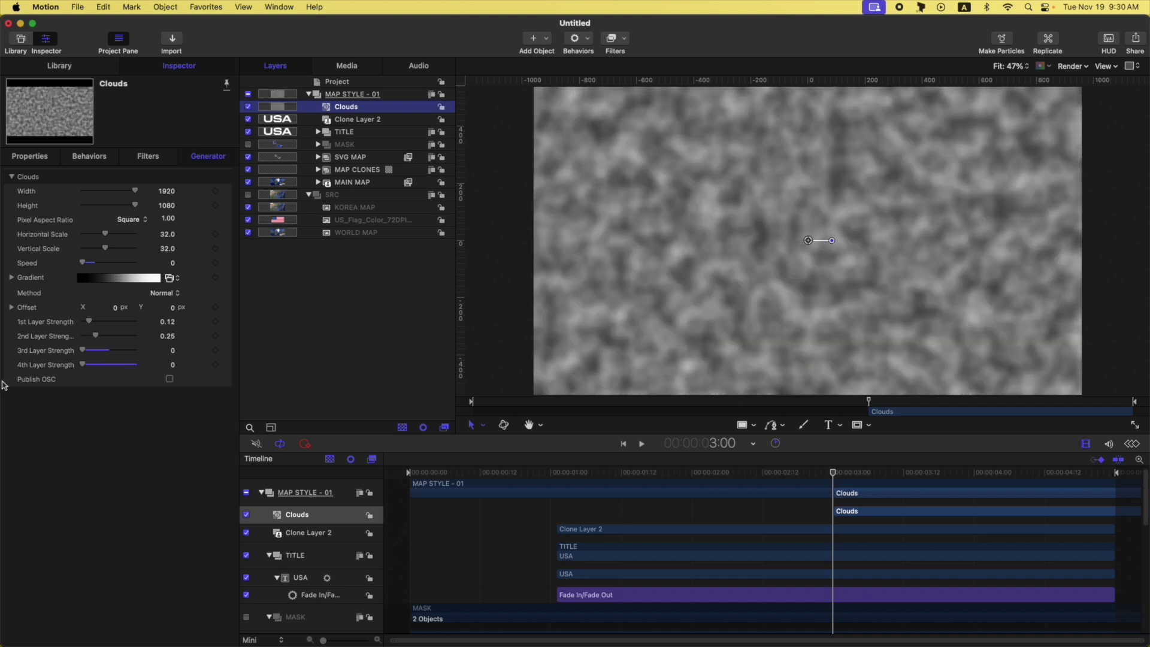
click(226, 350)
key(Escape)
click(226, 365)
click(252, 375)
Step: Animate the white tag of the Clouds gradient from location 5% at 3:00 to 100% at 3:20
click(10, 277)
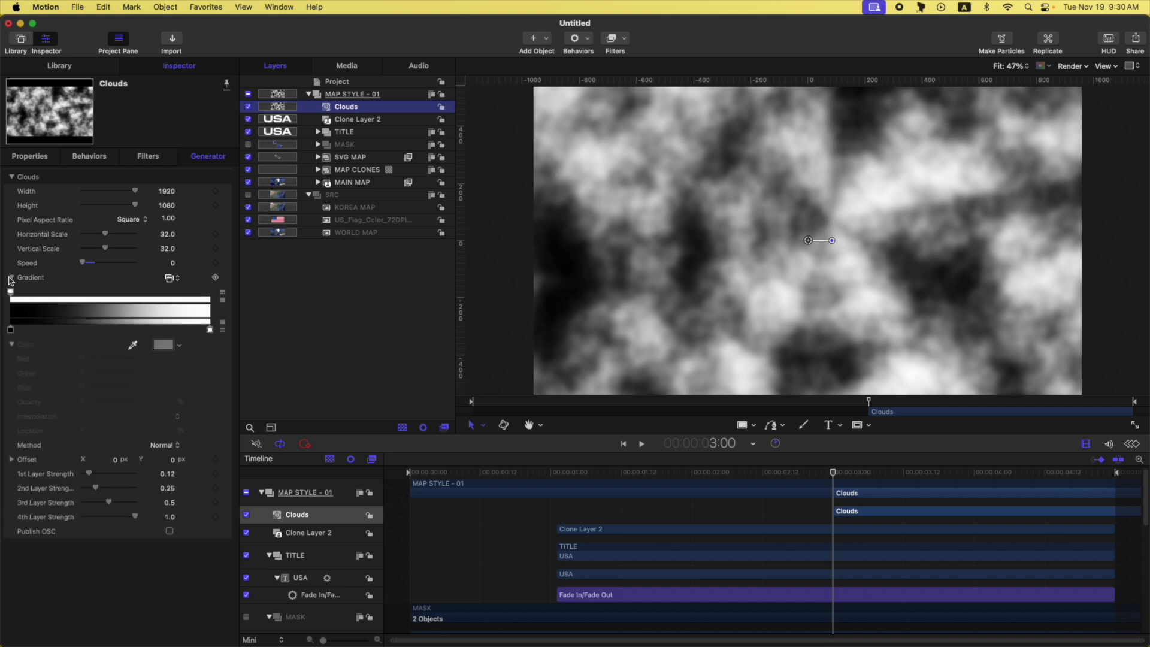
click(210, 331)
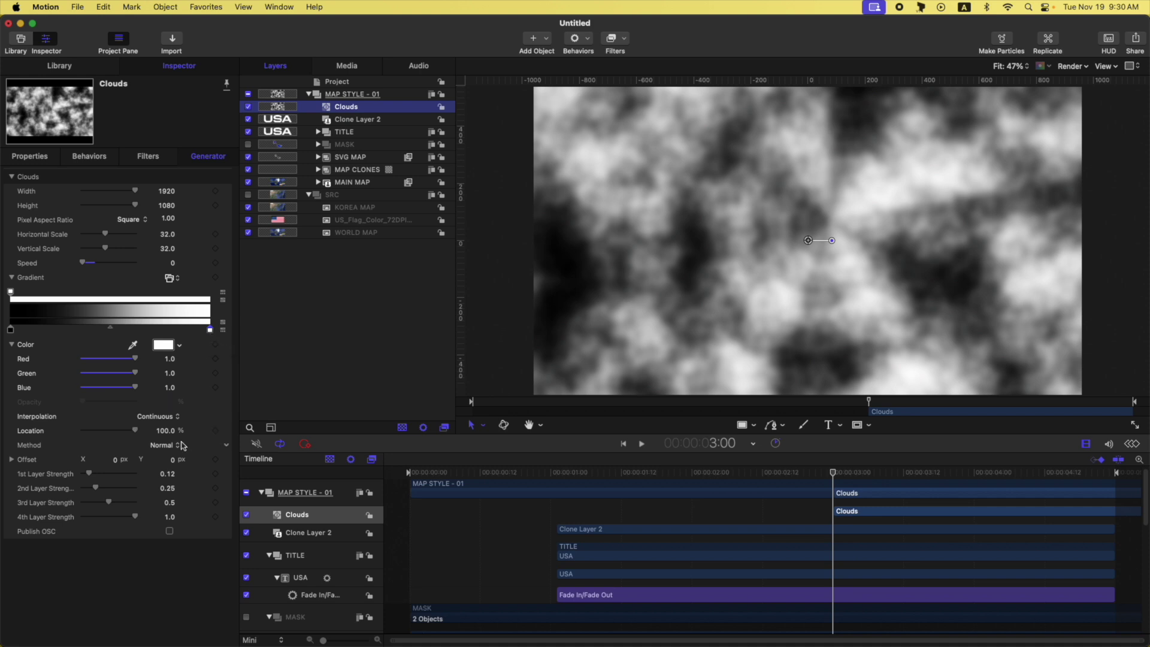
click(215, 431)
drag(135, 431, 86, 433)
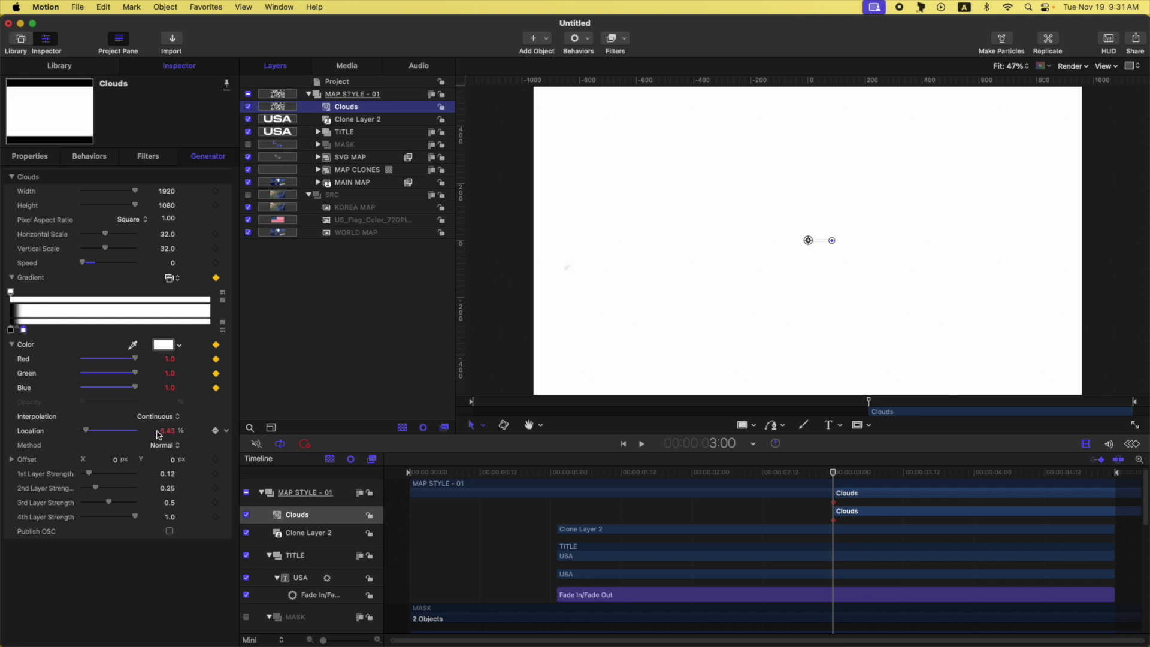
click(163, 432)
text(5)
key(Return)
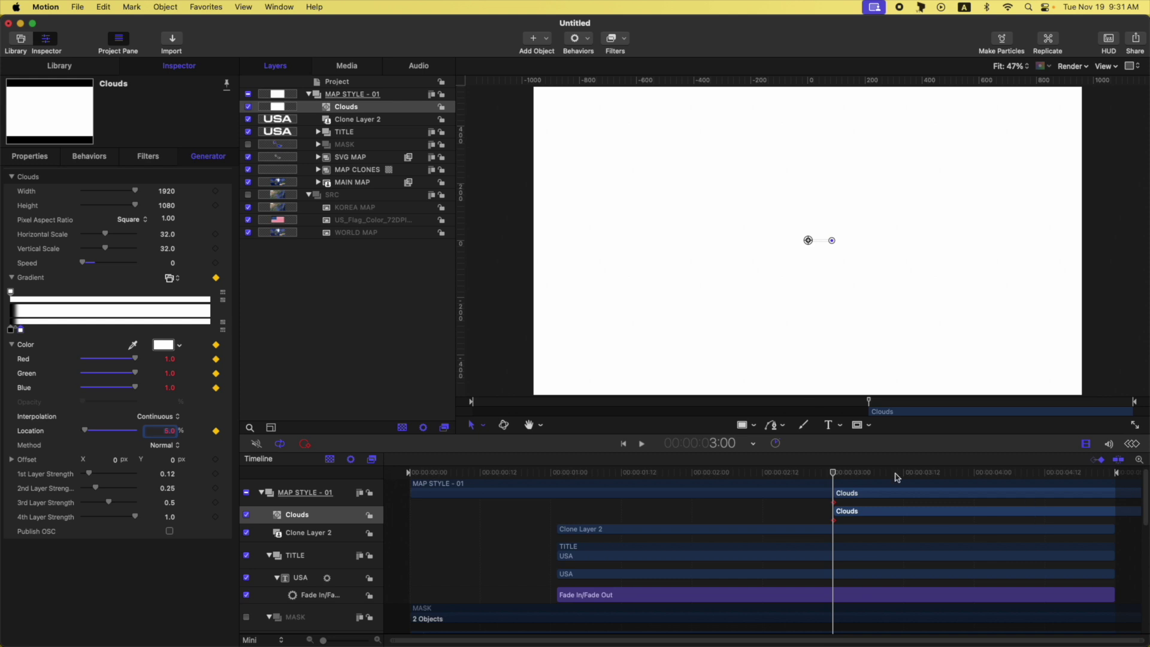
key(space)
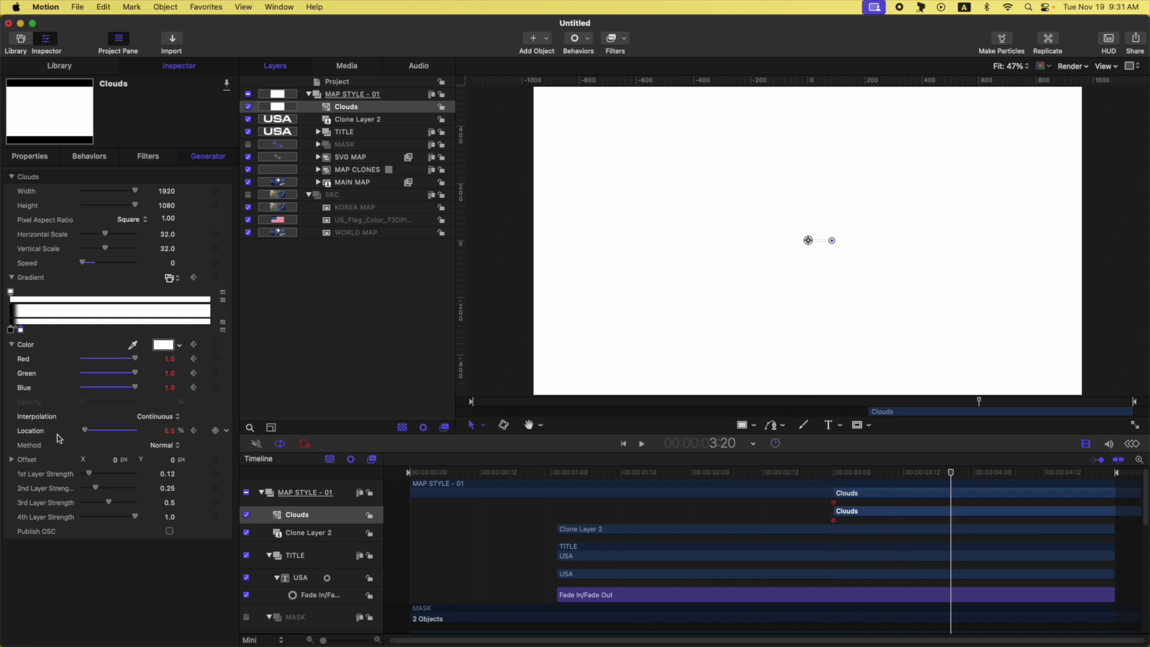
drag(85, 431, 275, 413)
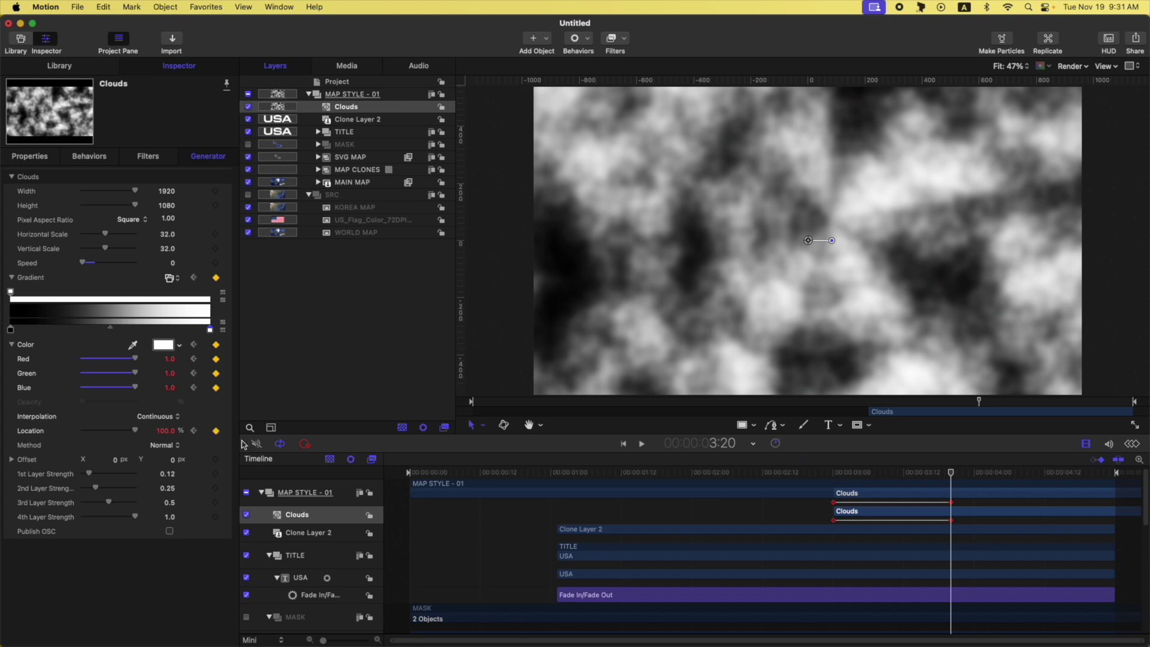
Step: Keyframe the black tag of the Clouds gradient to location 96% at 3:20
click(194, 430)
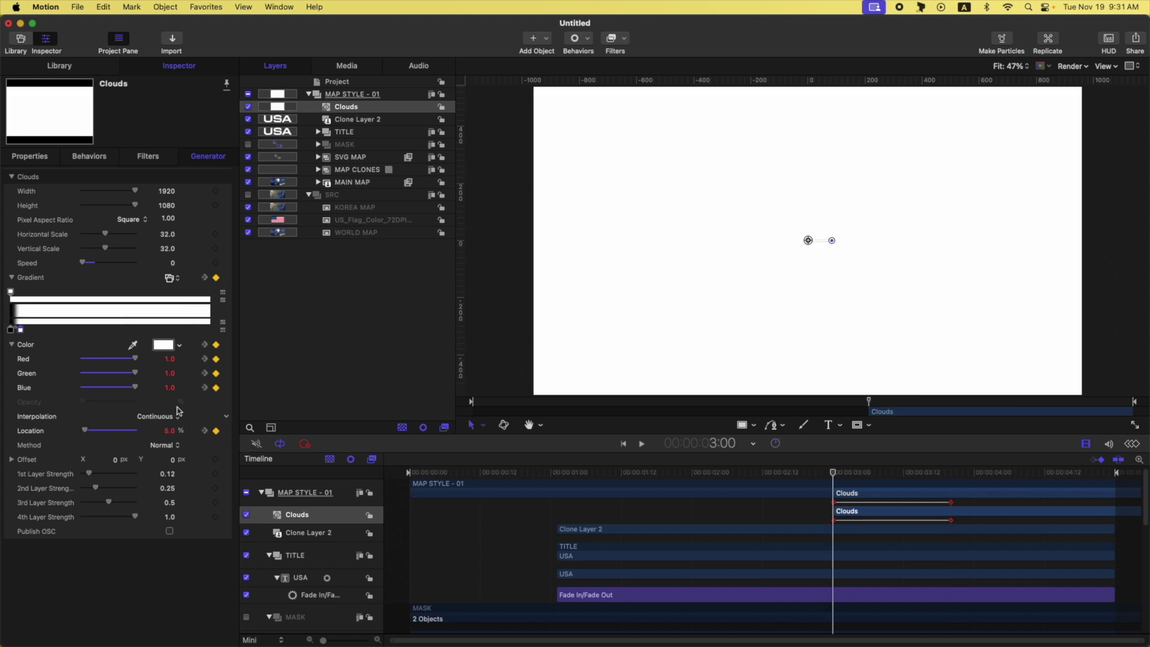
click(10, 330)
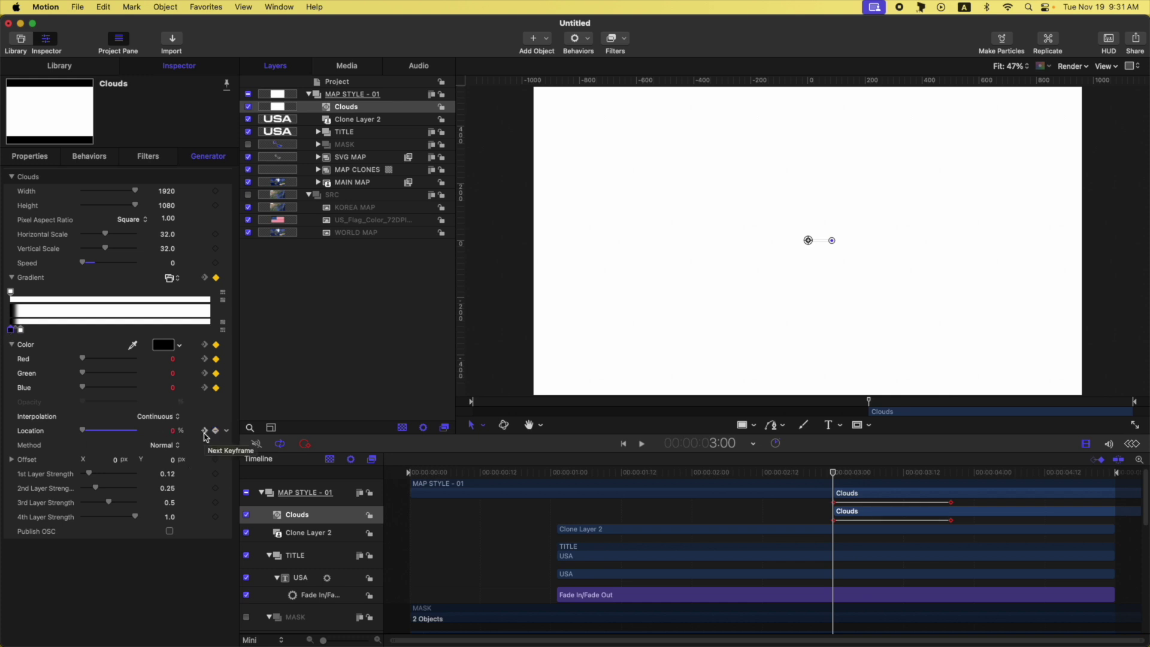
click(205, 432)
drag(85, 432, 135, 431)
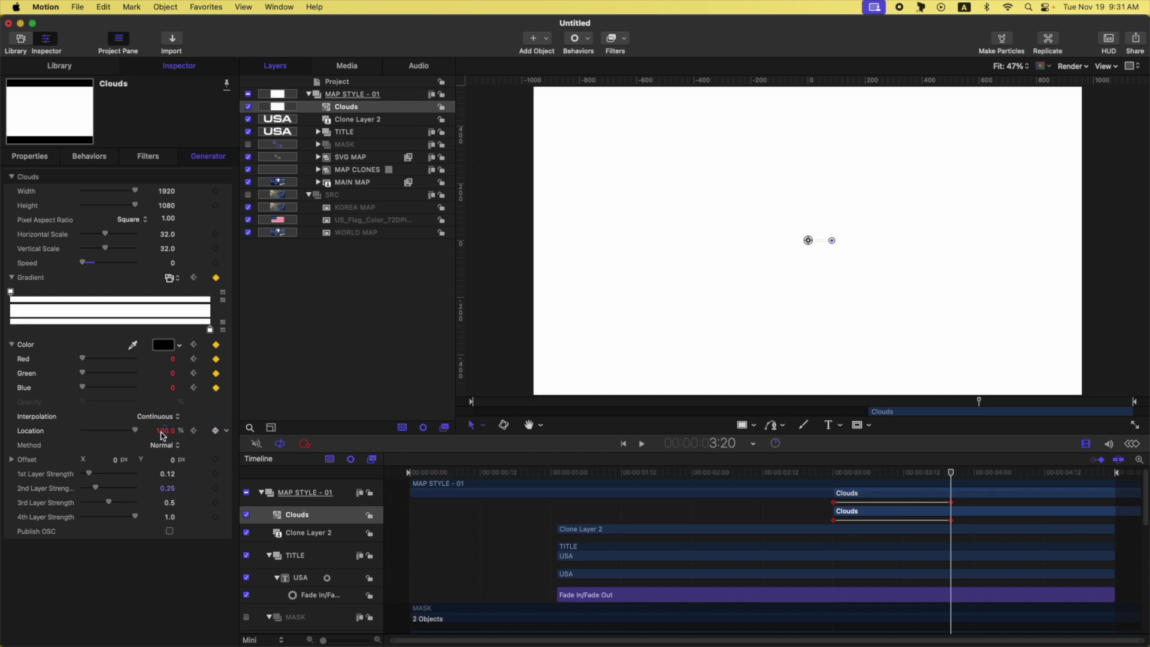
drag(165, 436, 160, 437)
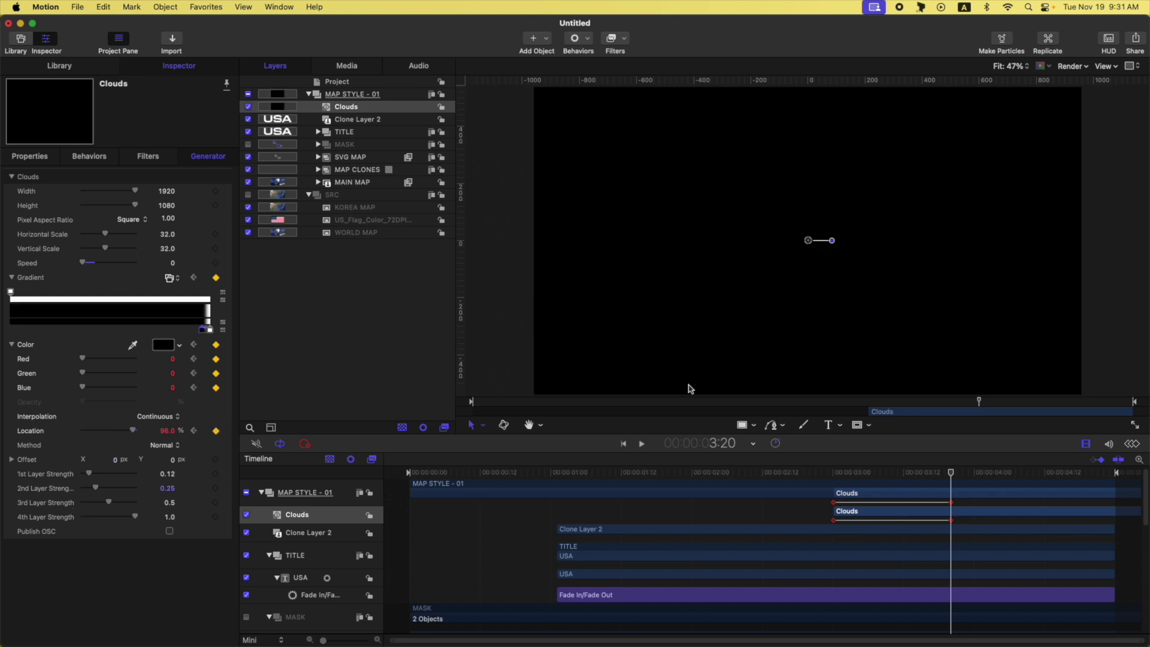
Step: Return to 3:00, turn off the Clouds layer, and add an empty group above Clone Layer 2 in MAP STYLE - 01
drag(910, 471, 834, 473)
key(ctrl+t)
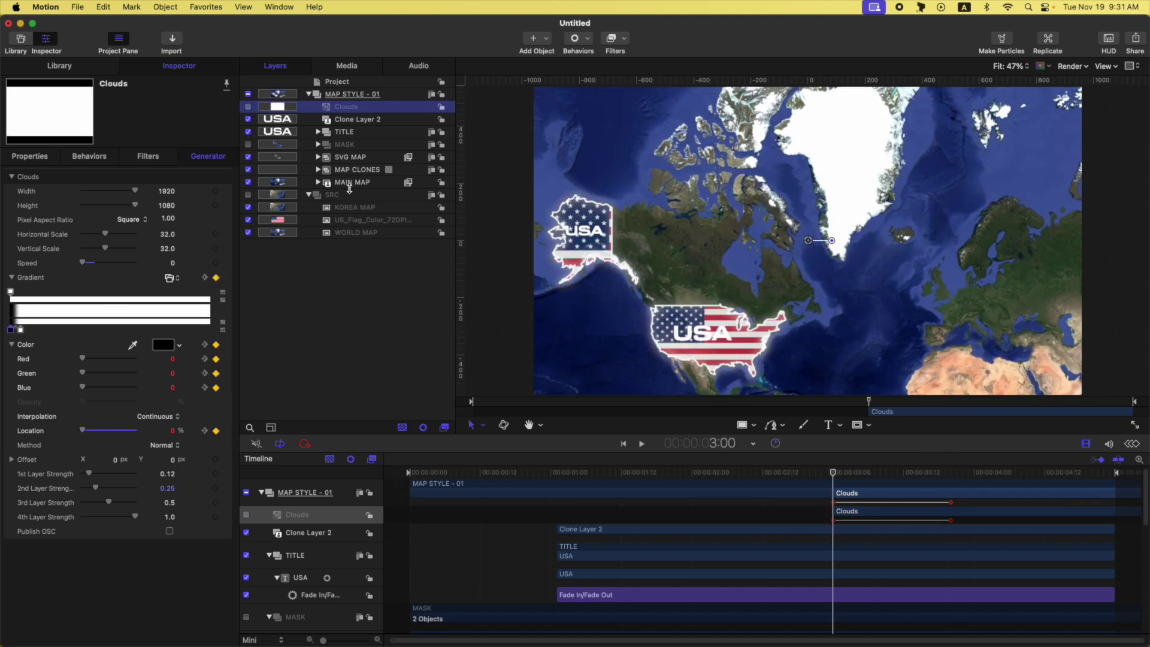
click(347, 174)
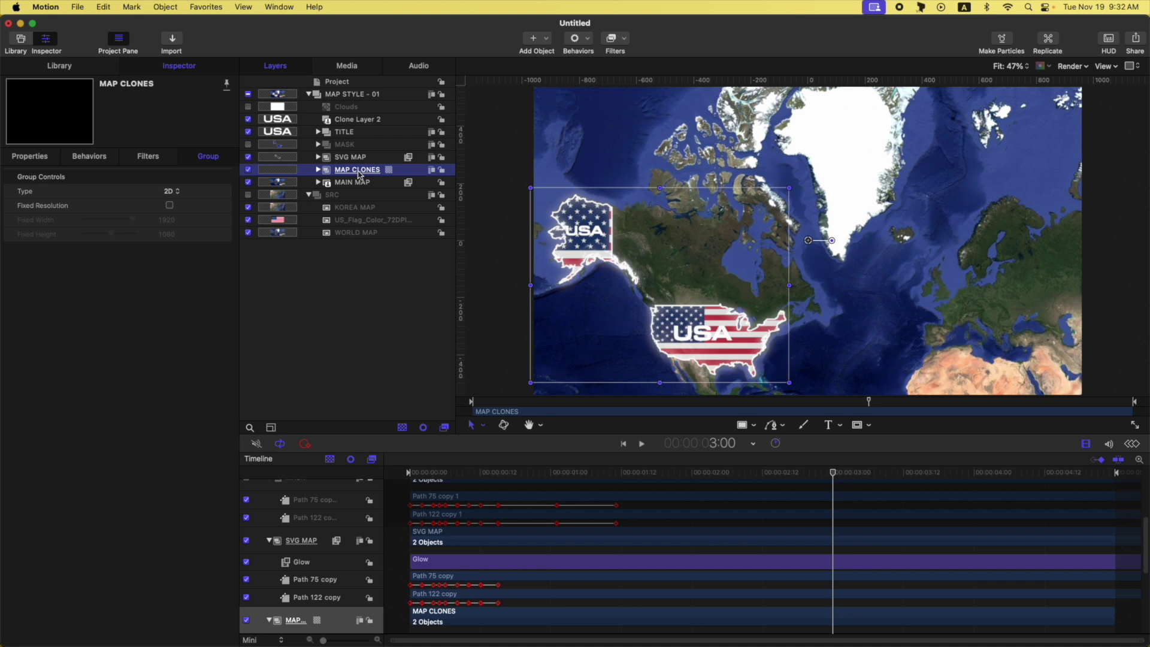
click(358, 122)
key(super+shift+n)
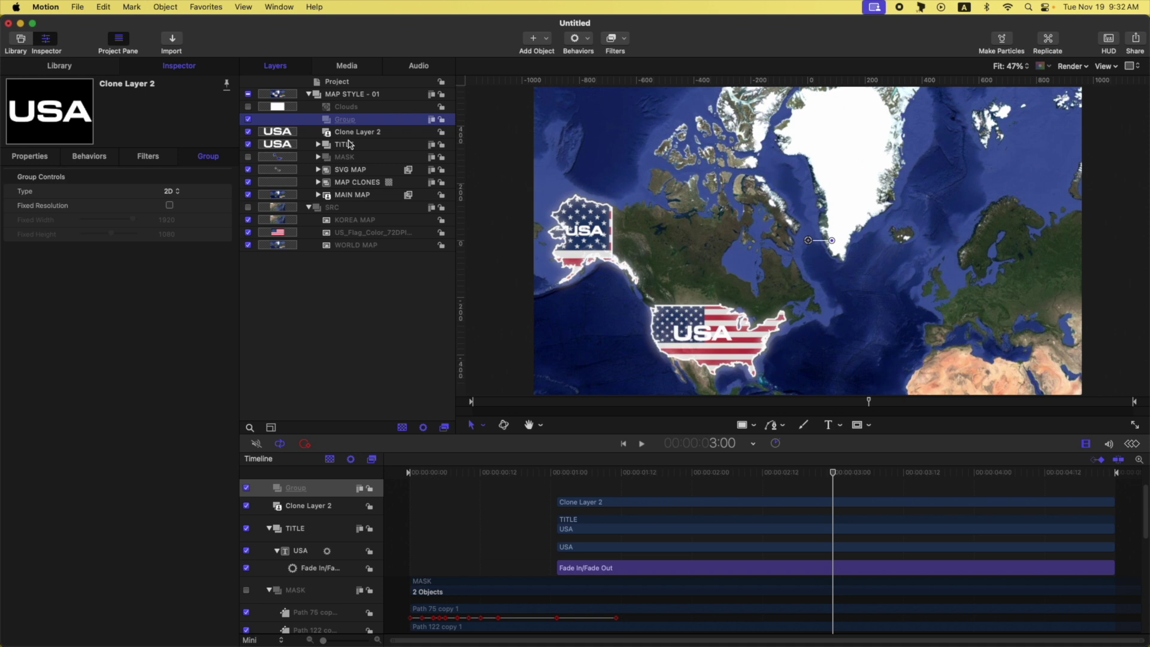
Step: Move Clone Layer 2, TITLE, MASK and MAP CLONES into the new empty group in MAP STYLE - 01
click(352, 133)
shift+click(352, 145)
super+click(359, 183)
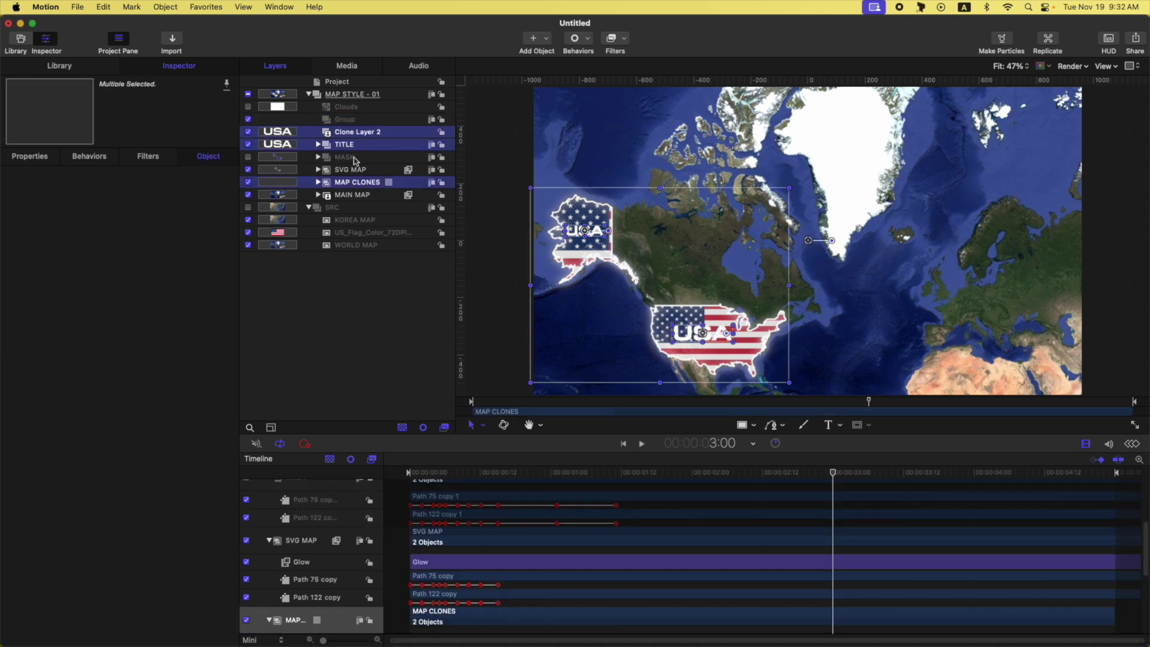
super+click(354, 158)
drag(371, 136, 354, 122)
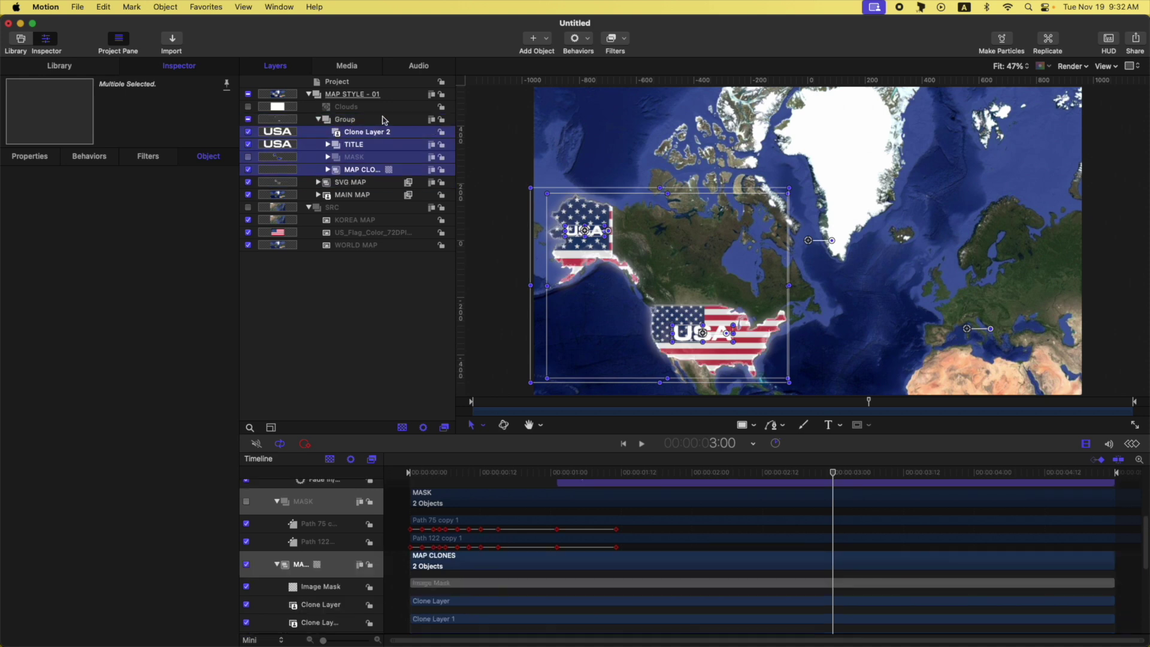
Step: Add an image mask to the group, using Clouds as the mask source and Luminance as the source channel, and preview the dissolve from 3:00
click(375, 120)
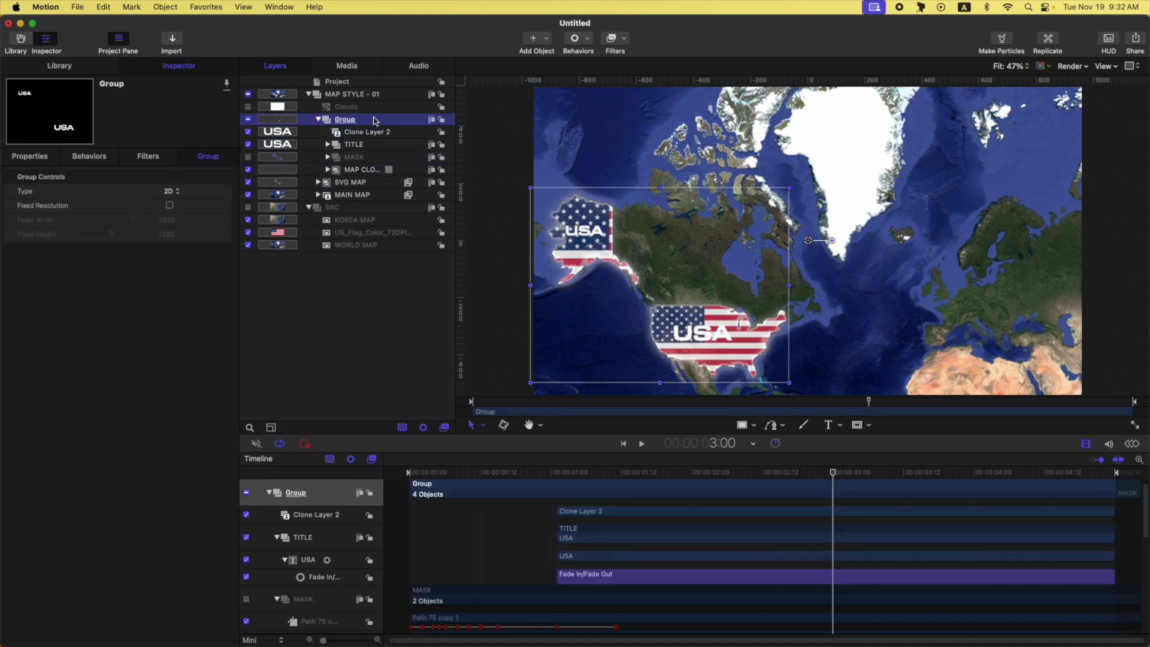
key(super+shift+m)
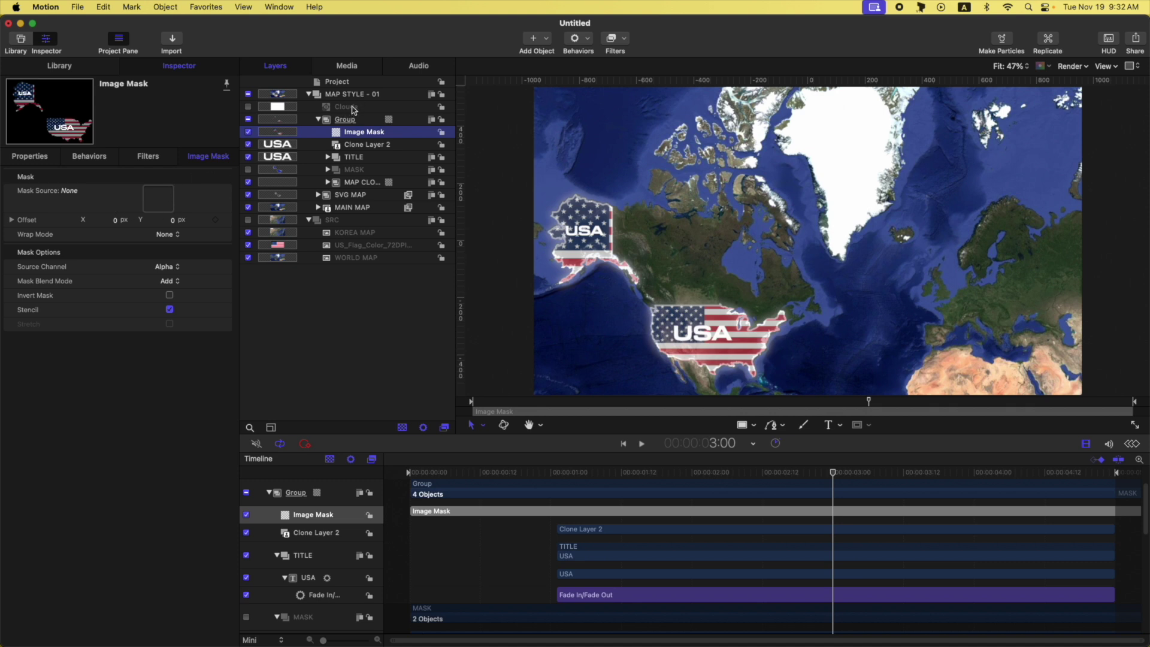
drag(353, 109, 164, 203)
click(168, 266)
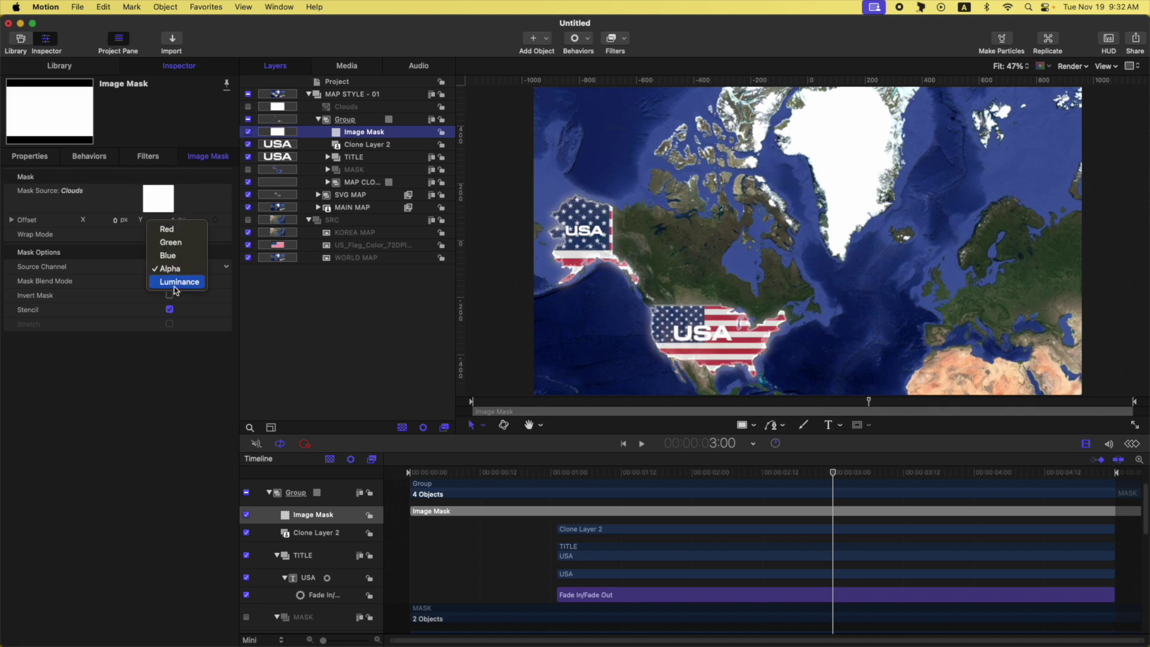
click(175, 282)
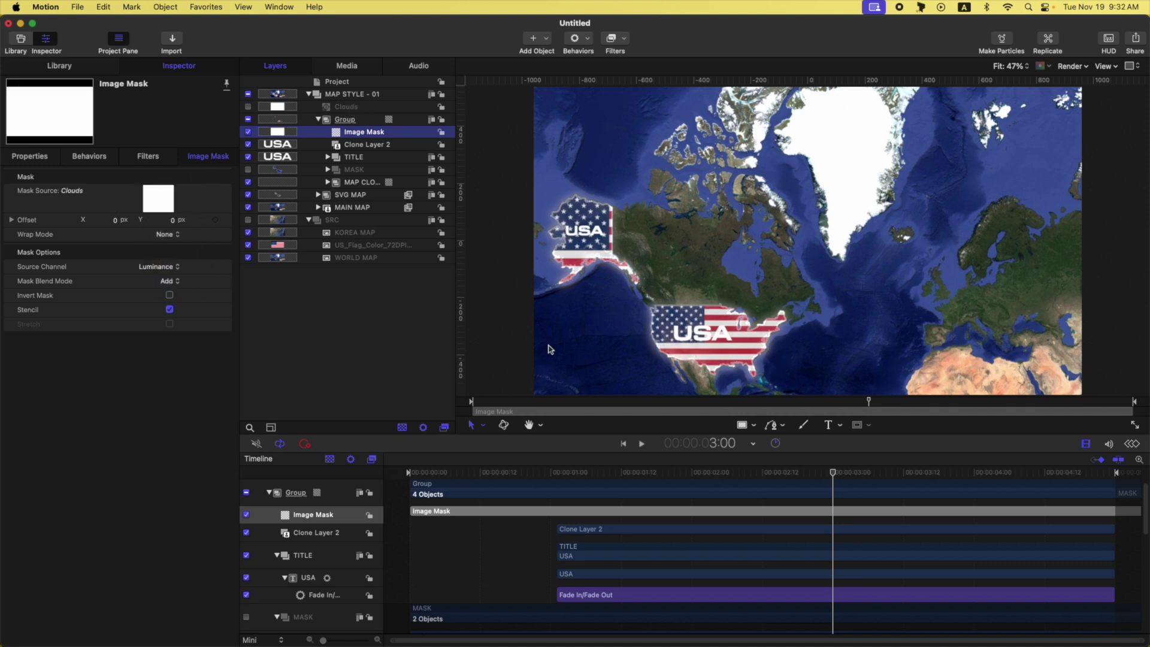
scroll(834, 474, up, 3)
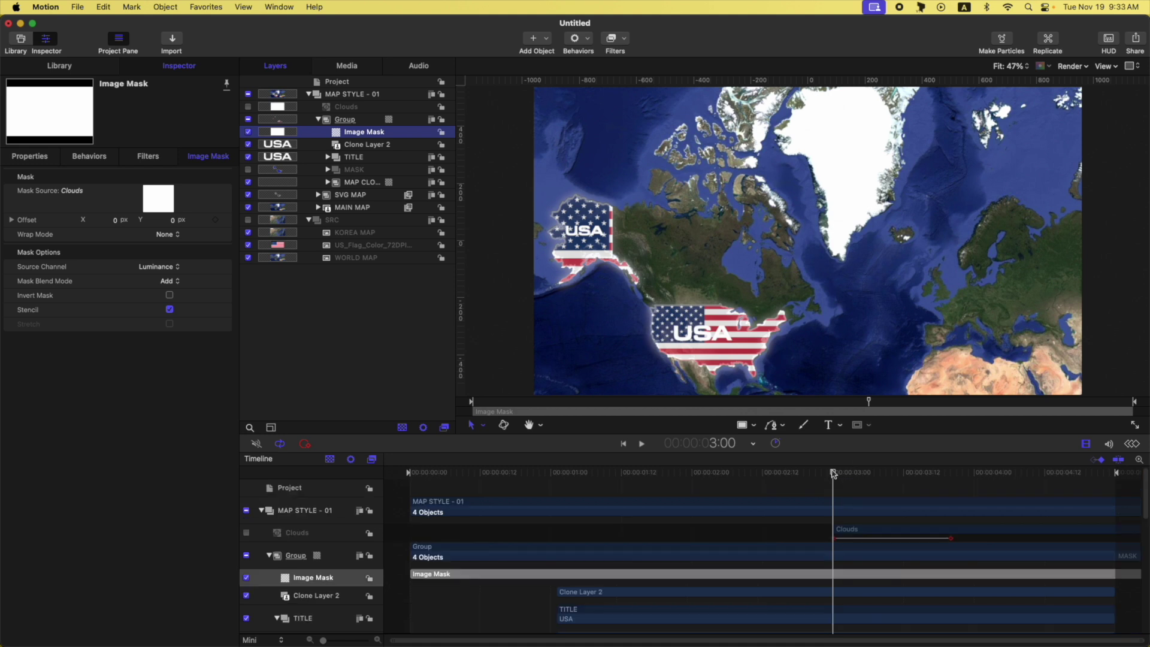
mouse_move(834, 474)
mouse_down()
mouse_move(952, 478)
mouse_move(838, 473)
mouse_up()
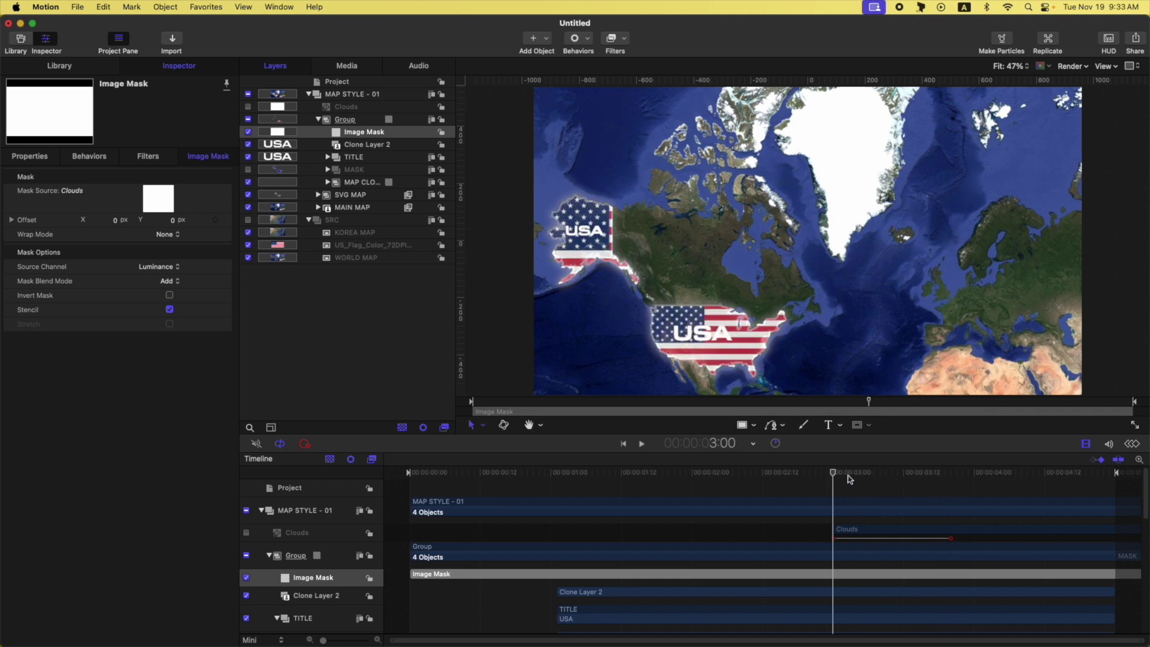
drag(840, 477, 935, 481)
Step: Rename the masked group MAP and move the SVG MAP group above it in the layer order
click(357, 124)
click(356, 122)
text(MAP)
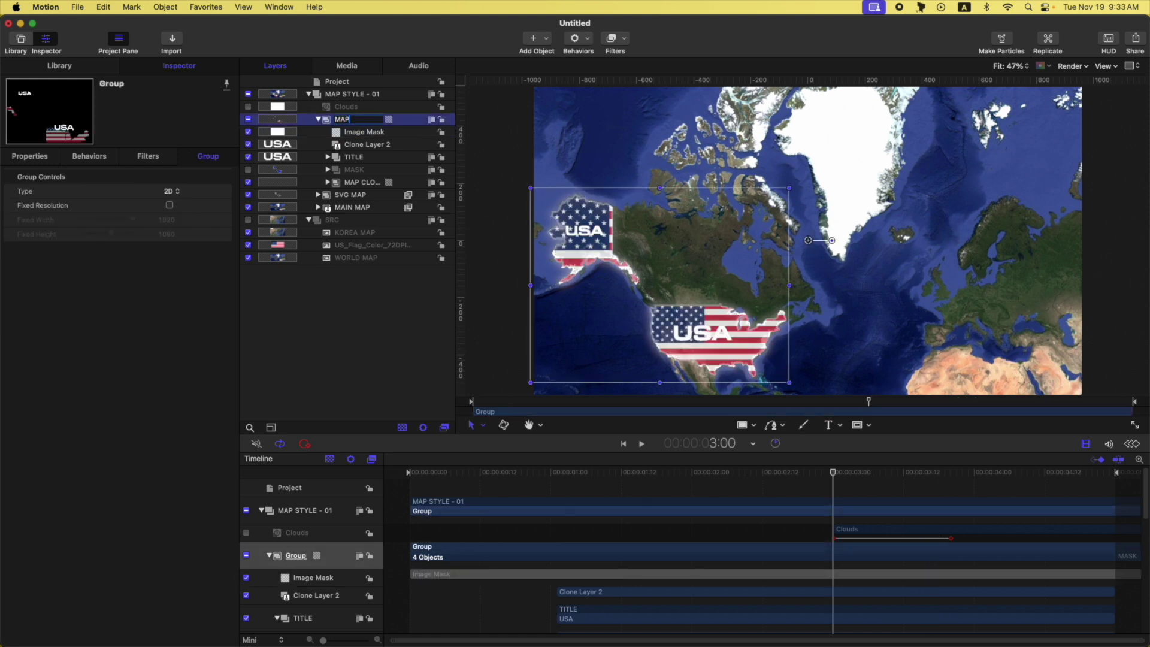
click(361, 132)
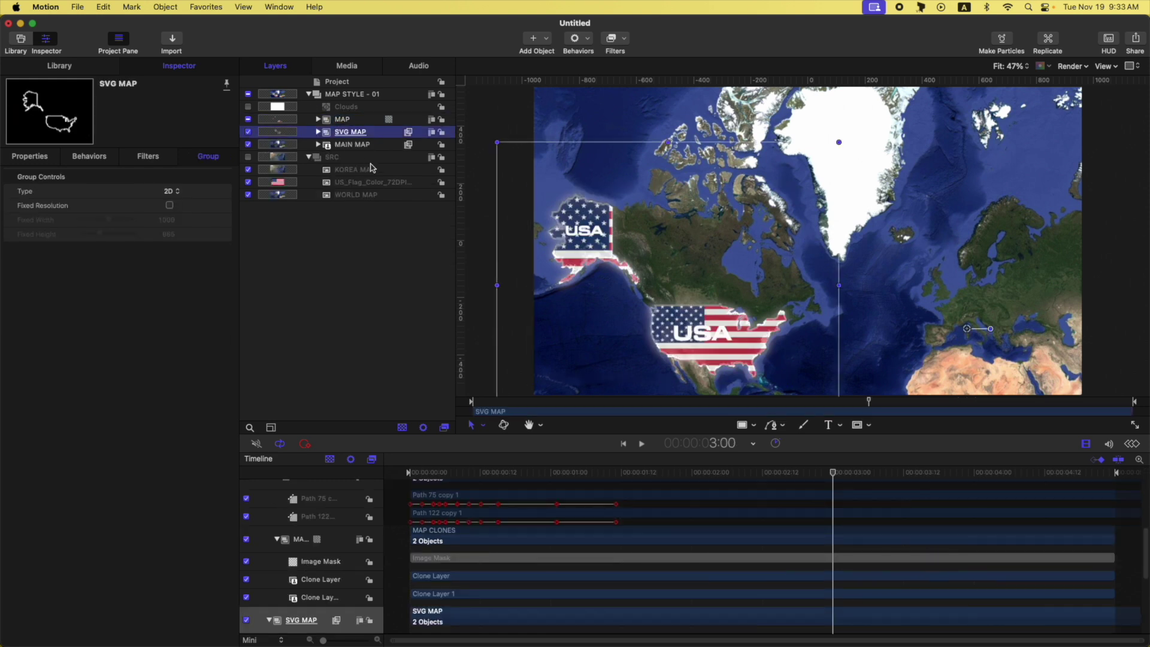
key(super+bracketright)
Step: Keyframe the First Point Offset of the Path 75 copy outline in SVG MAP from 0% at 3:00 to 100% at 3:20
click(320, 120)
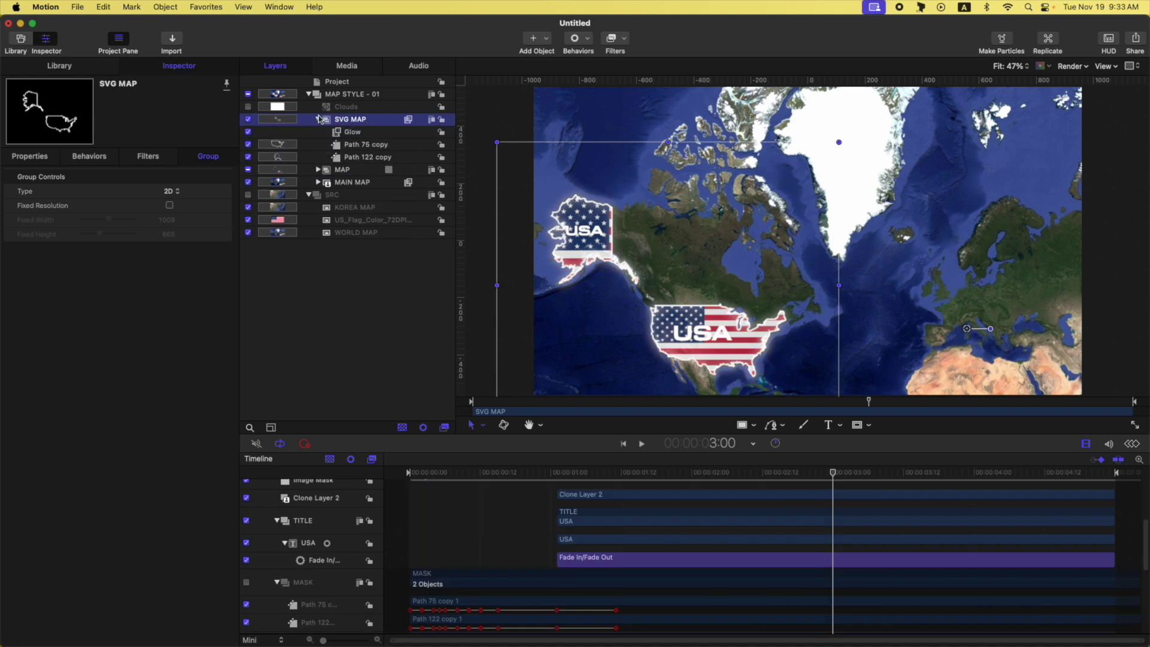
click(367, 147)
shift+click(367, 157)
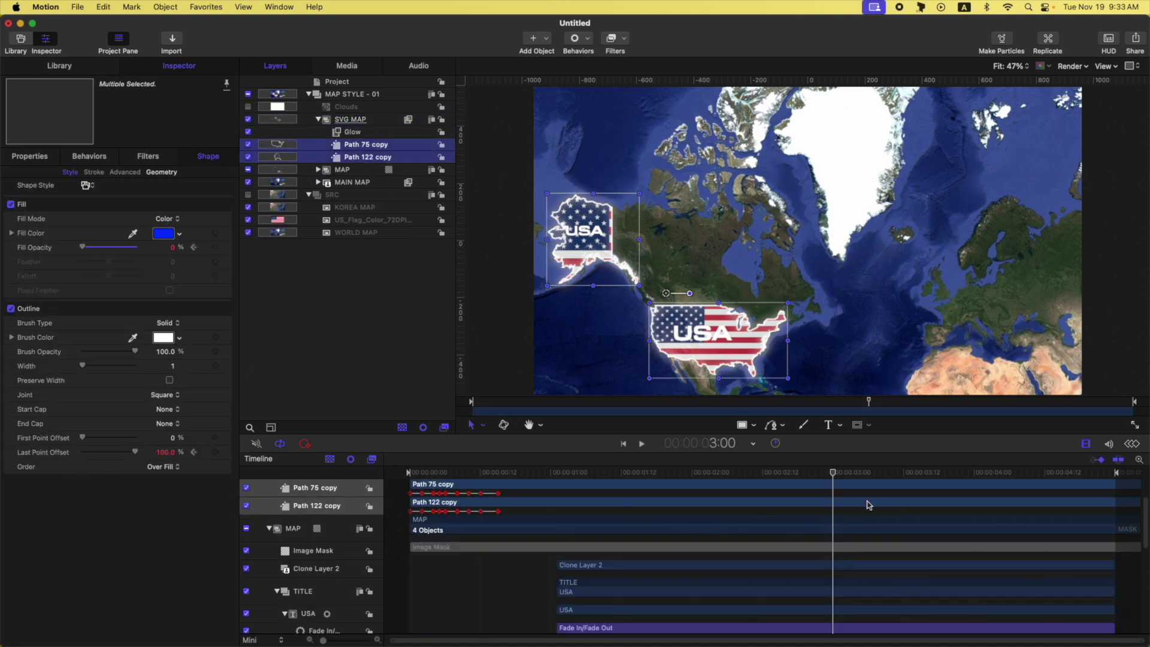
scroll(874, 534, up, 5)
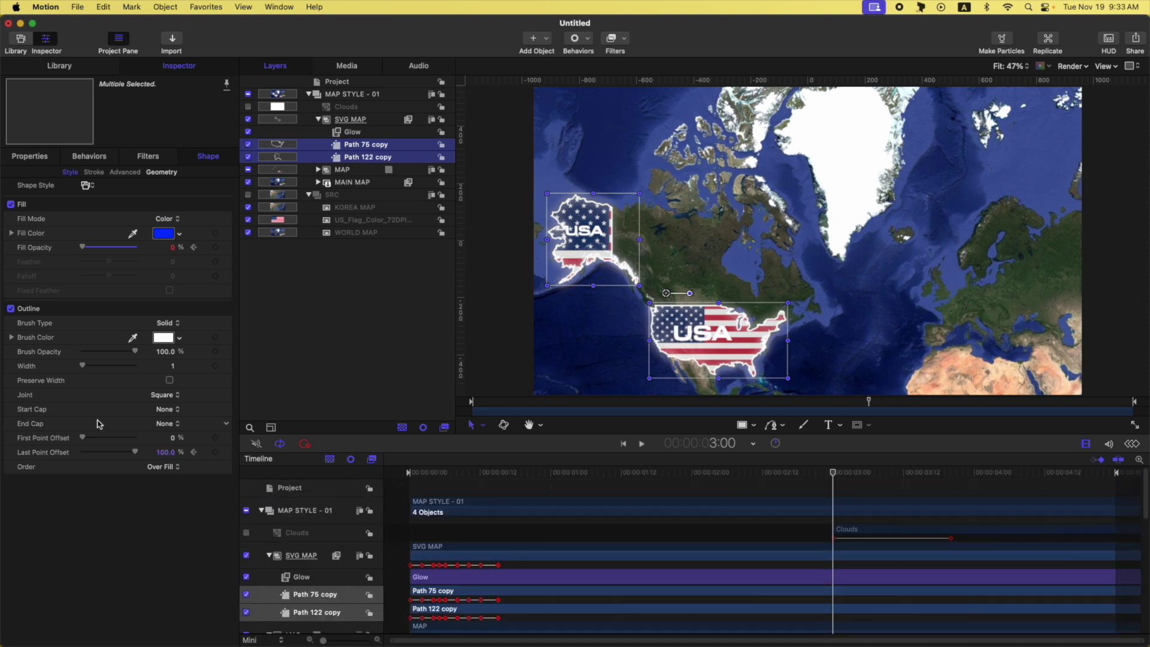
click(216, 438)
click(951, 473)
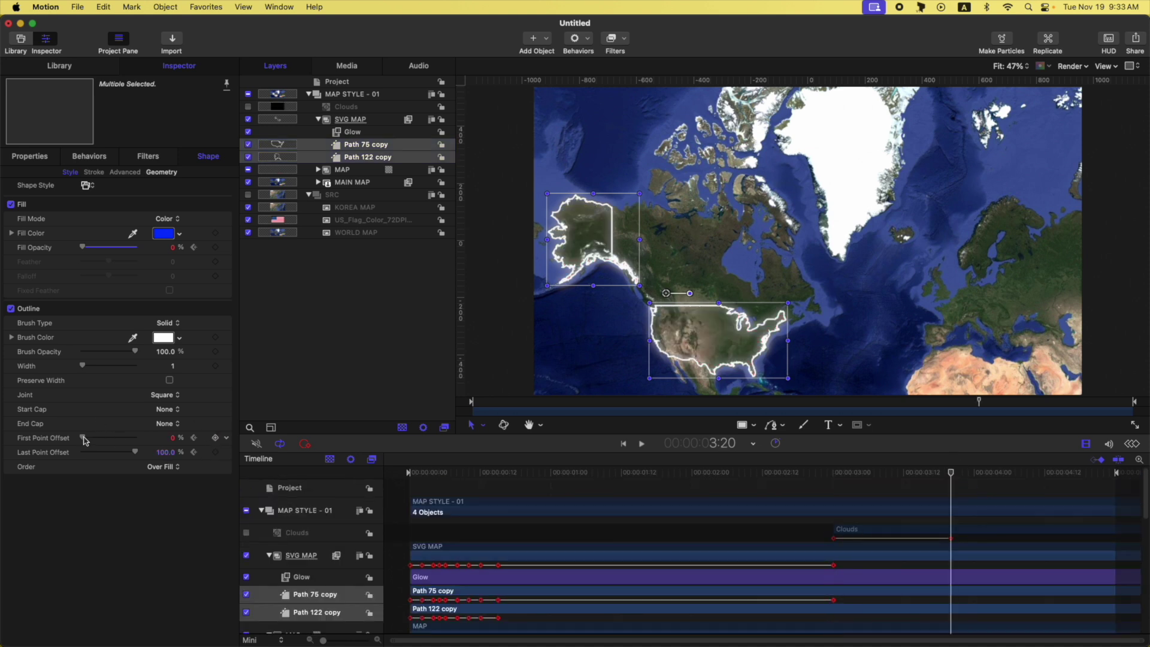
drag(83, 438, 135, 438)
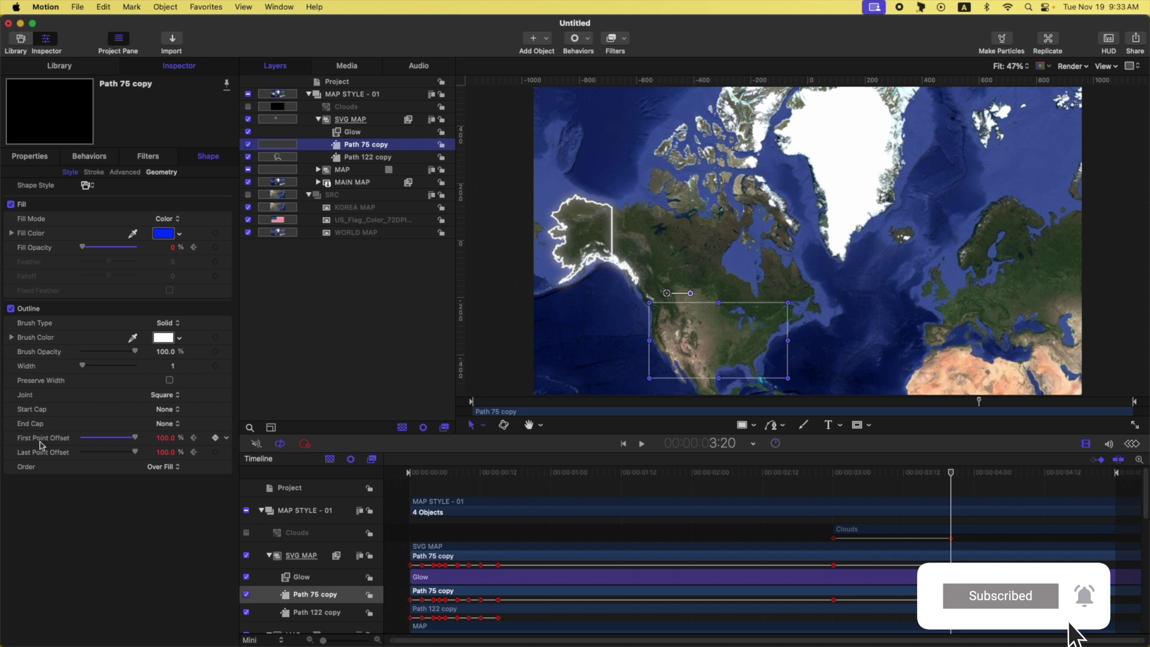
Step: Copy the animated First Point Offset from Path 75 copy to Path 122 copy
click(365, 158)
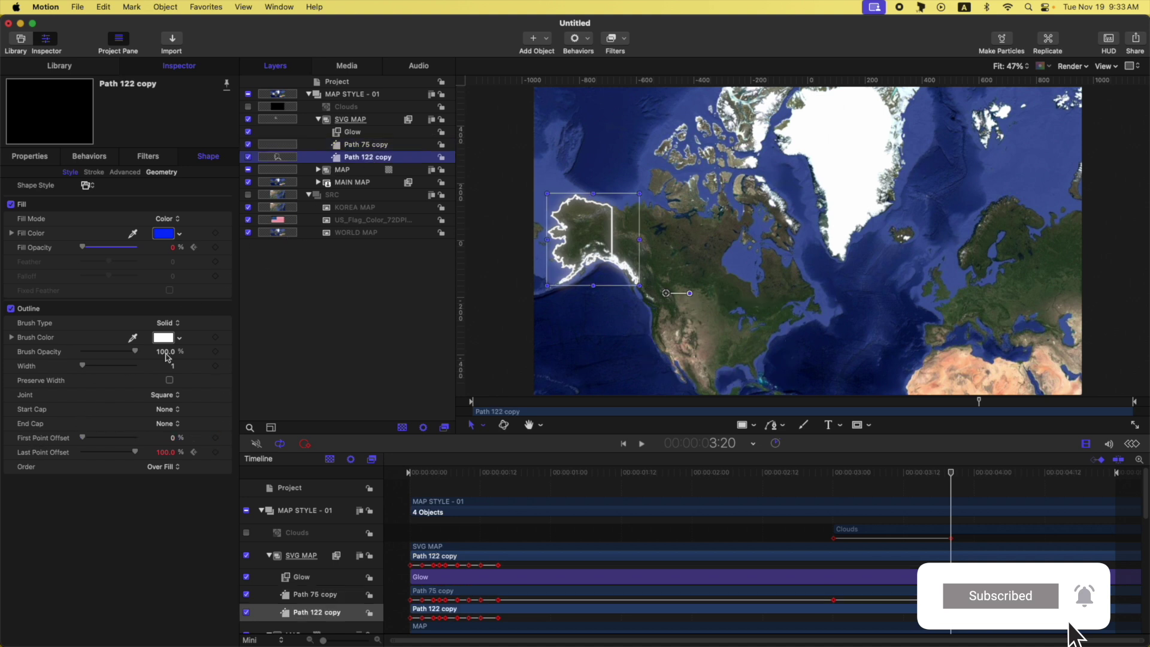
click(359, 145)
drag(36, 438, 366, 159)
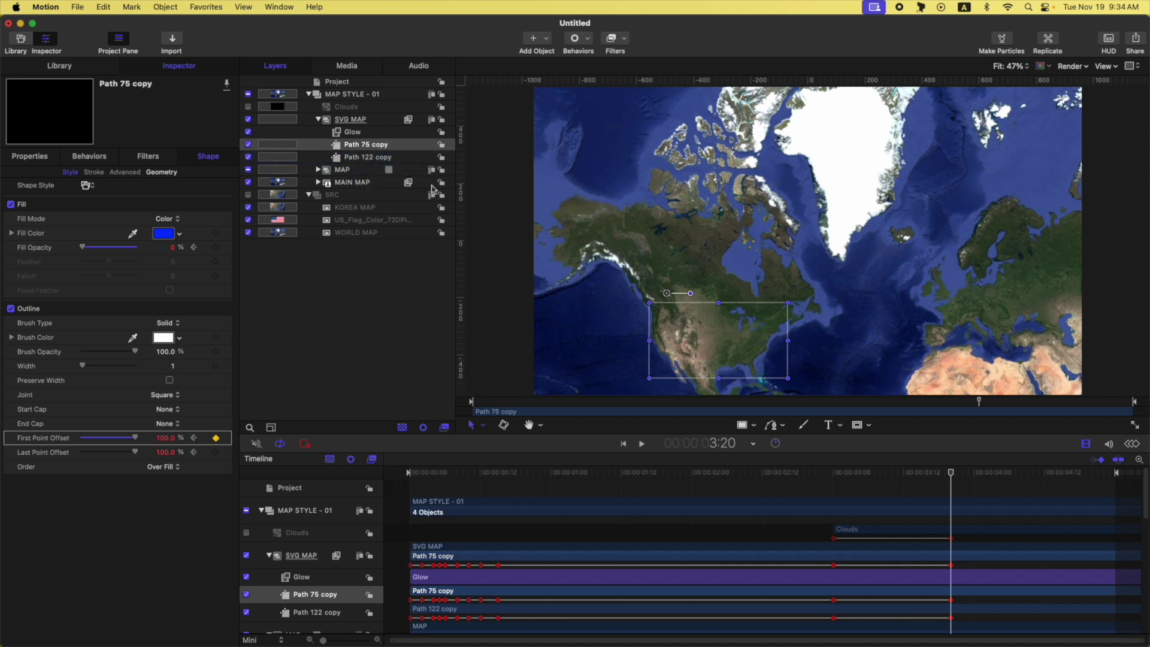
Step: Scrub the transition from 3:00 and play the animation from the start to check the flags, titles and outlines, then return to the first frame
click(834, 475)
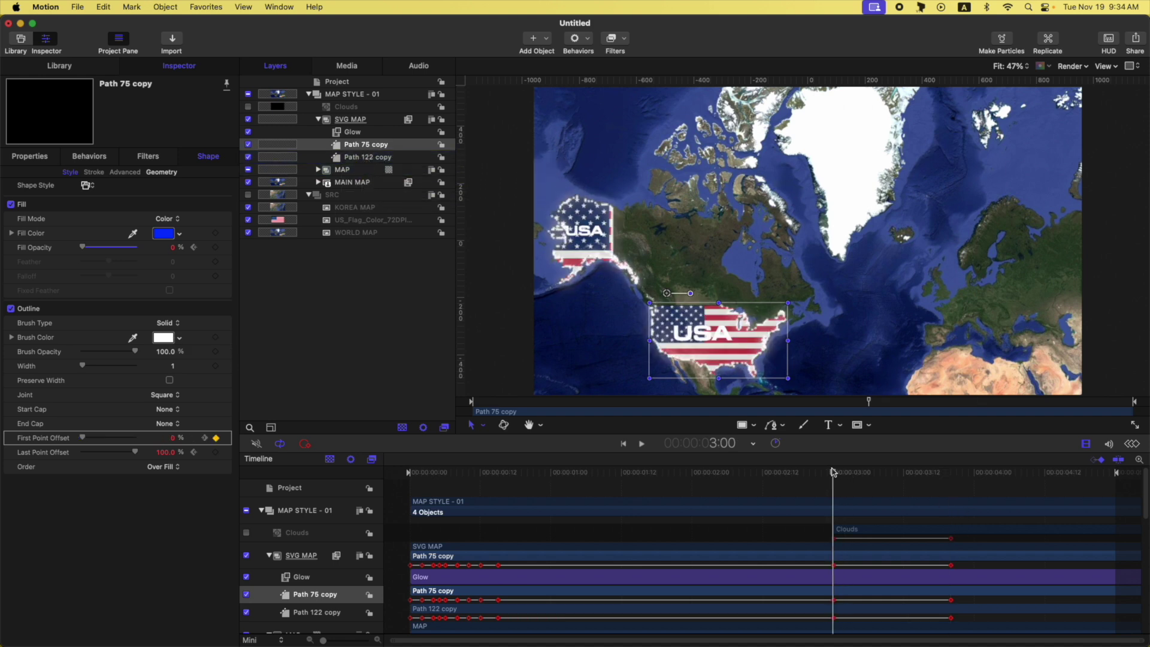
drag(837, 476, 956, 496)
key(Home)
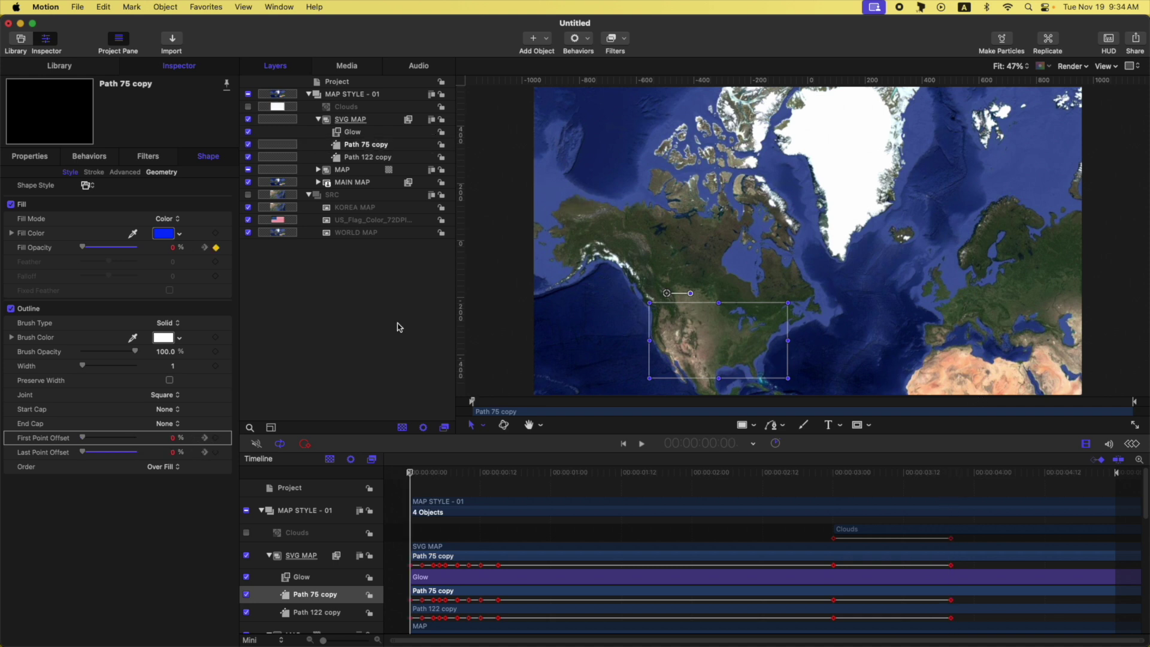
click(398, 326)
key(space)
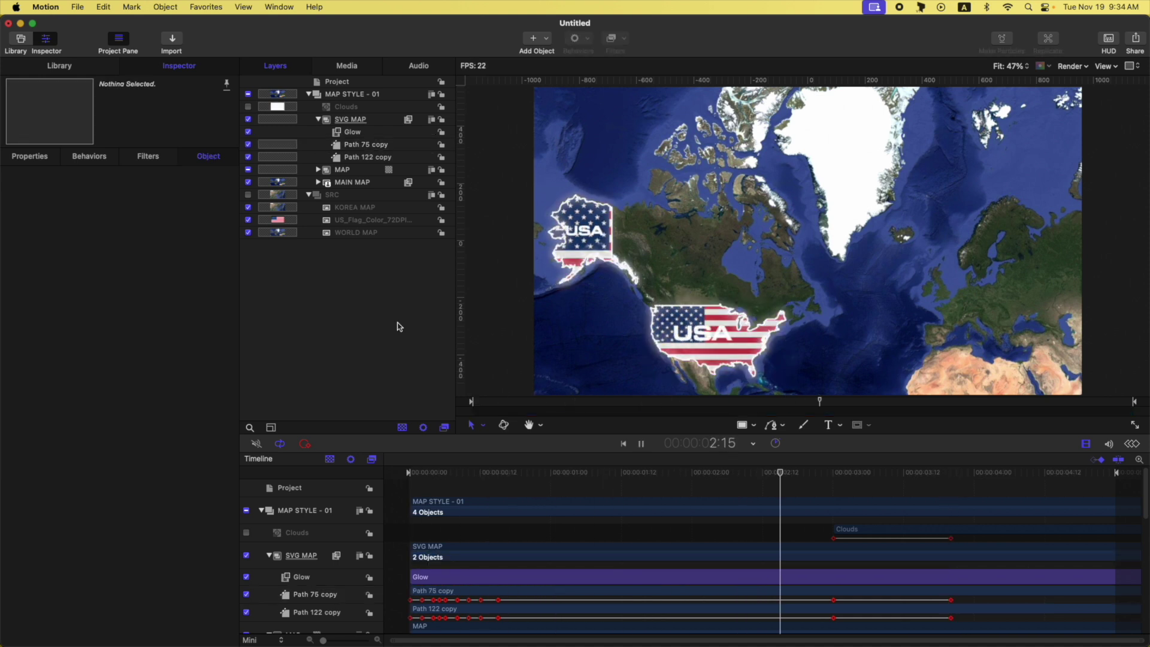
key(space)
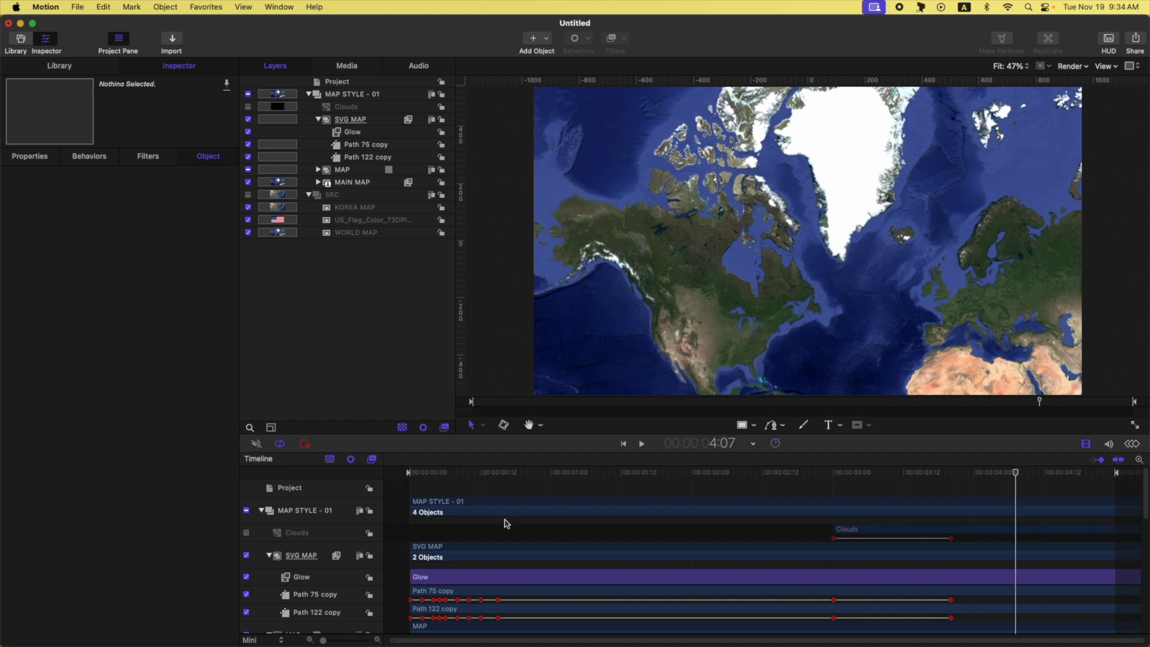
key(Home)
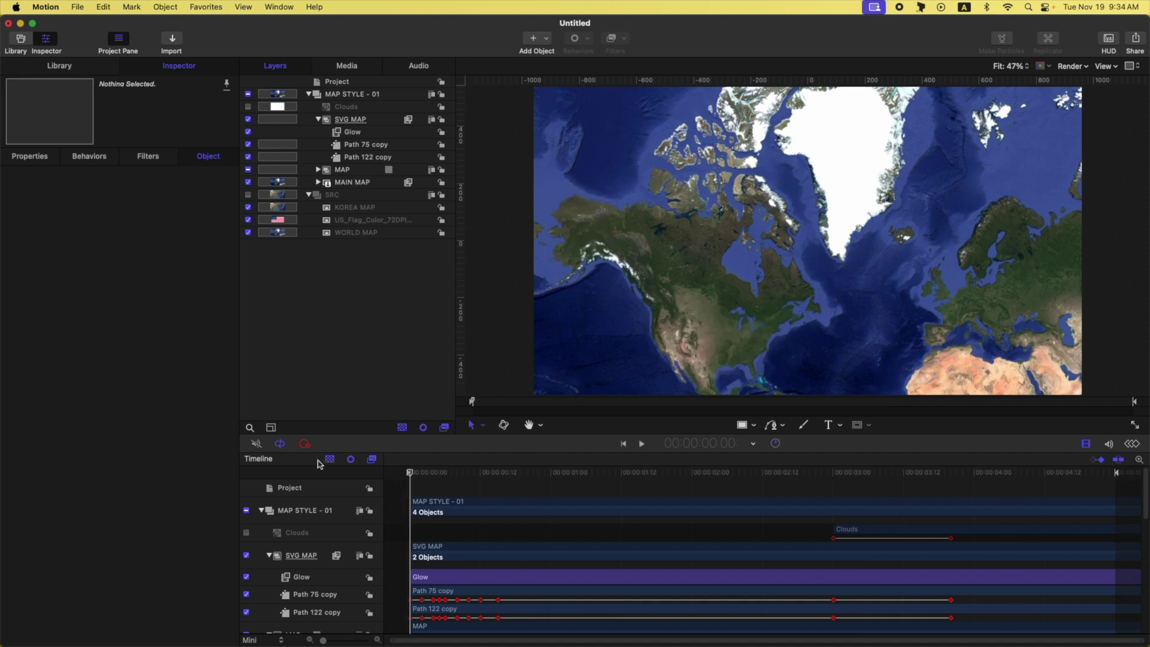
Step: Collapse the SRC and MAP STYLE - 01 groups and add a camera to the project, switching the groups to 3D
click(310, 195)
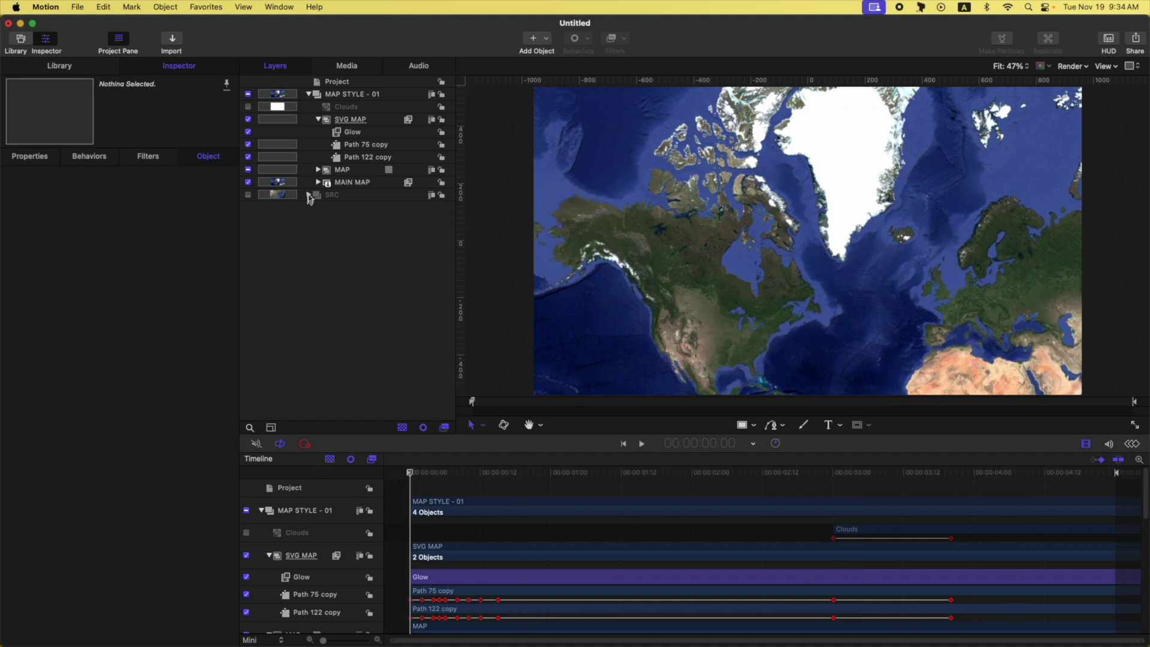
click(308, 94)
click(535, 38)
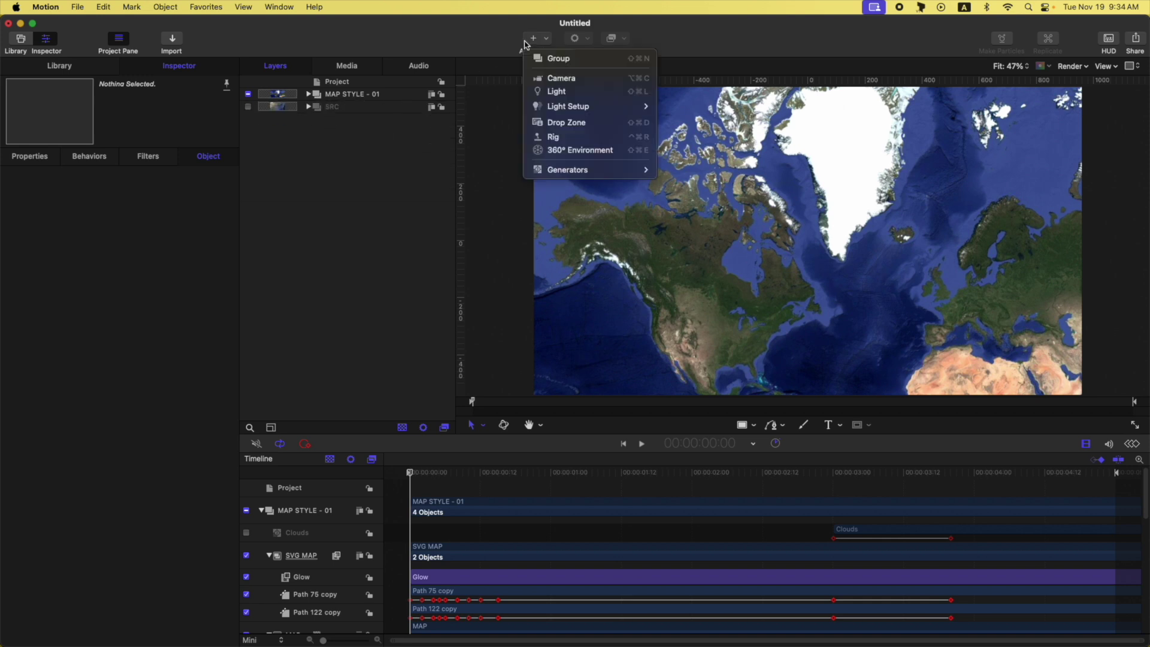
click(554, 77)
click(686, 358)
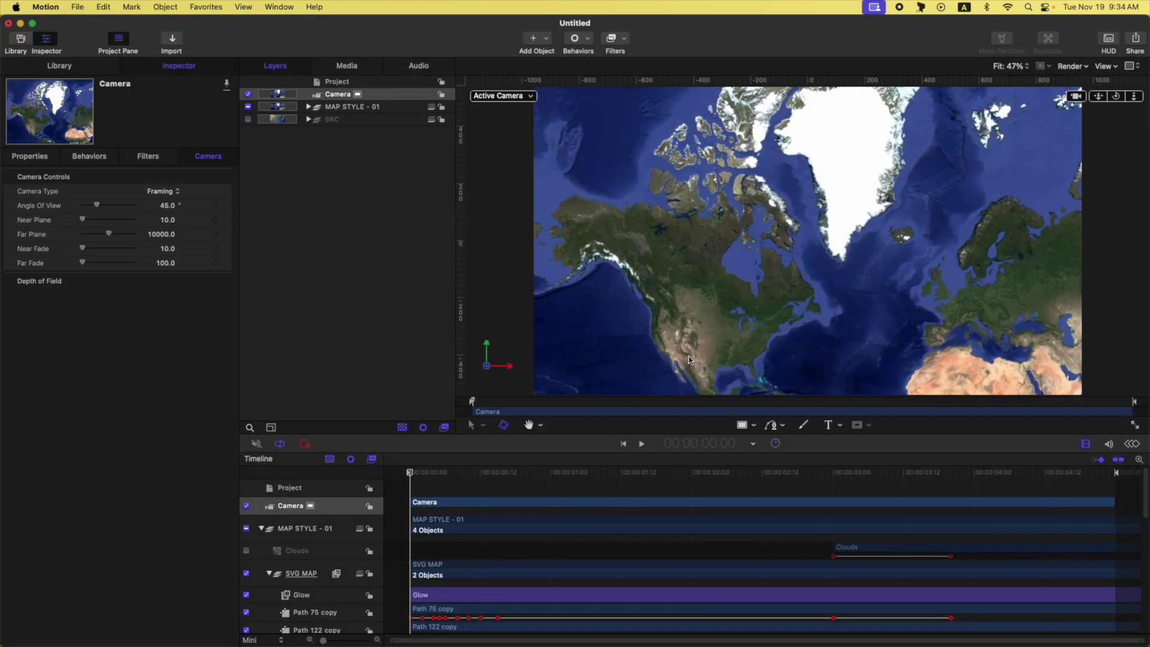
Step: Make two clone layers of WORLD MAP and move them into MAP STYLE - 01 above MAIN MAP
click(309, 107)
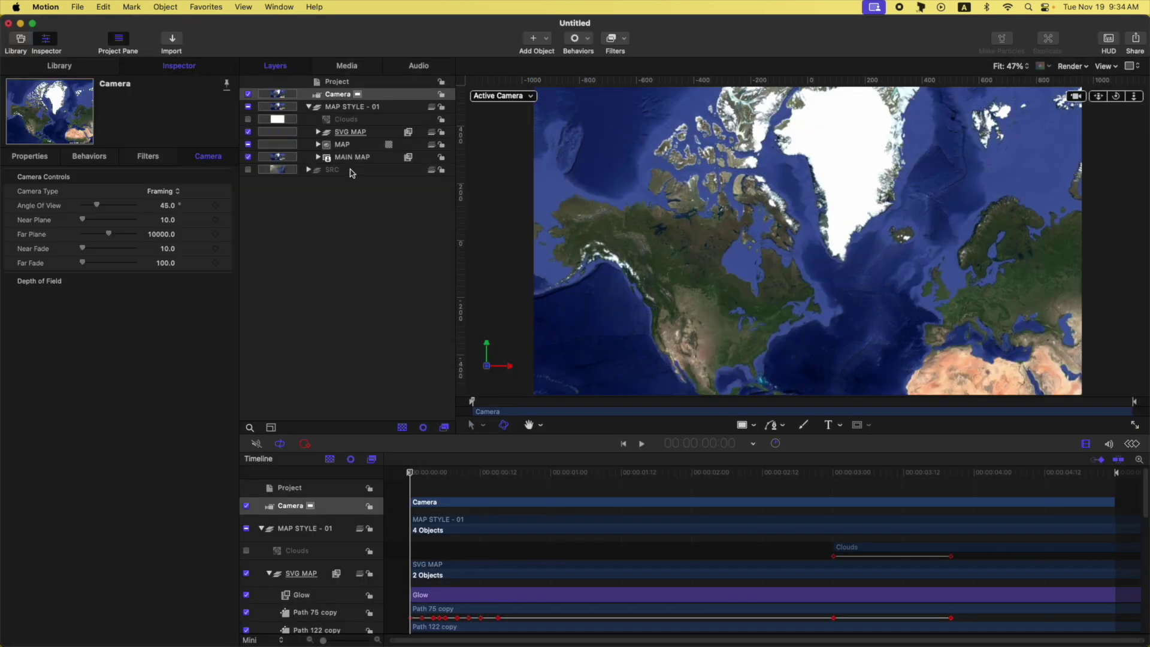
click(310, 171)
click(309, 170)
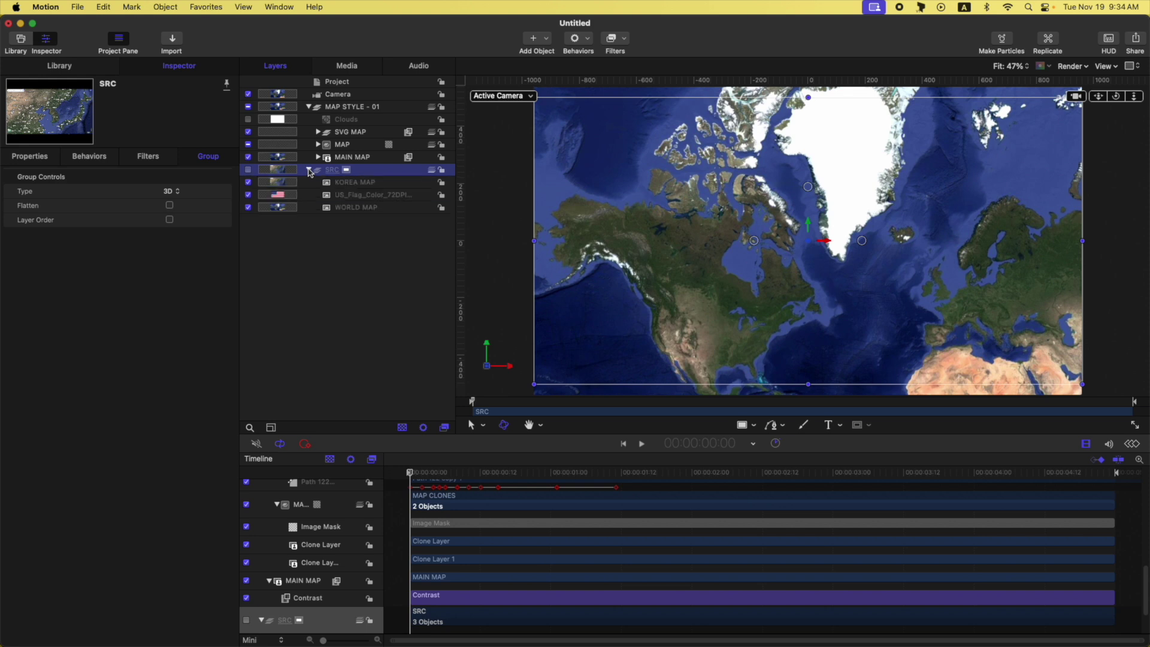
click(356, 208)
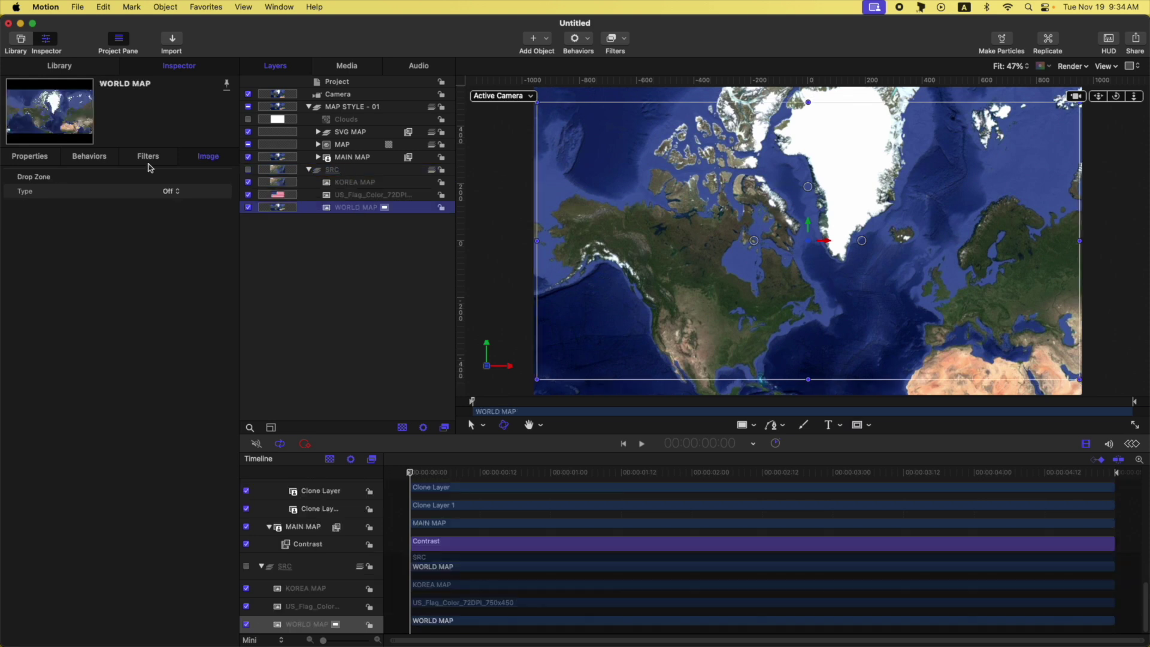
key(k)
key(k)
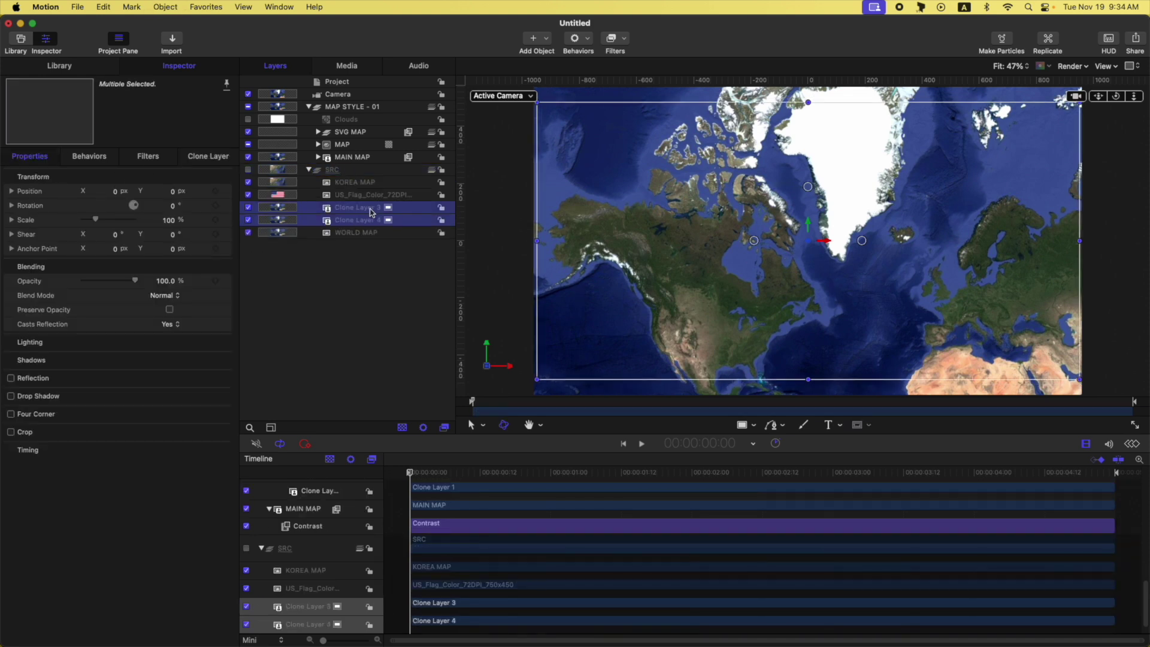
mouse_move(371, 210)
mouse_down()
mouse_move(312, 174)
mouse_move(307, 155)
mouse_up()
Step: Reset the scale of Clone Layer 3 and Clone Layer 4 to 100%
super+click(361, 159)
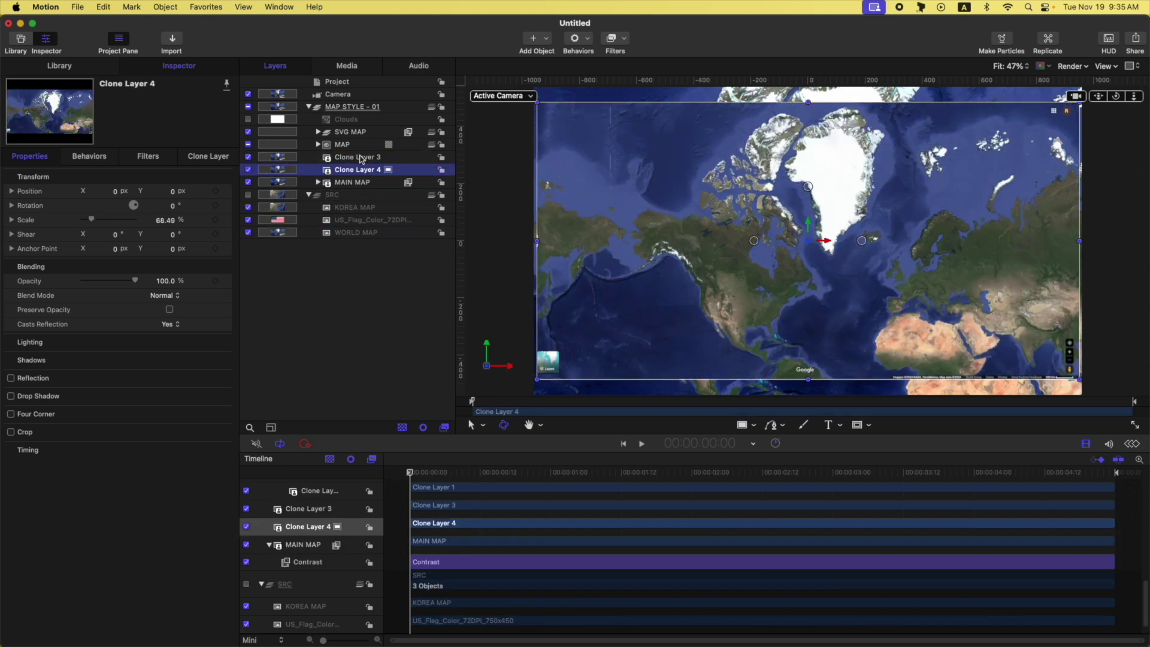
super+click(361, 159)
click(226, 220)
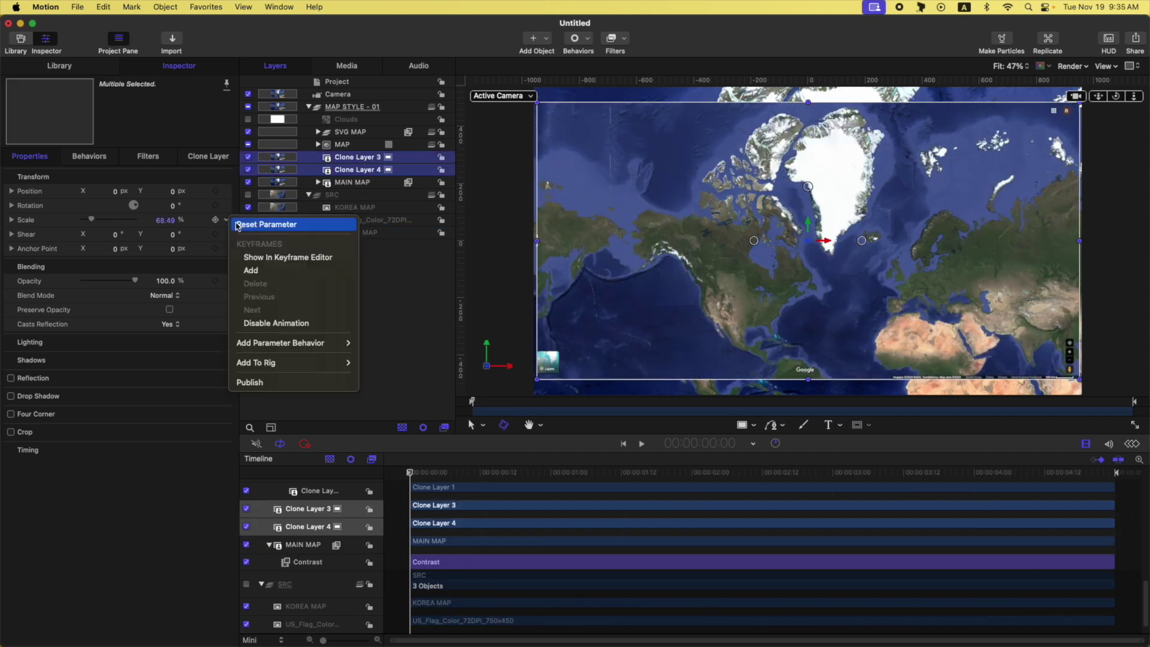
click(238, 225)
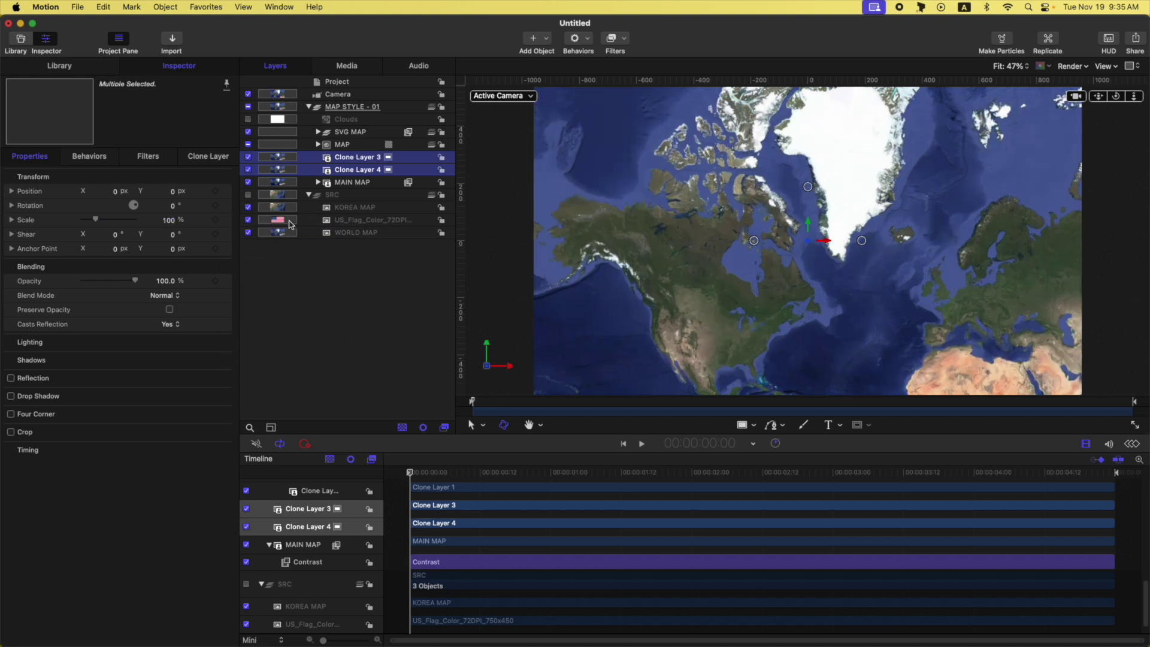
Step: In the Perspective view, move Clone Layer 4 straight up to about Y 970 px so it adjoins the main map's upper edge
click(358, 173)
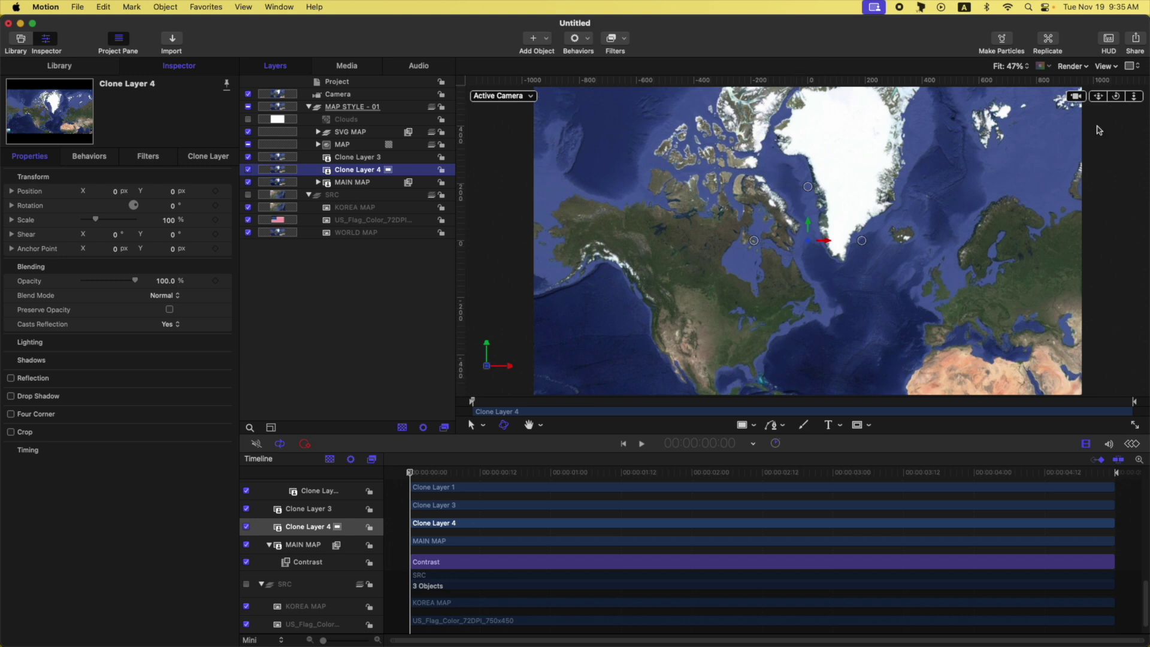
click(522, 97)
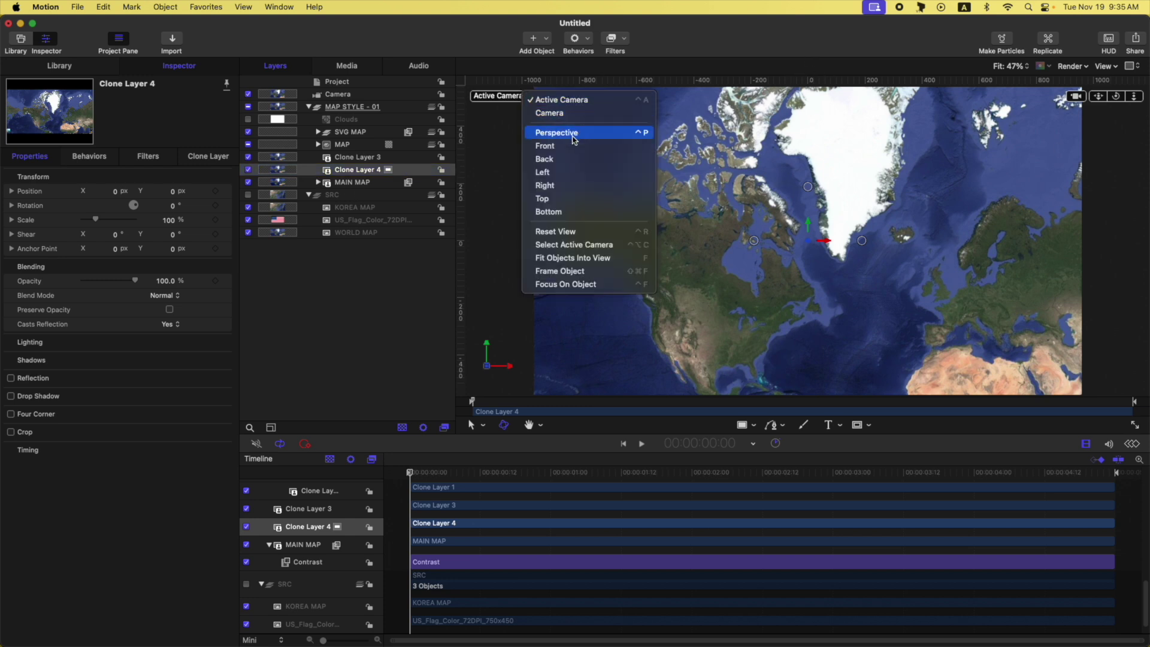
click(574, 133)
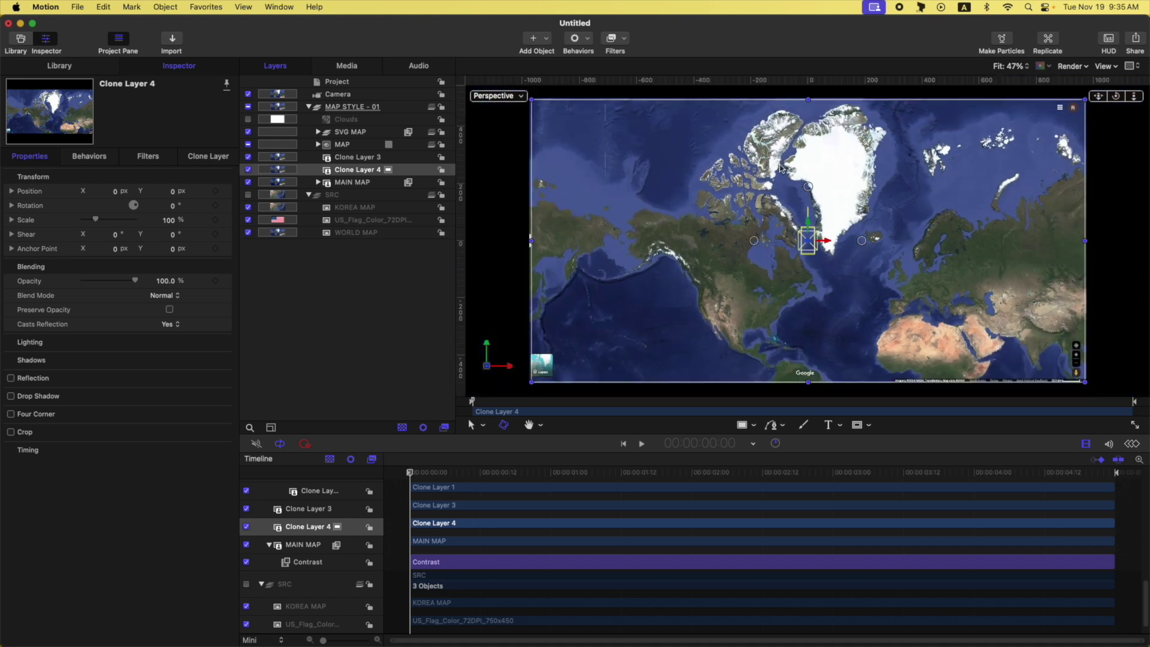
drag(1140, 98, 1140, 152)
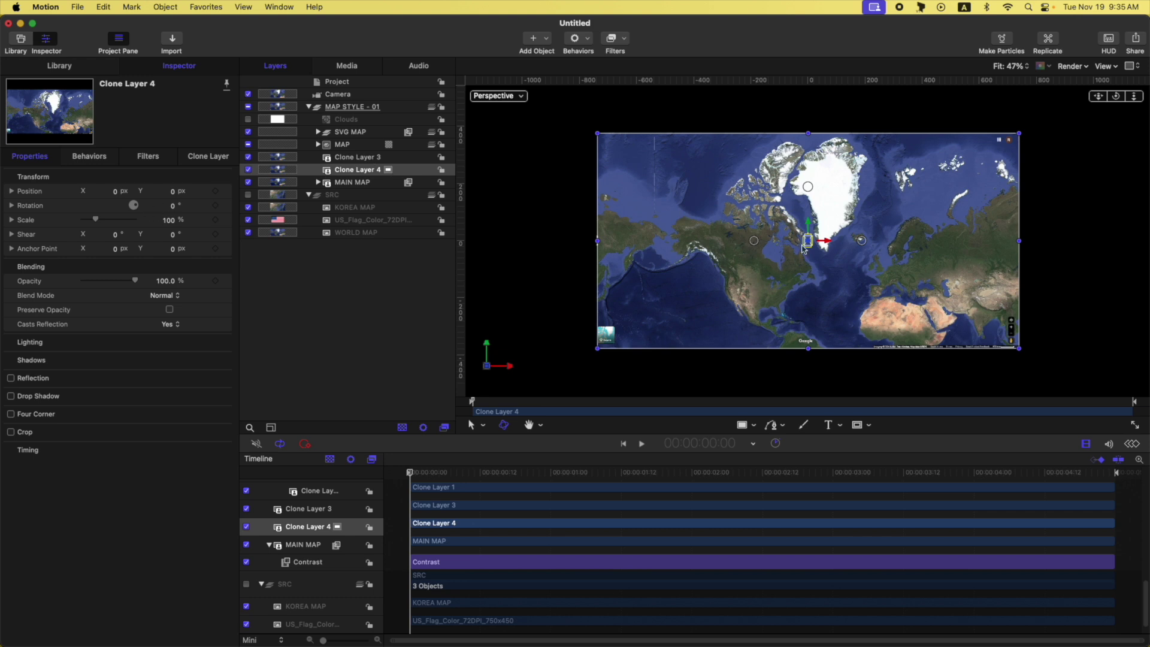
drag(807, 228, 818, 11)
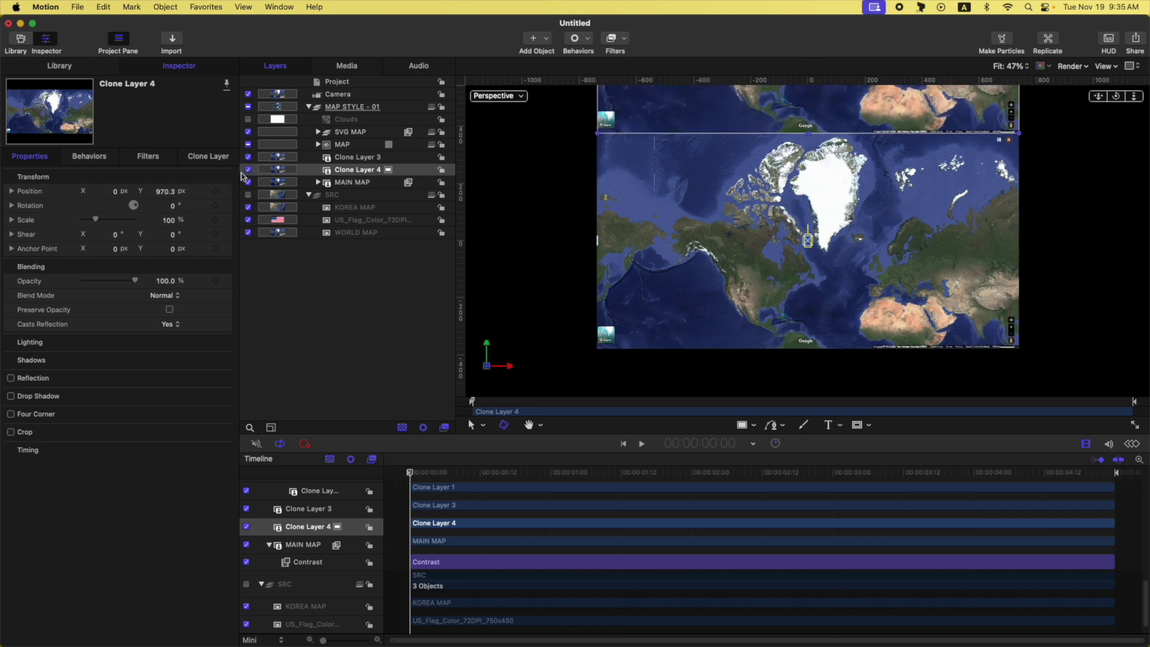
Step: Move Clone Layer 3 straight down to about Y -966 px below the main map and return to the Active Camera view
click(368, 158)
drag(808, 226, 798, 441)
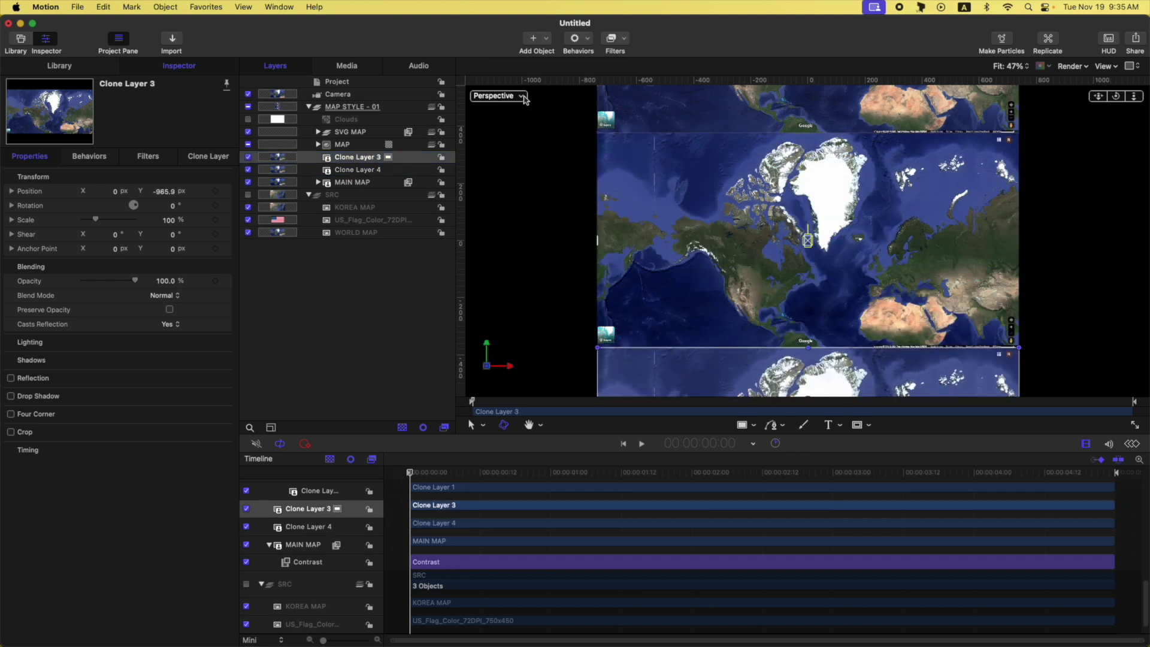
click(521, 96)
click(543, 103)
Step: Add a Sweep behavior to the Camera and set its speed to Ease Both
click(339, 95)
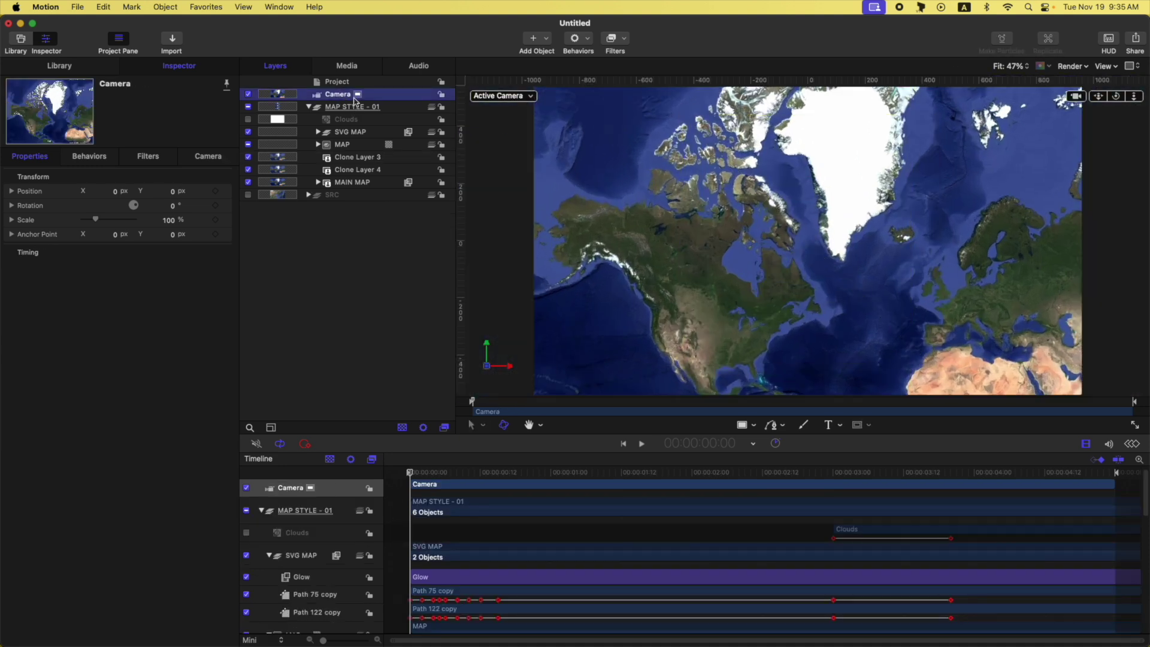
click(578, 39)
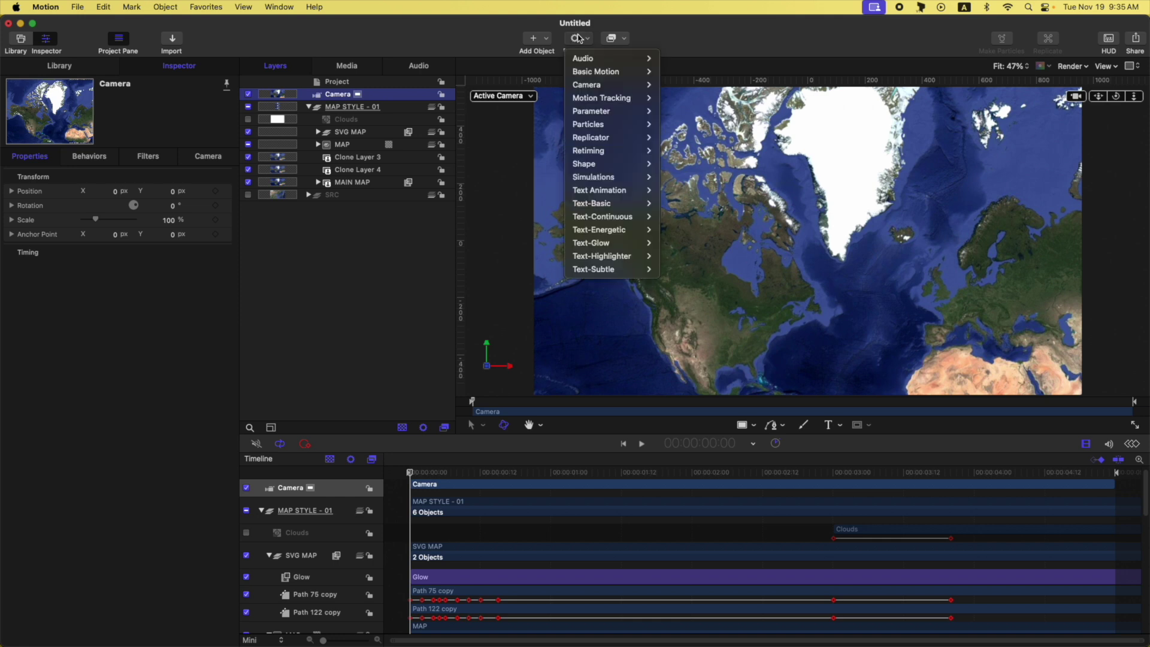
mouse_move(593, 84)
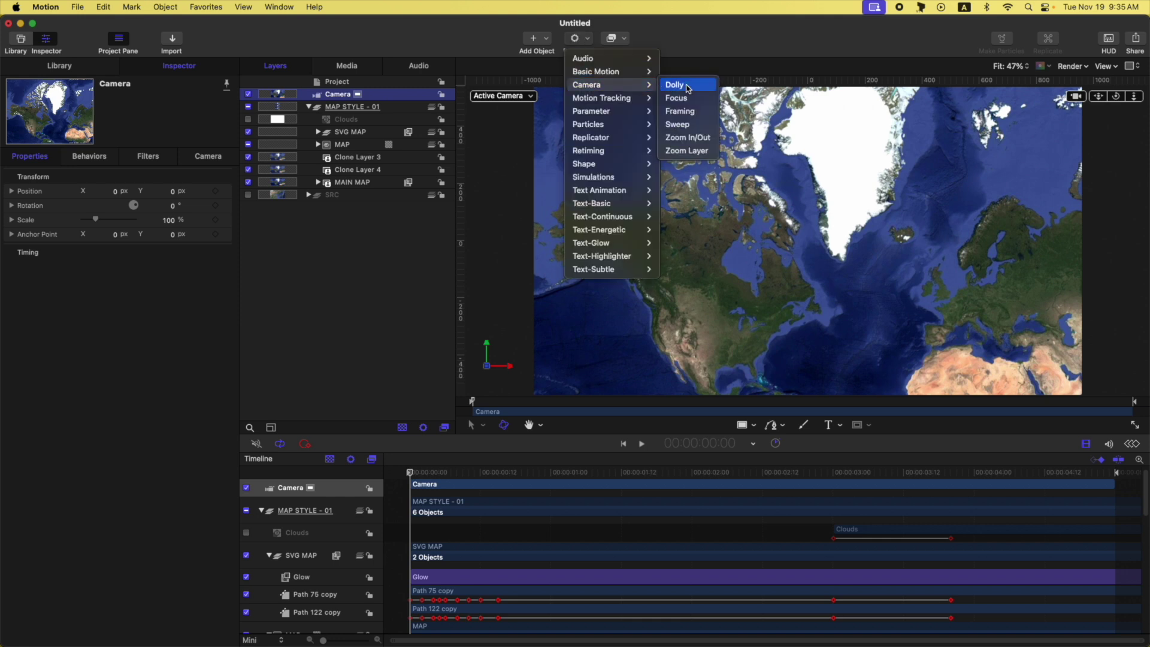
click(689, 124)
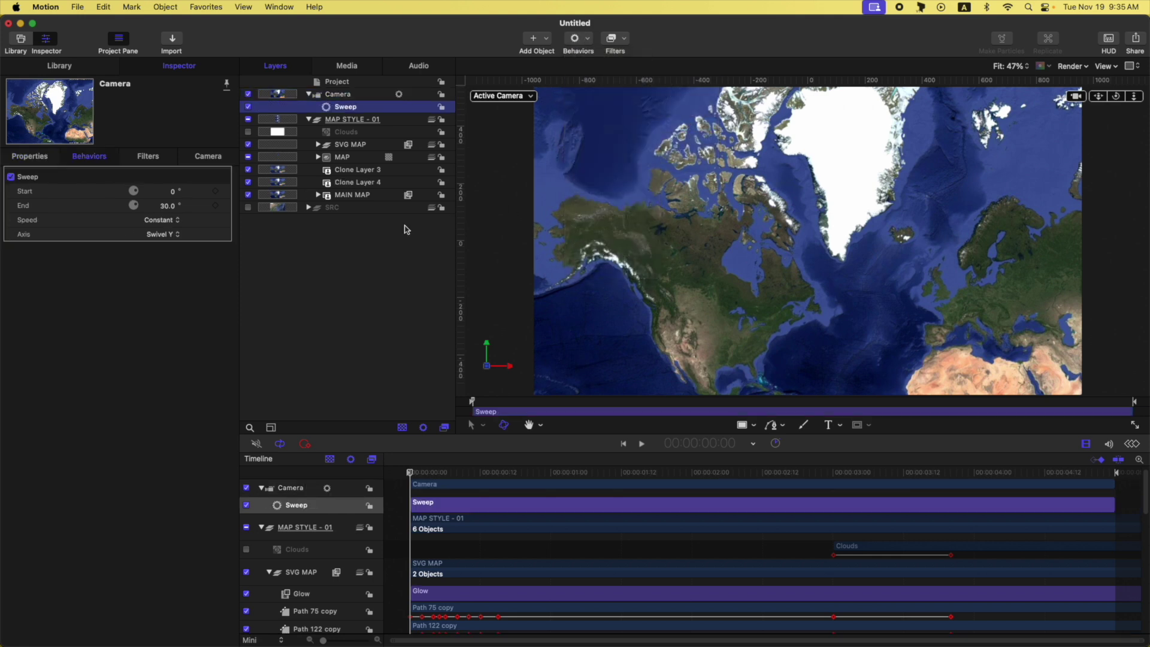
click(162, 220)
click(181, 264)
Step: Trim the Sweep behavior to end at frame 20 and set its start to about -25.7° and its end to 0°
click(533, 473)
click(527, 472)
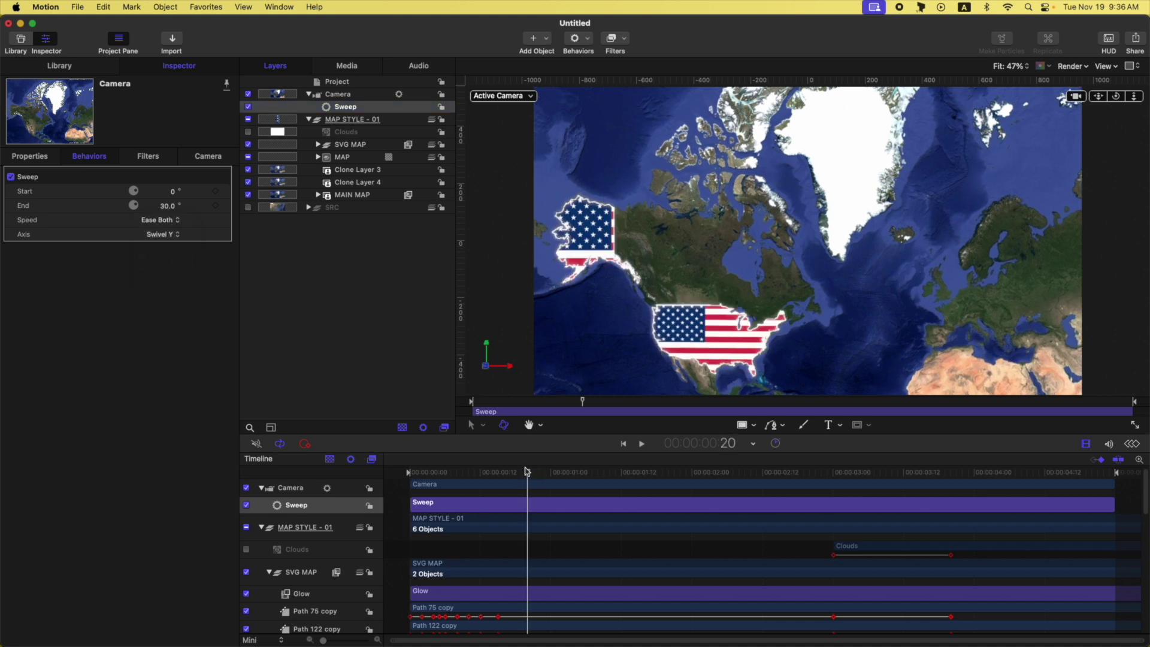
key(o)
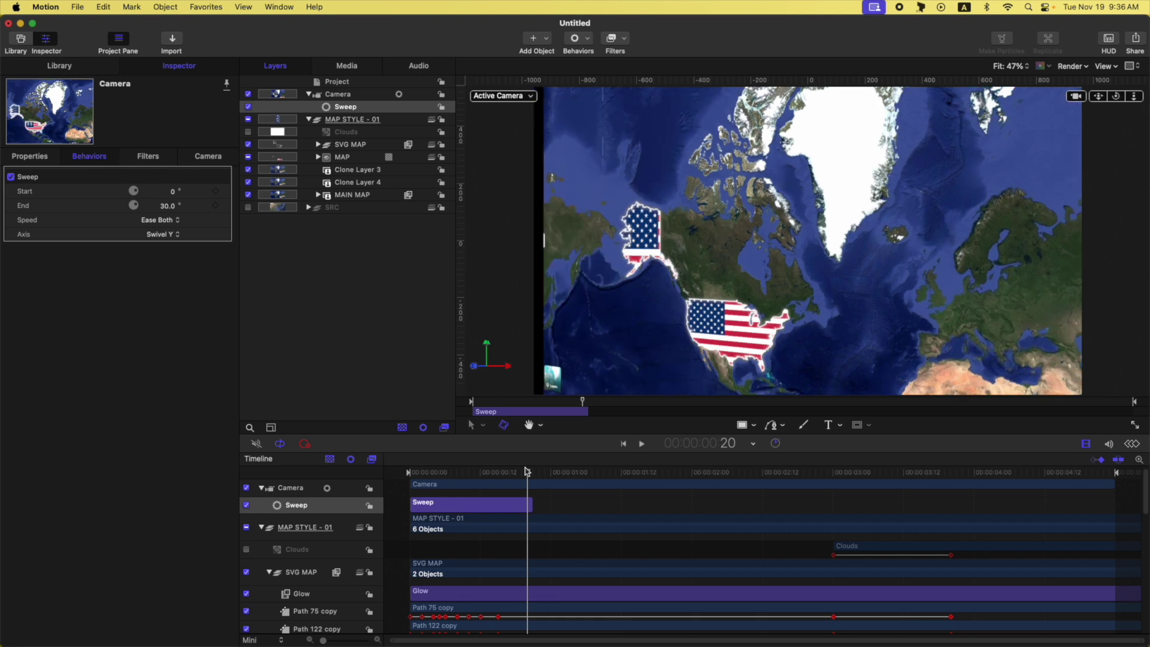
click(171, 207)
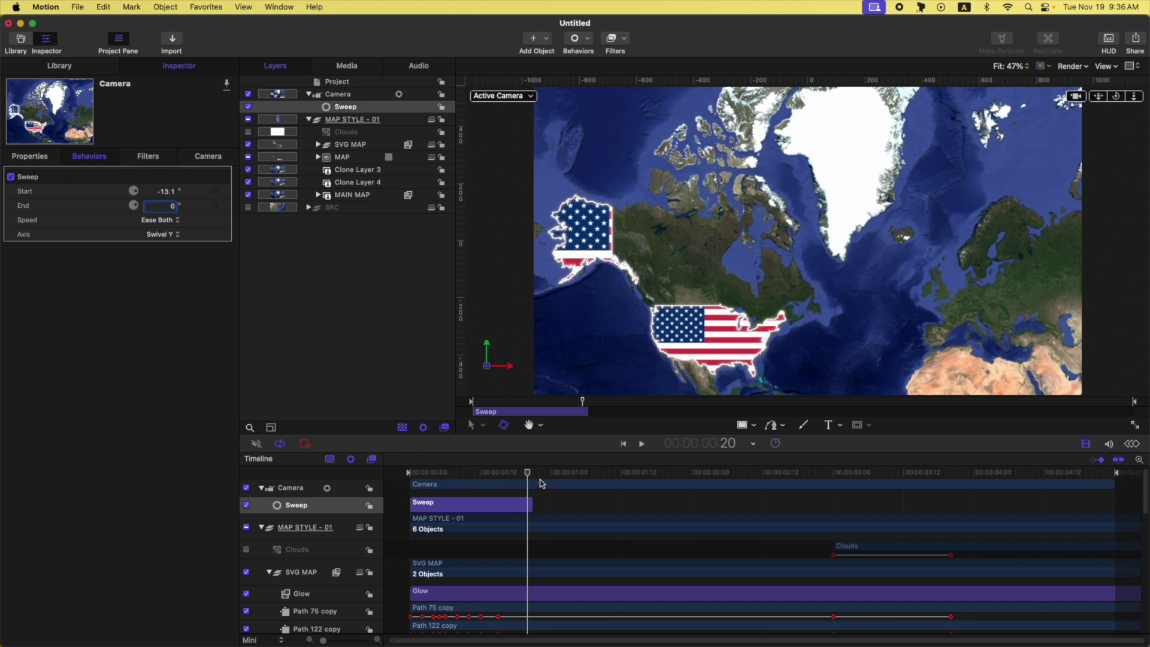
key(Home)
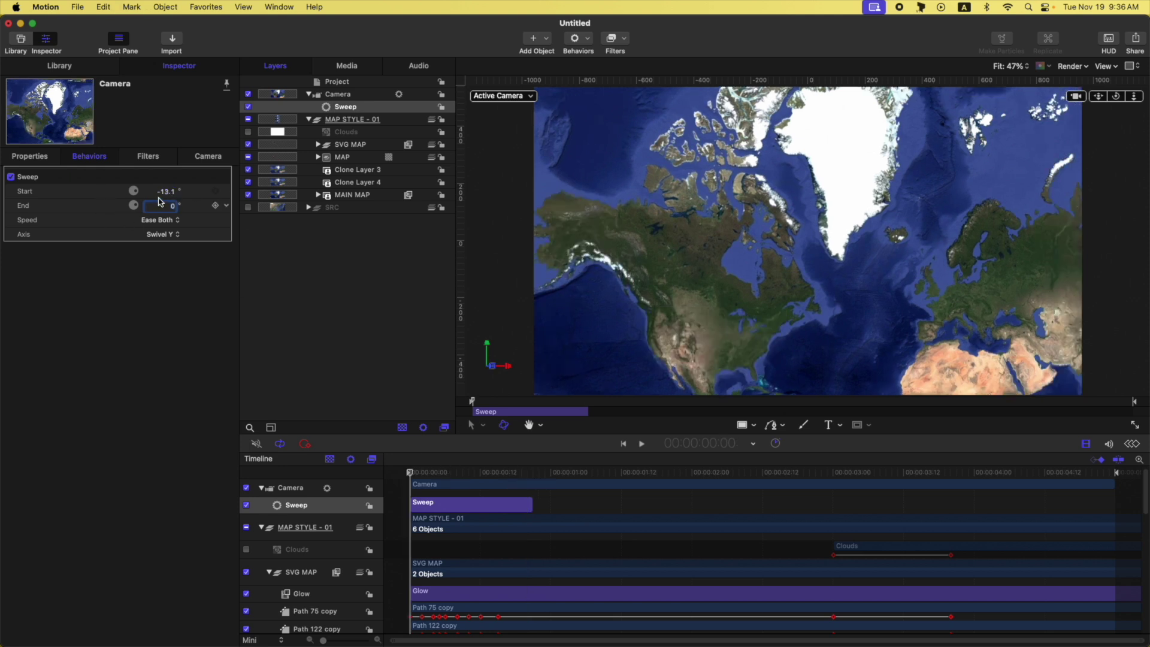
drag(175, 195, 175, 195)
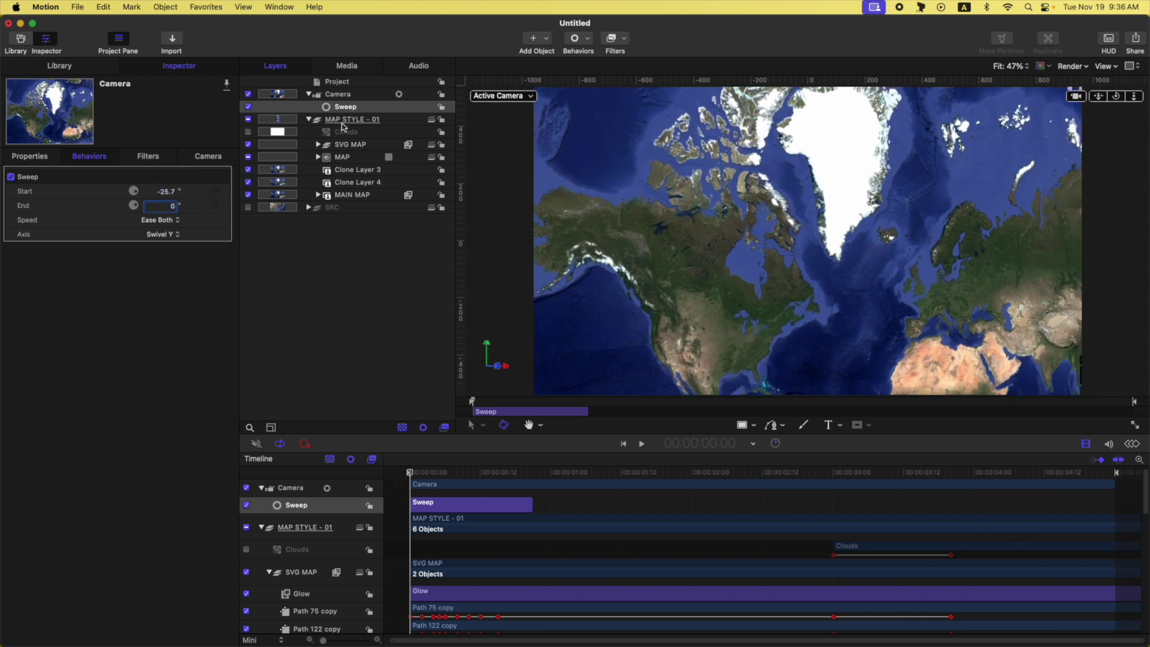
Step: Duplicate the Sweep behavior, set the copy's axis to Roll Z and its start angle to about 7.3°
key(super+d)
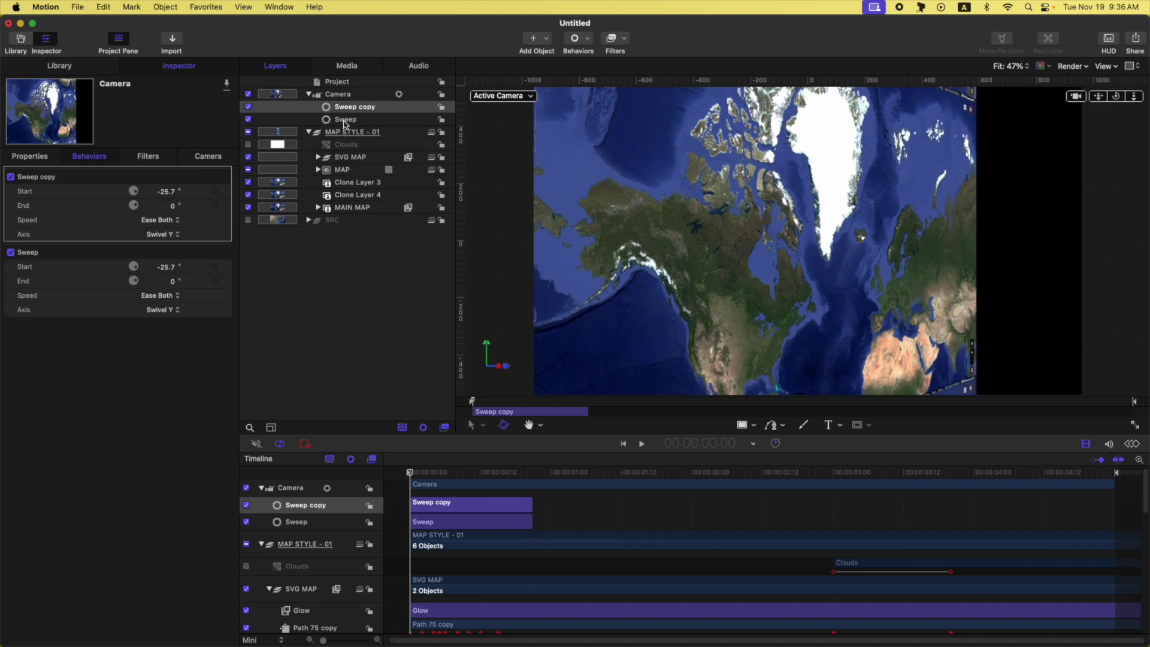
click(175, 237)
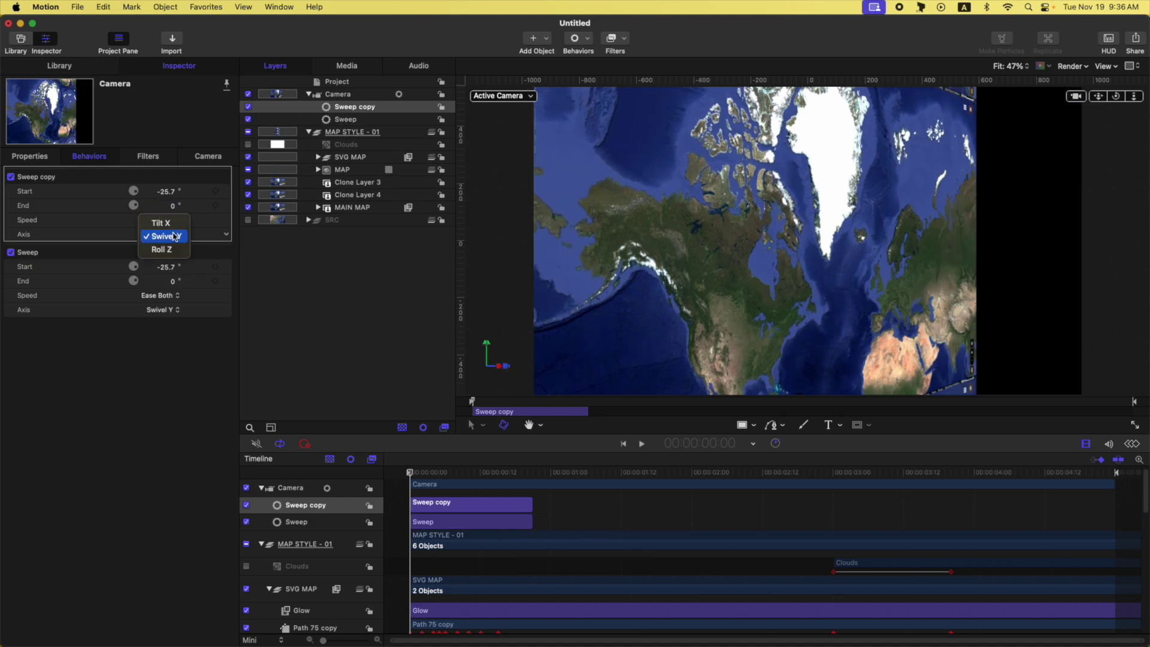
click(168, 250)
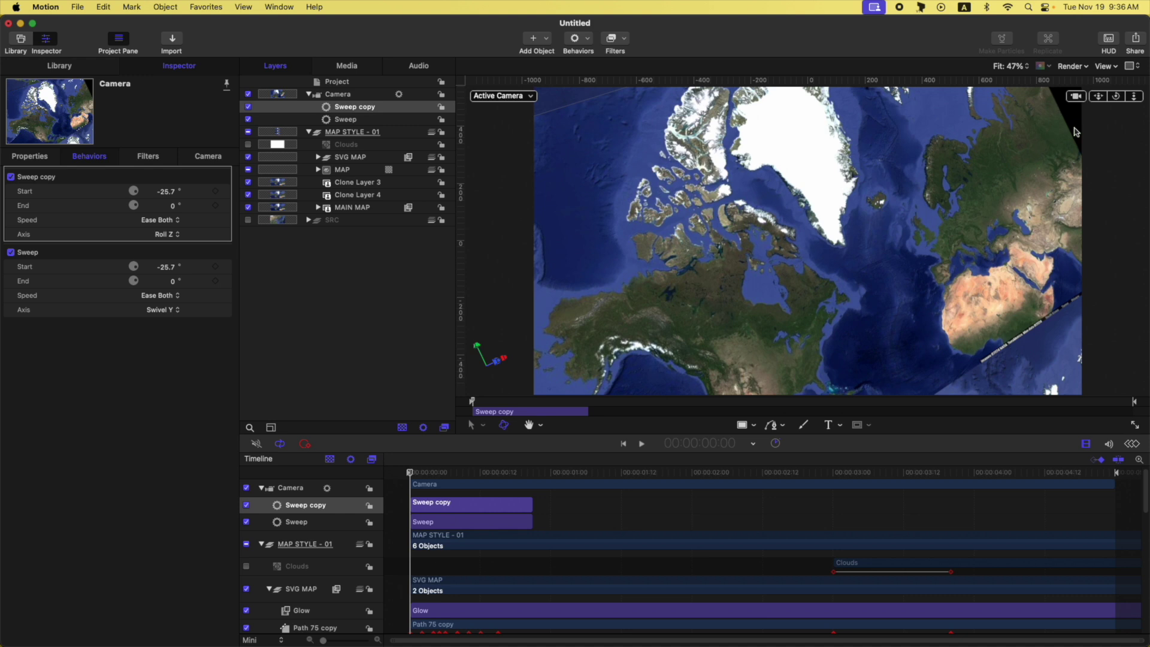
drag(167, 193, 172, 196)
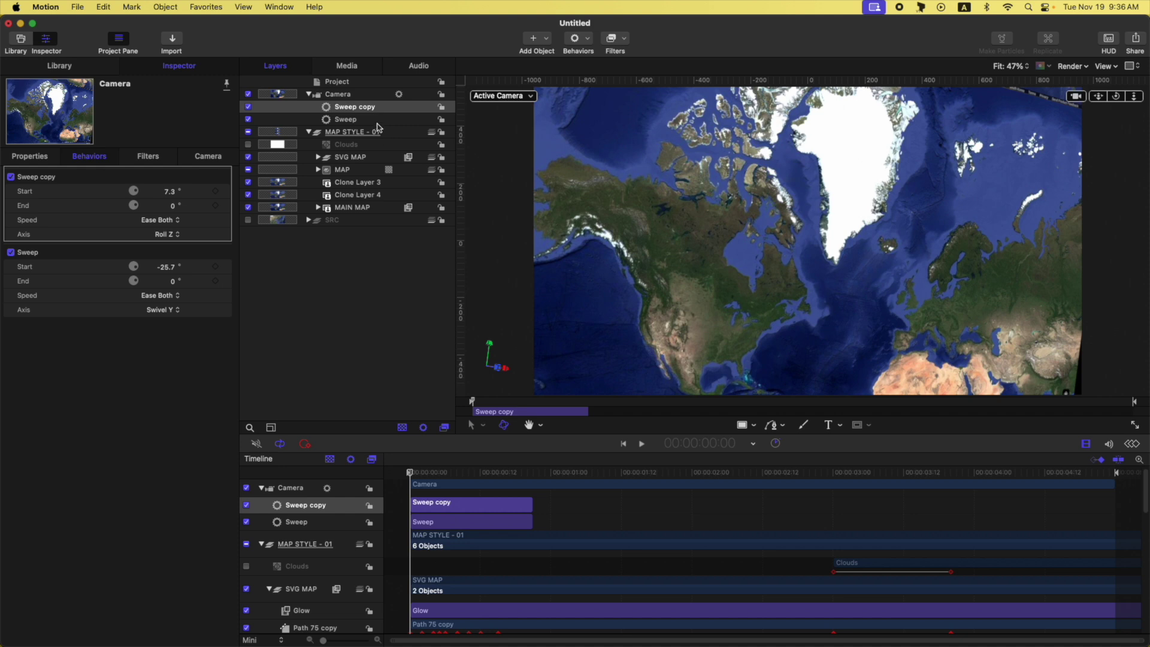
Step: Duplicate the Roll Z sweep, set the new copy's axis to Tilt X and its start angle to about 21.3°
key(super+d)
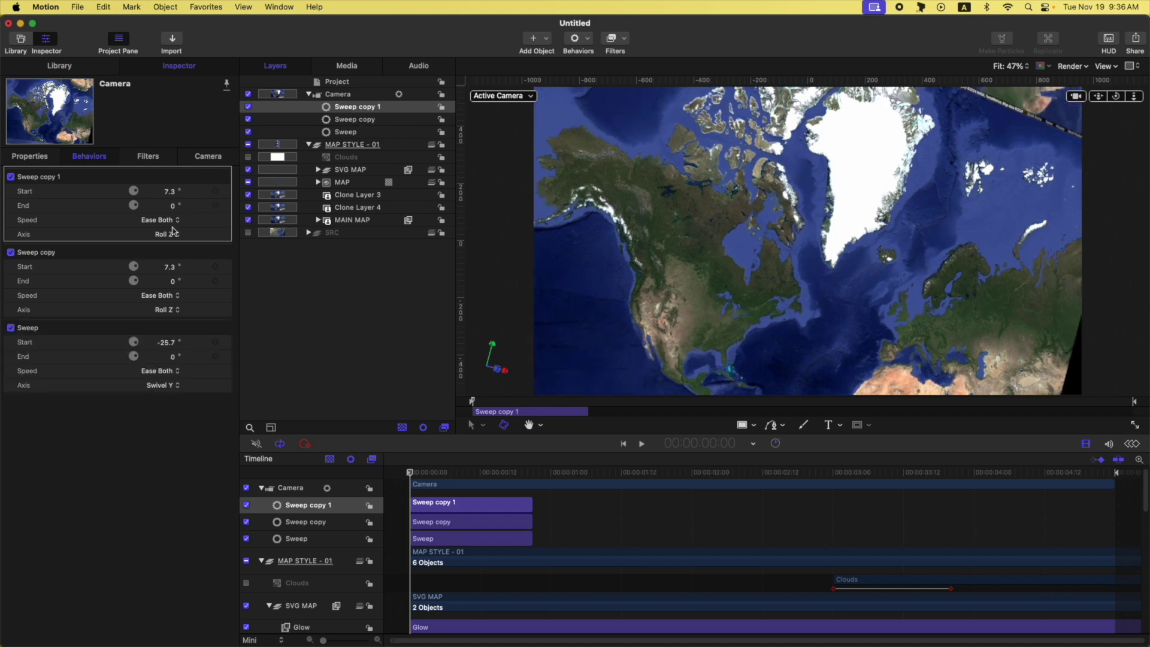
click(171, 235)
click(169, 209)
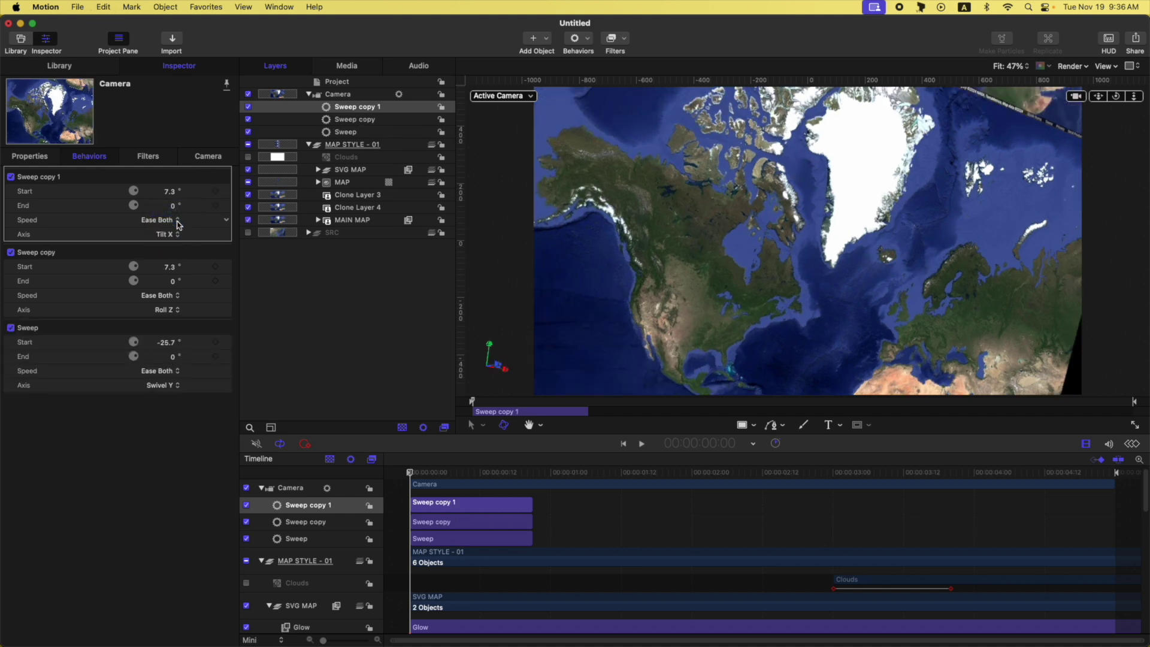
drag(169, 192, 169, 191)
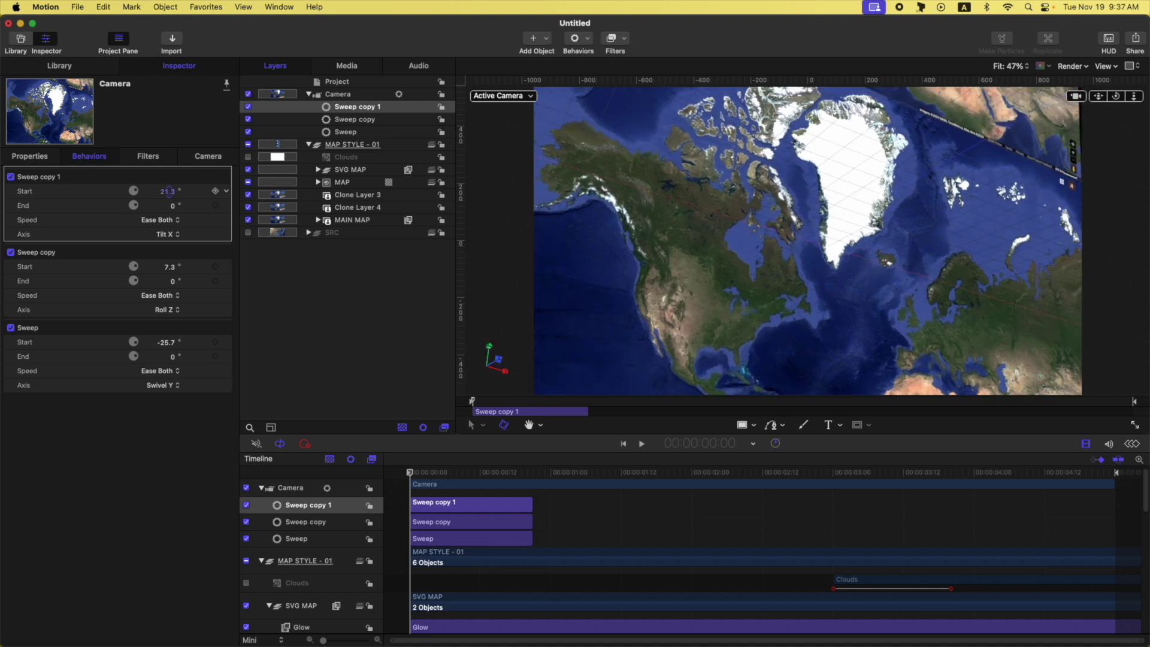
click(357, 329)
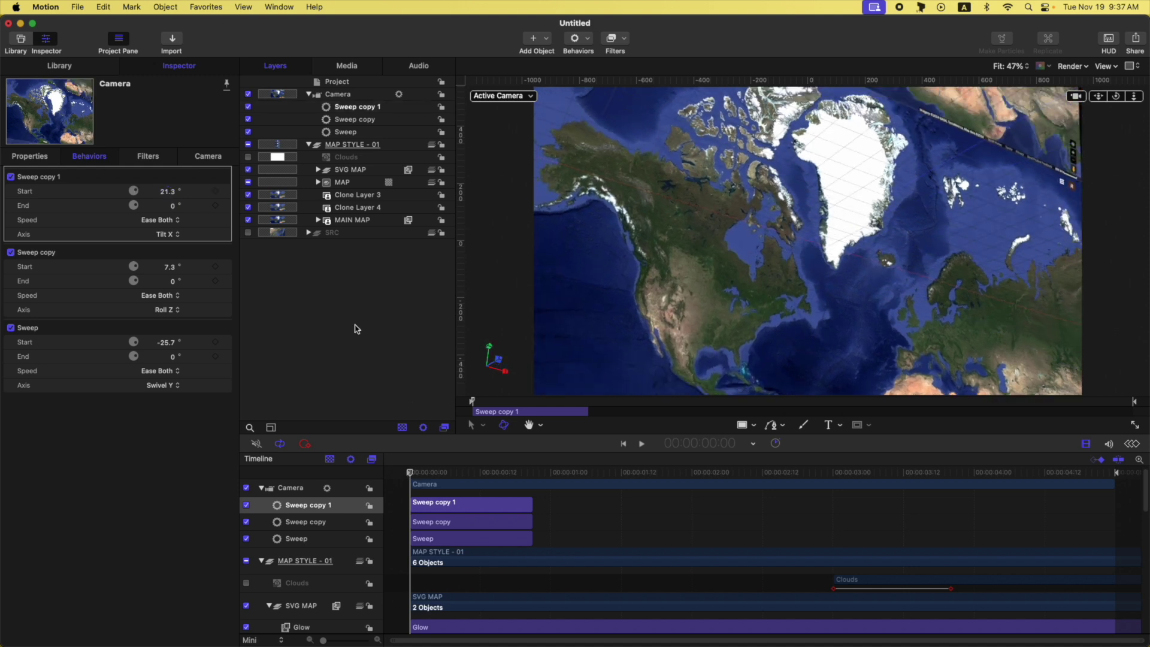
Step: Play the animation twice, restarting from the first frame, to check the combined camera sweeps
key(space)
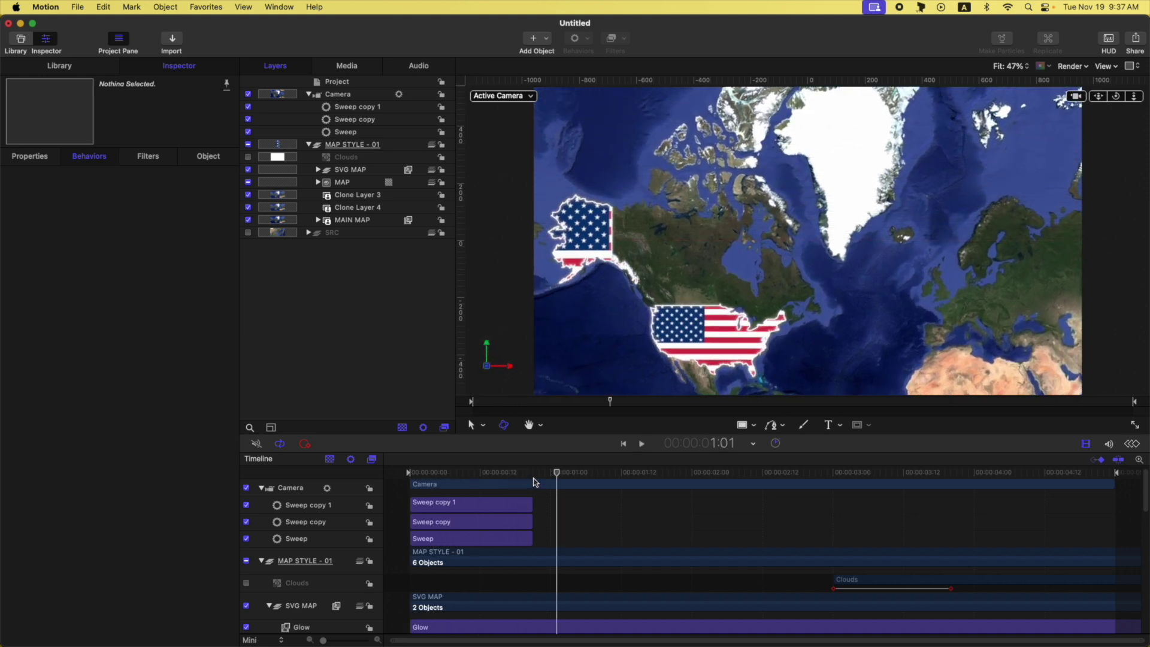
key(space)
key(Home)
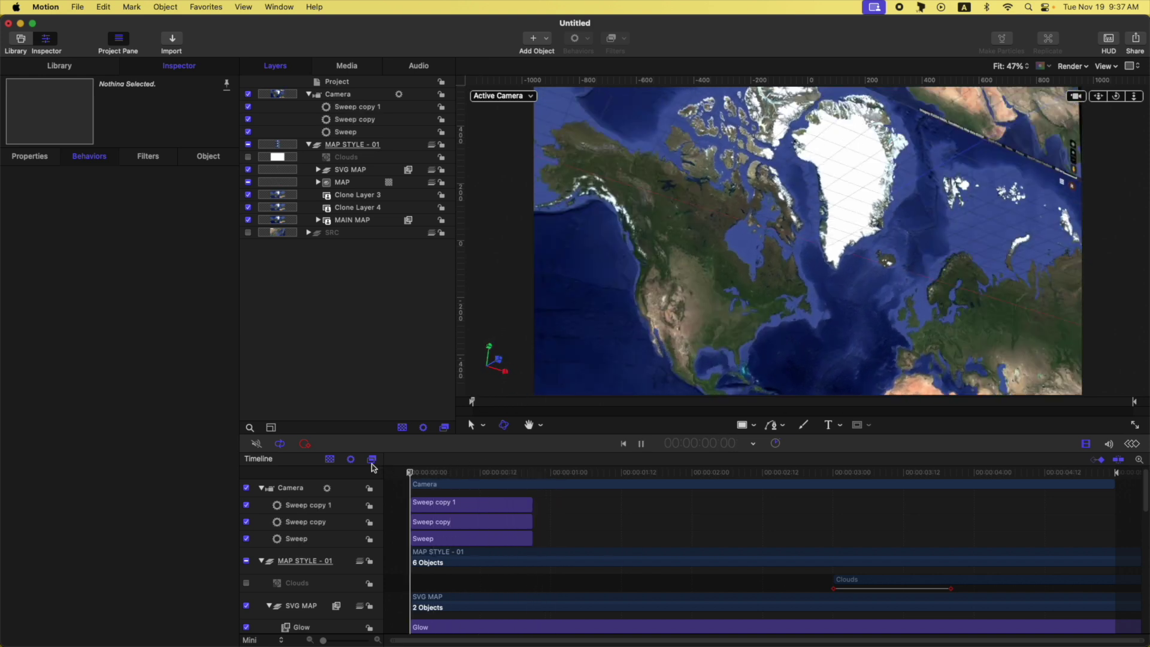
key(space)
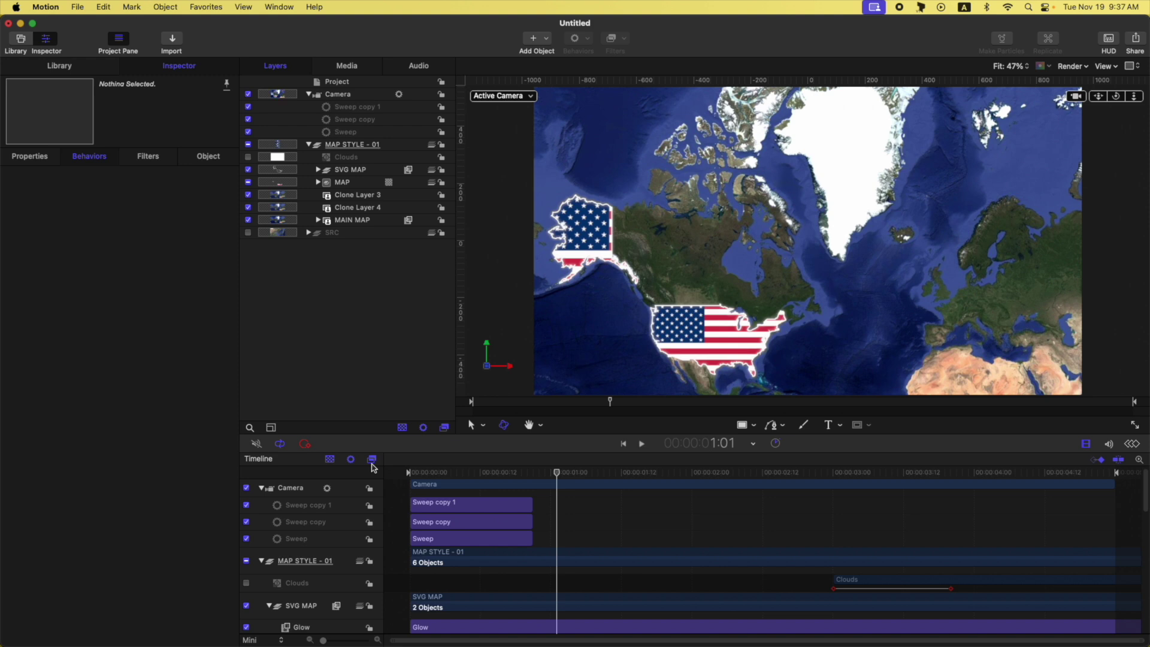
Step: Set the Camera's Z position to -1800 px
click(344, 94)
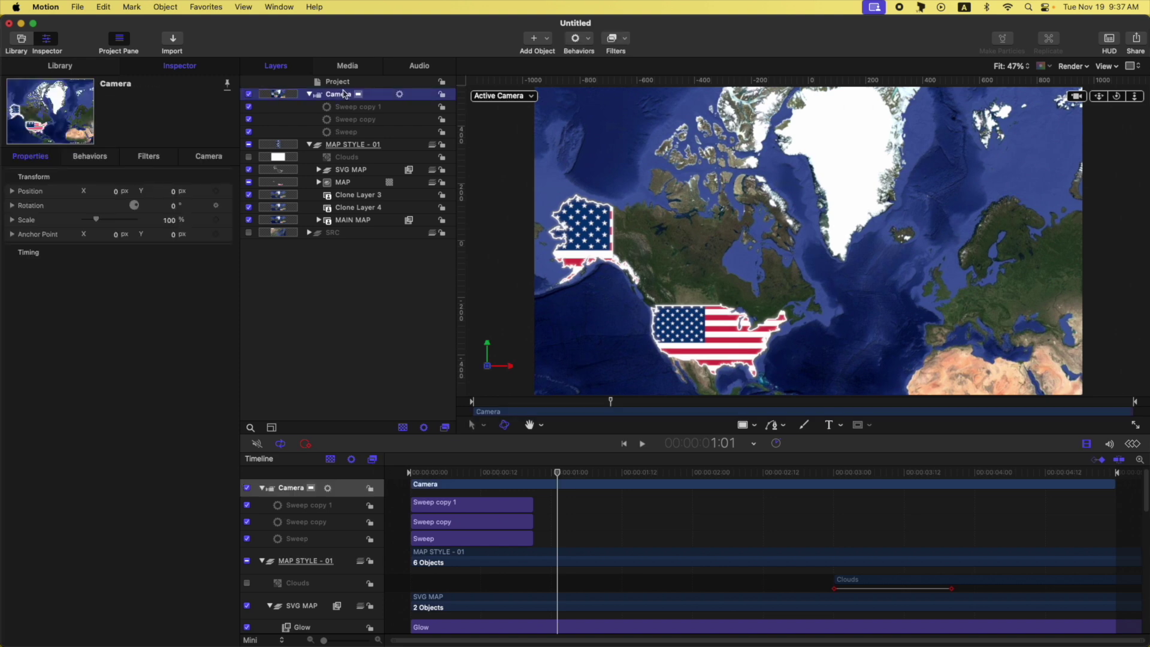
click(11, 192)
click(172, 235)
text(-1800)
key(Return)
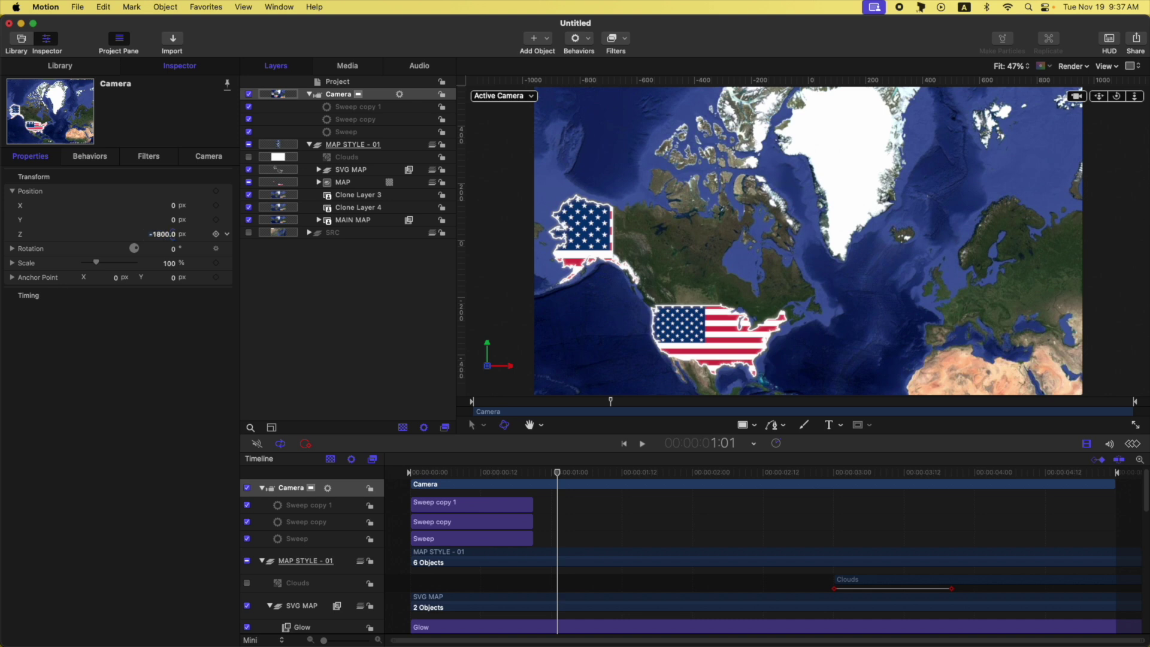
Step: Return to the first frame and add a Dolly behavior to the Camera
key(Home)
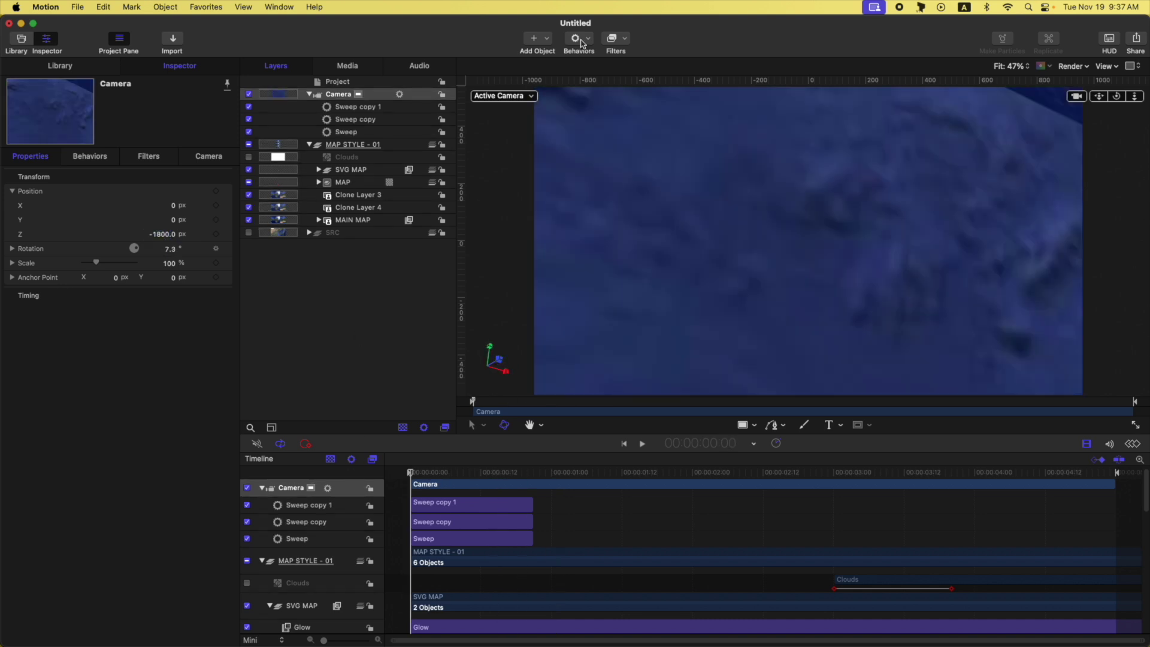
click(579, 40)
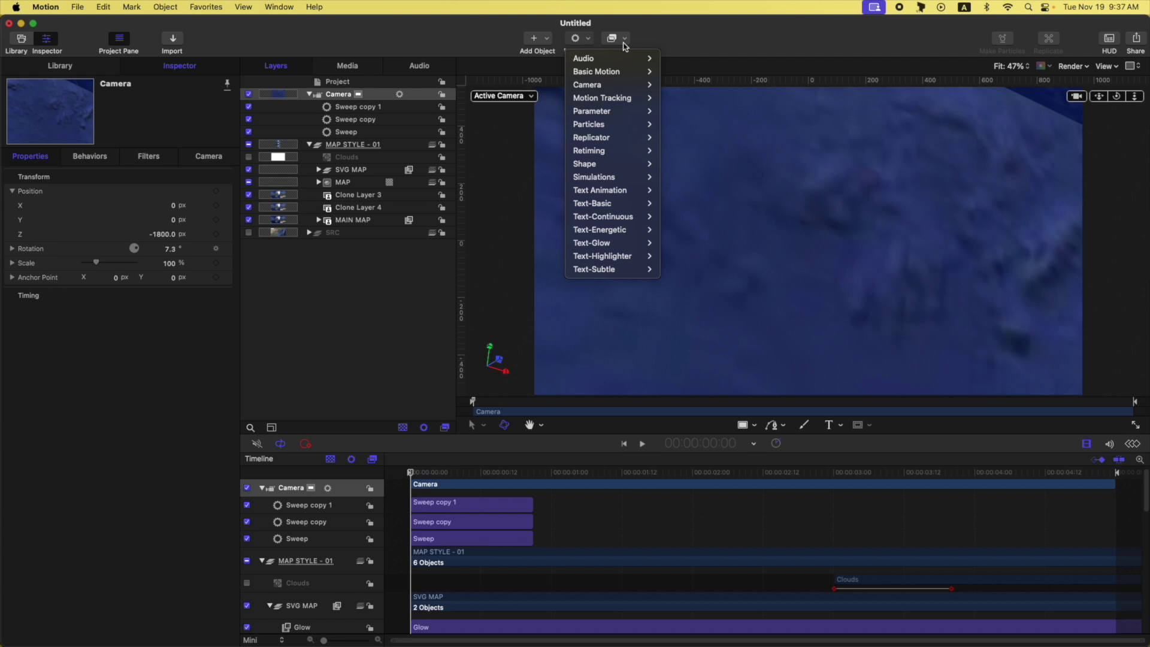
mouse_move(619, 89)
click(679, 84)
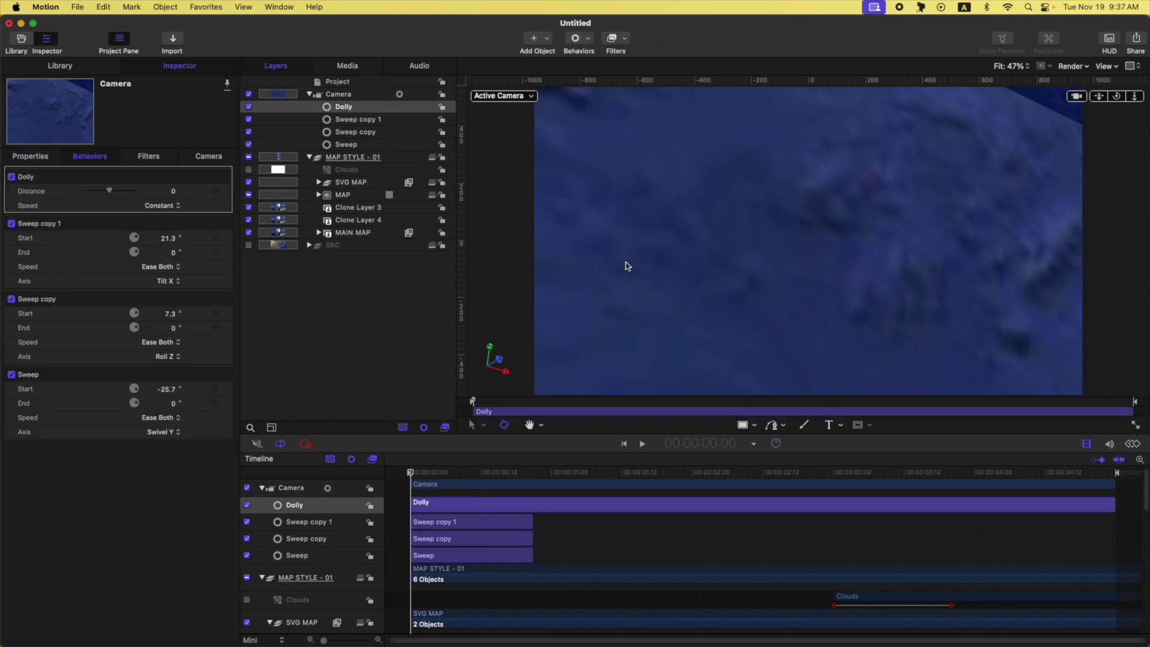
Step: Trim the Dolly behavior to end at frame 20 and set its speed to Ease Both
click(530, 474)
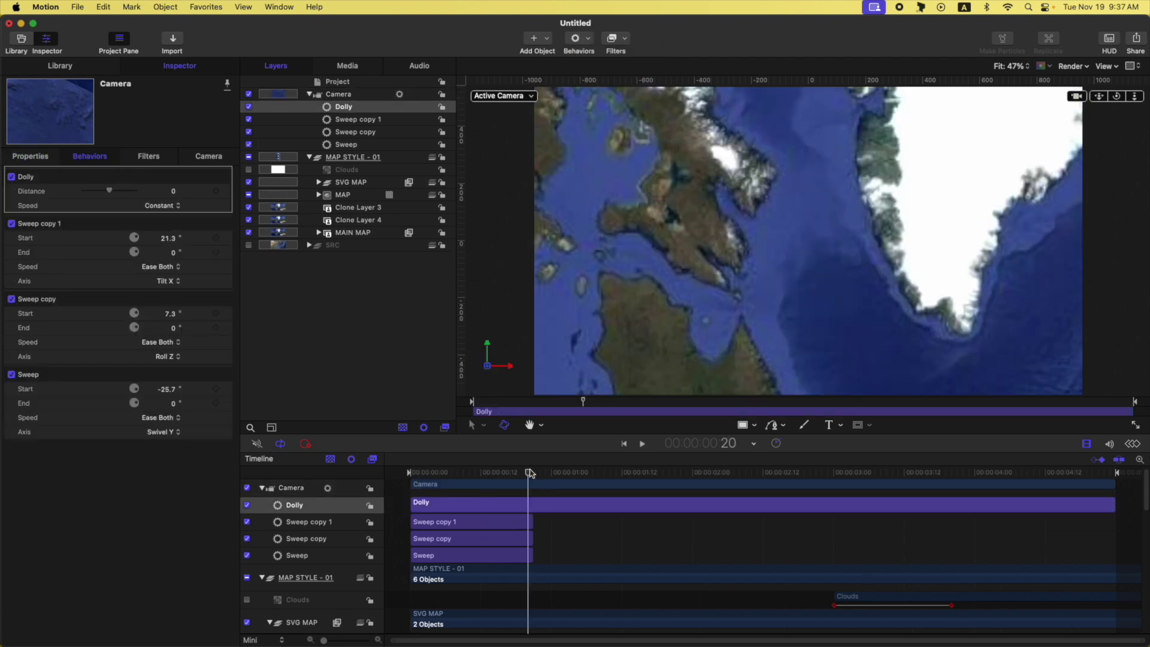
key(o)
click(162, 205)
click(168, 246)
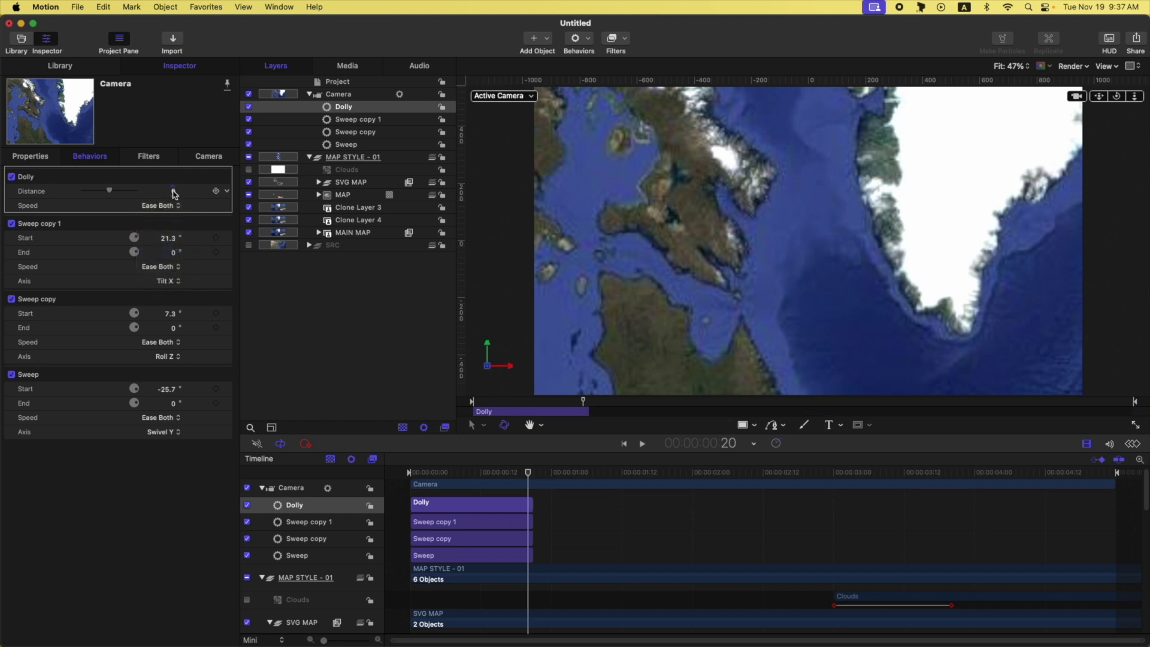
Step: Try a Dolly distance of 1700
click(173, 192)
text(1700)
key(Return)
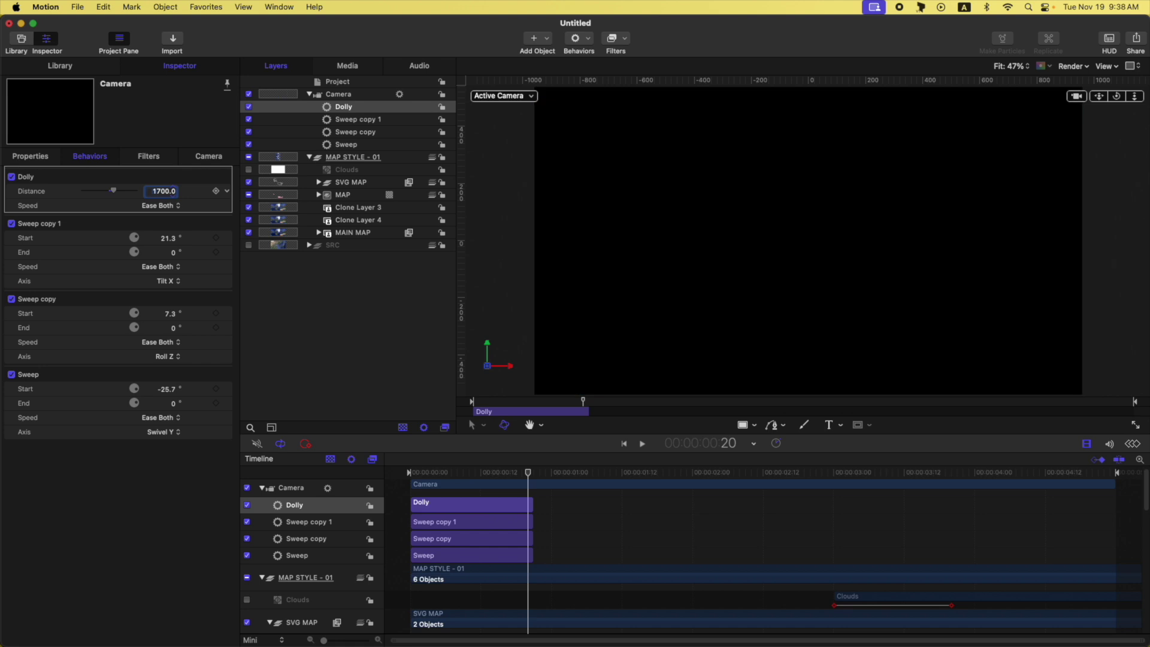
Step: Set the Dolly distance to -1700 and show the Camera's transform properties
click(173, 192)
text(-1700)
key(Return)
click(318, 99)
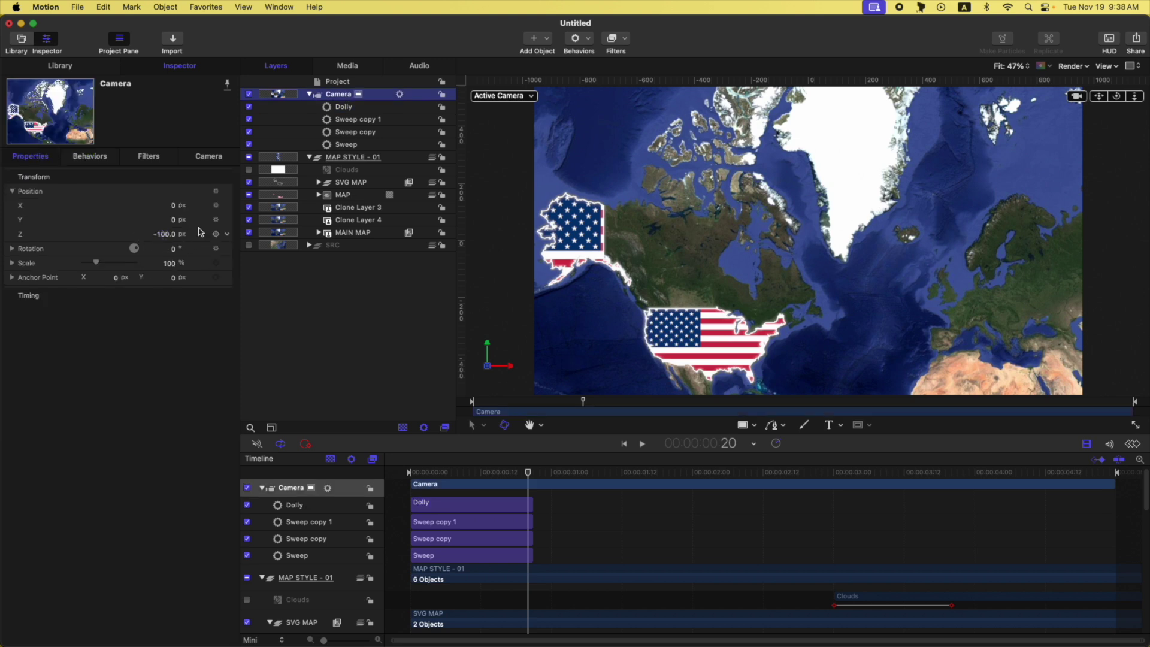
Step: Review the Dolly move by playing the animation and scrubbing through its opening frames
click(346, 106)
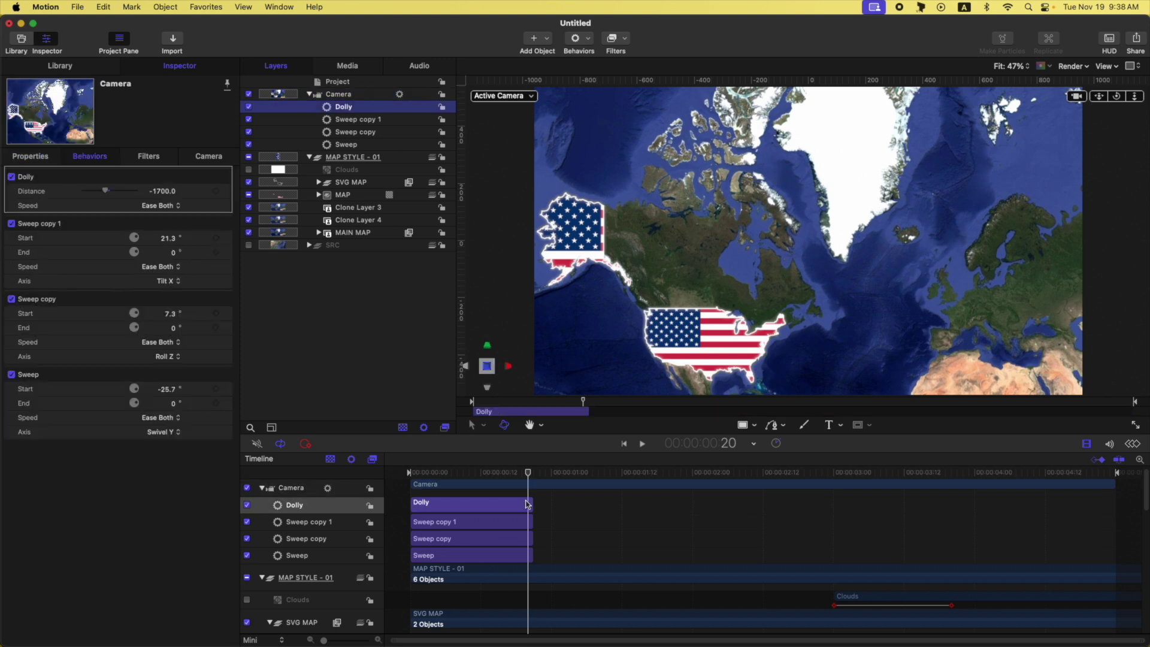
drag(528, 478, 308, 393)
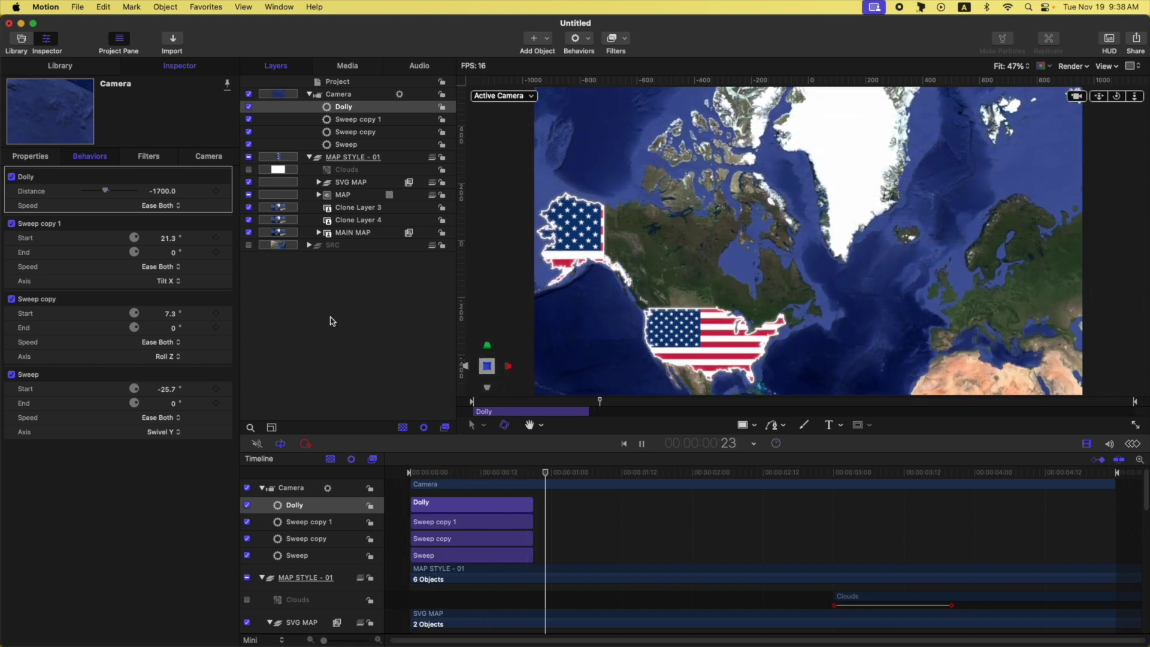
drag(488, 473, 453, 473)
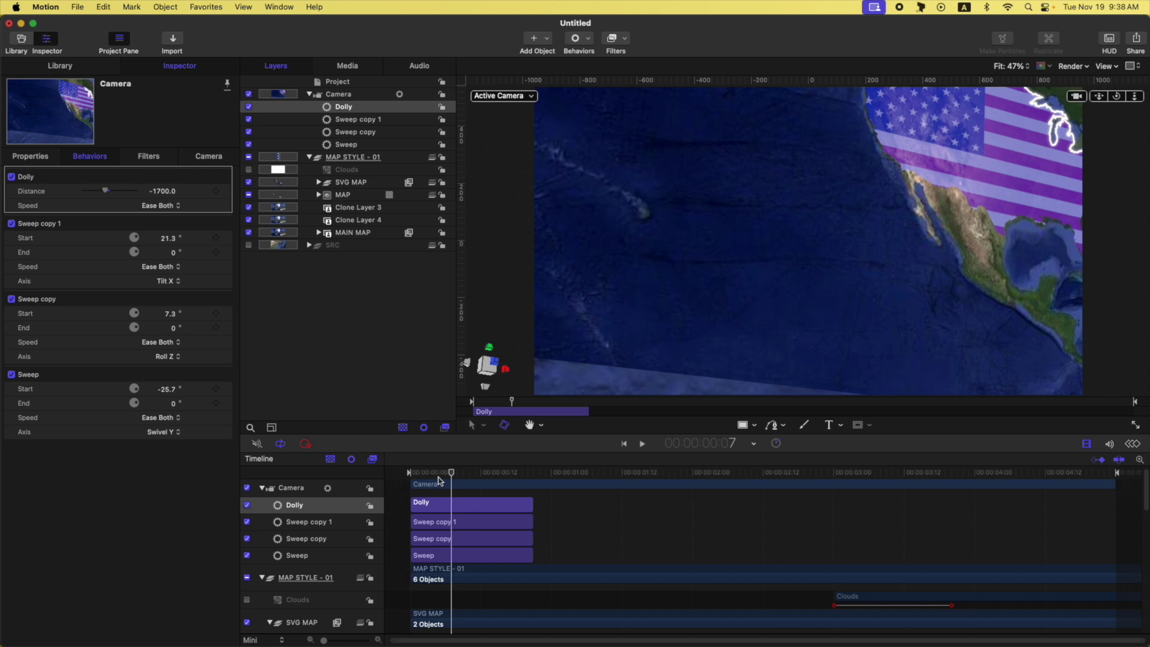
click(428, 475)
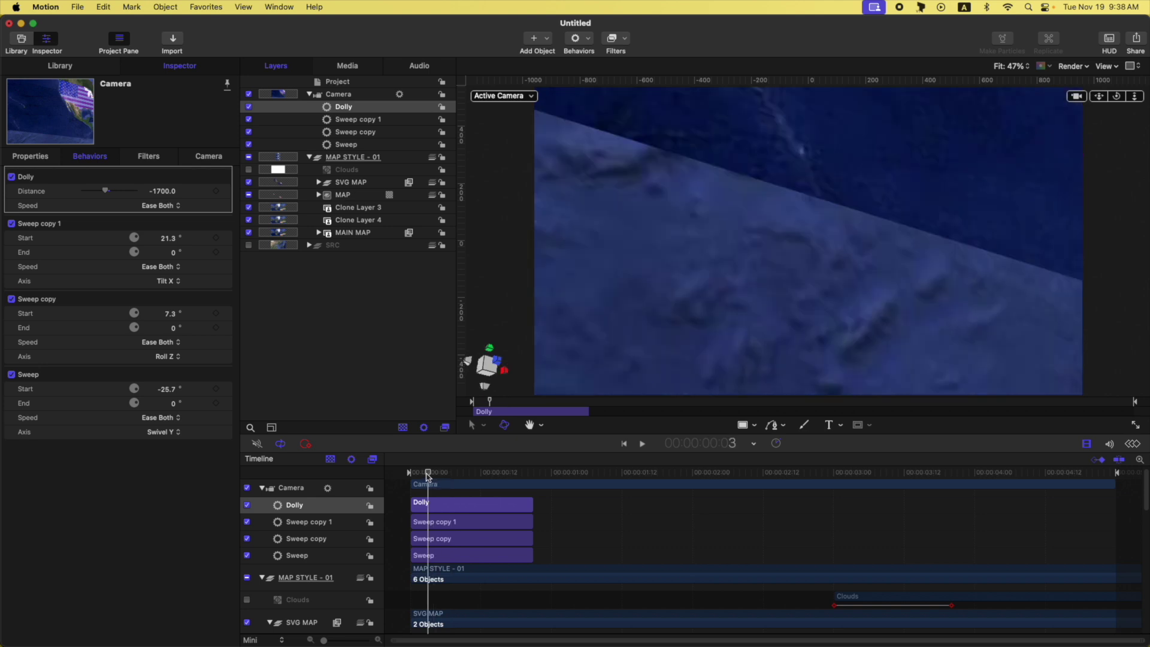
Step: Try a start angle of -14.8° for the swivel Sweep behavior and play the animation from the first frame
click(348, 145)
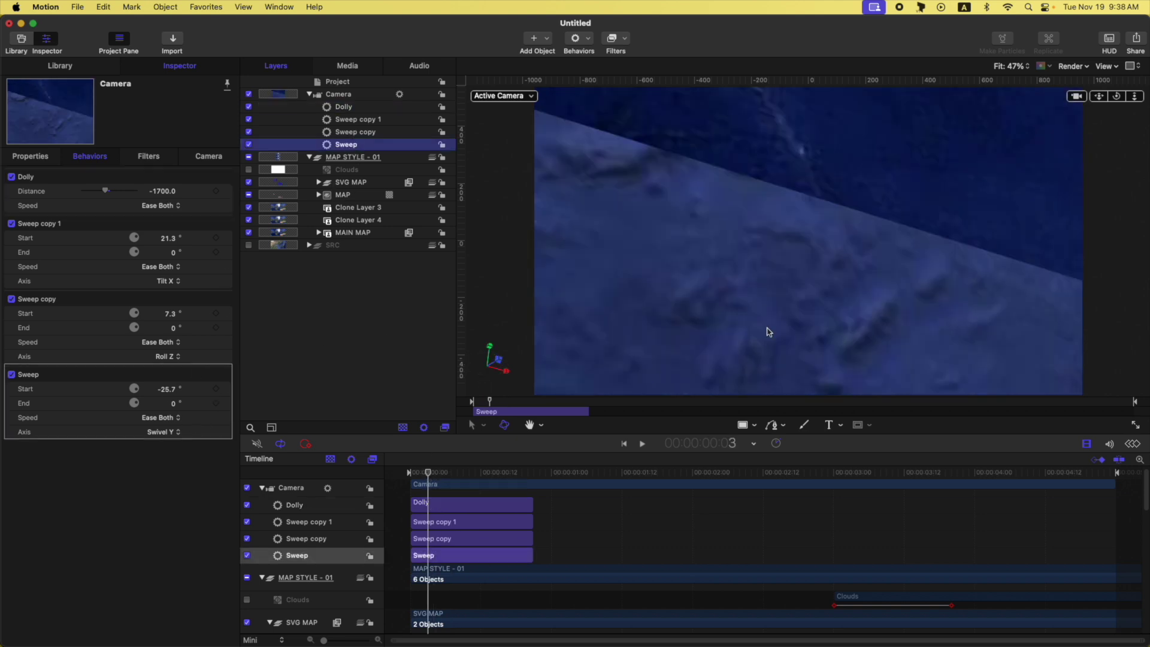
drag(166, 389, 188, 389)
key(Home)
key(space)
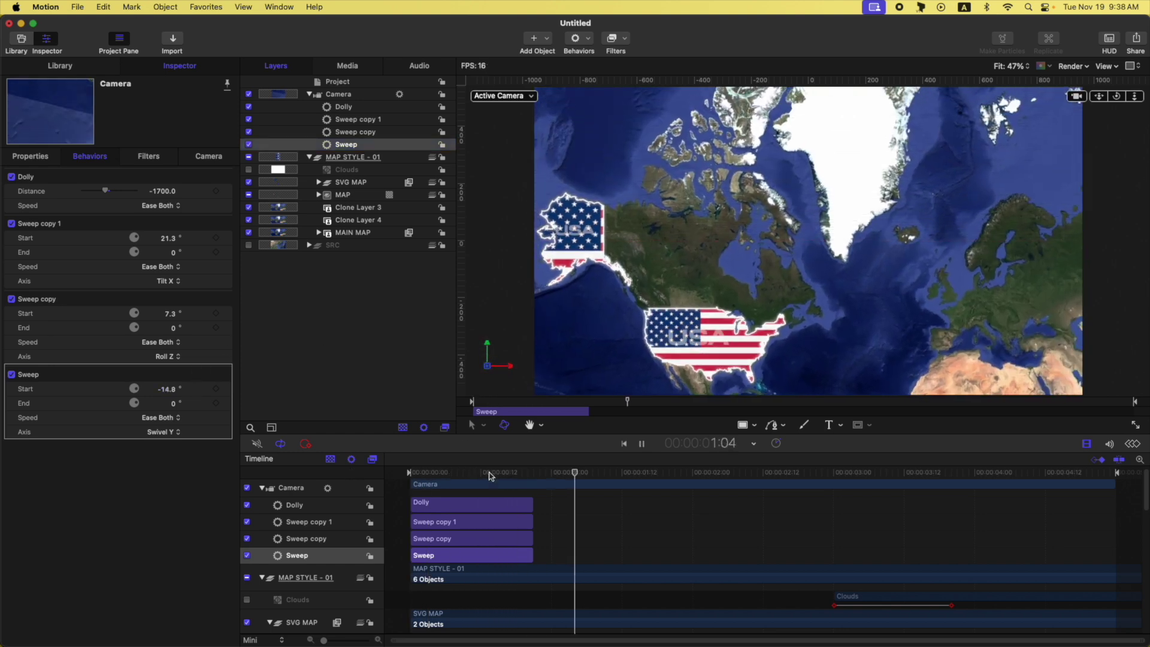
key(space)
key(Home)
mouse_move(389, 462)
mouse_down()
mouse_move(453, 464)
mouse_move(388, 466)
mouse_up()
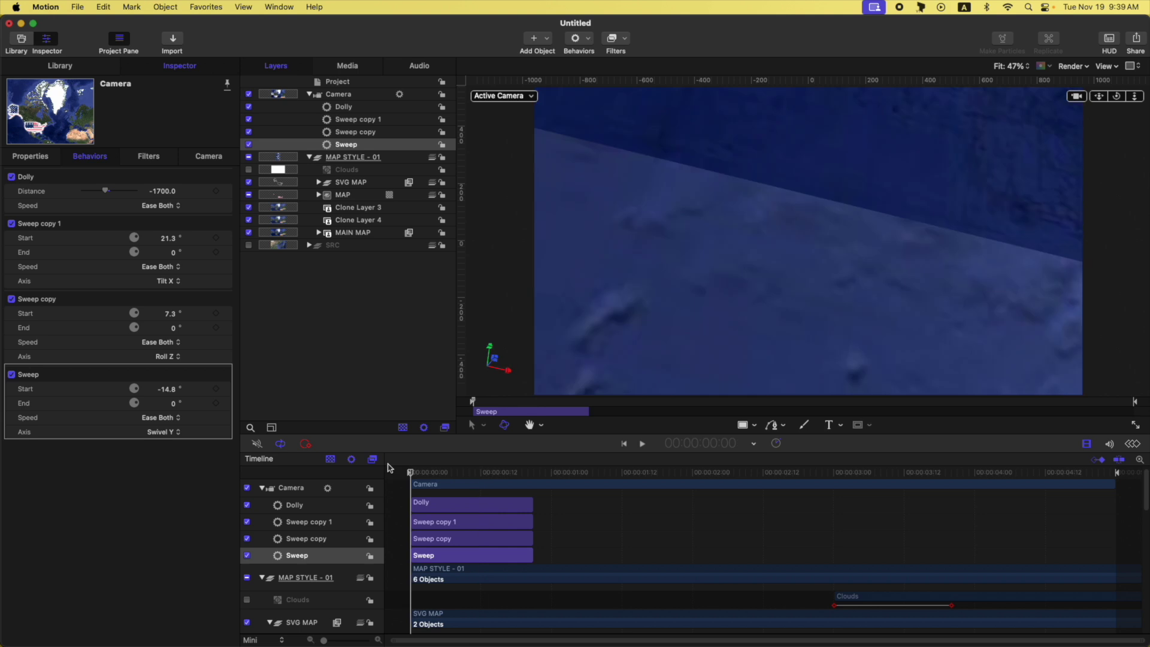
Step: Set the Sweep start angles to 1.9° for tilt, -14.1° for roll and -29.8° for swivel, and preview the camera move
click(173, 265)
click(339, 321)
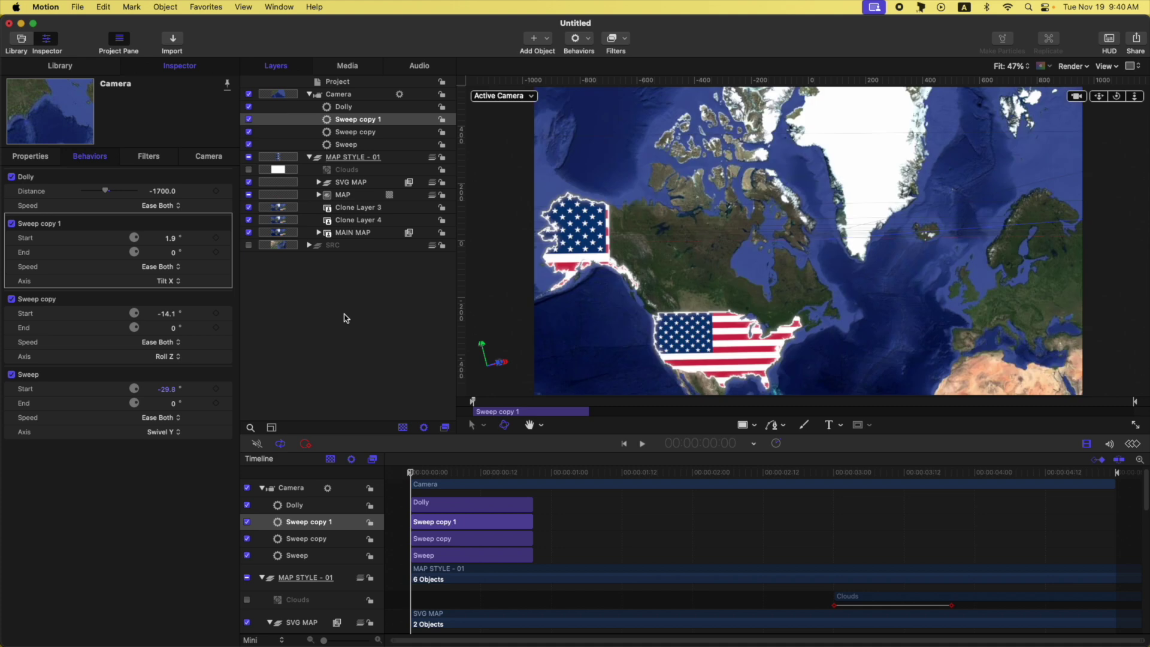
key(space)
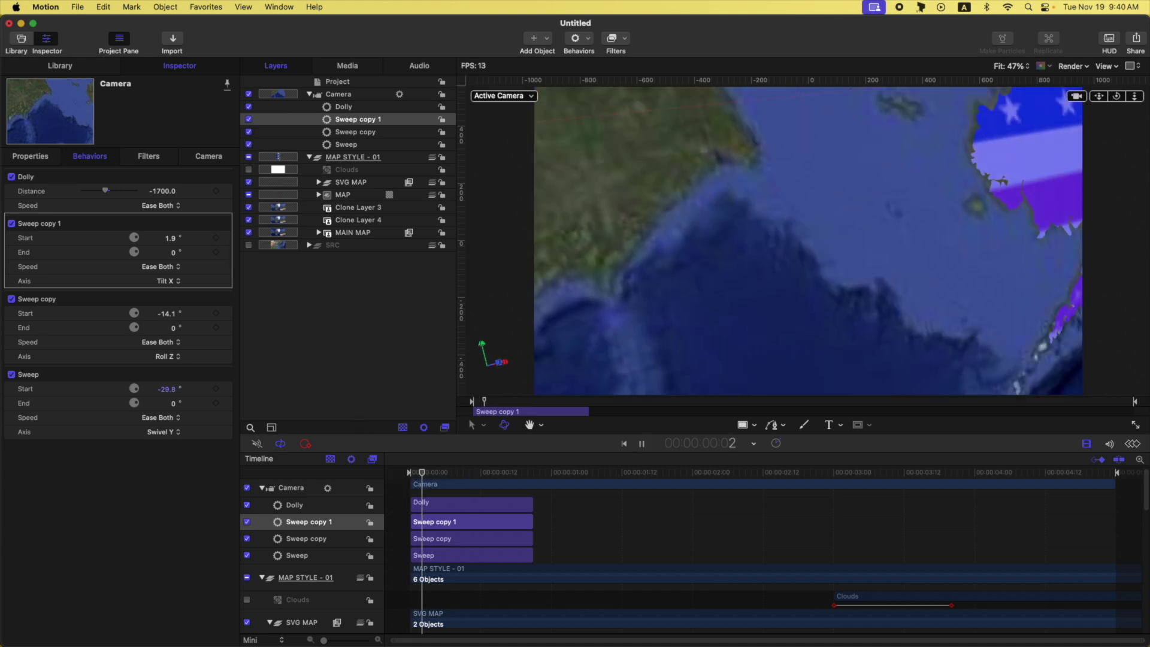
drag(444, 473, 527, 484)
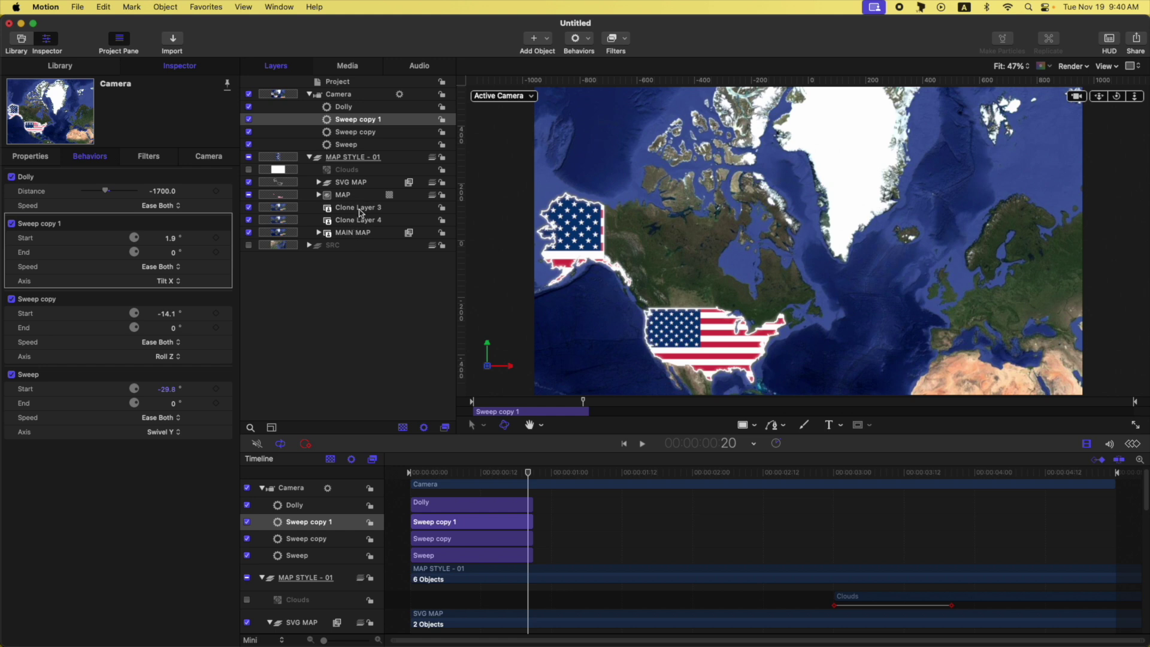
Step: Create a new group inside MAP STYLE - 01 and move Clone Layer 3, Clone Layer 4 and MAIN MAP into it
click(336, 207)
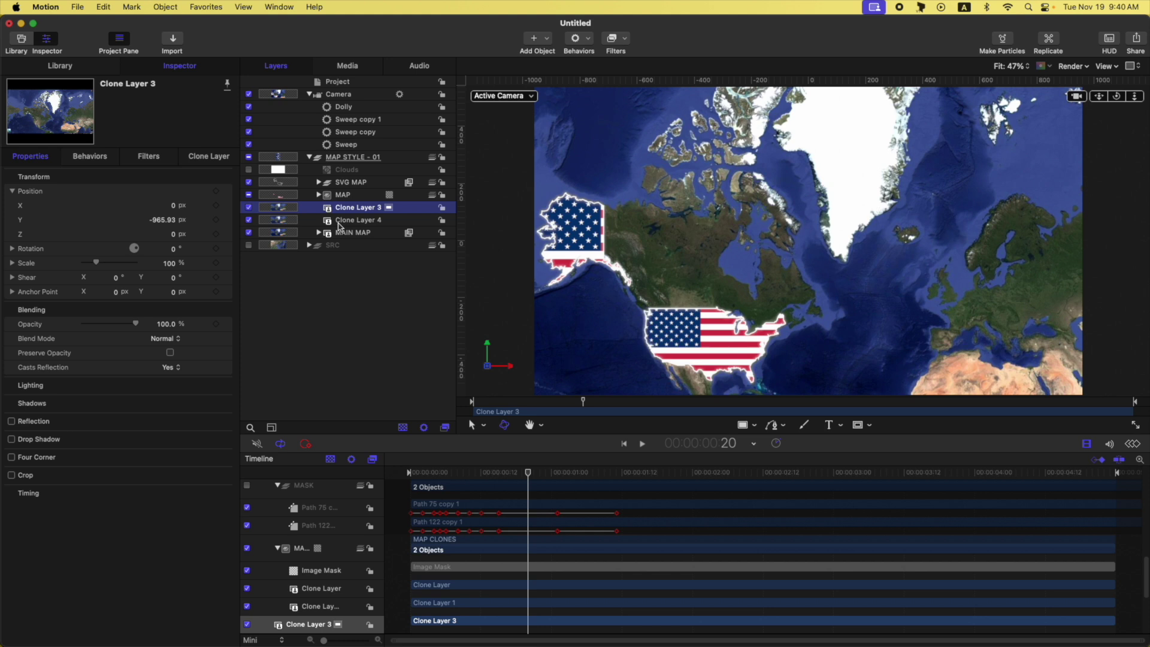
key(shift+super+n)
click(358, 221)
shift+click(347, 245)
drag(348, 223, 355, 208)
Step: Rename the new group WORLD MAP and move the Contrast filter from MAIN MAP onto the group
click(359, 207)
double_click(363, 208)
text(MAP)
key(super+a)
text(WORLD MAP)
key(Return)
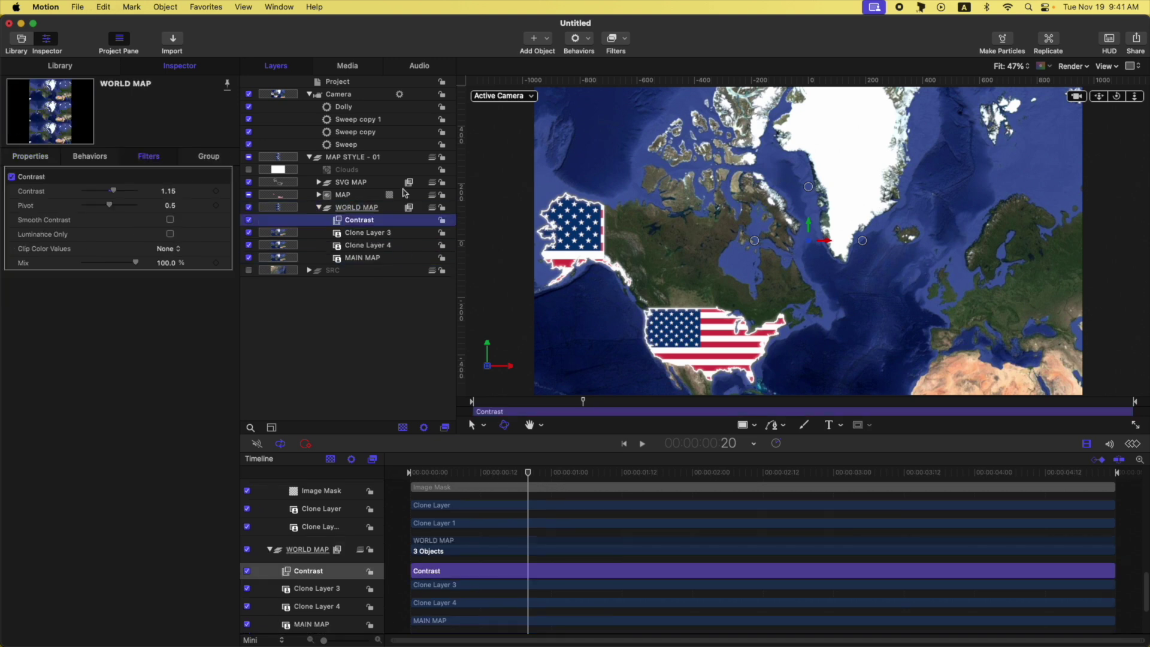
Step: Add a Gaussian Blur filter to the WORLD MAP group and keyframe its amount at 0 on frame 20
click(357, 207)
click(618, 41)
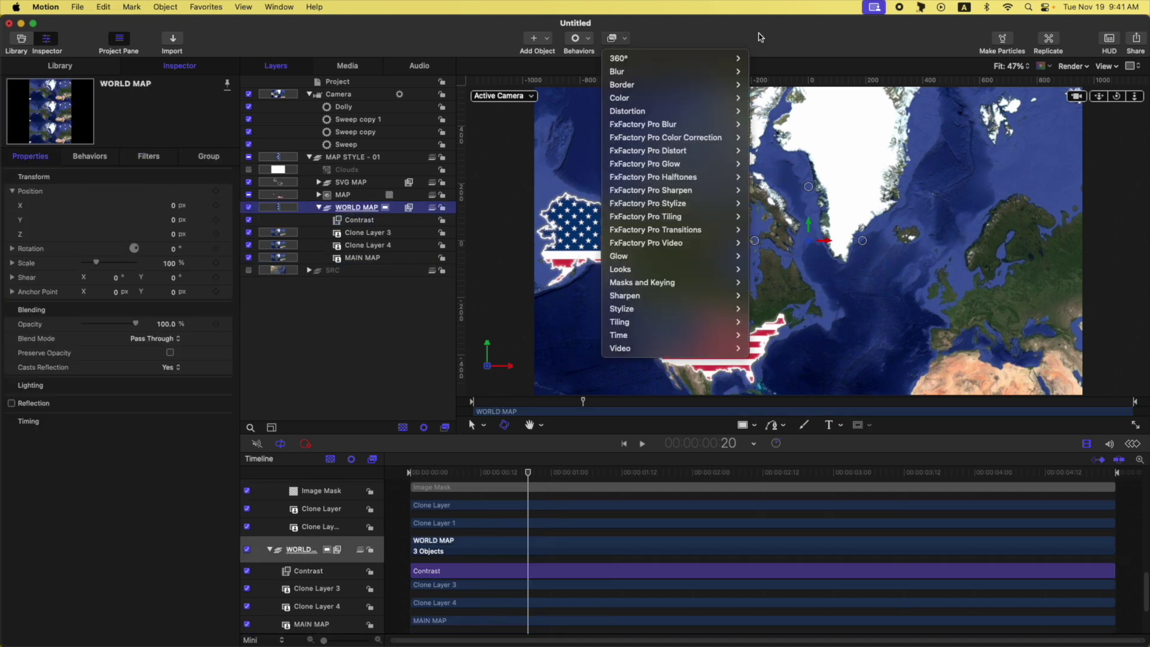
mouse_move(668, 71)
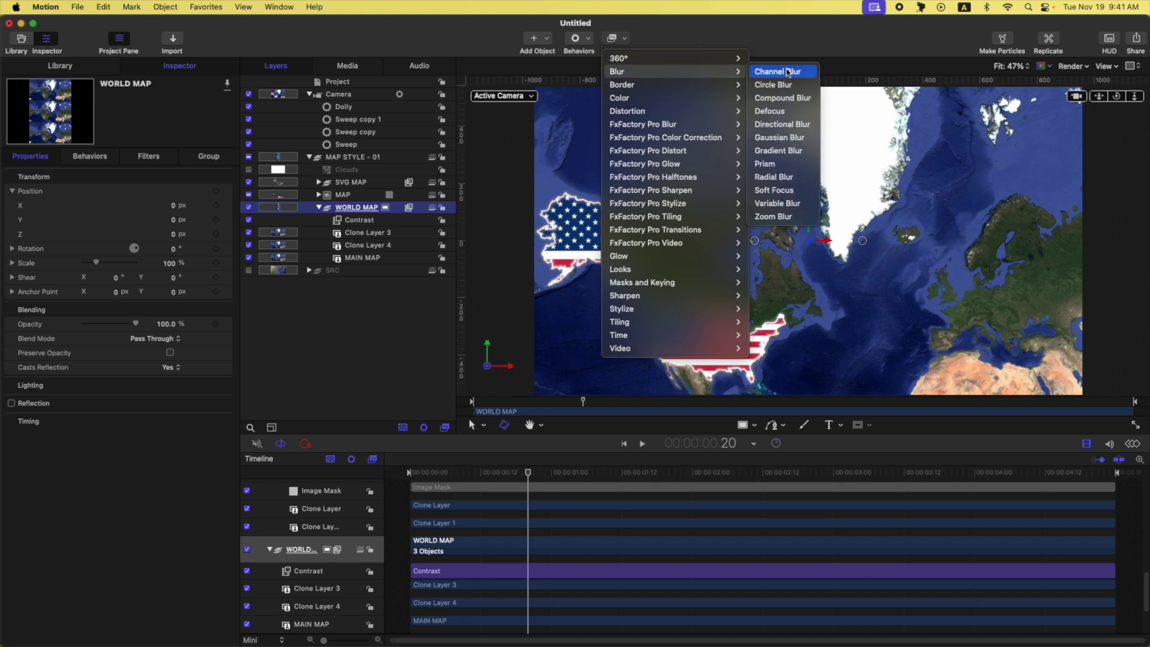
click(796, 138)
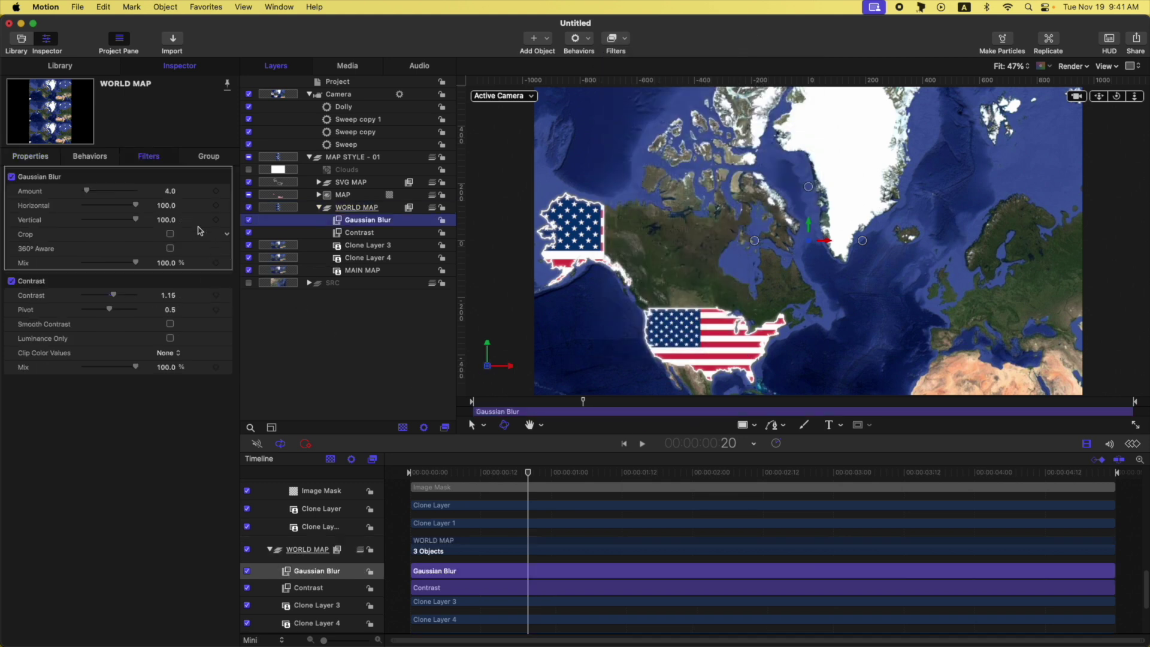
drag(86, 191, 82, 190)
Step: Keyframe the Gaussian Blur amount at 35 at 1:16 and play the animation from the start
key(shift+Right)
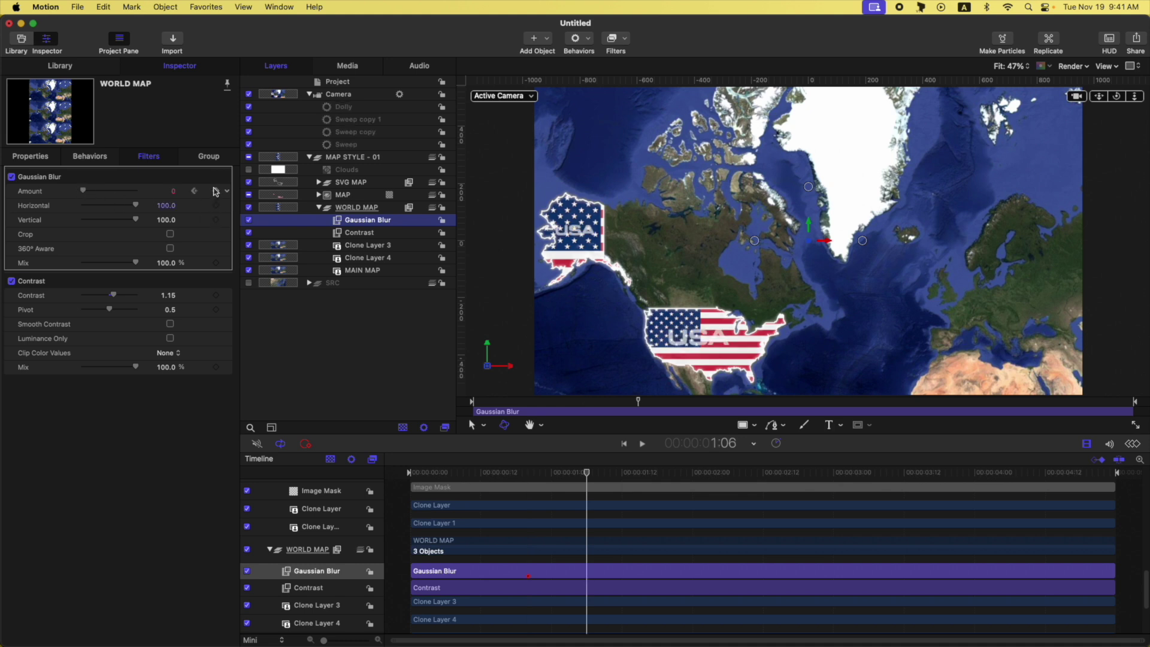
key(shift+Right)
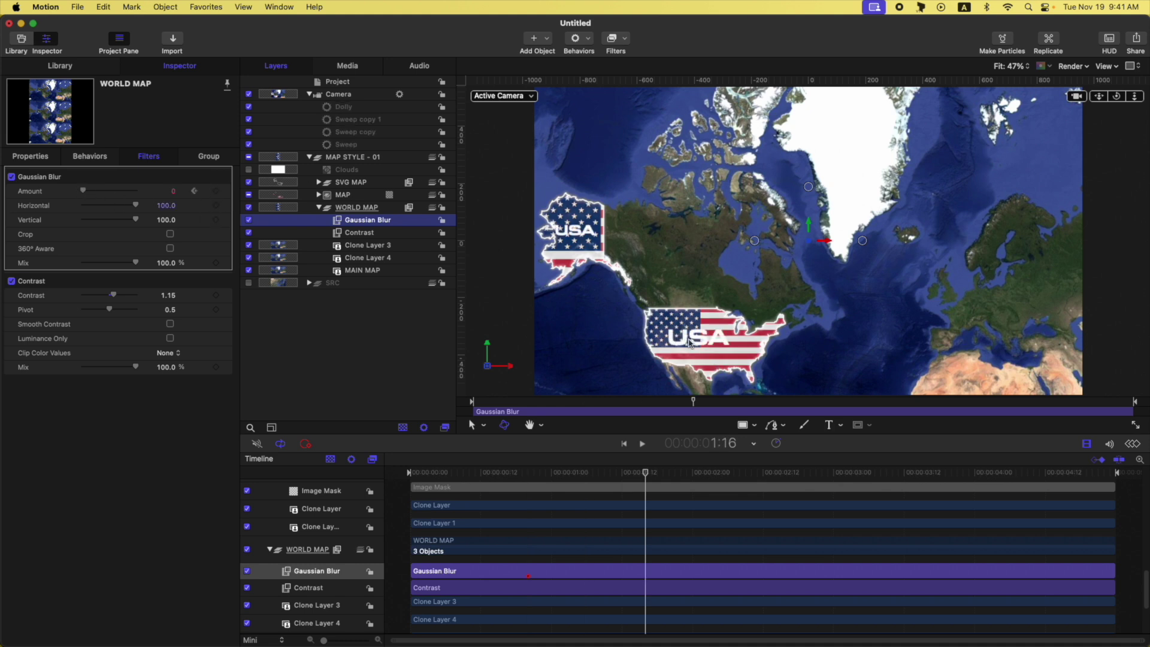
drag(84, 190, 103, 191)
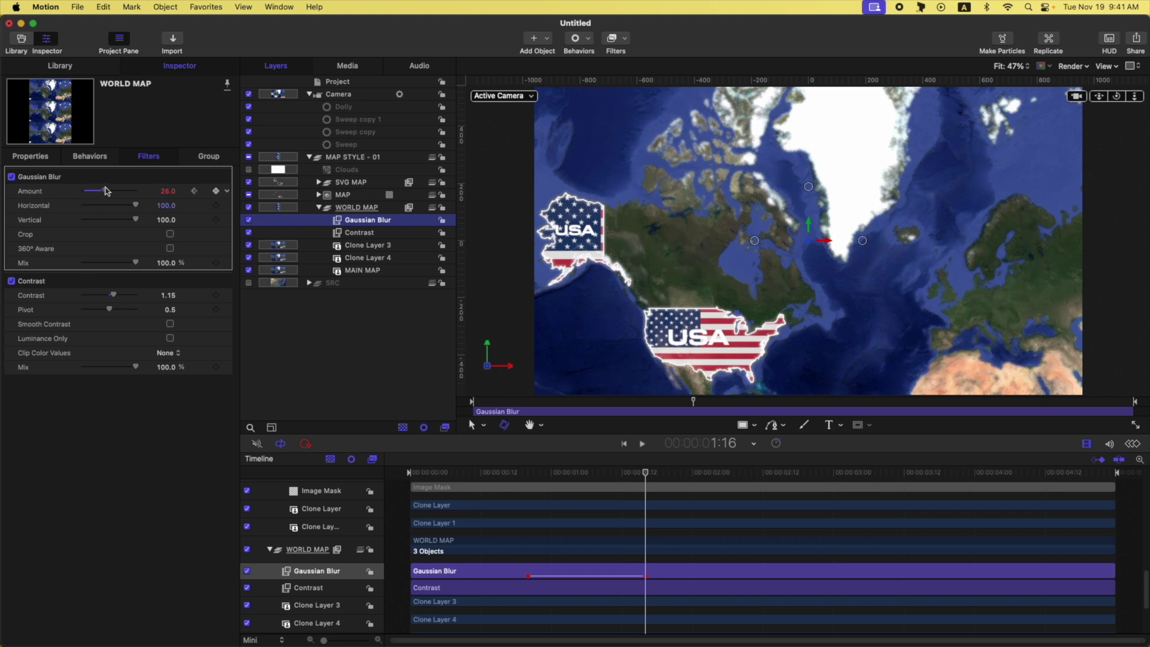
click(167, 191)
text(35)
key(Return)
key(Home)
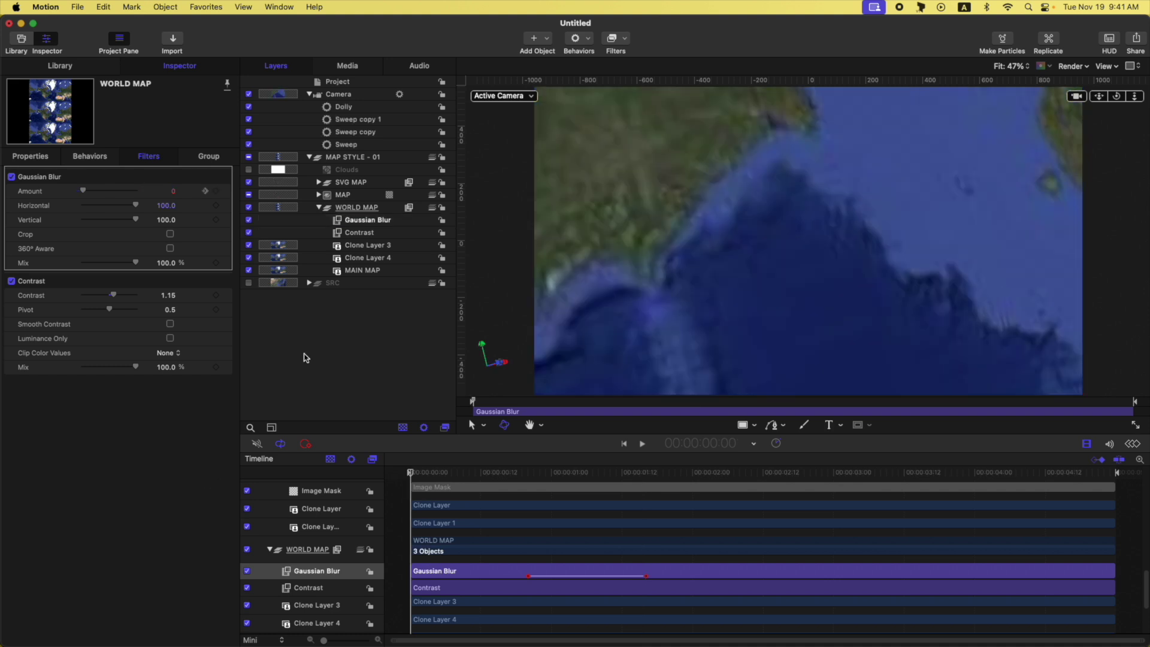
click(303, 354)
key(space)
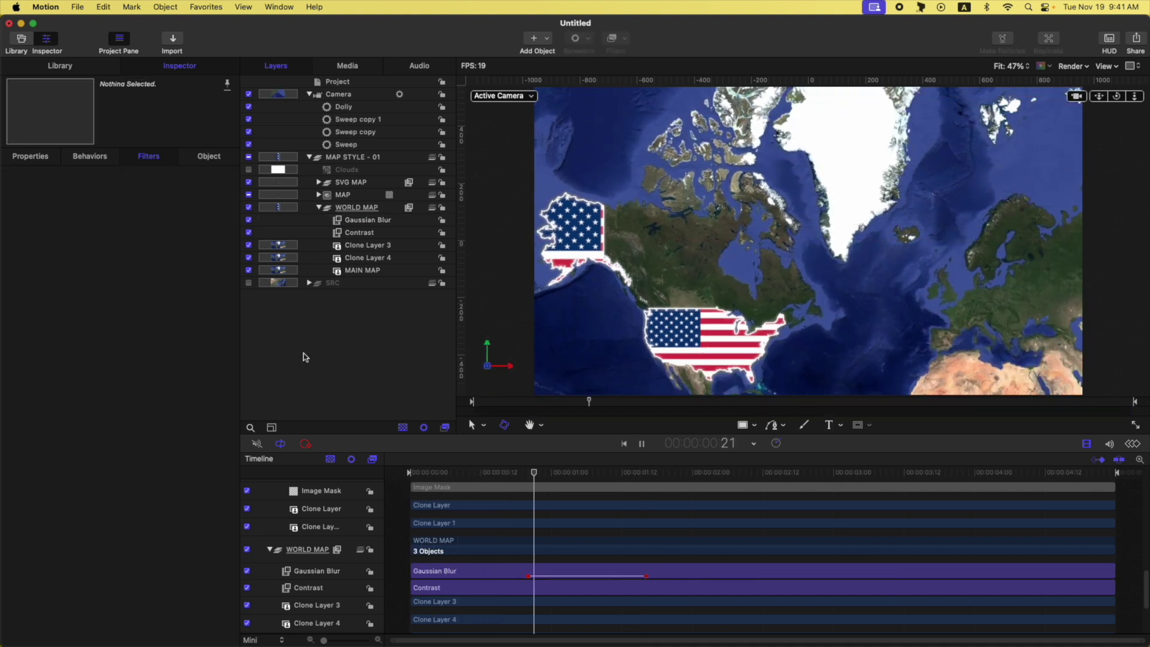
Step: Keyframe the current Gaussian Blur amount at 3:00 and set it to 0 at 3:20
click(833, 474)
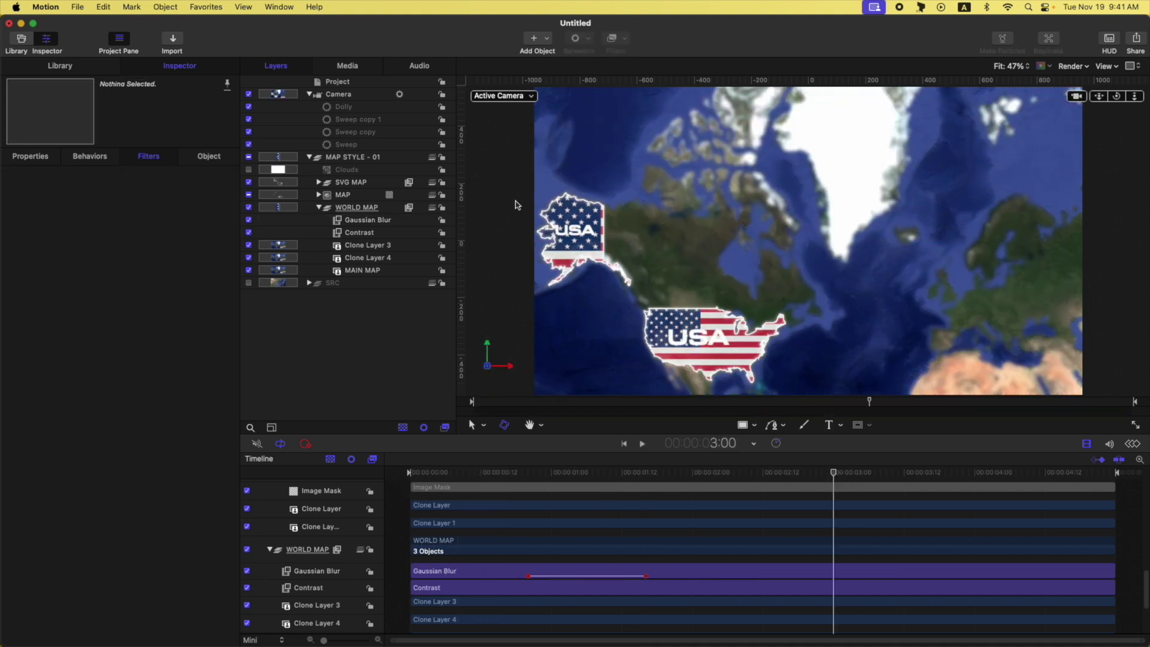
scroll(861, 476, up, 10)
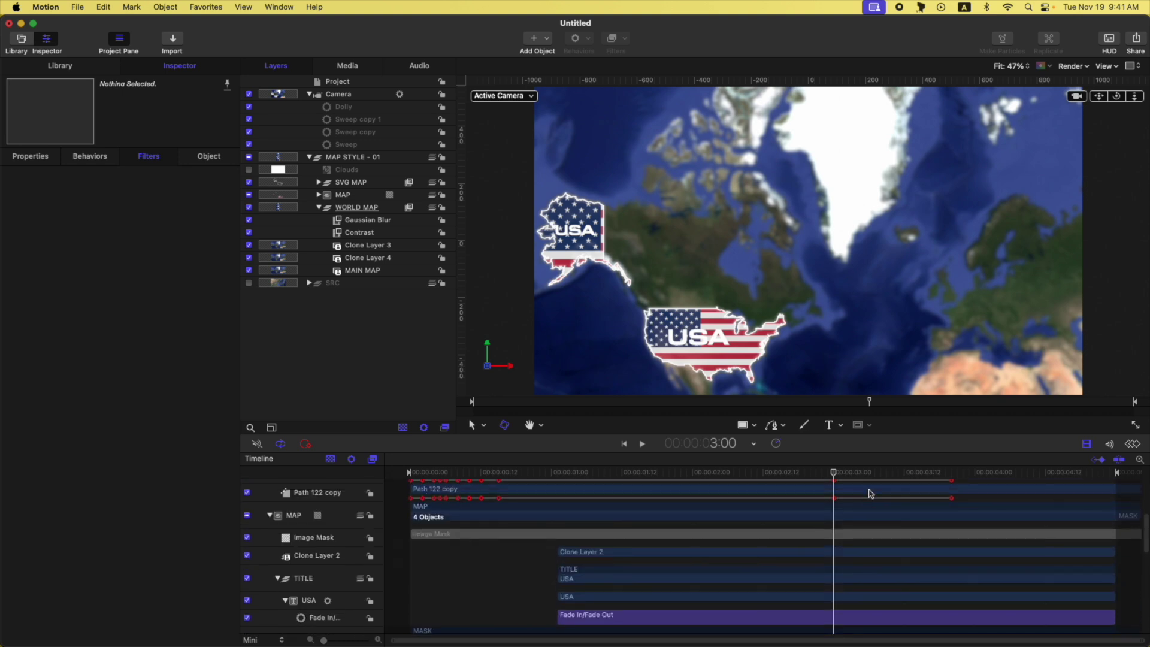
click(384, 222)
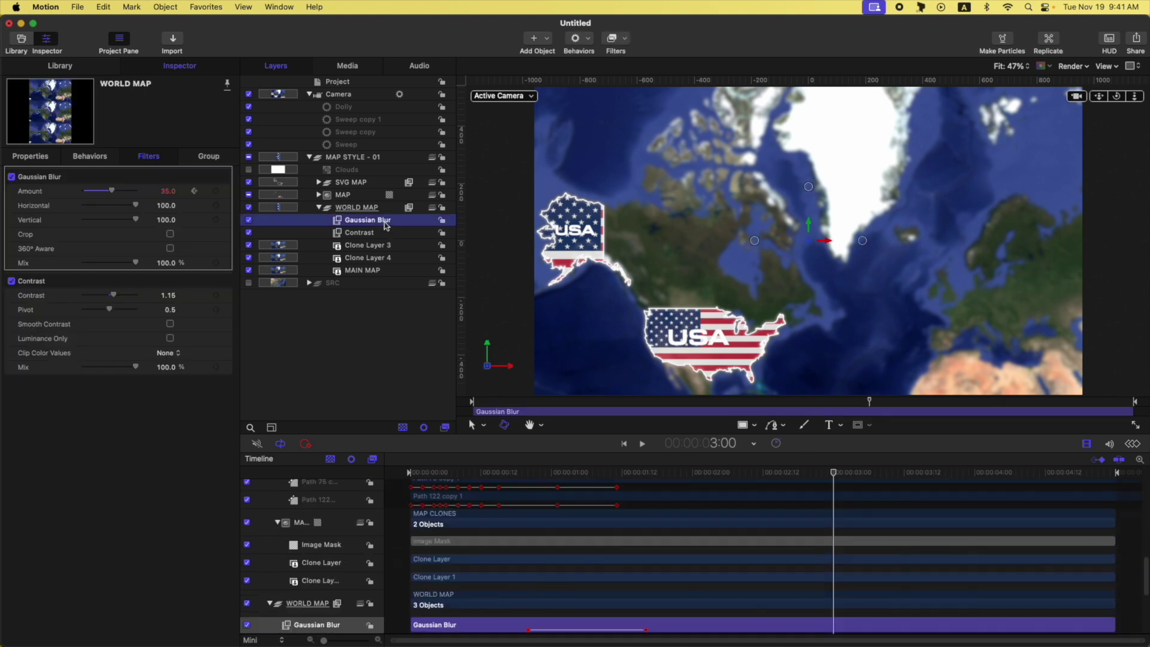
click(216, 191)
scroll(961, 515, up, 3)
click(951, 472)
drag(112, 190, 2, 193)
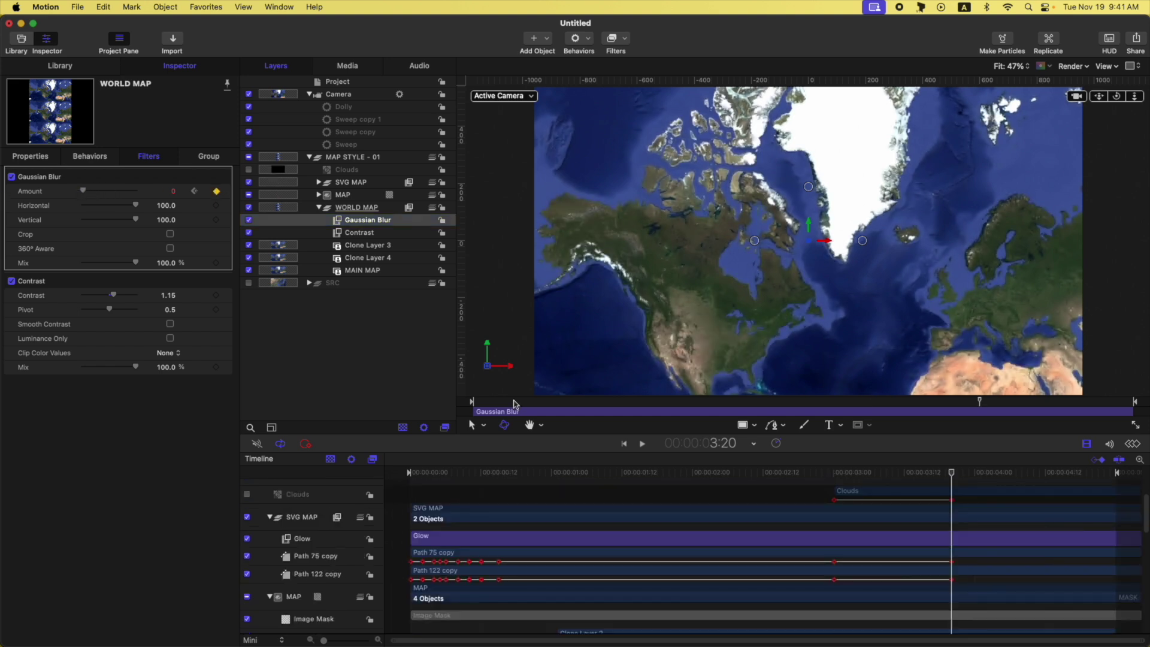
Step: Play the animation from the first frame and scrub around the start of the blur to check the timing
key(Home)
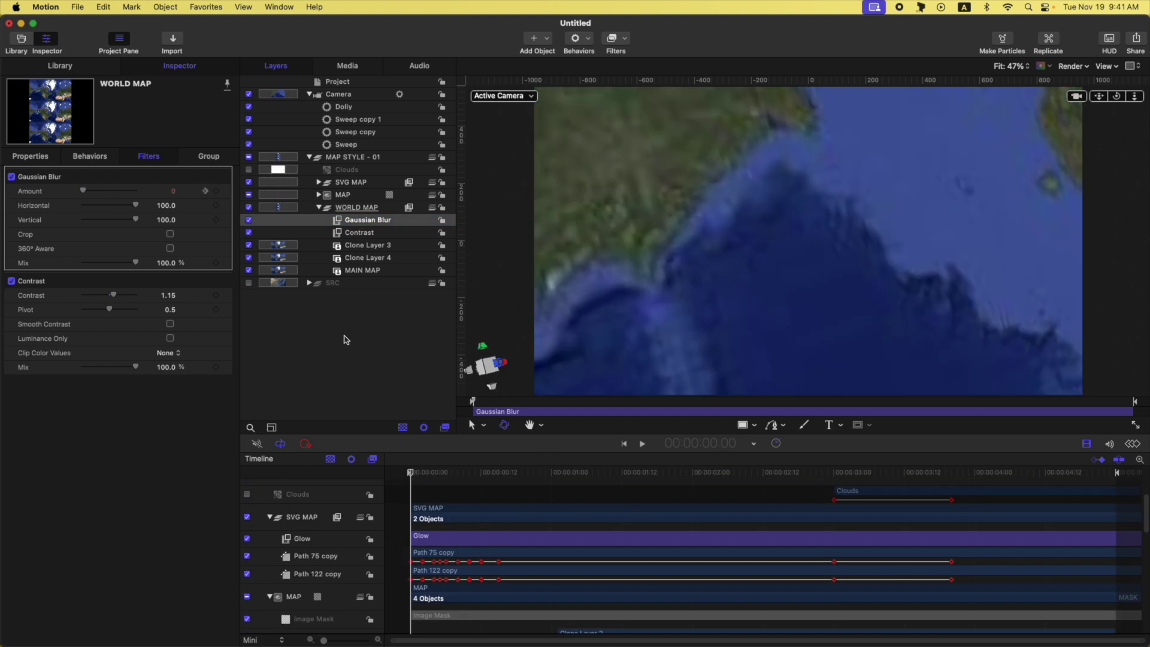
key(super+r)
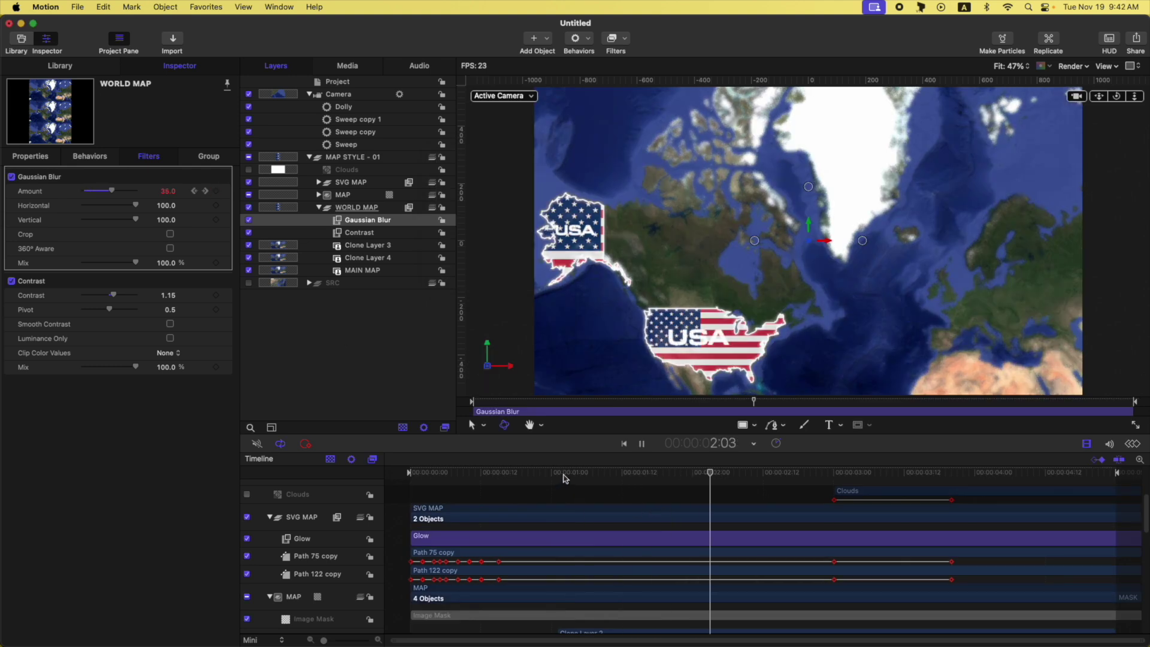
key(space)
drag(564, 475, 539, 473)
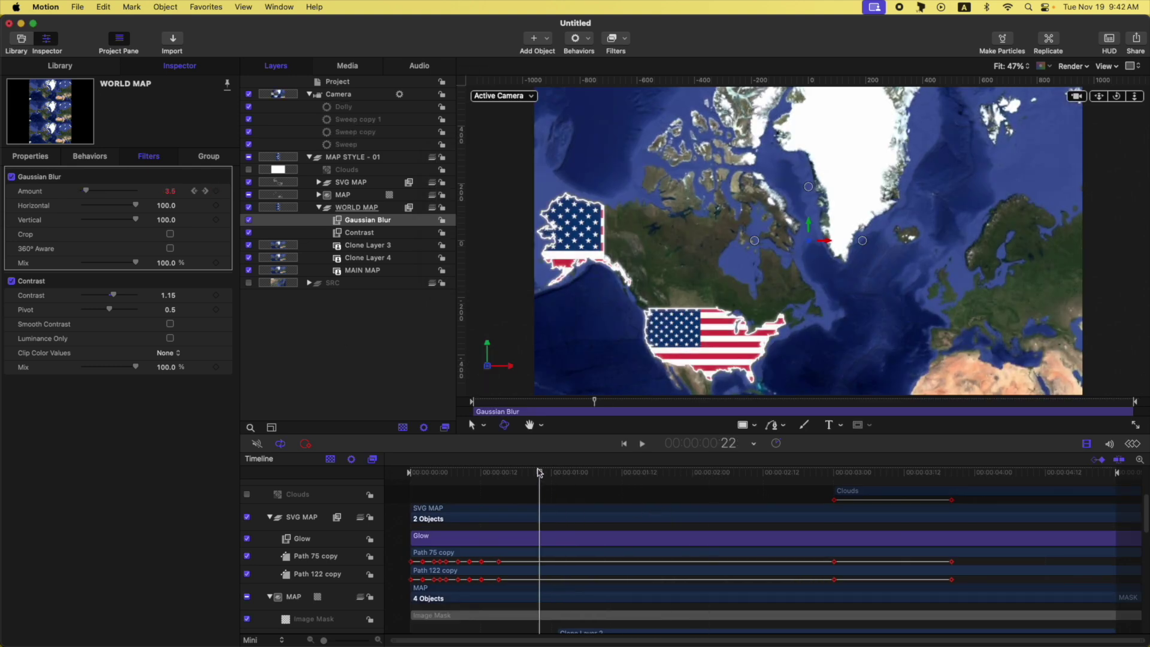
Step: Extend the Dolly and all three Sweep behaviors to end at about 1:13 and play the animation
scroll(533, 492, up, 5)
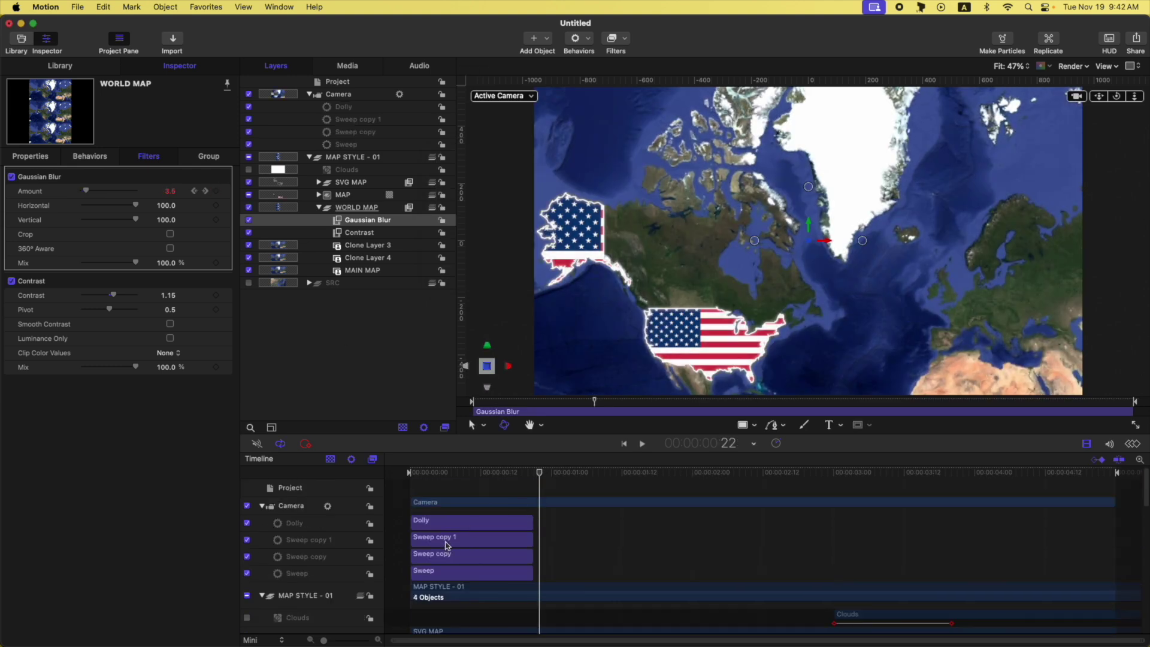
click(535, 475)
drag(535, 475, 623, 475)
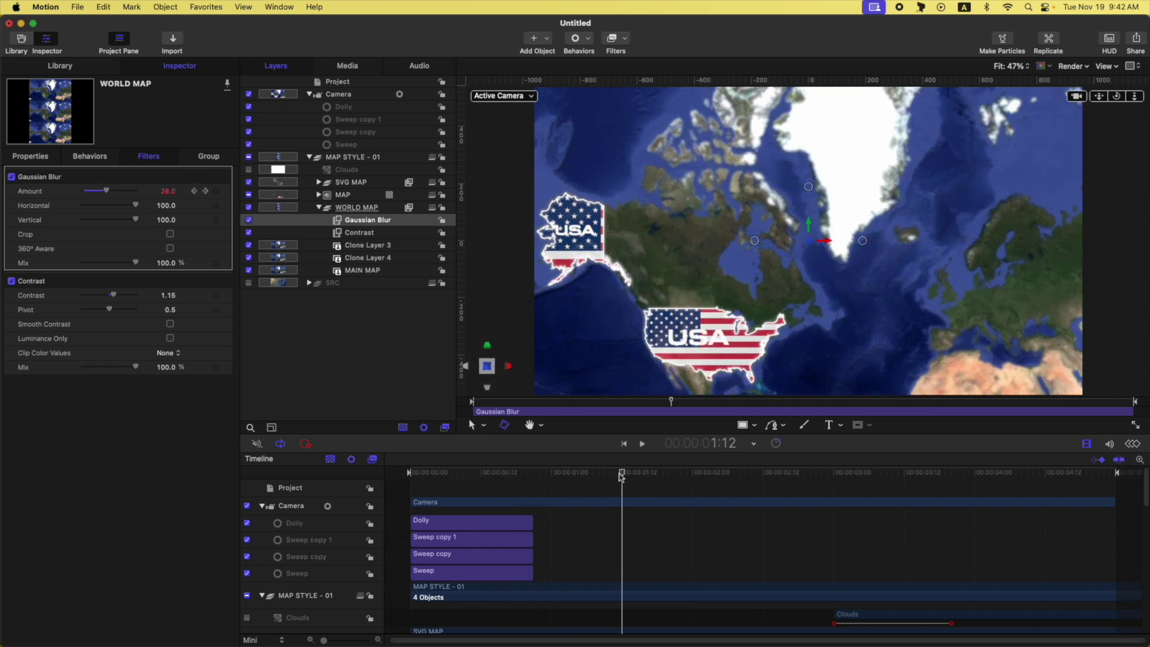
click(367, 333)
key(space)
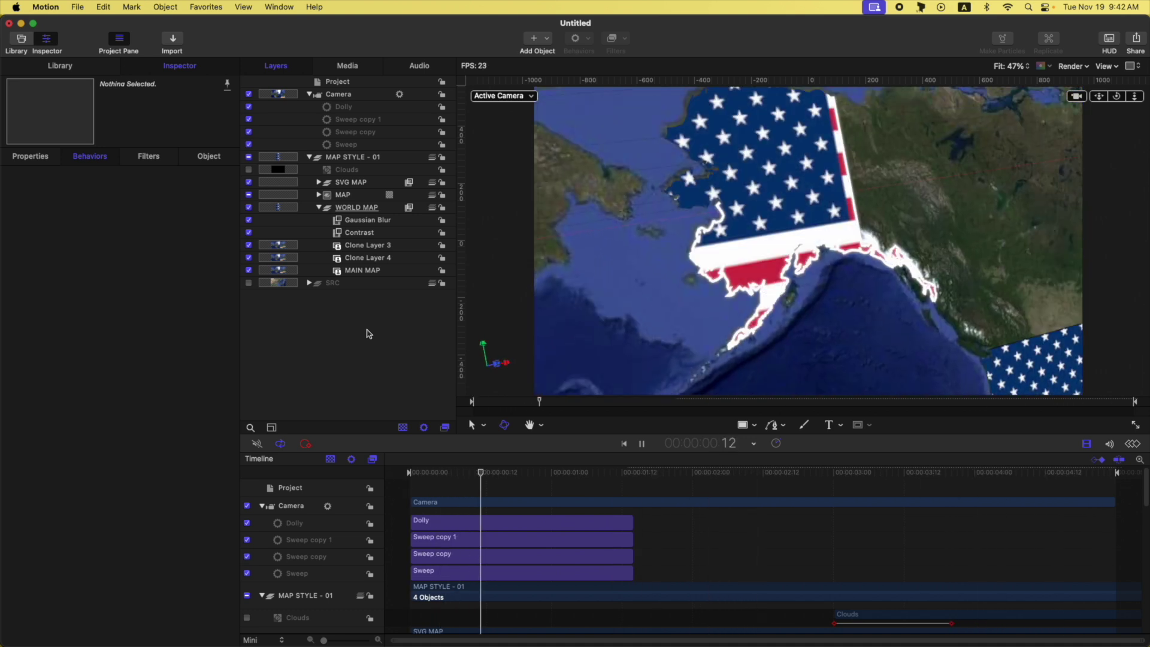
Step: Stop playback at the first frame, and collapse and lock the MAP STYLE - 01 group
key(space)
key(Home)
click(309, 157)
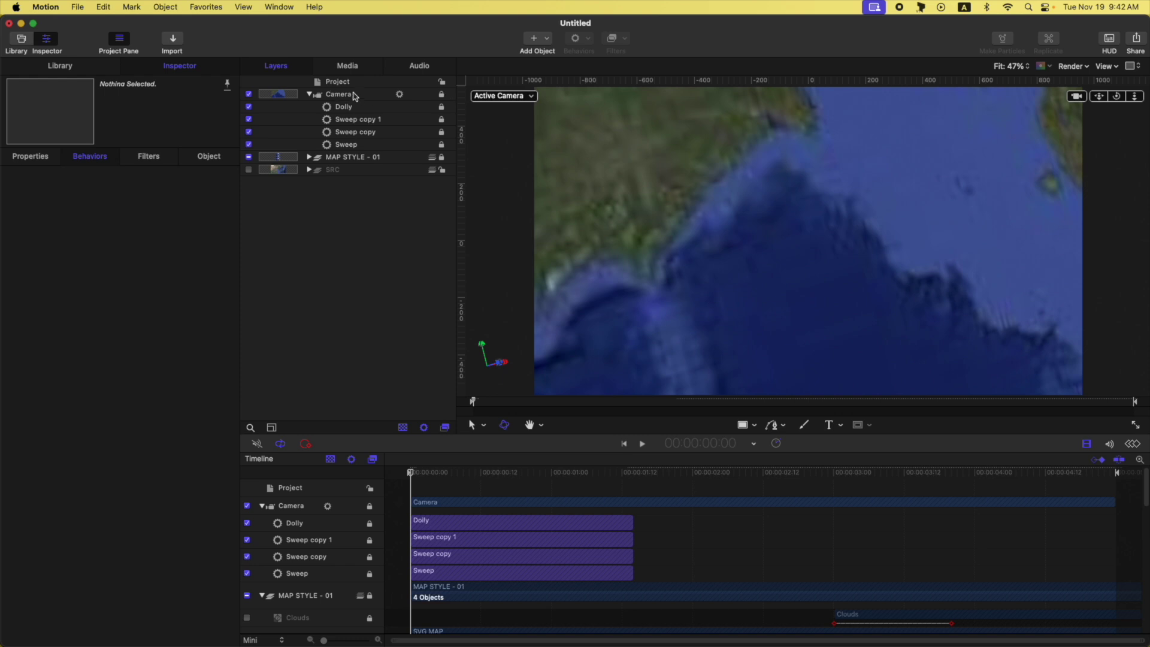
Step: Unlock the Camera and rename it MAP STYLE 01 - CAM
click(355, 96)
click(441, 95)
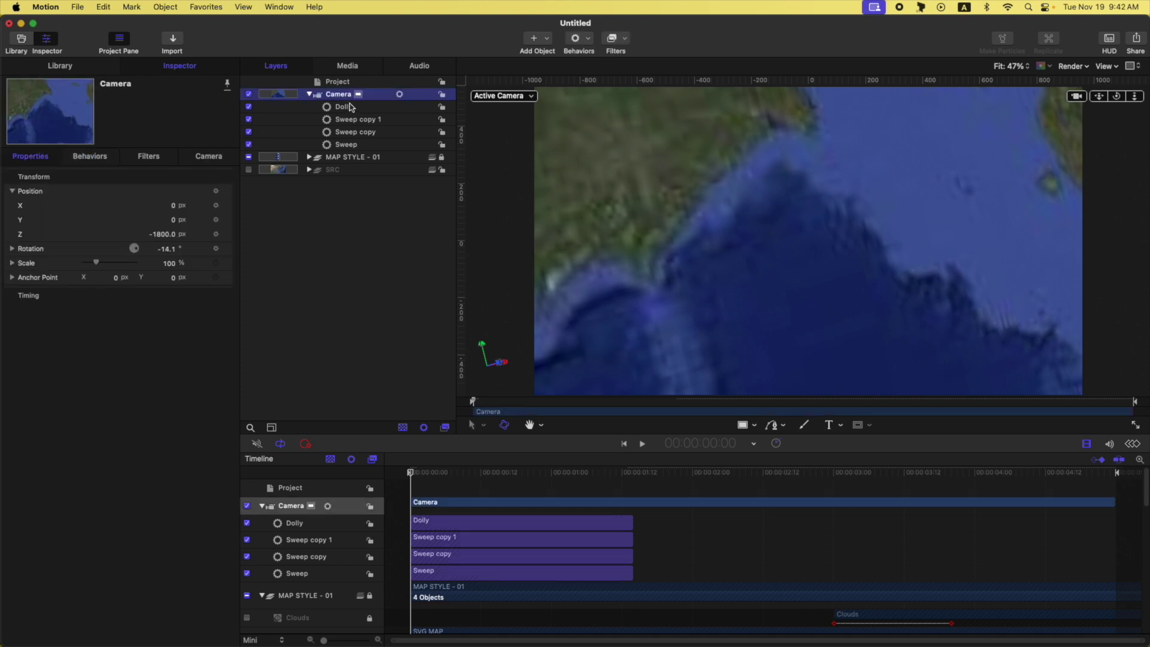
double_click(338, 95)
text(CAM)
key(super+a)
text(MAP STYLE 01 - CAM)
key(Return)
Step: Lock and collapse the renamed camera, and turn off both it and the MAP STYLE - 01 group
click(309, 94)
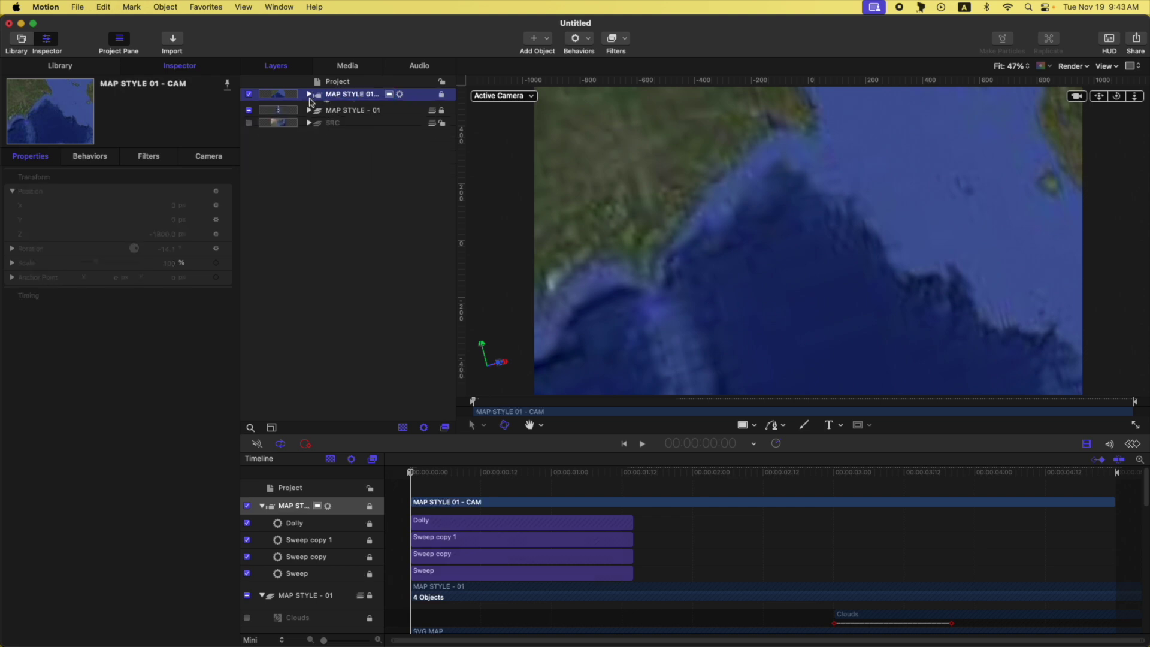
click(248, 94)
click(248, 107)
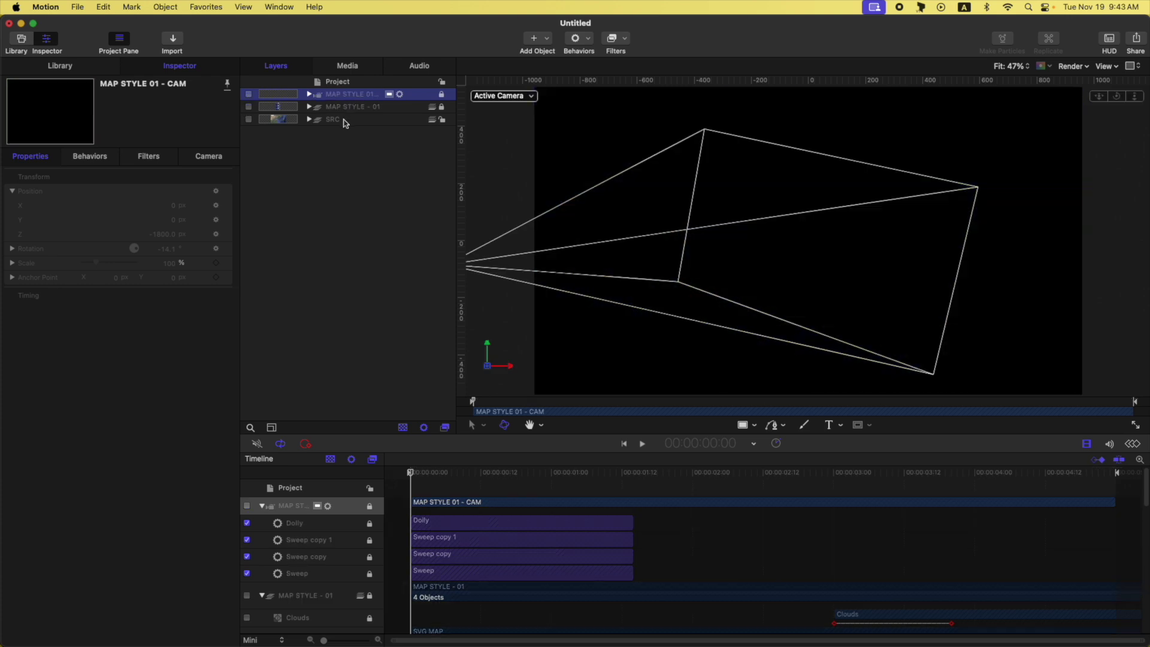
Step: Clone the KOREA MAP image from the SRC group and place the clone in a new group above all other layers
click(333, 119)
click(309, 119)
click(363, 133)
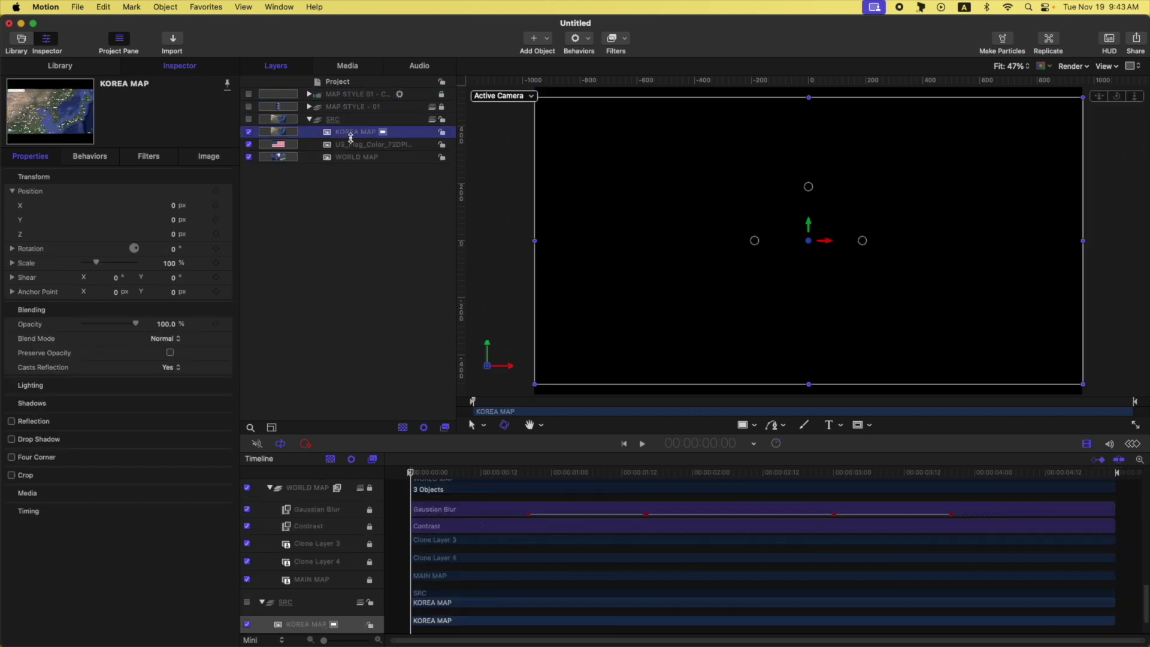
key(k)
drag(363, 133, 378, 97)
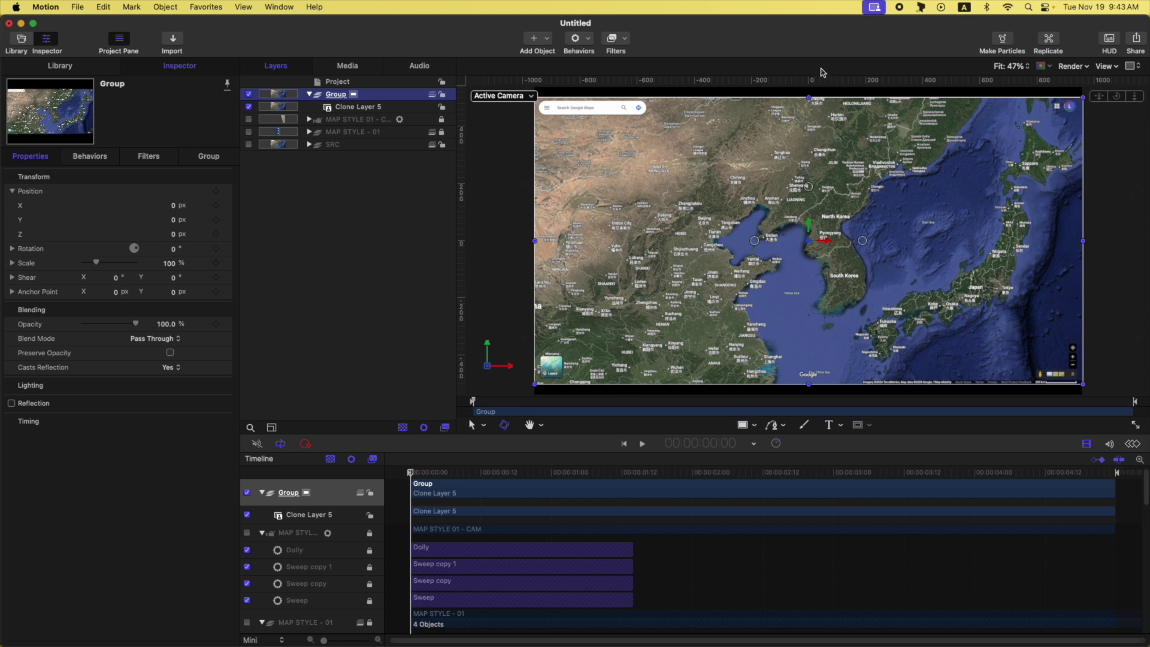
Step: Switch to Pixelmator Pro to view the world file's KR and KP layers, and collapse the country group in Motion's MAP.motn project
key(super+Tab)
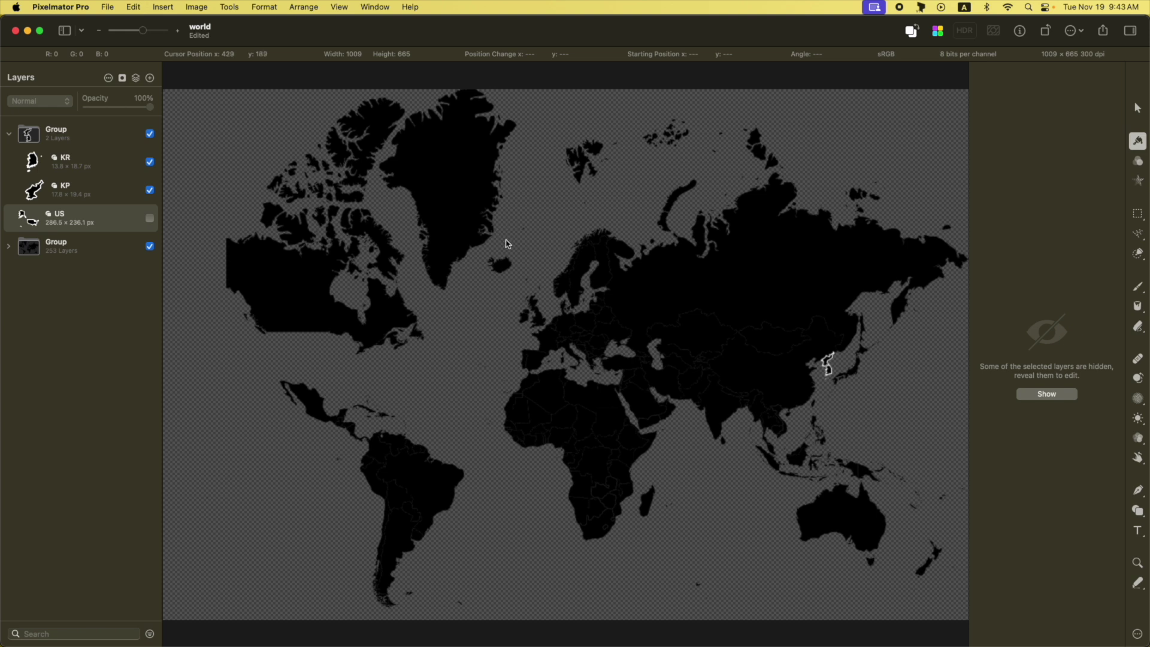
click(107, 142)
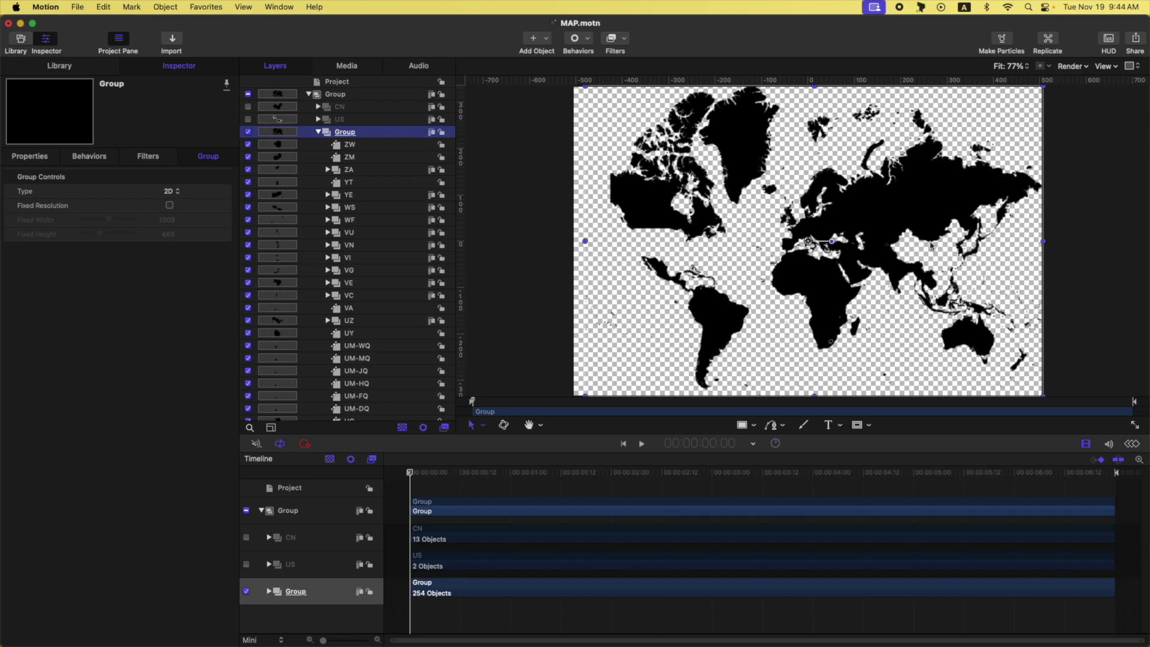
click(318, 132)
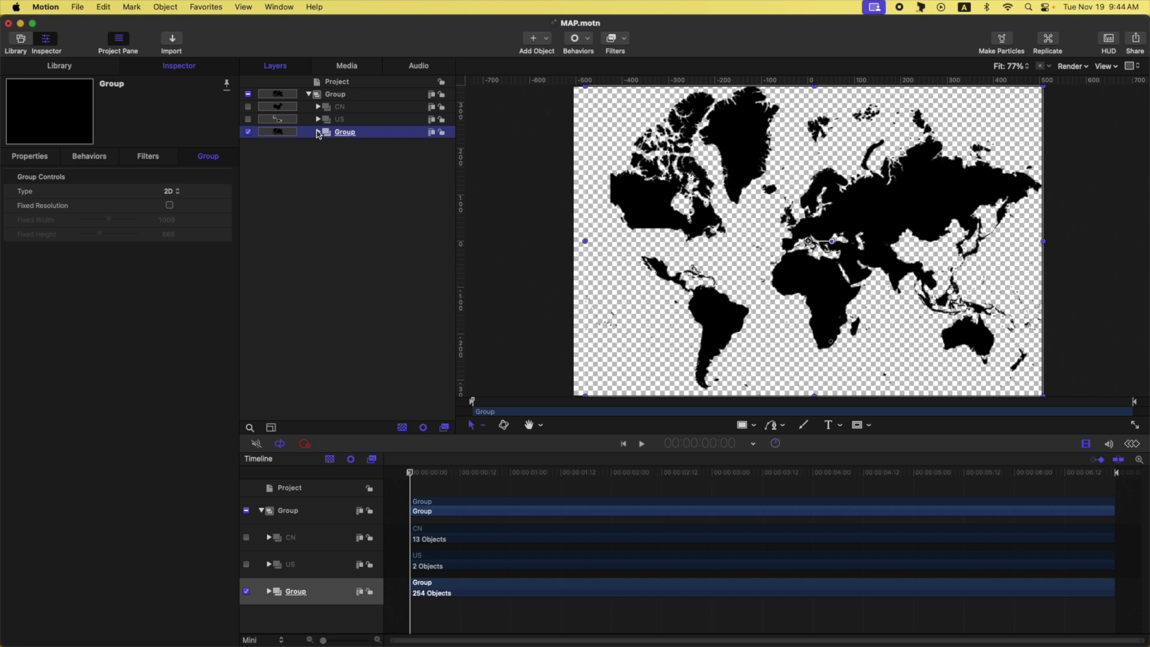
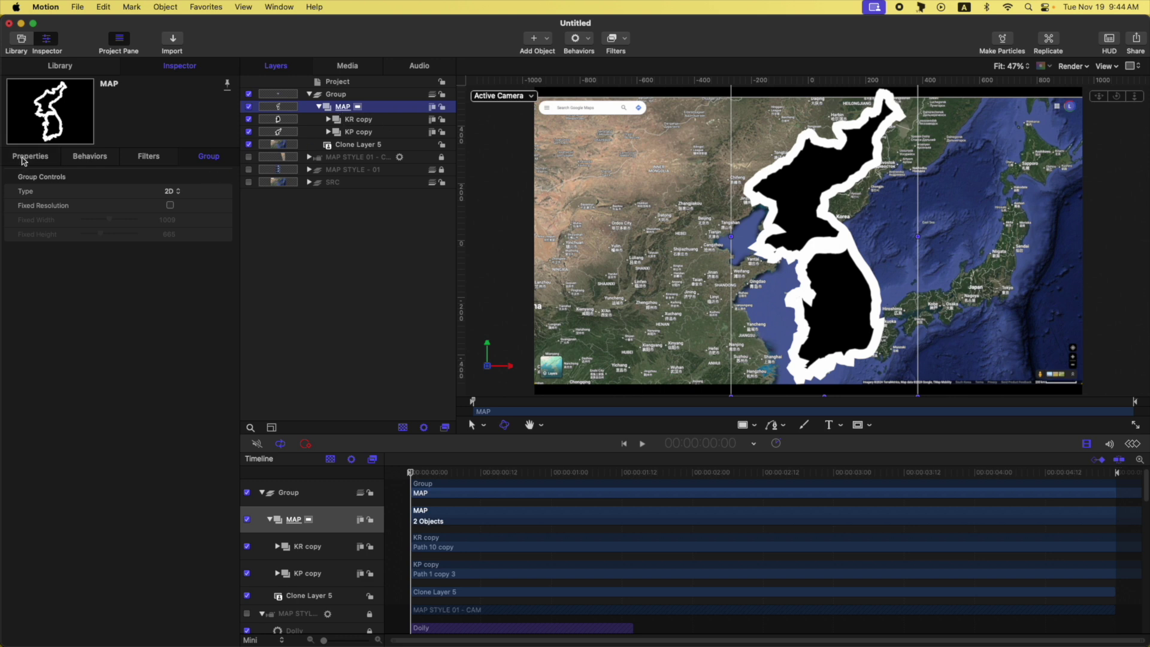
Step: Show the MAP group's transform properties, and rename the Clone Layer 5 satellite image to KOREA MAP
click(23, 157)
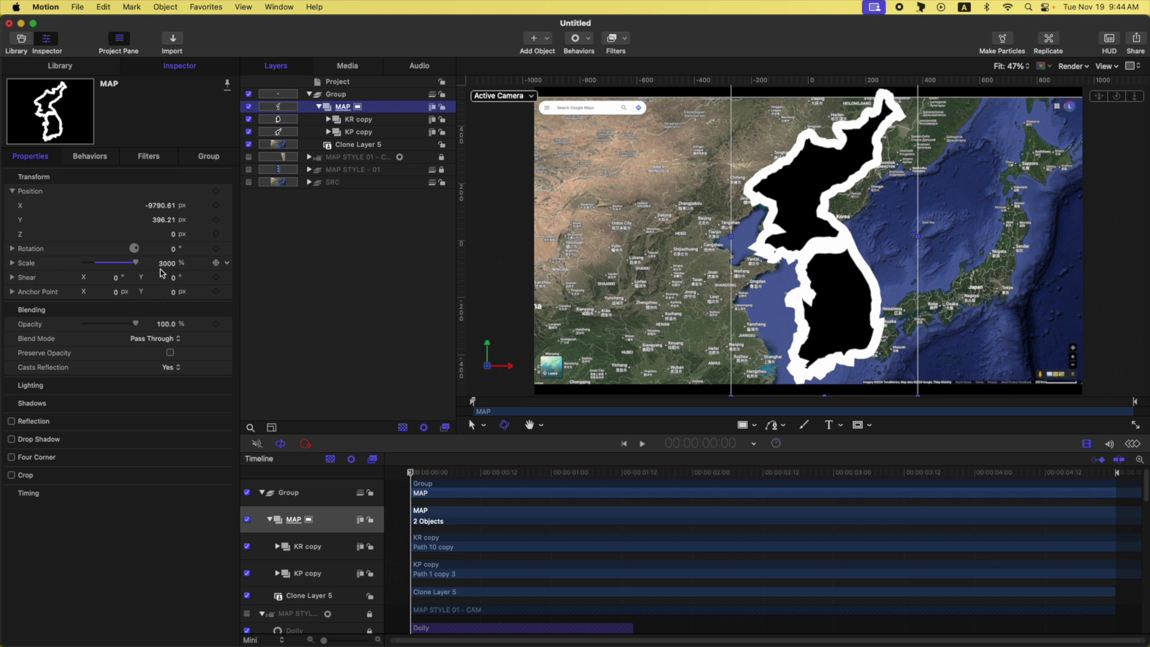
click(368, 146)
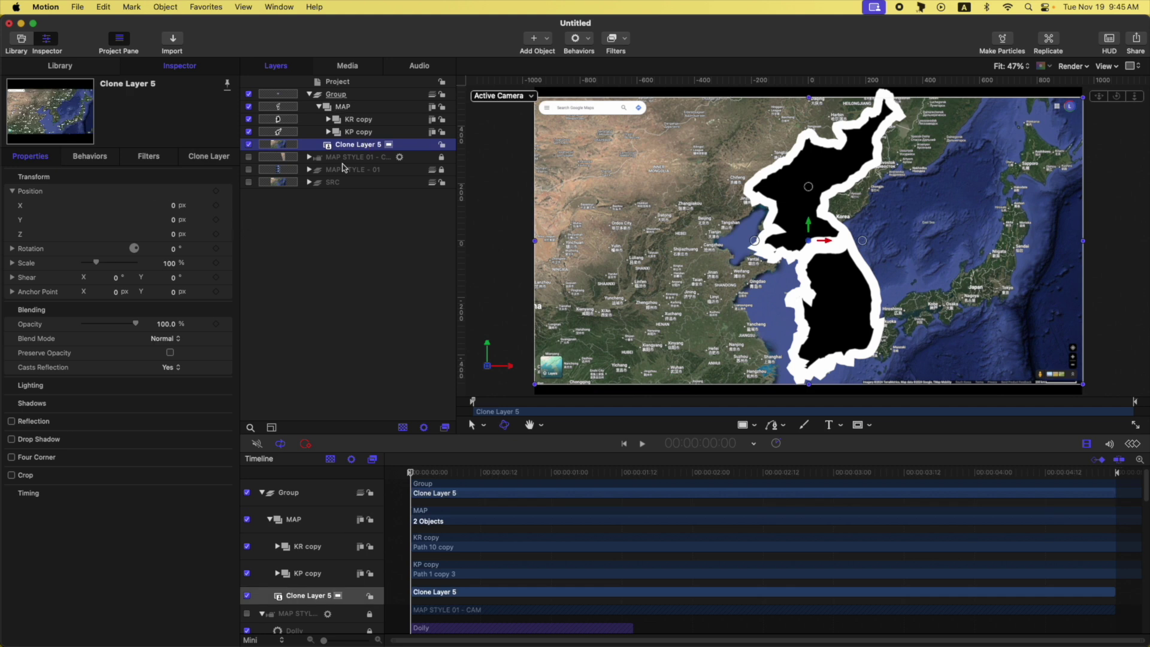
double_click(369, 145)
text(K)
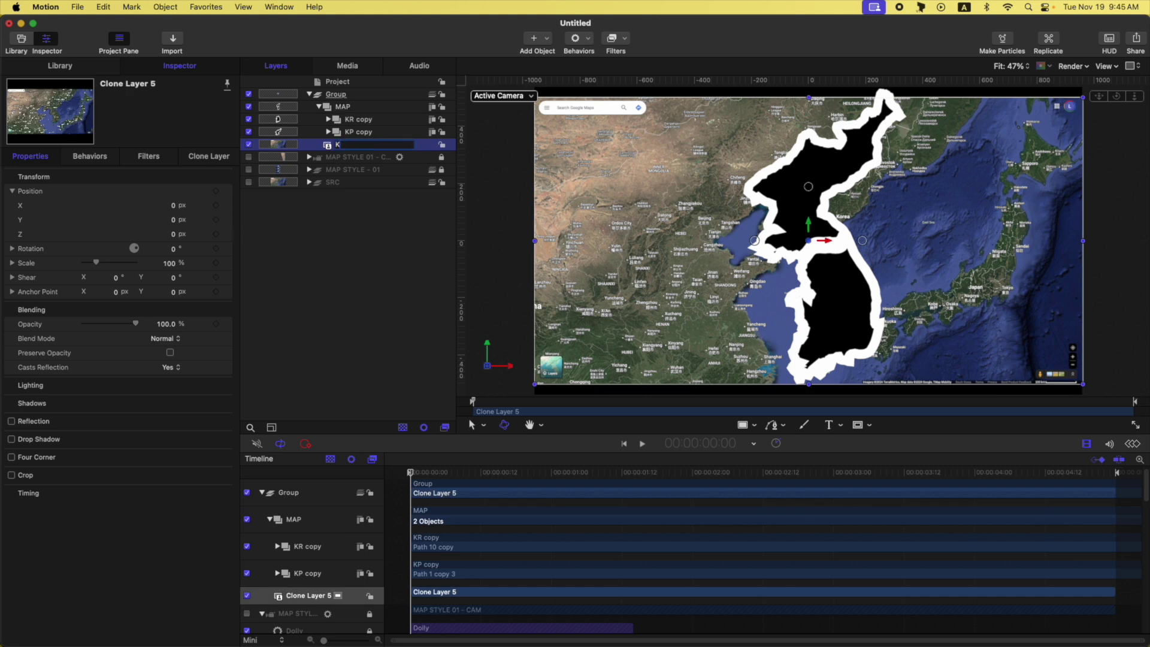
text(OREA MAP)
key(Return)
Step: Set the KOREA MAP clone's scale to 200%
drag(96, 264, 109, 263)
click(165, 268)
text(200)
key(Return)
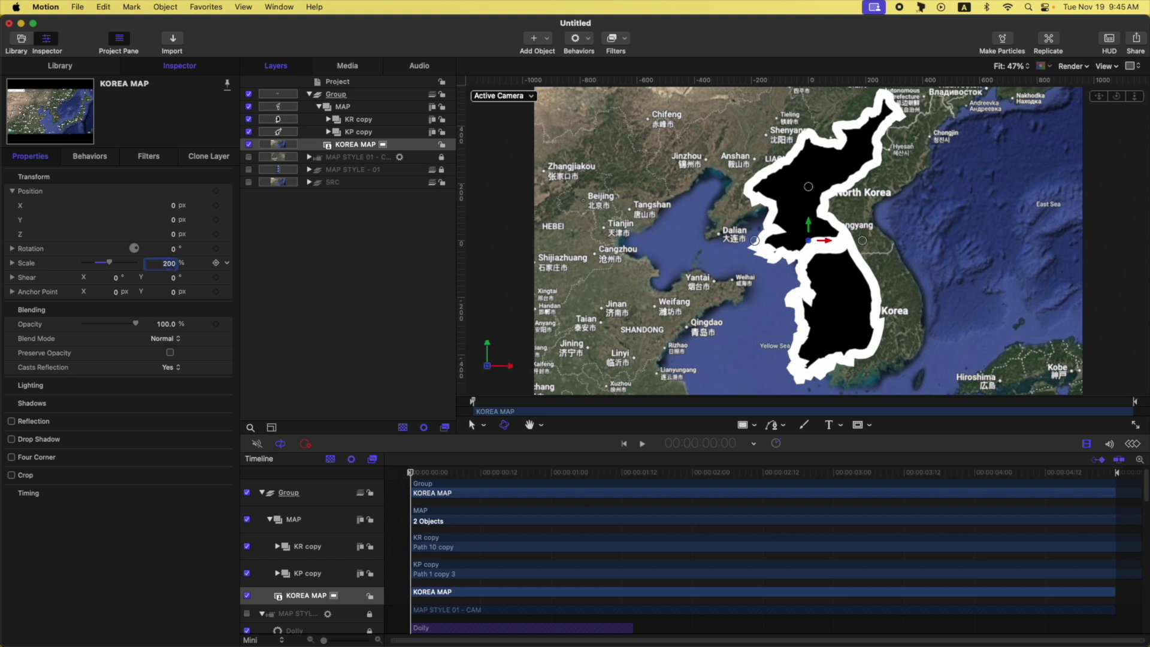
Step: Align the MAP group's outline with the Korean peninsula on the satellite map, and collapse the group
click(346, 108)
drag(800, 242, 834, 245)
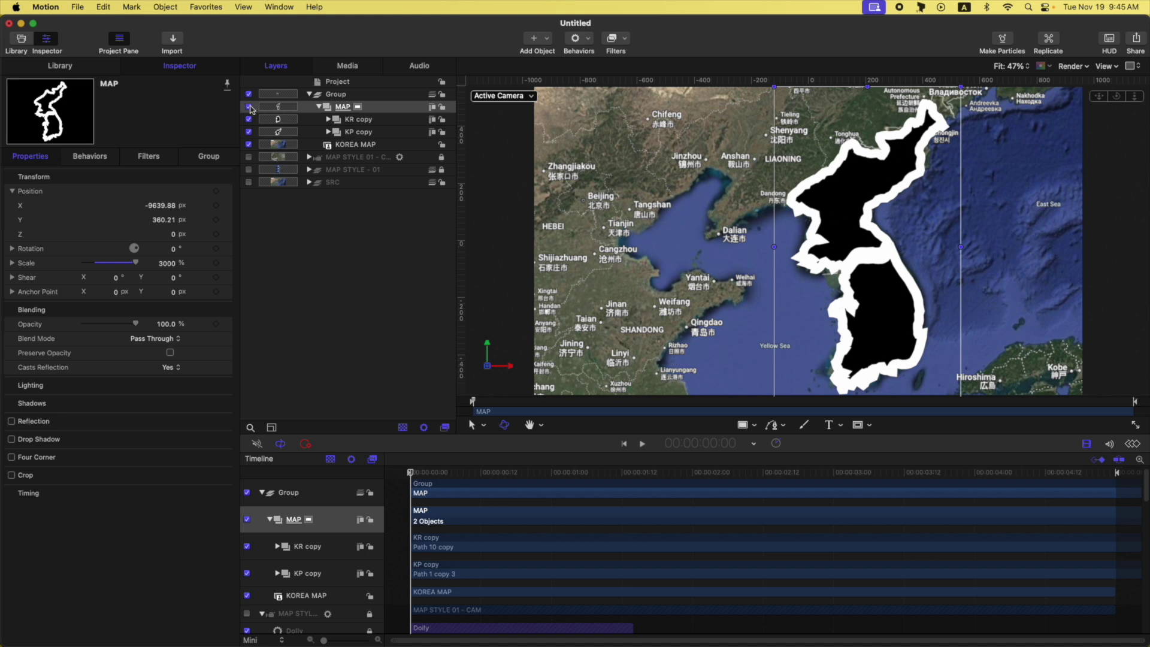
click(249, 108)
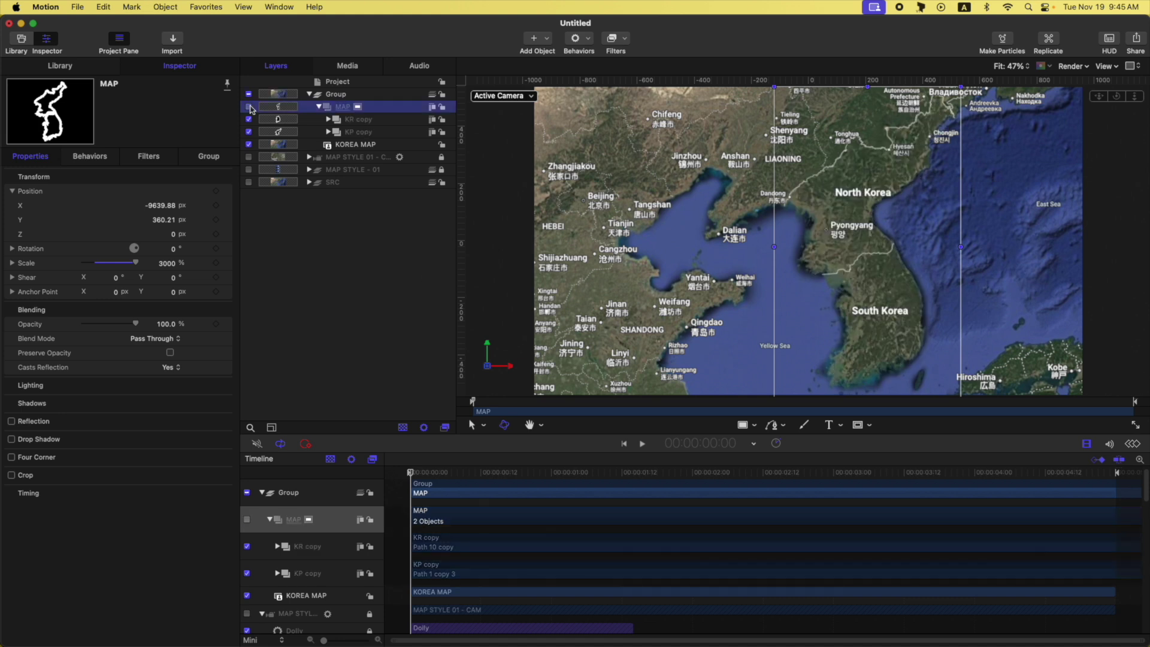
click(249, 107)
click(319, 107)
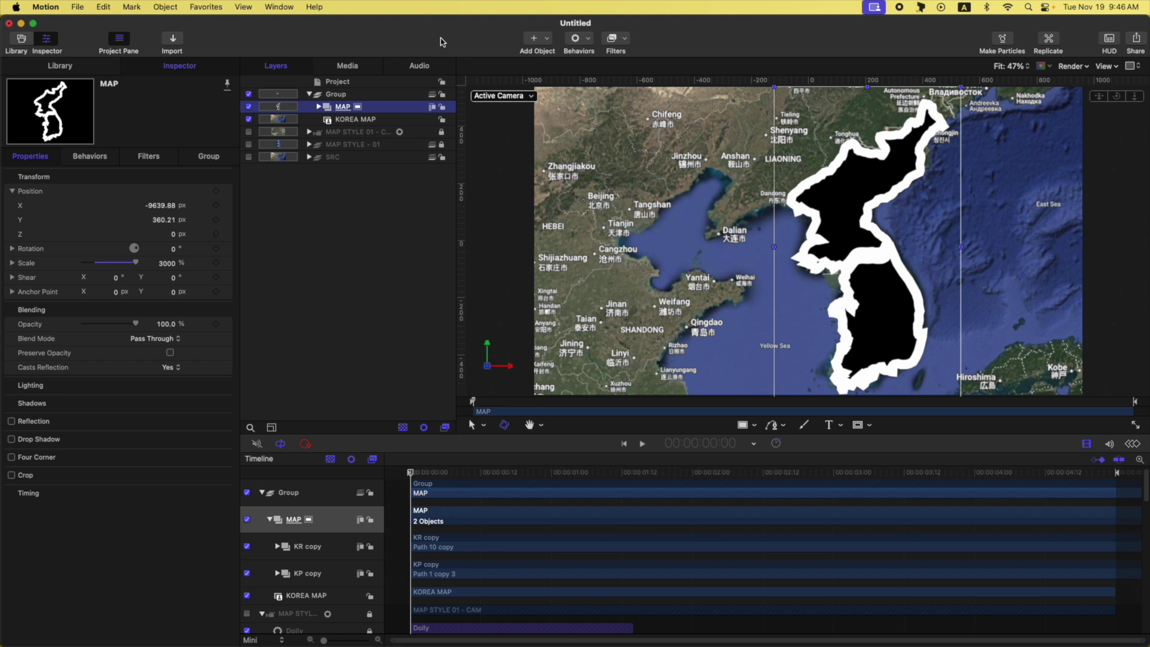
drag(425, 473, 354, 473)
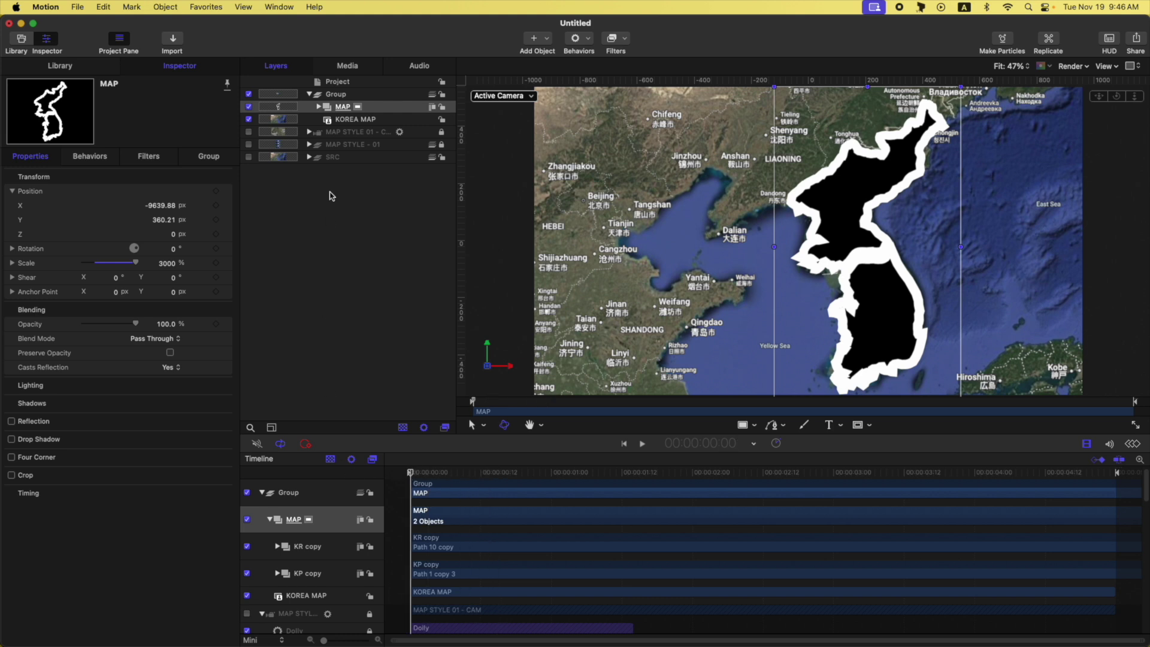
Step: Add a Clouds generator to the Korea group and lower its Speed to the minimum
click(346, 93)
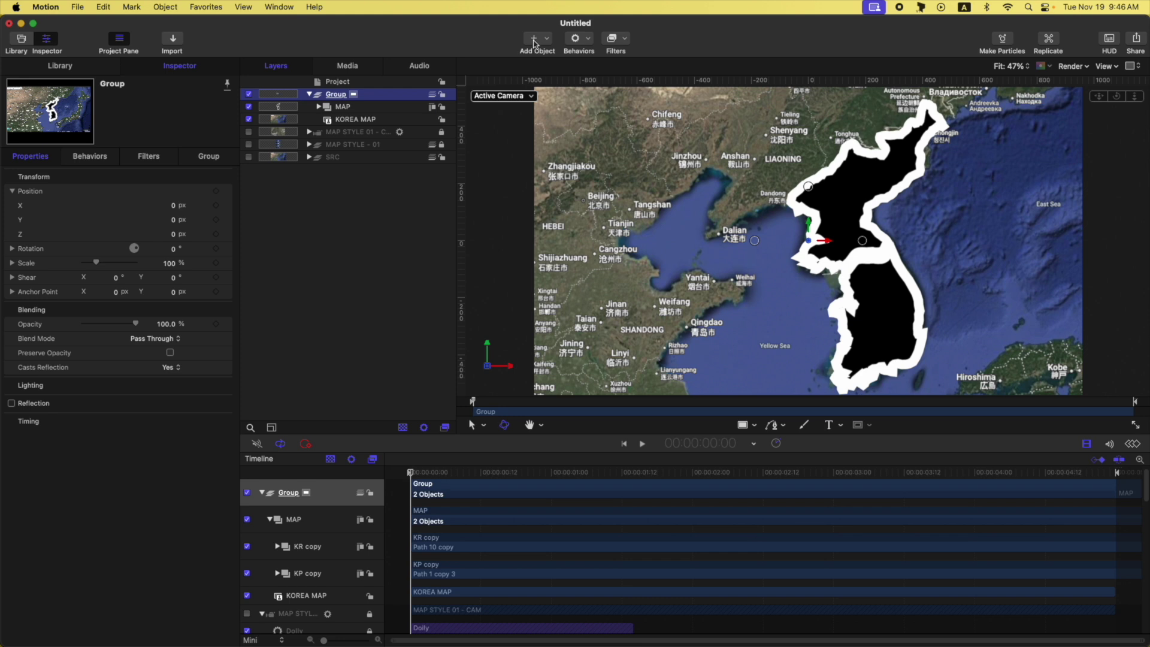
click(534, 39)
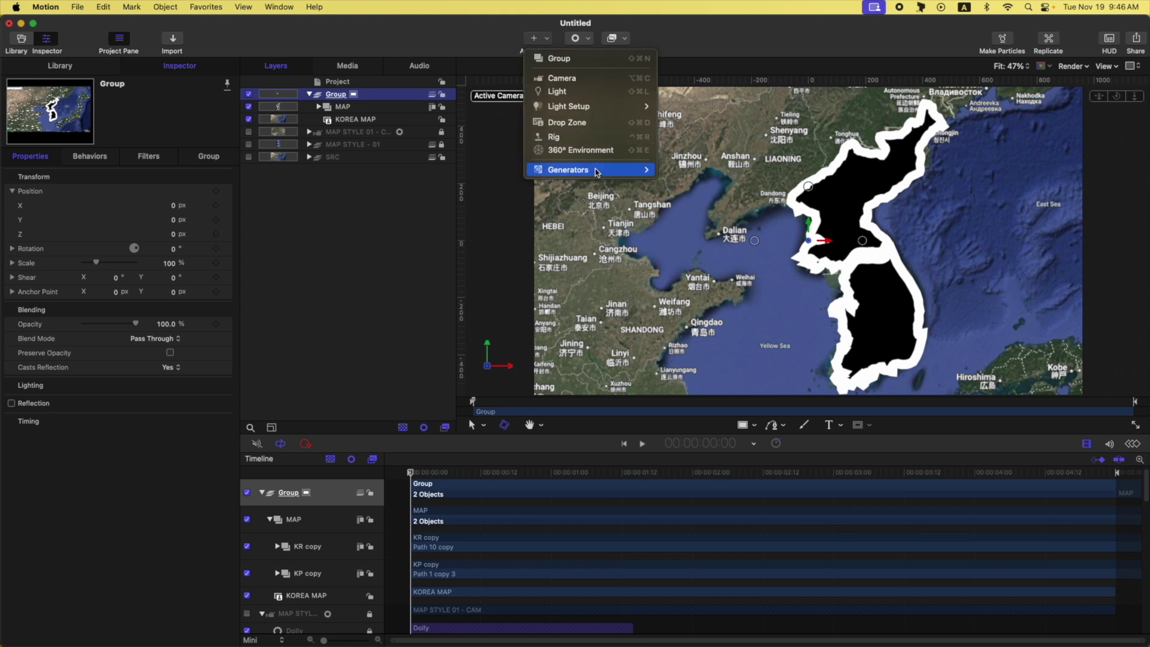
mouse_move(609, 170)
mouse_move(683, 183)
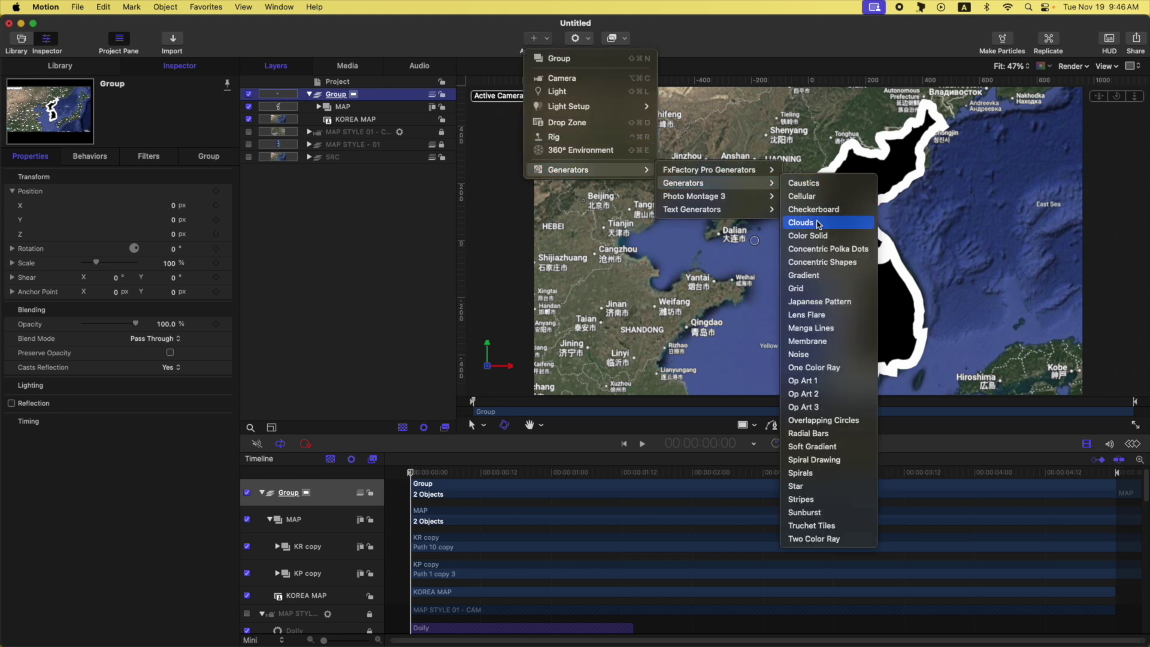
click(818, 224)
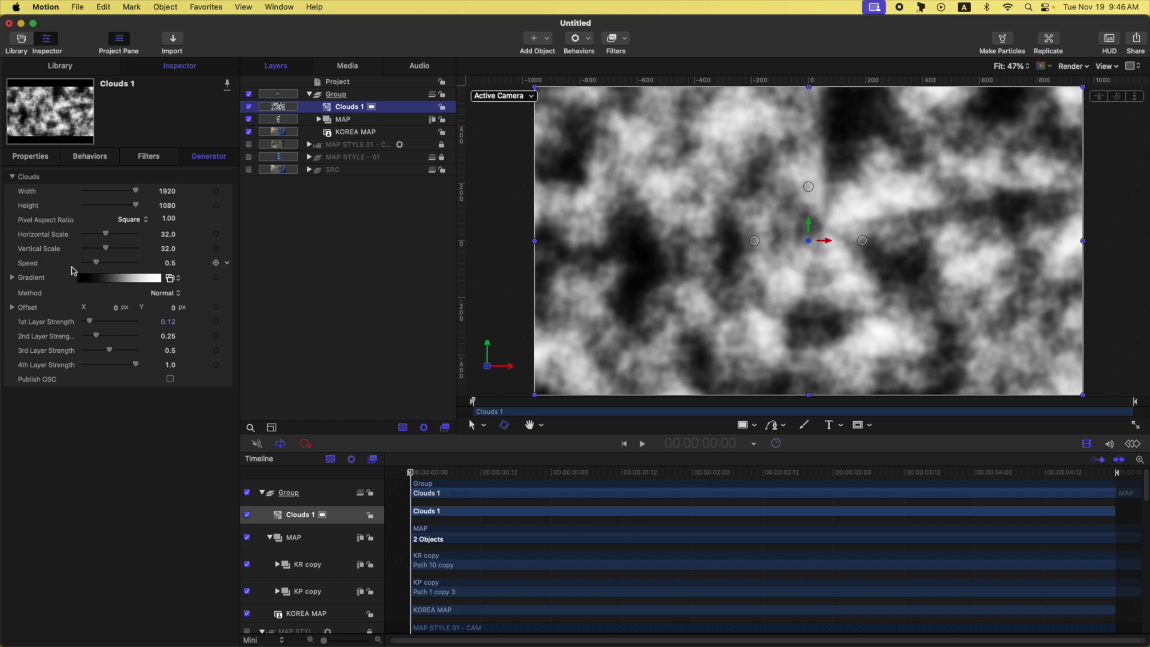
drag(95, 263, 82, 263)
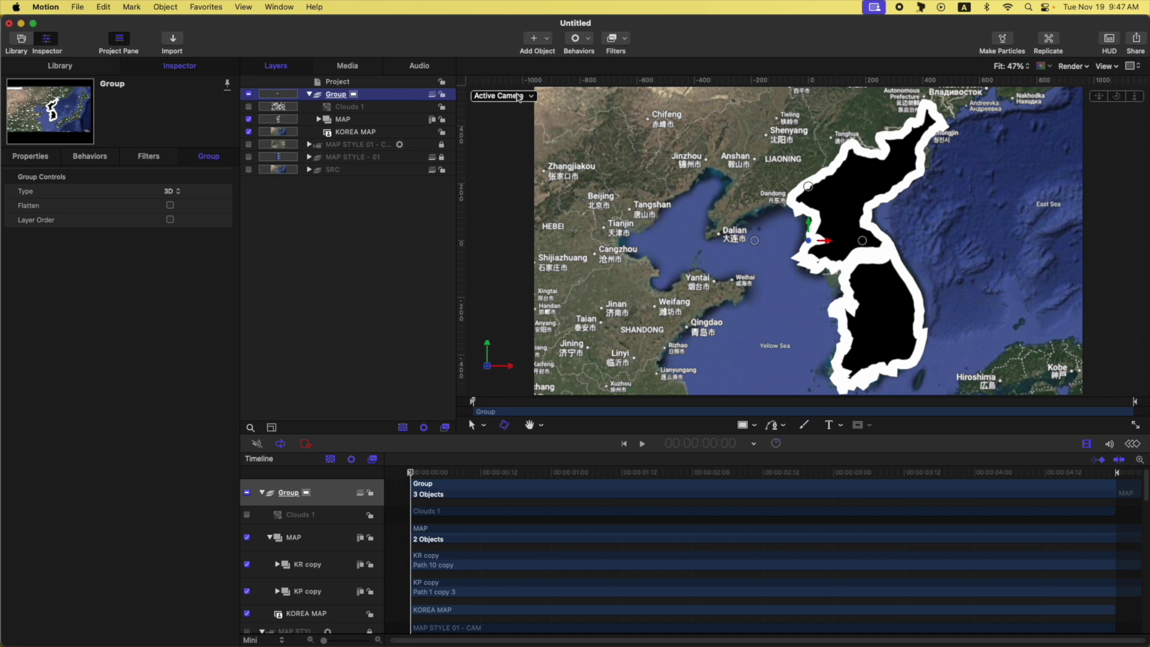
Step: Add a Gradient generator to the Korea group and expand its gradient color settings
click(537, 40)
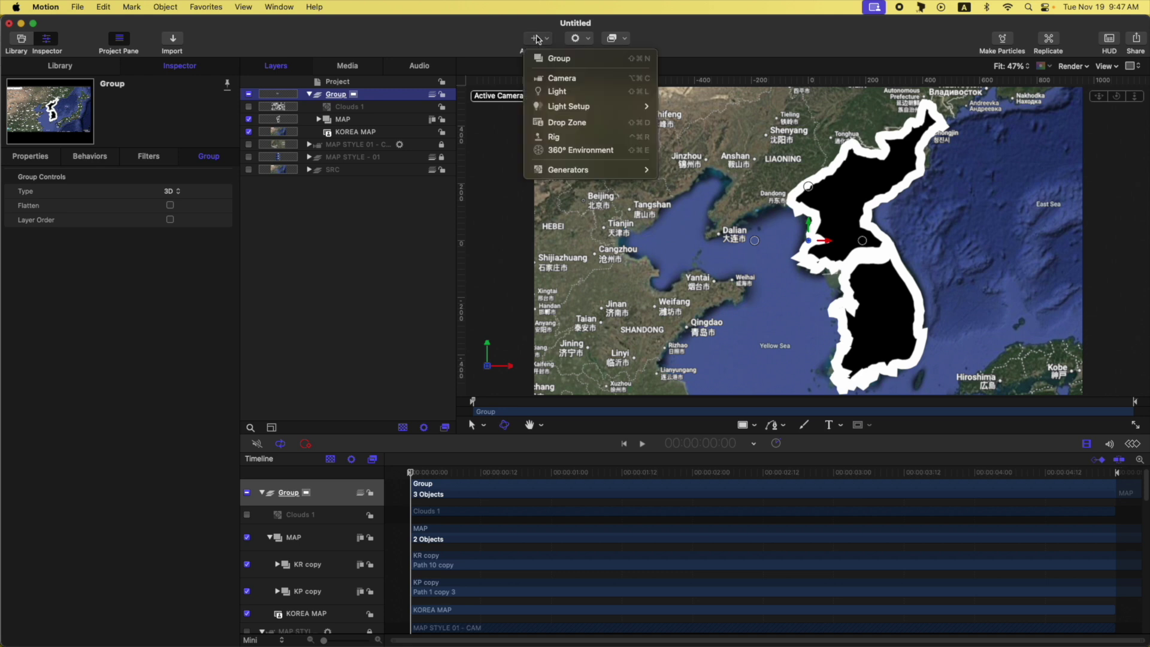
mouse_move(611, 171)
mouse_move(729, 183)
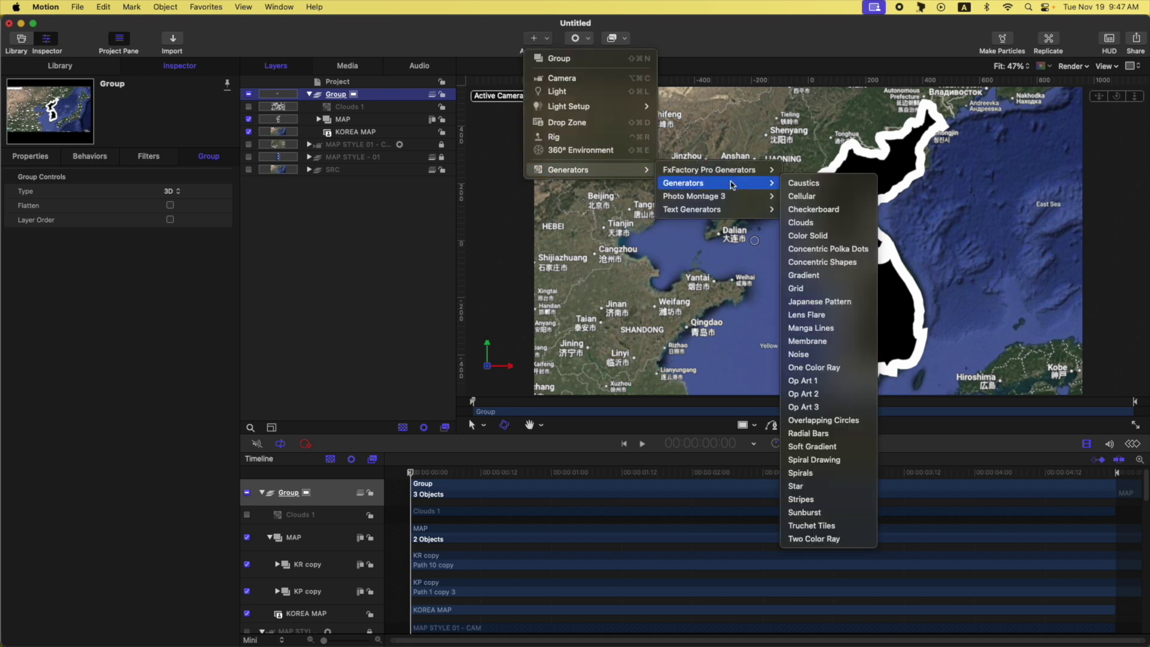
click(831, 274)
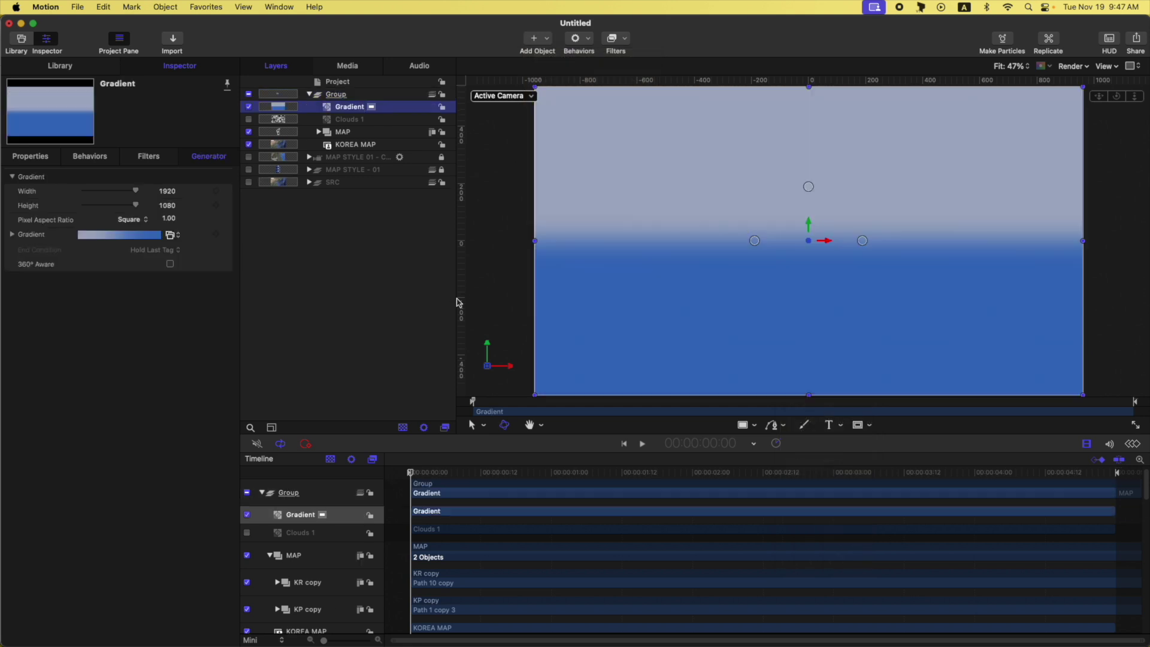
click(12, 235)
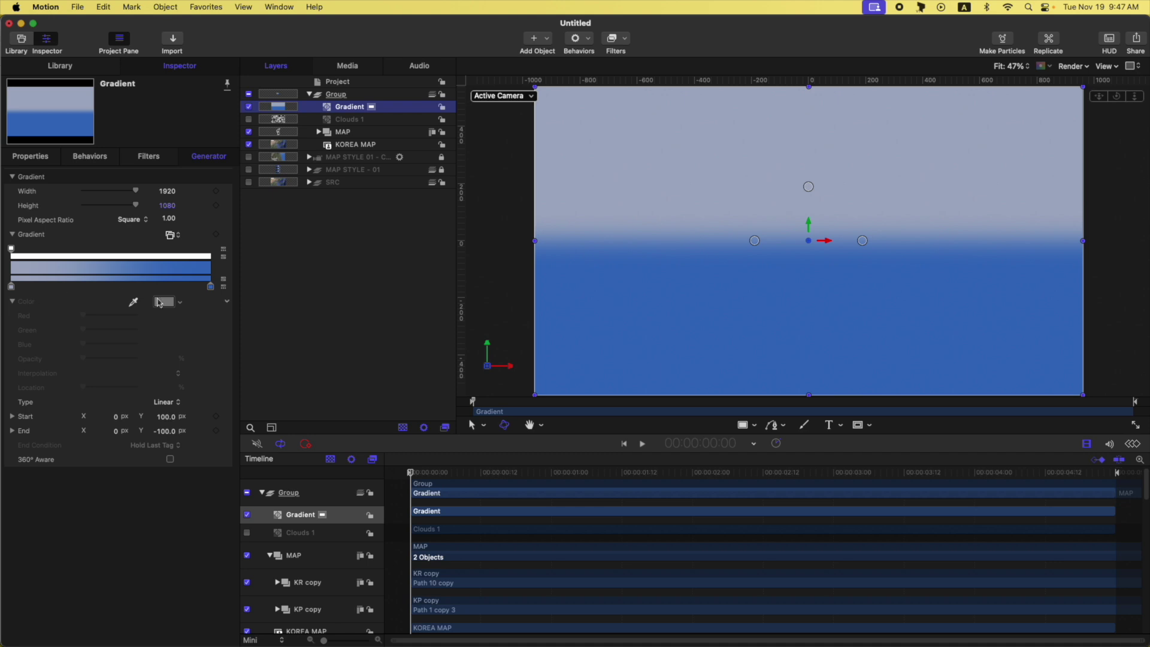
Step: Set the gradient's first color stop to Red from the Apple color palette
click(211, 287)
click(12, 287)
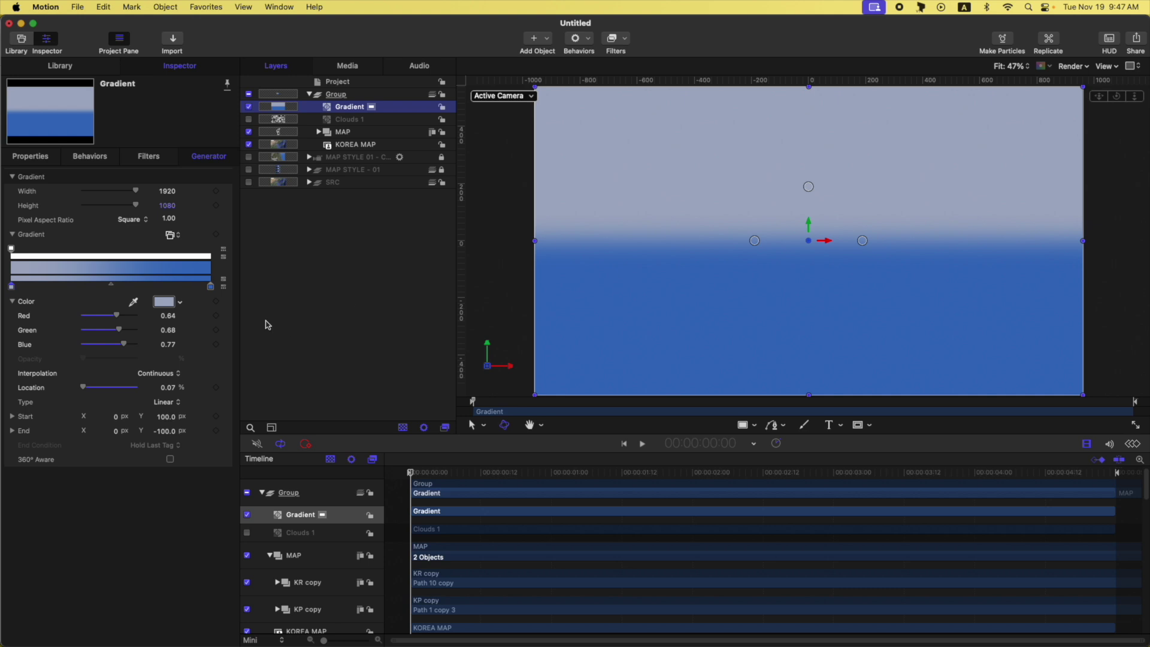
click(211, 286)
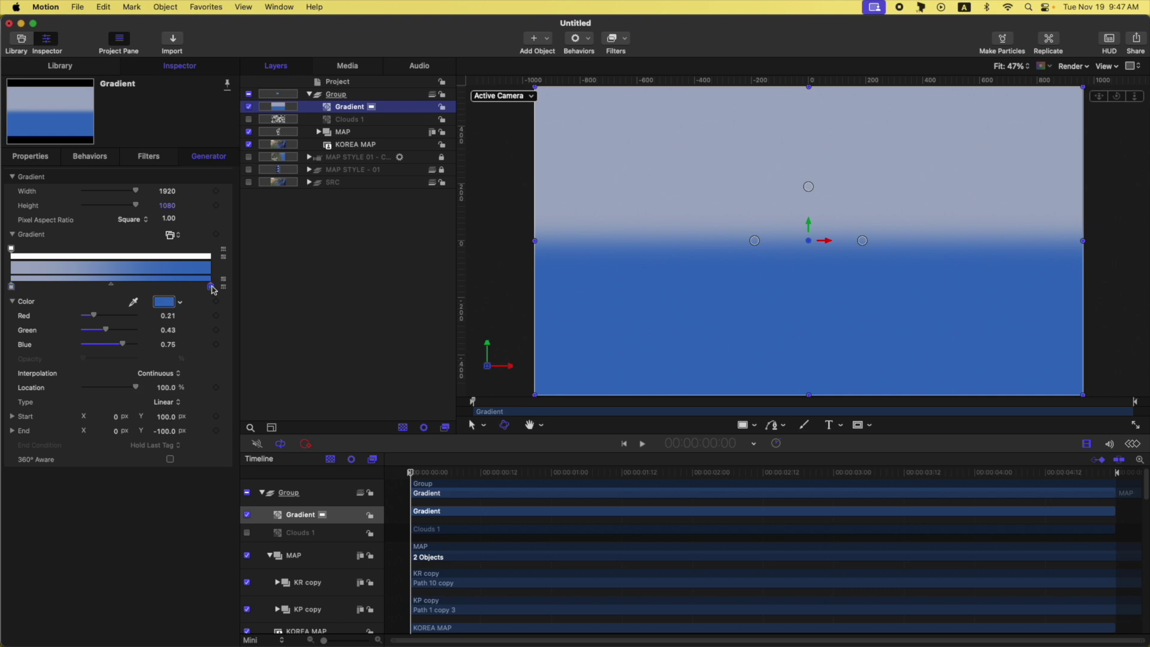
click(11, 287)
click(165, 303)
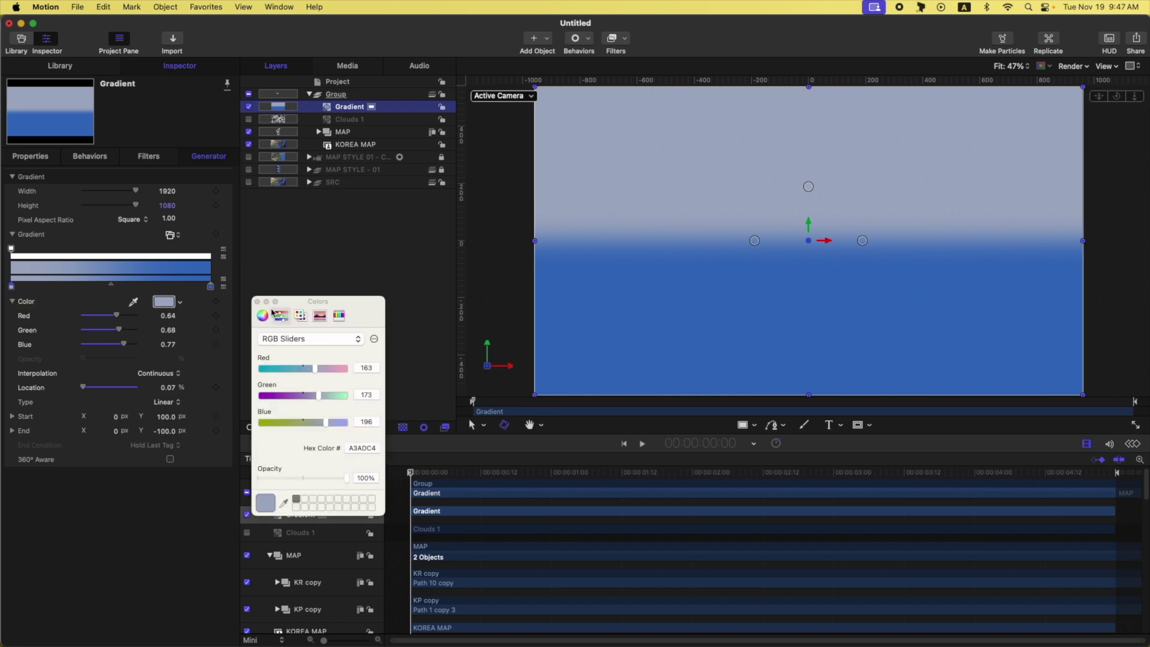
click(301, 315)
scroll(326, 440, down, 5)
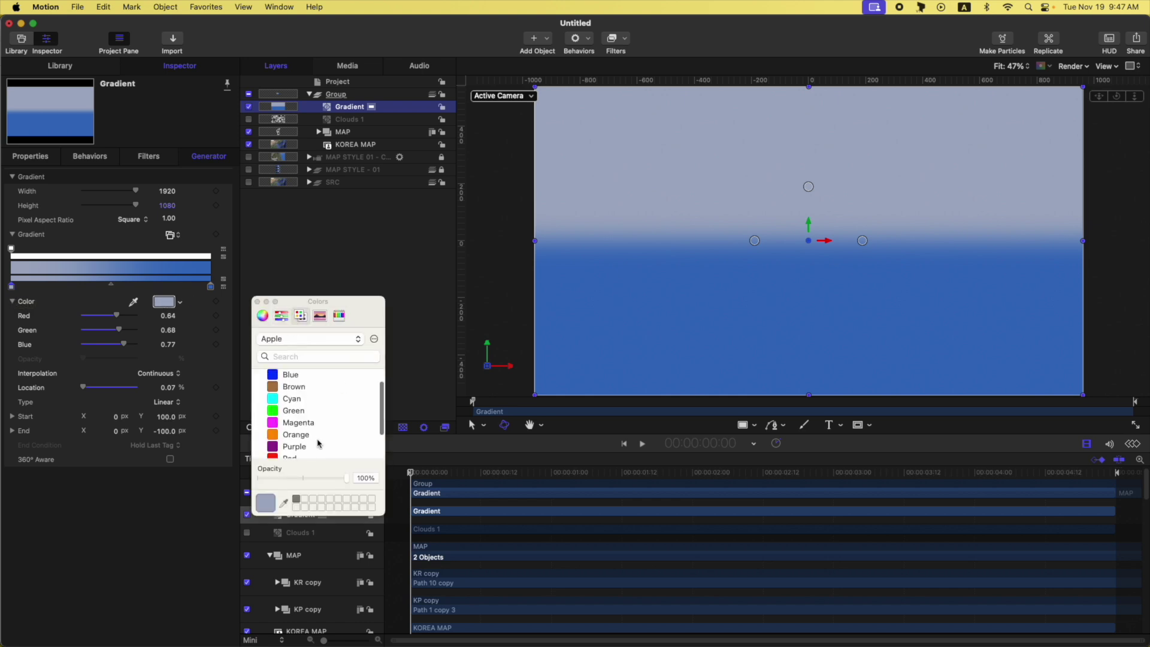
click(298, 424)
click(258, 303)
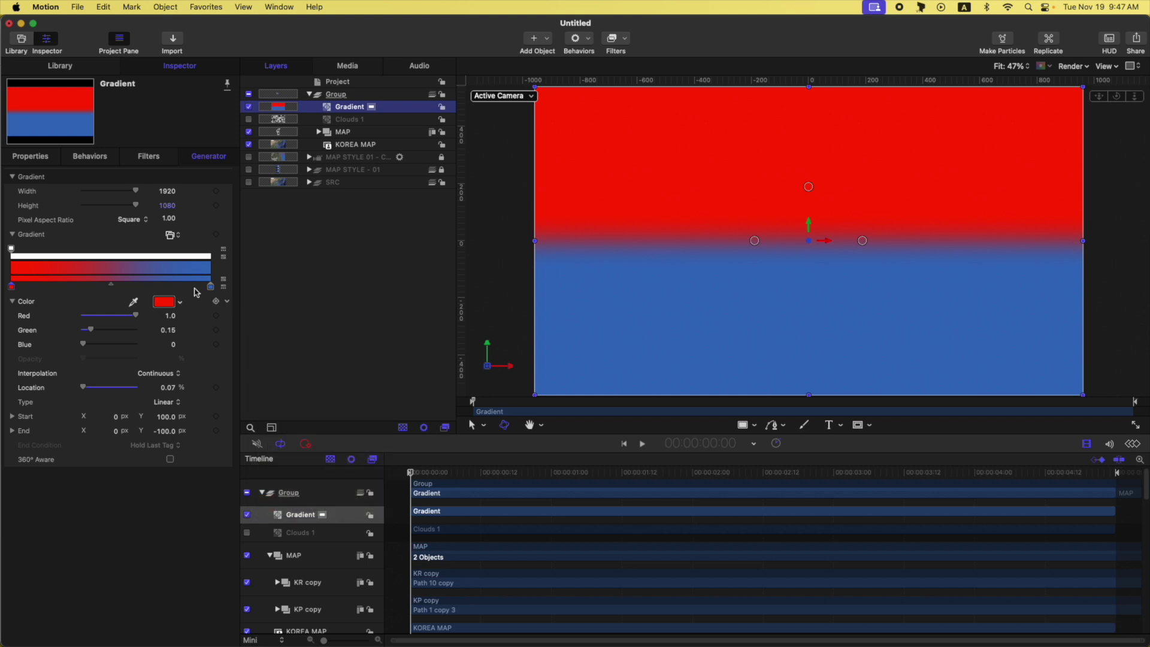
Step: Set the gradient's last color stop to Blue from the Apple color palette
click(211, 287)
click(163, 301)
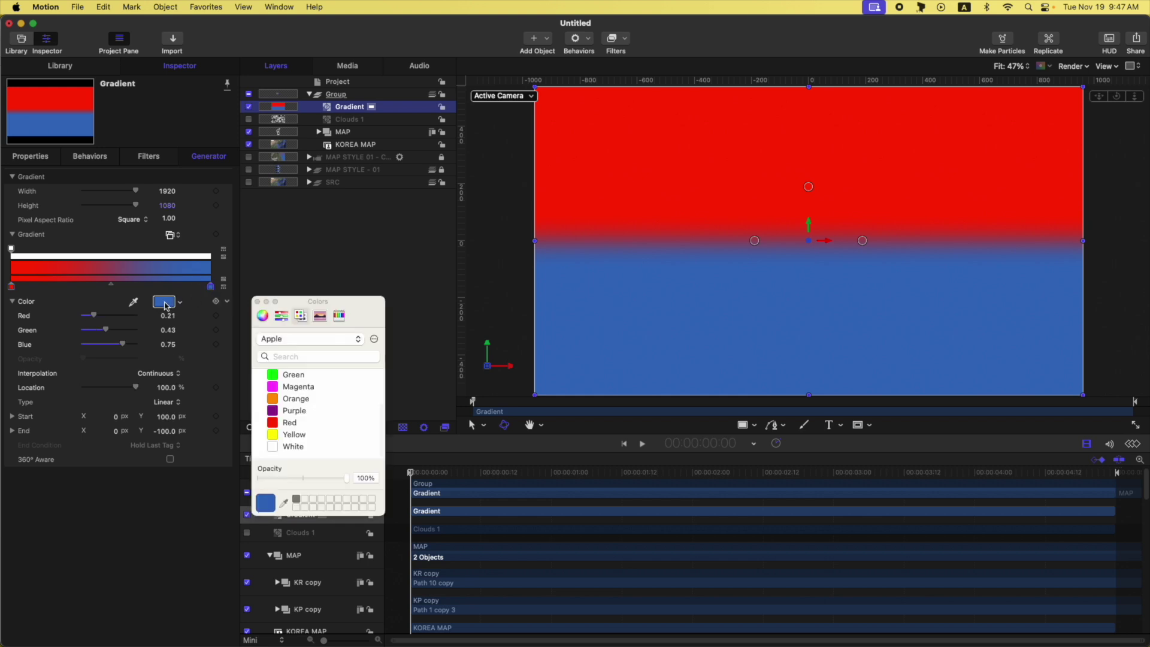
scroll(299, 405, up, 2)
click(294, 390)
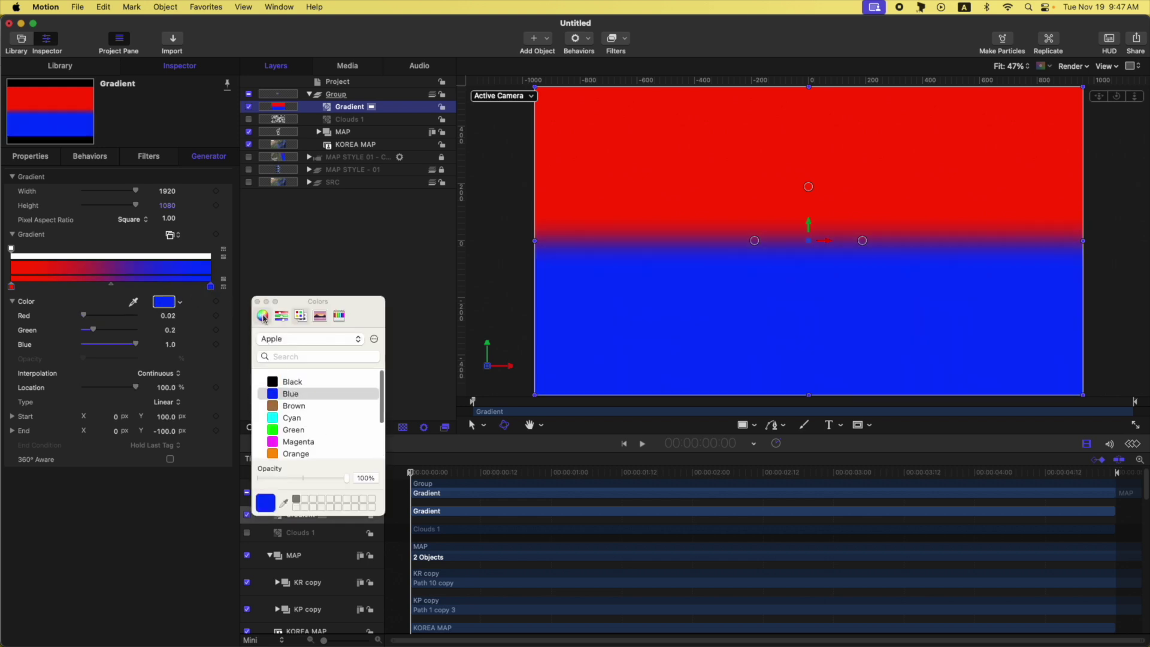
click(258, 302)
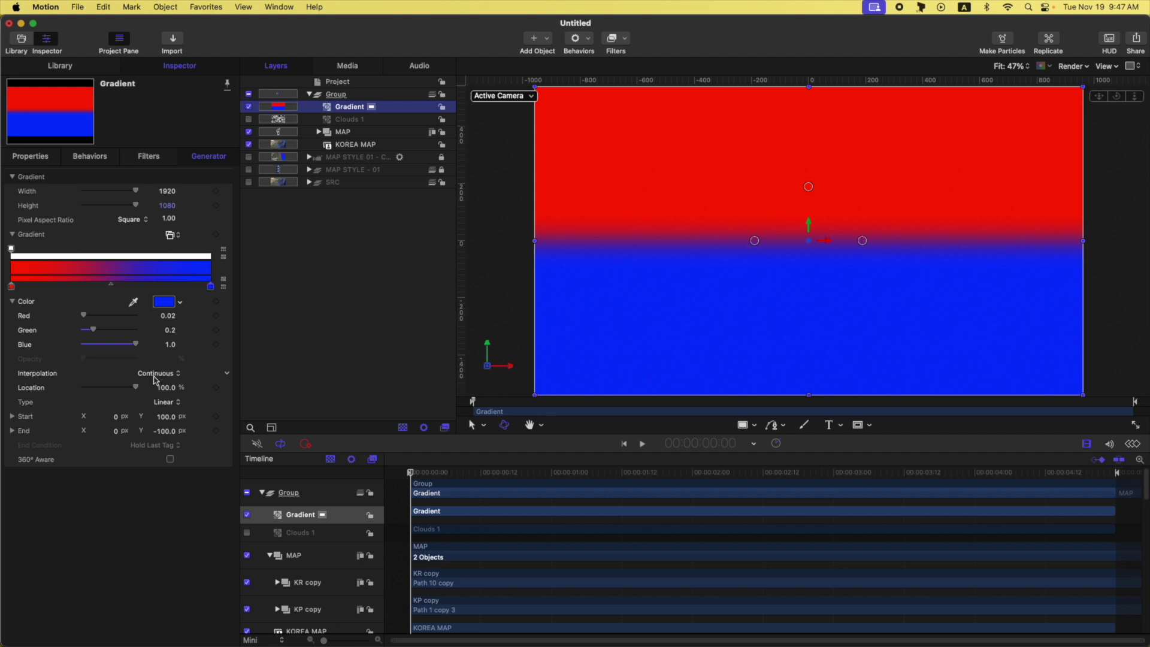
Step: Set the interpolation of both the red and blue gradient stops to Constant
click(11, 286)
click(158, 376)
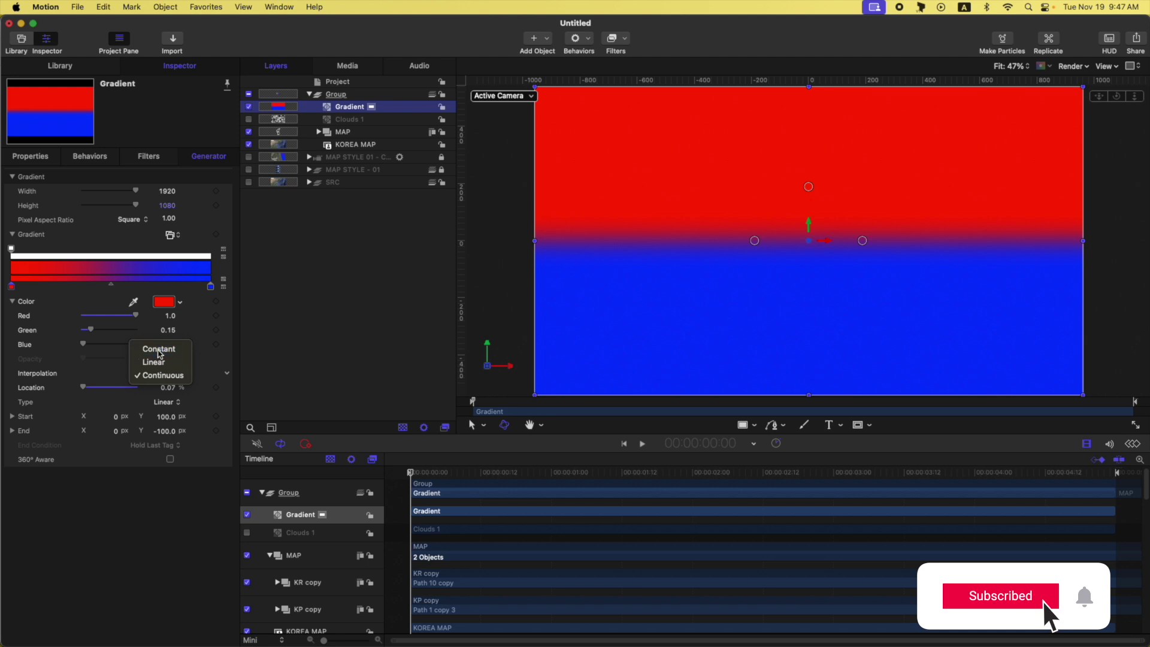
click(159, 350)
click(211, 287)
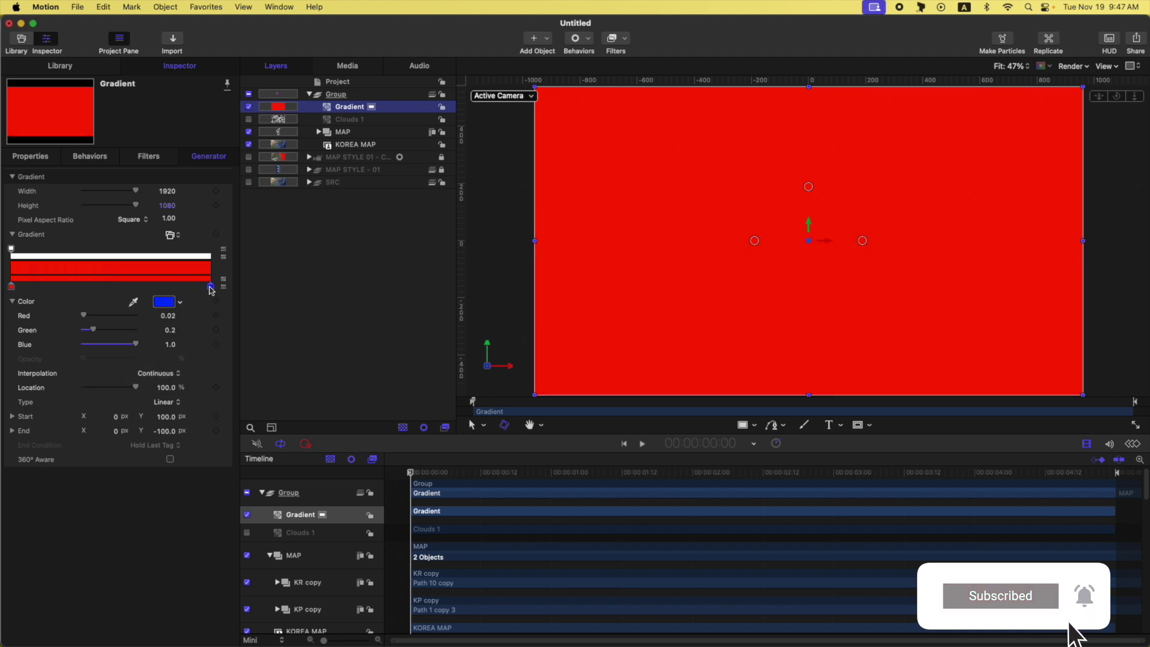
click(172, 374)
click(180, 340)
Step: Set the blue stop's location to 50%, and move the Gradient layer between the MAP group and KOREA MAP
drag(211, 287, 112, 287)
click(165, 388)
text(50)
key(Return)
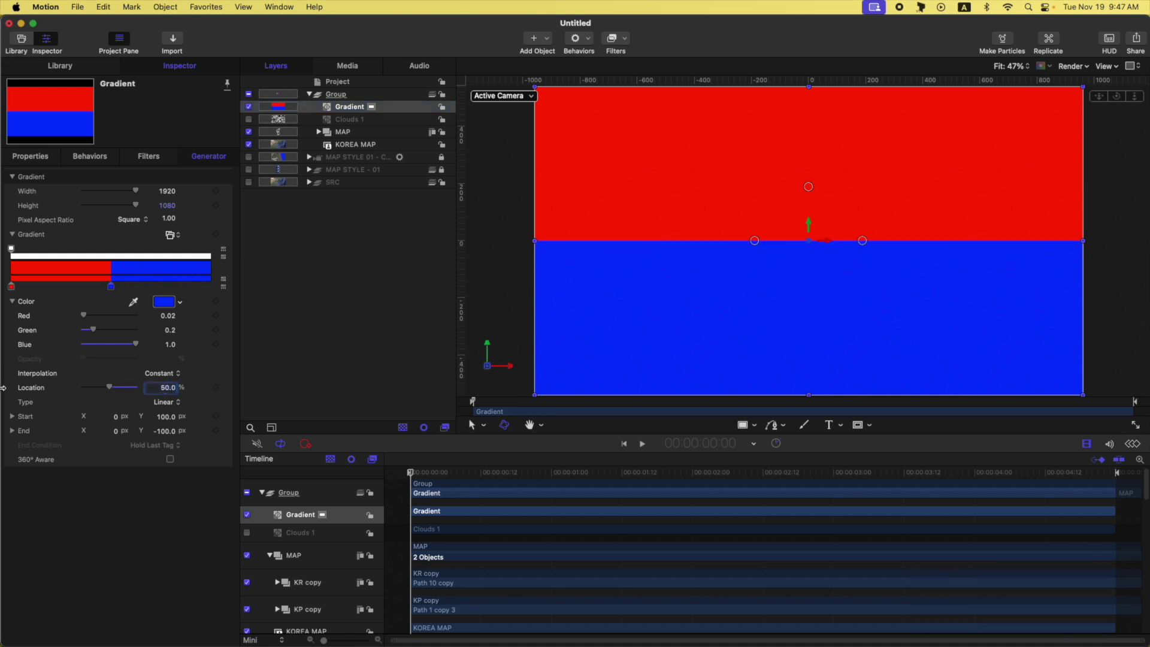
drag(385, 108, 361, 113)
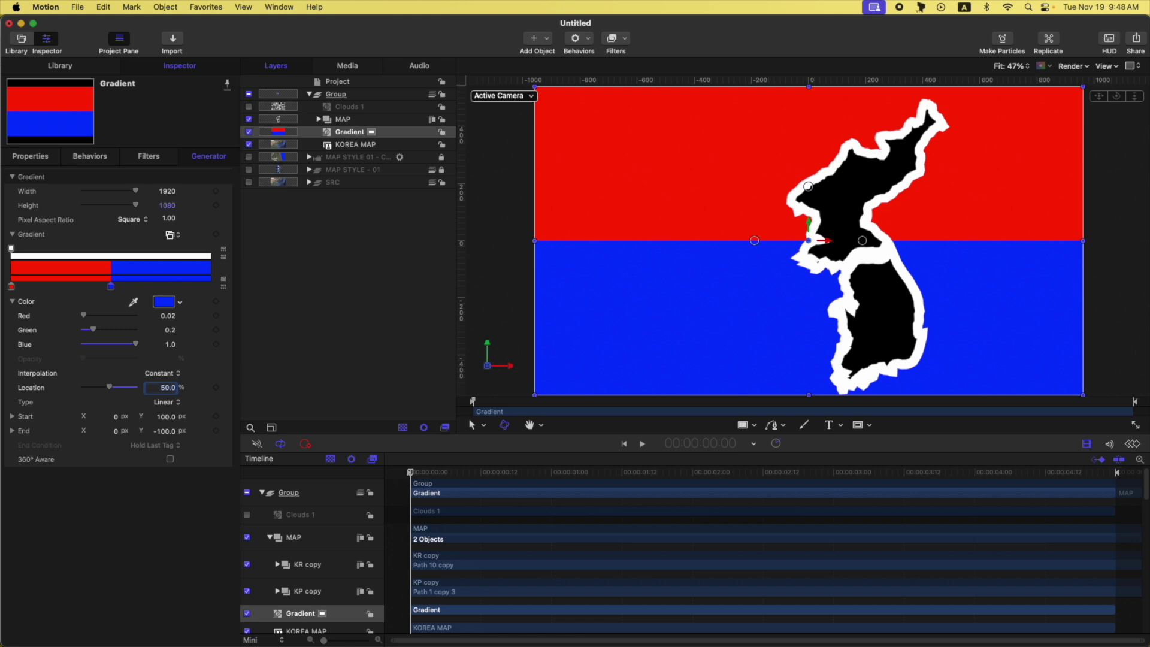
Step: Group the Gradient layer and add an image mask to the group using MAP as the mask source
key(super+shift+g)
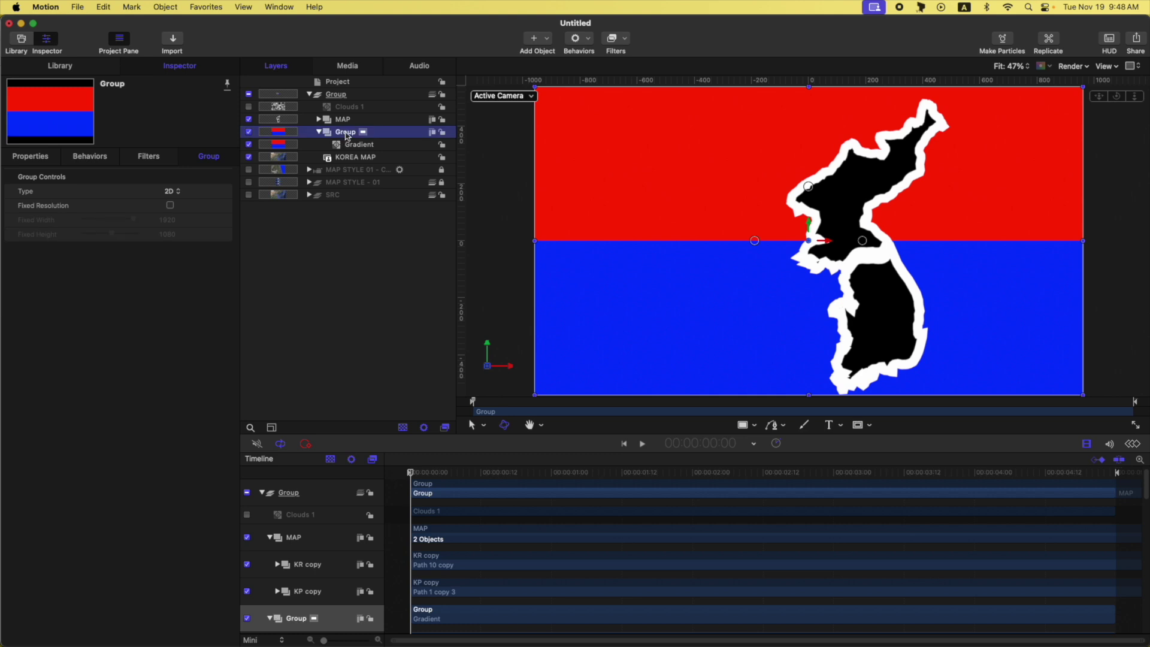
key(super+shift+m)
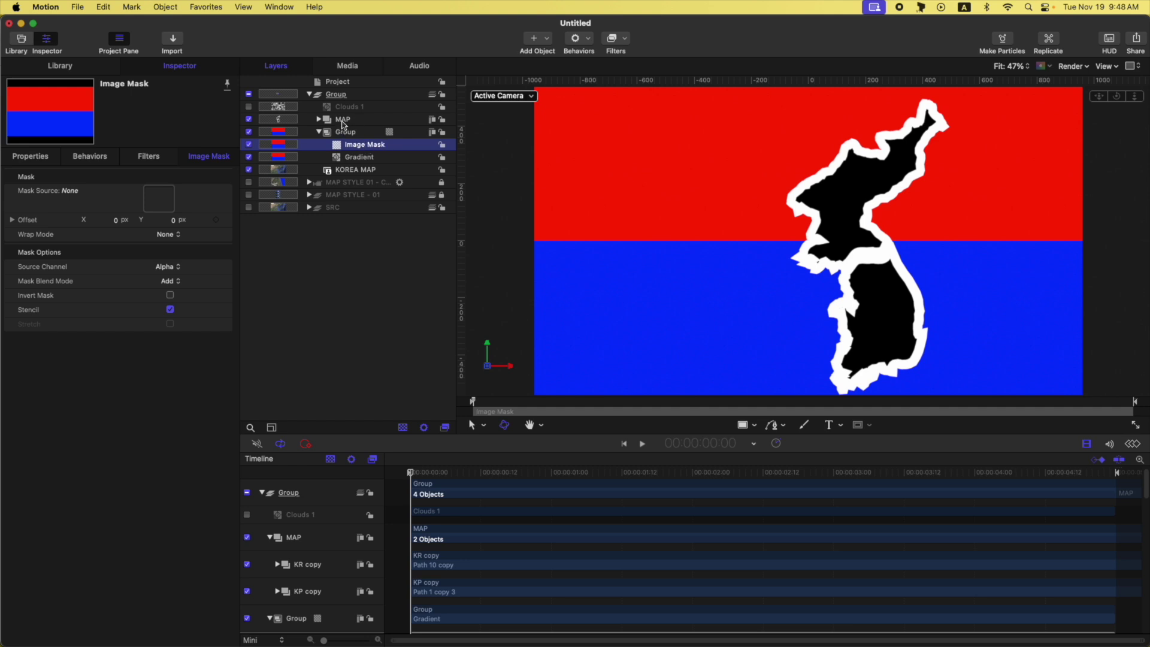
drag(333, 124, 162, 208)
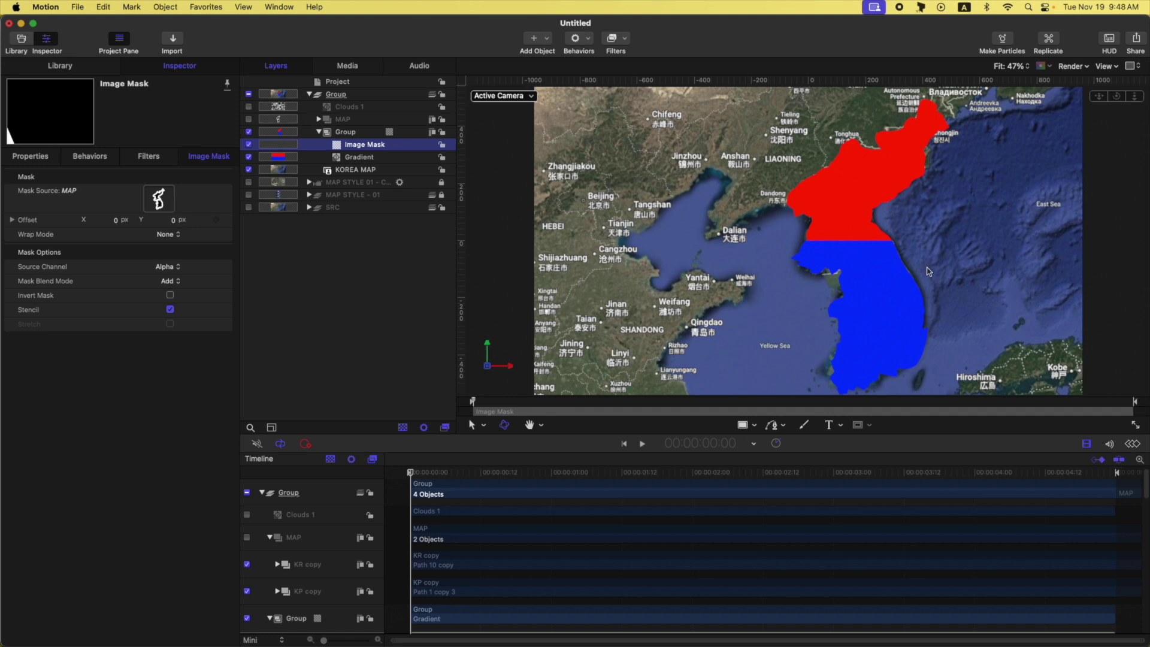
Step: Tilt and lengthen the gradient diagonally across Korea, with its start at about (-68, 521) px and its end at about (347, -463) px
key(super+minus)
click(359, 157)
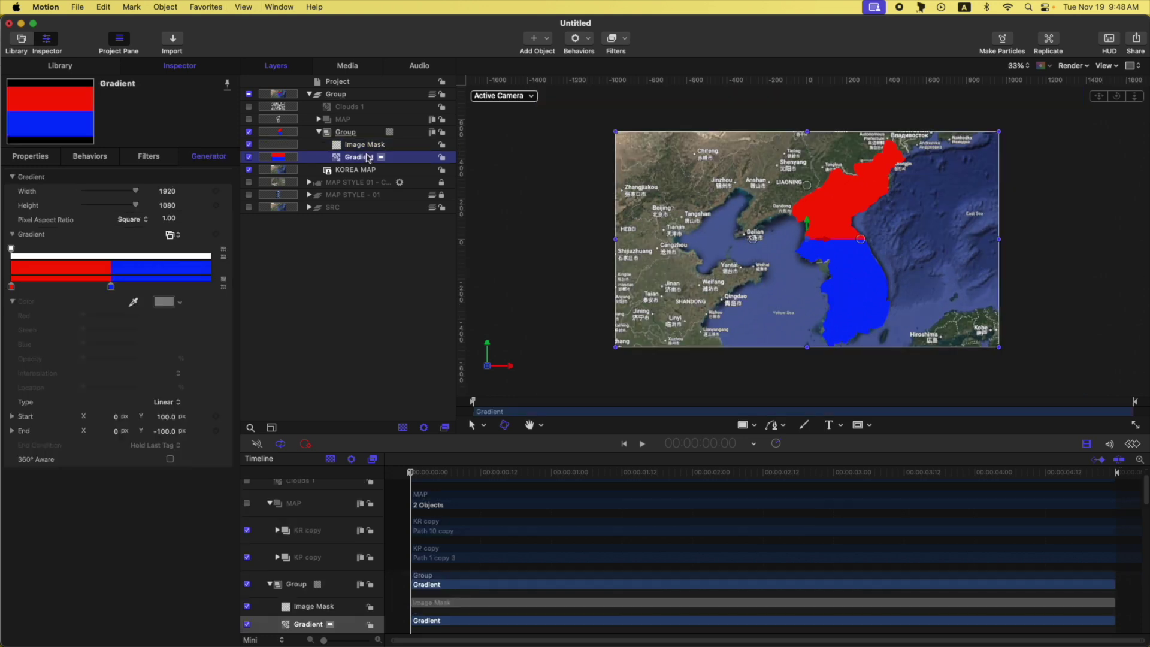
click(482, 426)
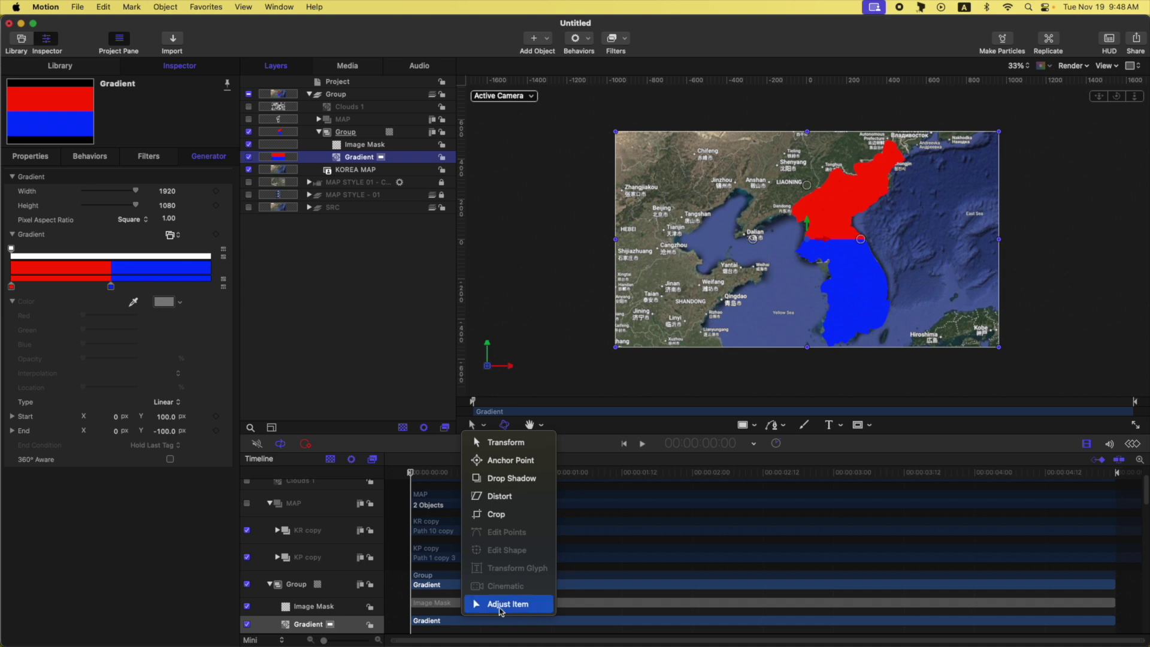
click(532, 608)
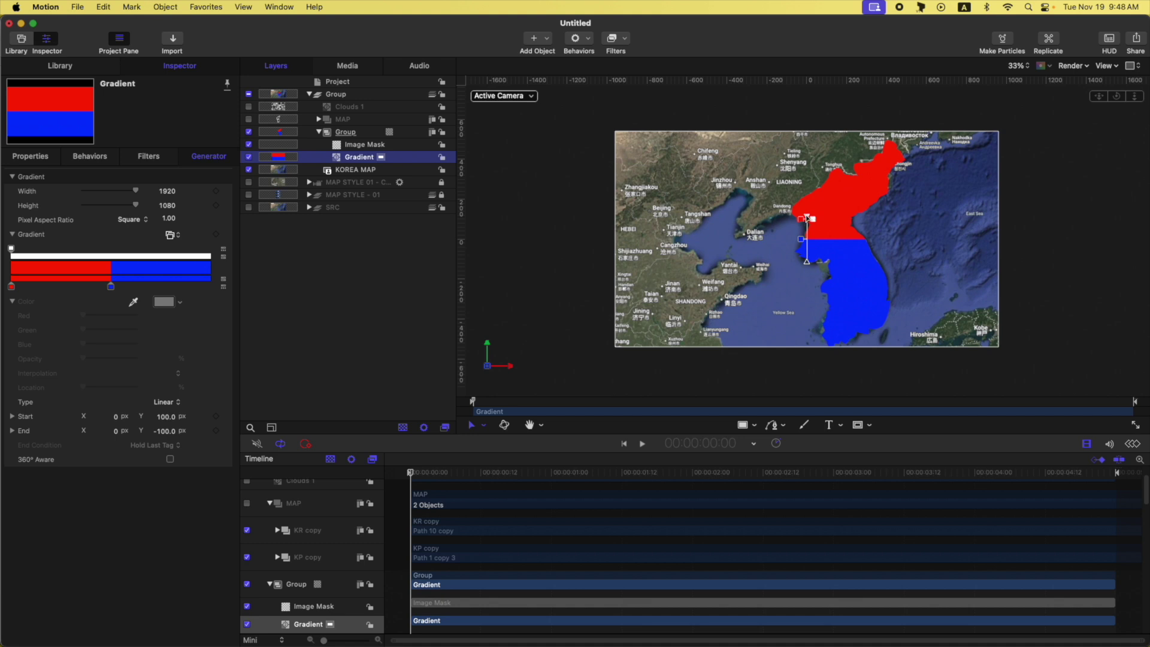
drag(810, 269, 871, 320)
drag(806, 217, 792, 131)
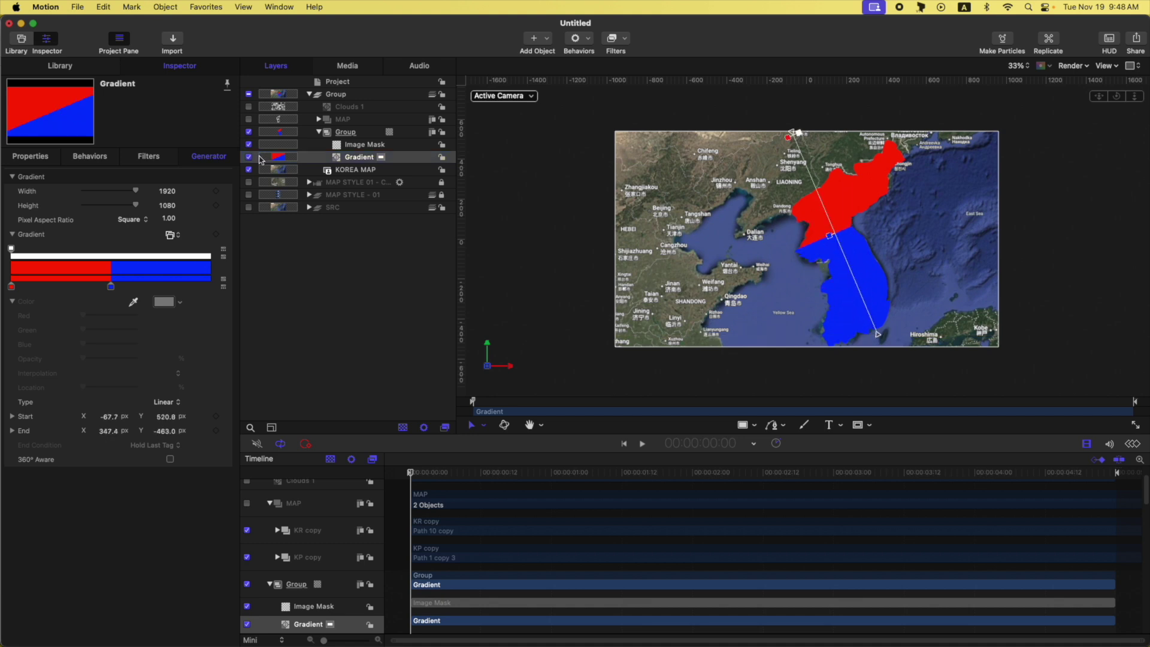
Step: Set the masked gradient group's blend mode to Overlay and rename it MAP MOVEMENT
click(342, 133)
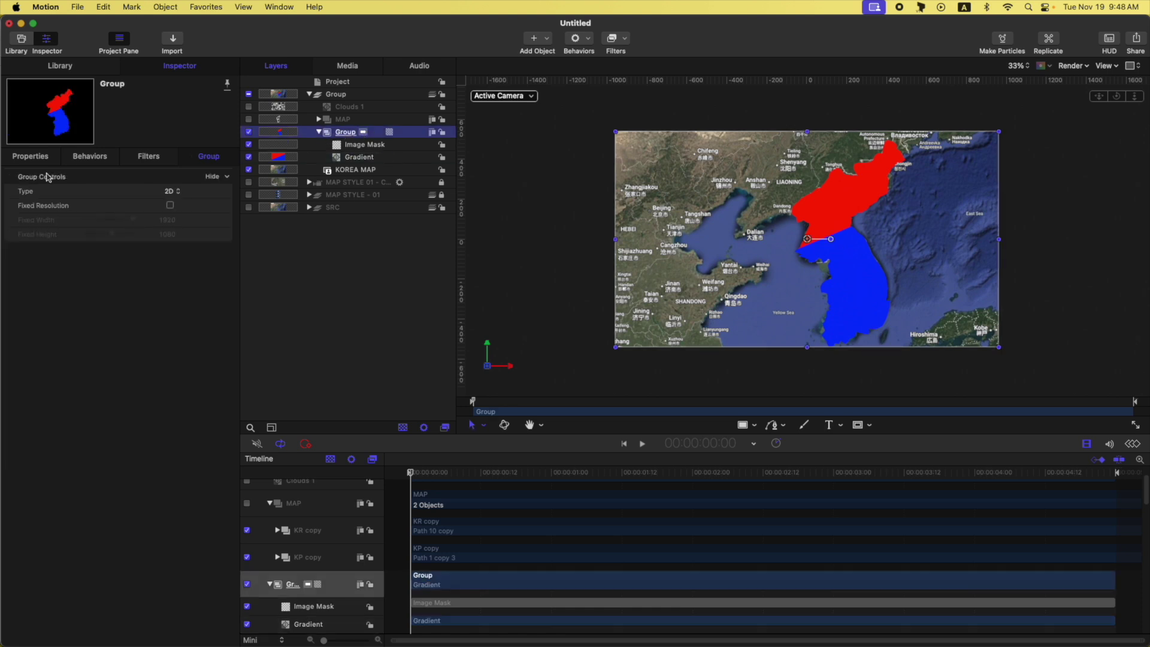
click(31, 156)
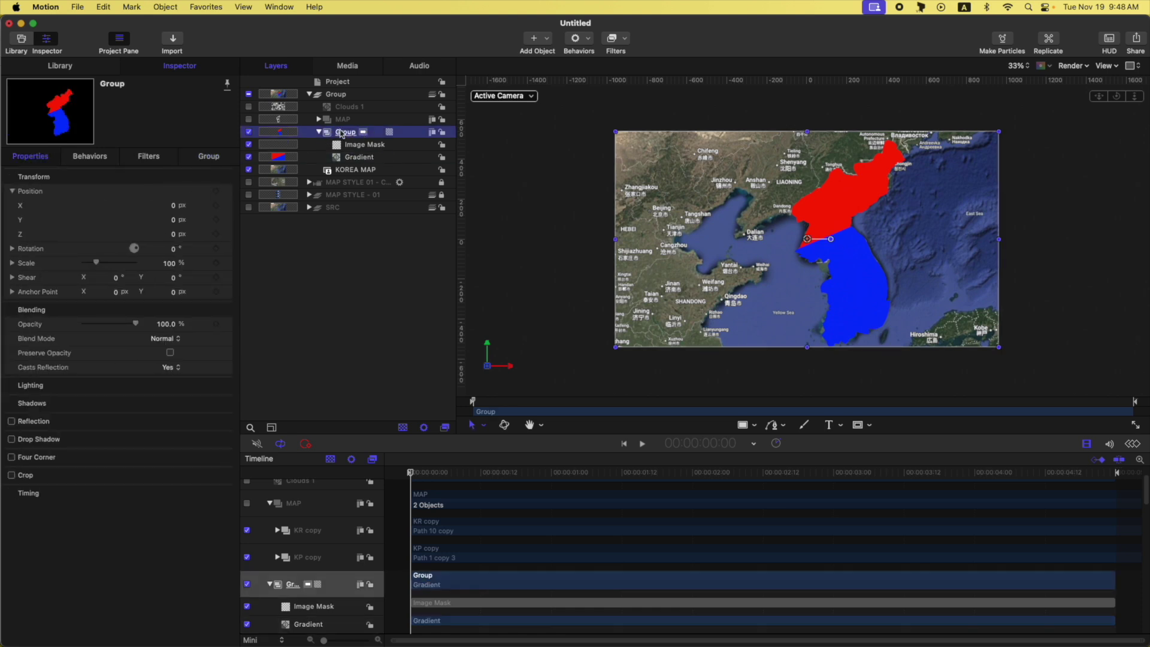
click(174, 339)
click(192, 505)
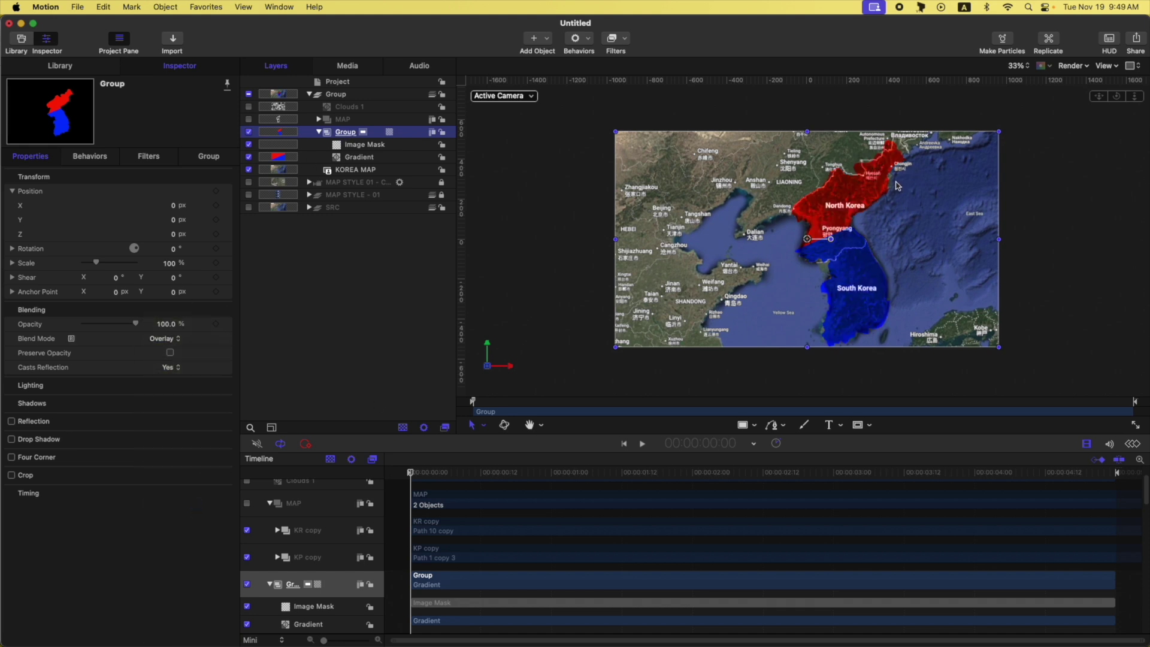
double_click(344, 133)
text(MAP MOVEMENT)
key(Return)
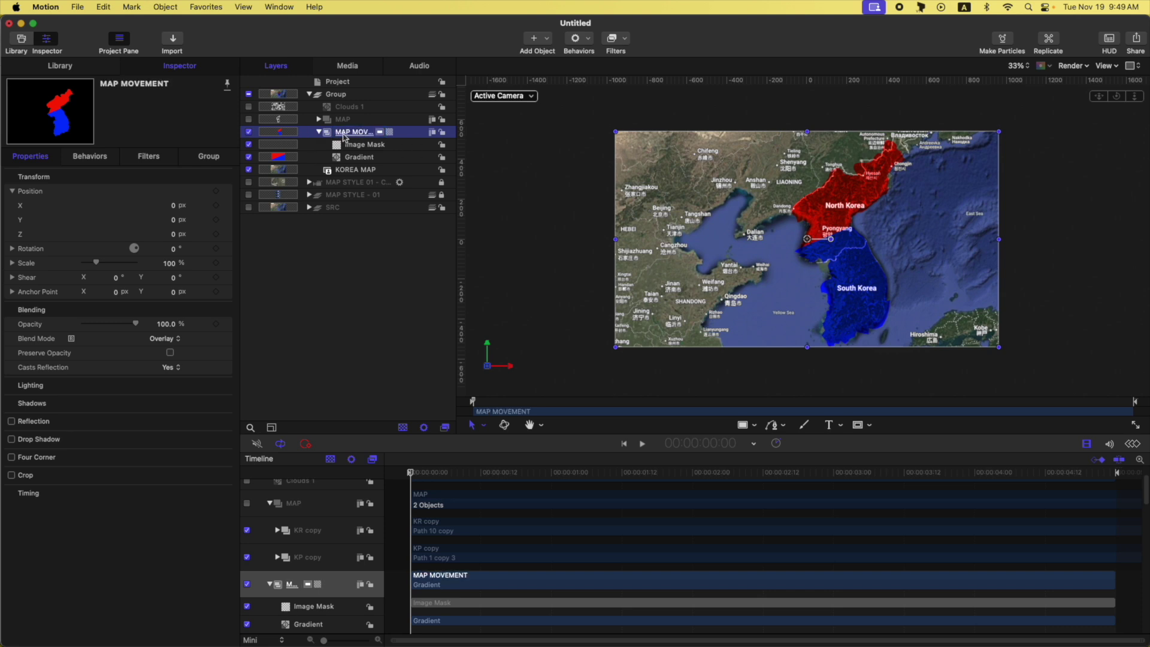
Step: Add a Bump Map filter to MAP MOVEMENT with Clouds 1 as the map image and controls set to Horizontal and Vertical Scale
click(625, 39)
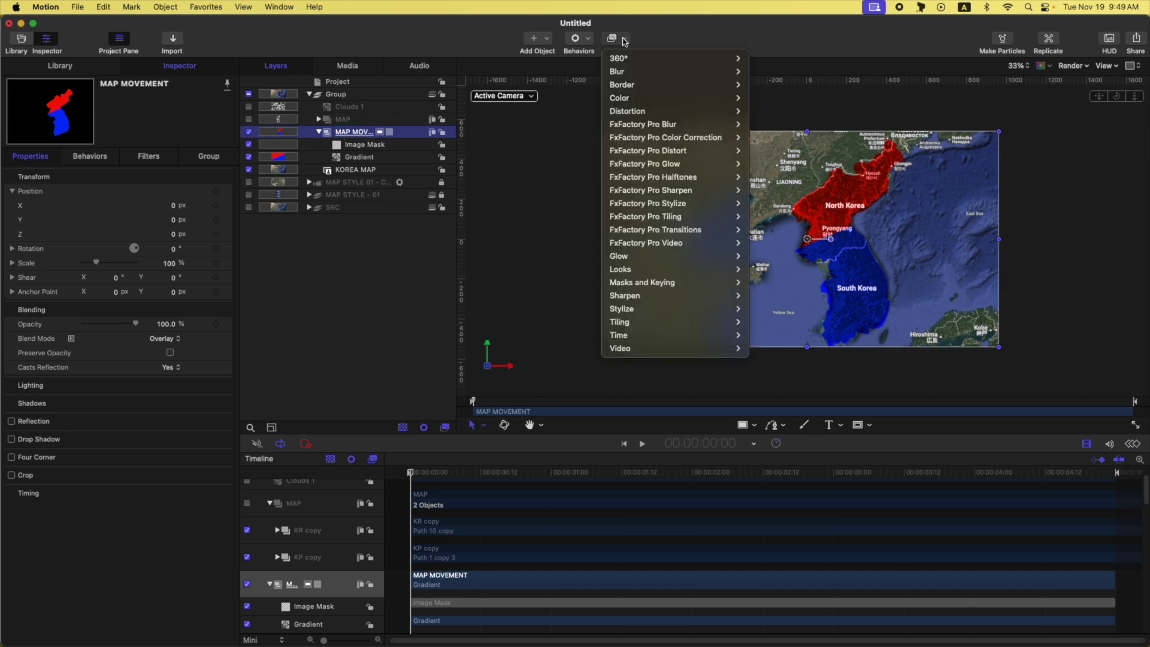
mouse_move(677, 111)
click(776, 137)
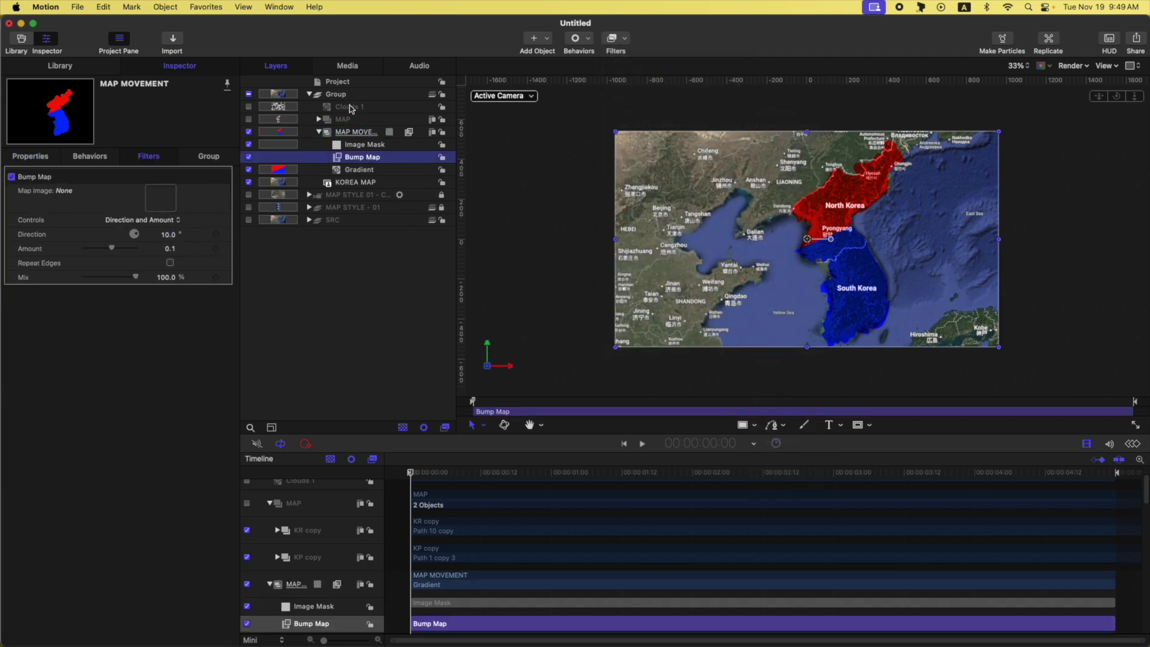
drag(353, 109, 168, 201)
click(161, 220)
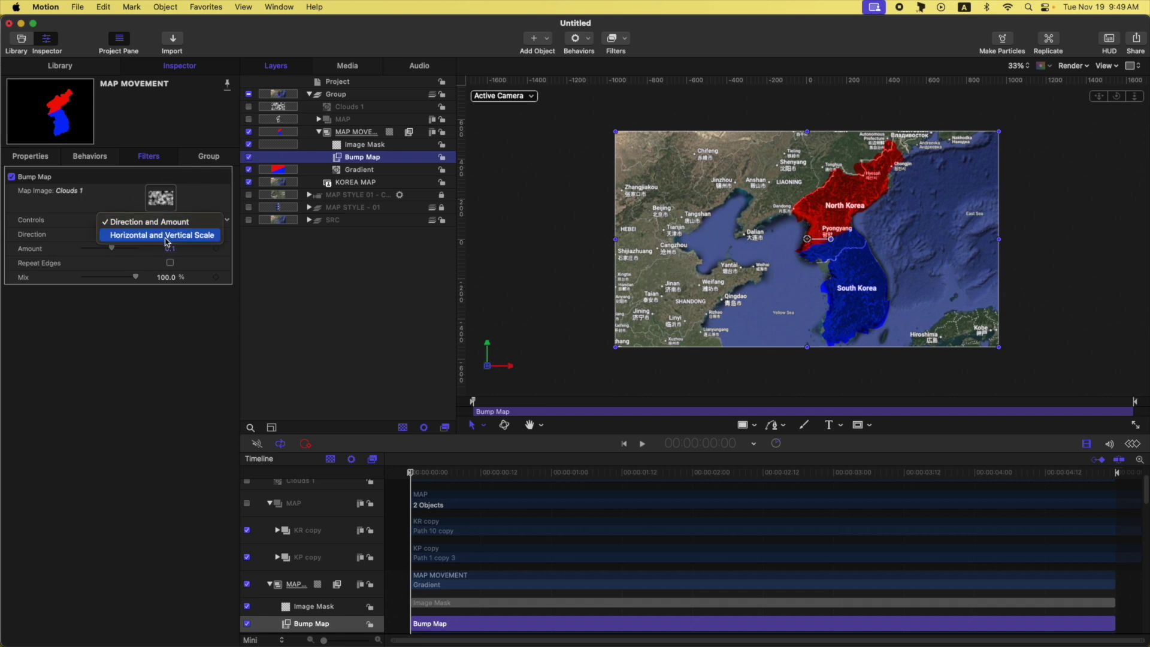
click(167, 239)
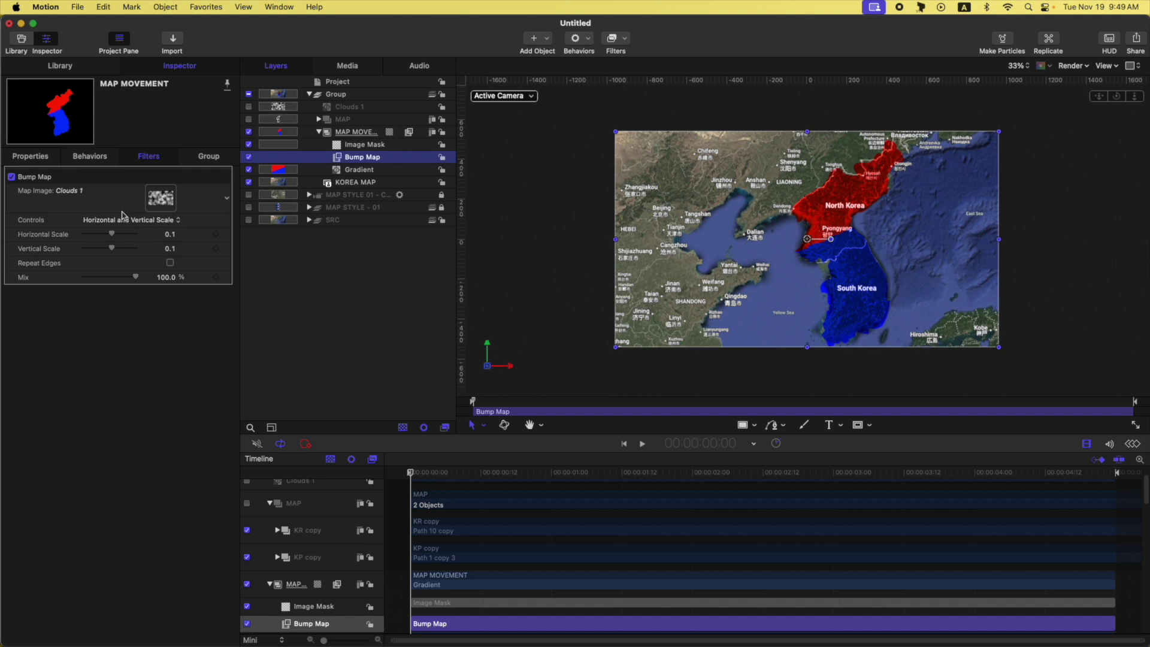
Step: Keyframe the gradient's blue stop location at 50% on the first frame and about 33% at 2:12
click(360, 171)
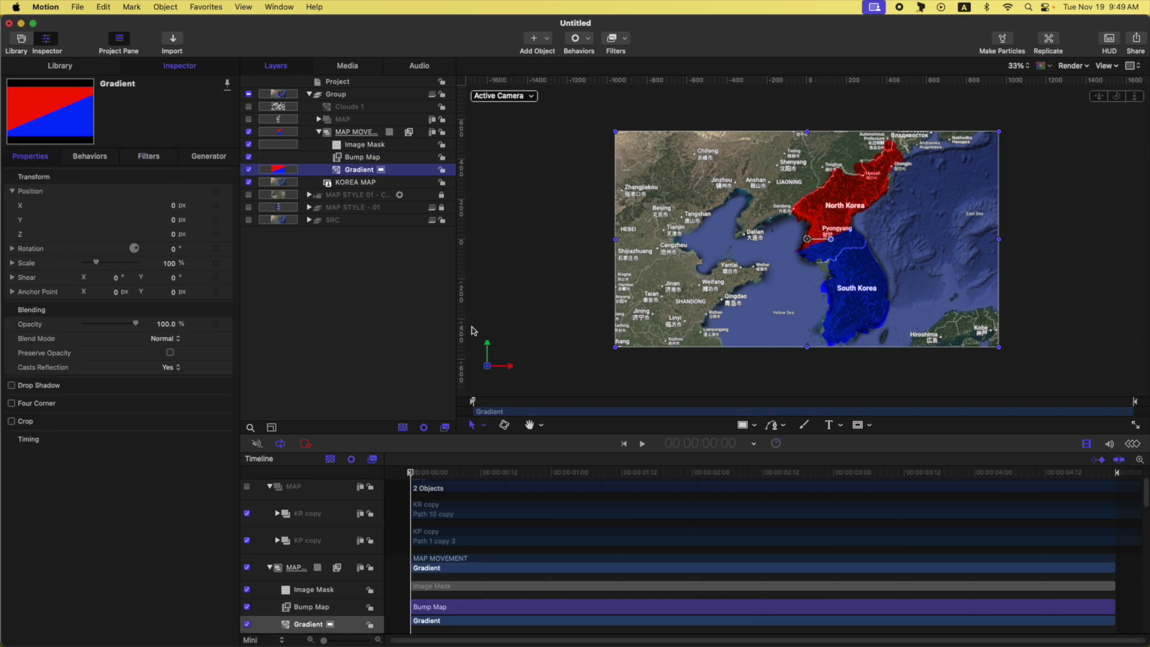
click(216, 157)
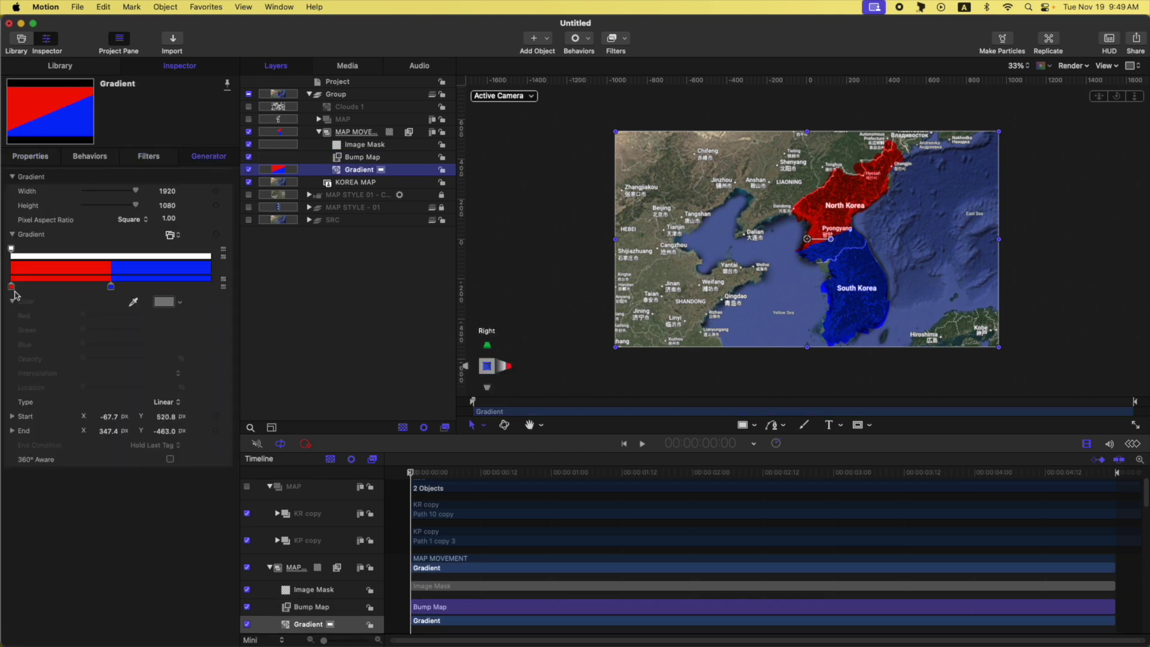
click(112, 288)
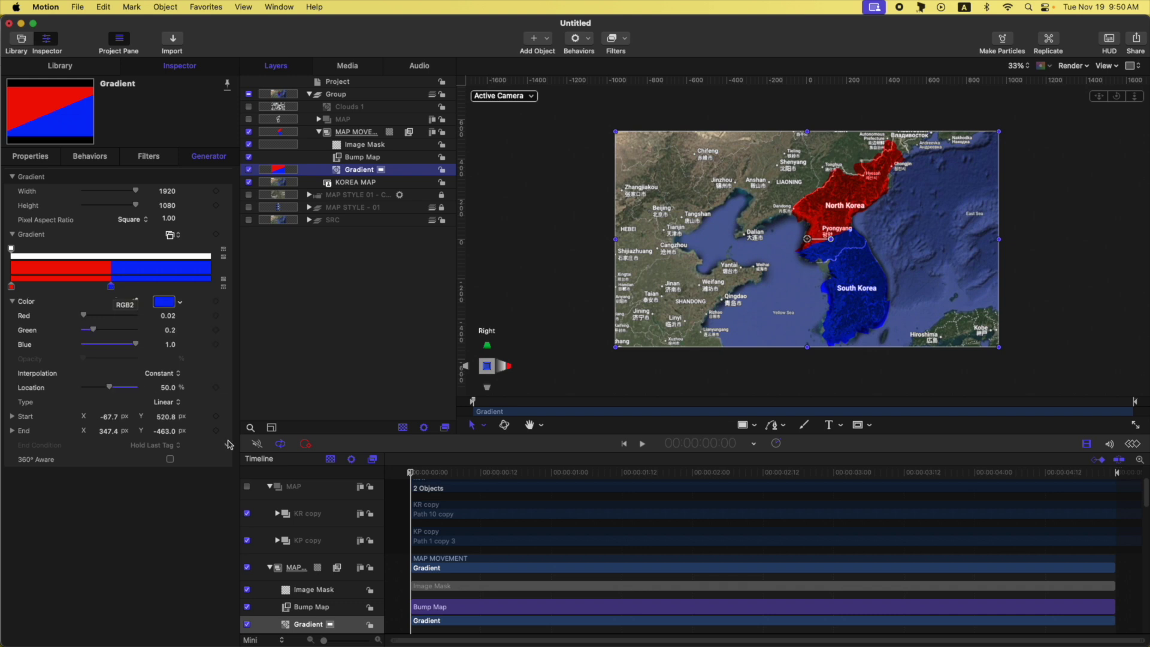
click(216, 387)
drag(723, 476, 764, 479)
drag(110, 390, 101, 391)
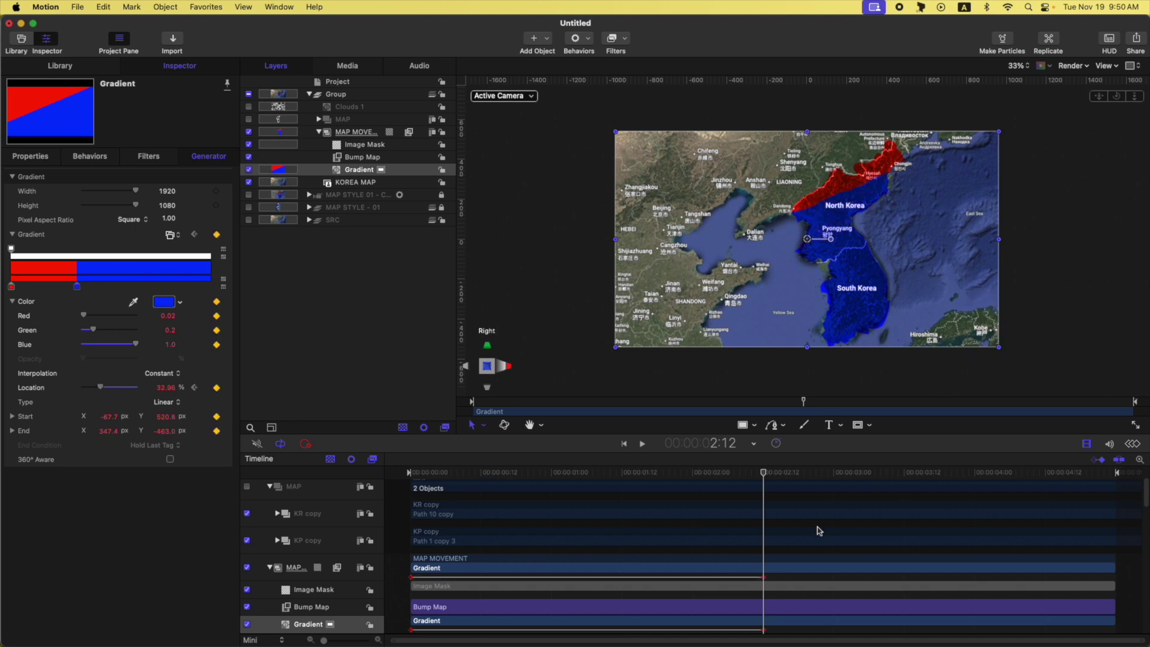
Step: Keyframe the blue stop at a higher location at 4:23, and return the playhead to 2:12
drag(1017, 478, 1135, 486)
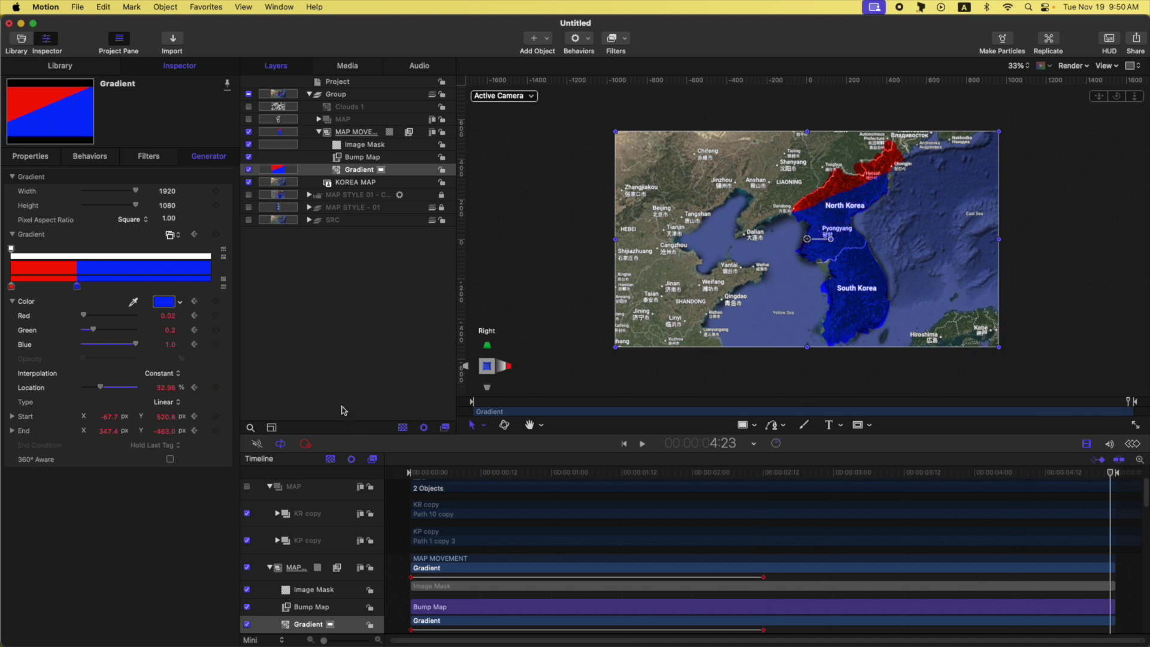
drag(100, 388, 114, 390)
drag(497, 473, 764, 473)
Step: Apply the Crystallize stylize filter to Clouds 1 and lower its speed
click(355, 108)
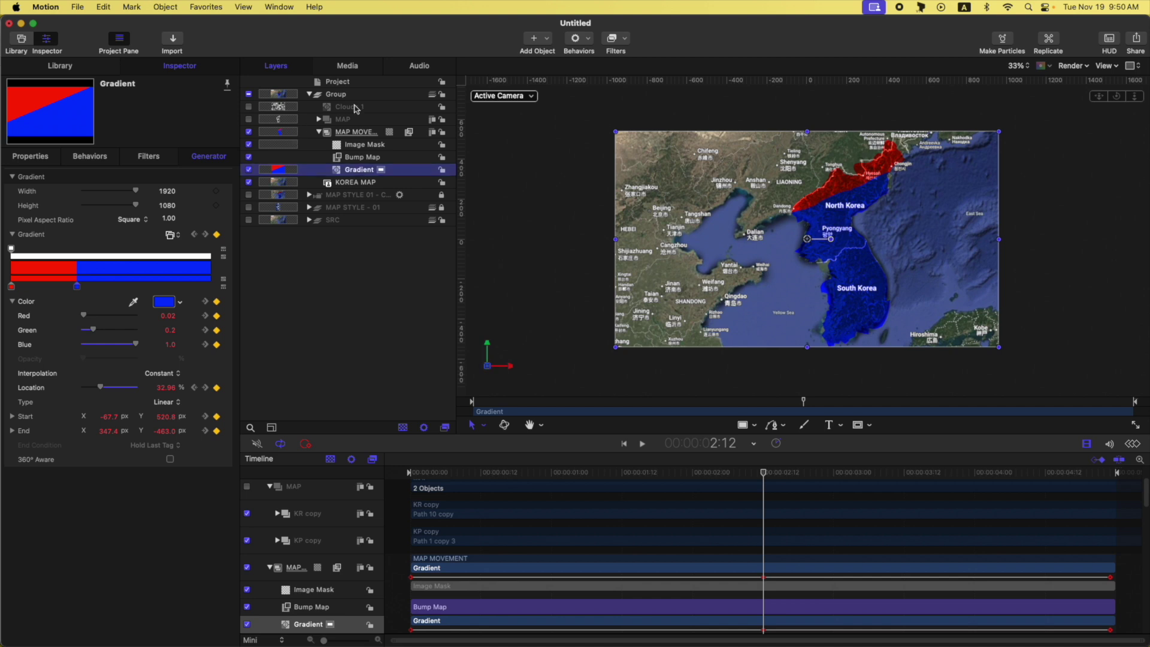
click(625, 41)
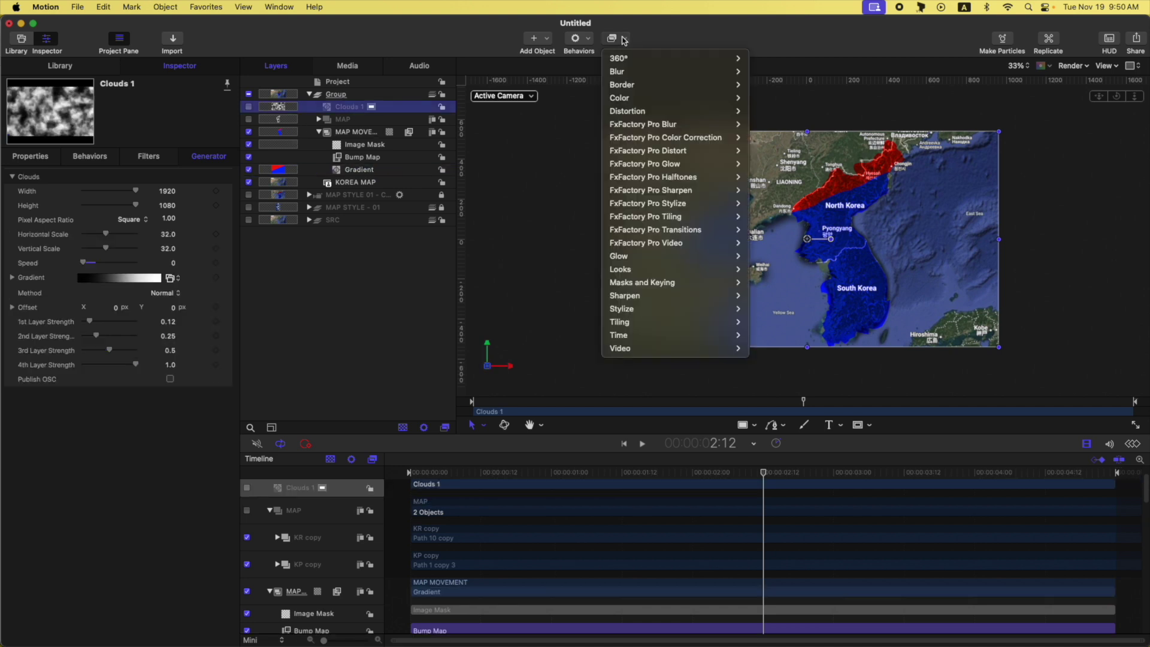
mouse_move(662, 310)
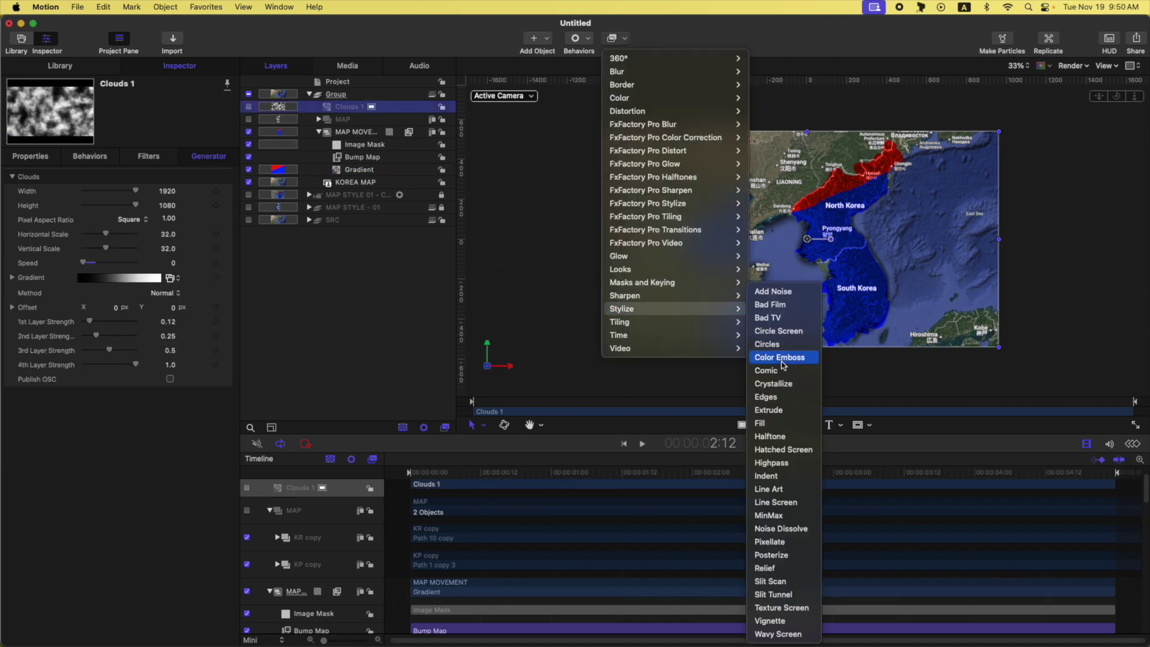
key(Escape)
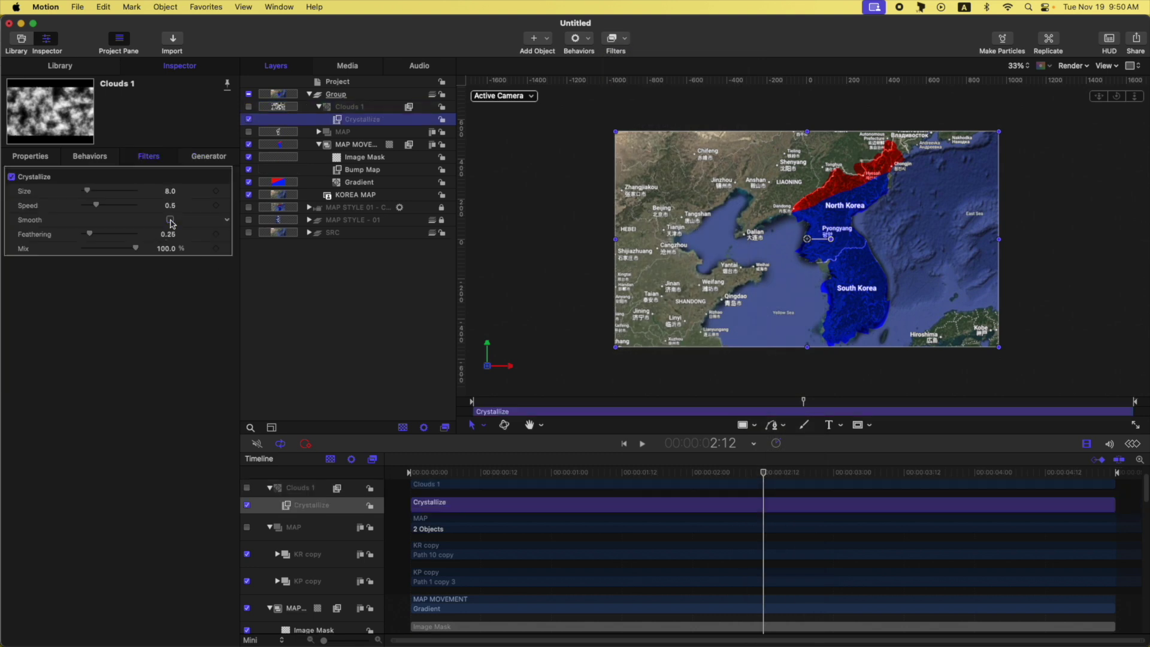
drag(97, 206, 81, 235)
Step: At frame 22, set the Bump Map's horizontal scale to -0.11 and vertical scale to 0.43
mouse_move(607, 482)
mouse_down()
mouse_move(457, 479)
mouse_move(596, 481)
mouse_move(538, 488)
mouse_up()
click(362, 170)
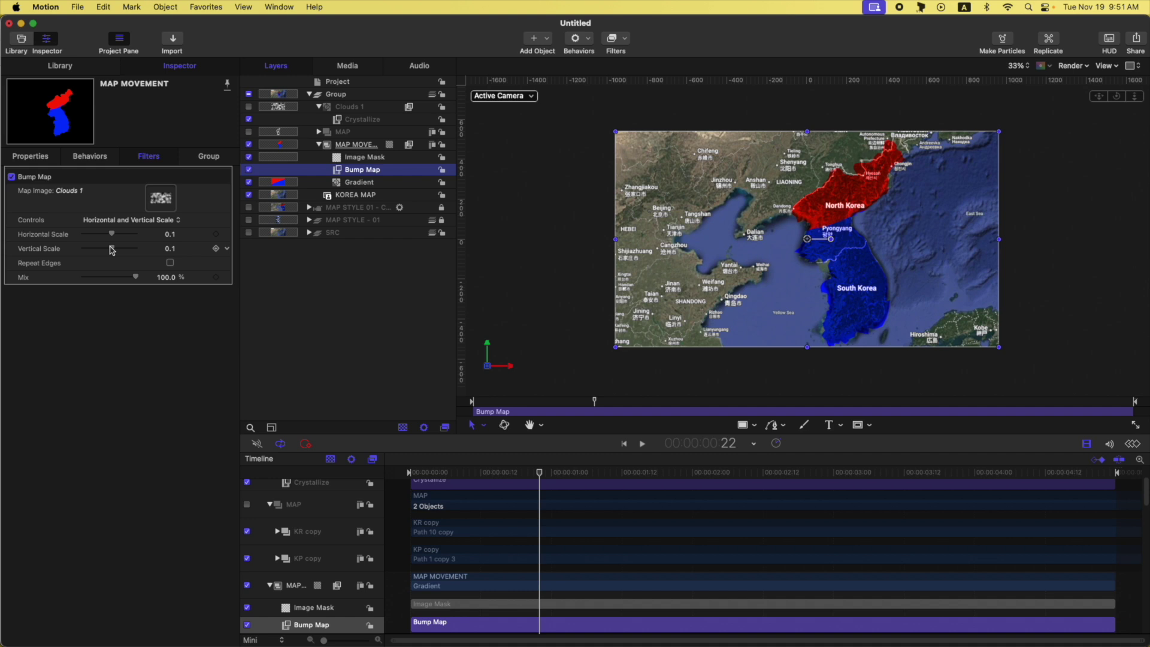
drag(112, 250, 110, 239)
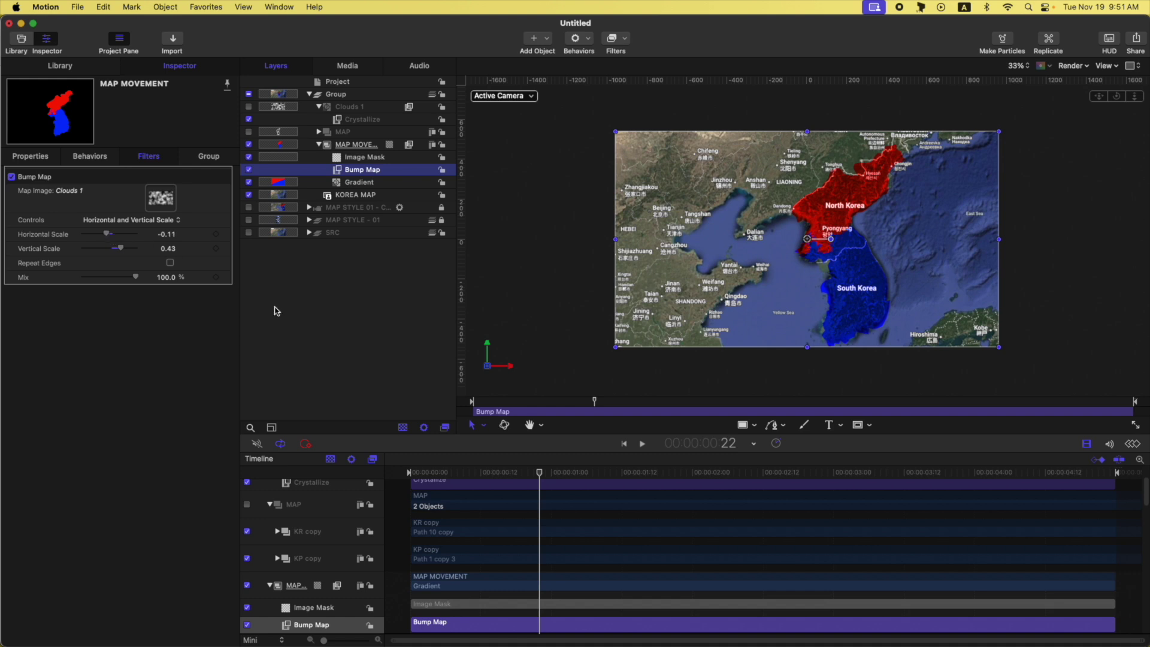
Step: Check the color boundary at 4:14 and raise the Bump Map's vertical scale to about 0.65
click(516, 290)
key(shift+z)
mouse_move(539, 473)
mouse_down()
mouse_move(401, 466)
mouse_move(1109, 459)
mouse_move(1057, 460)
mouse_up()
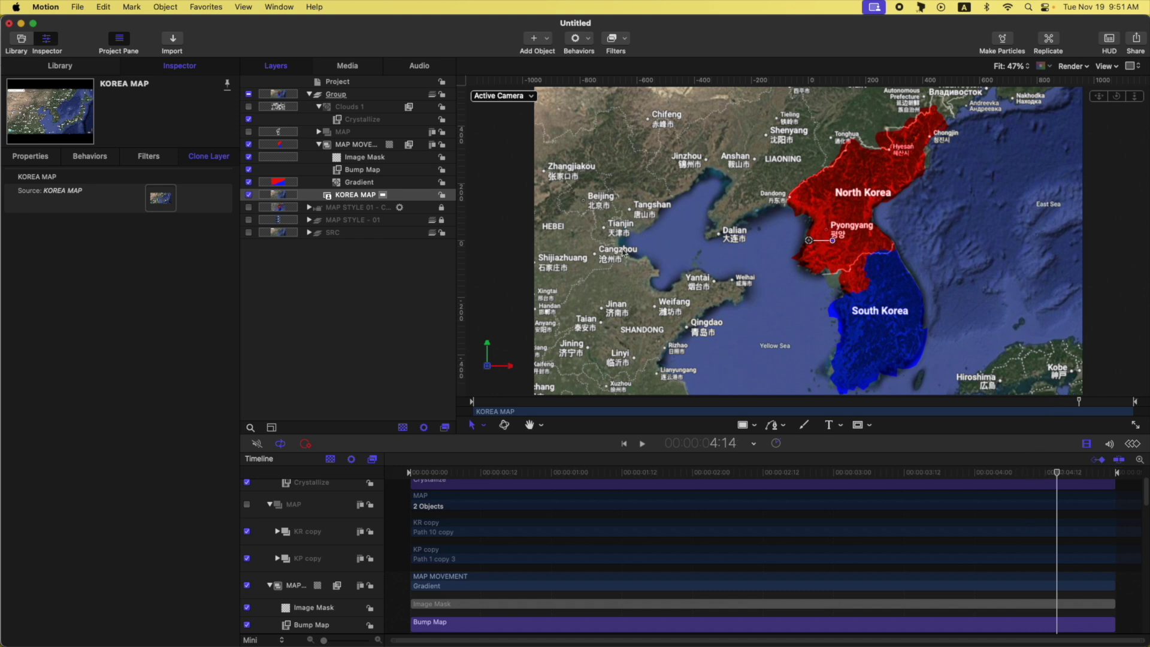
click(362, 170)
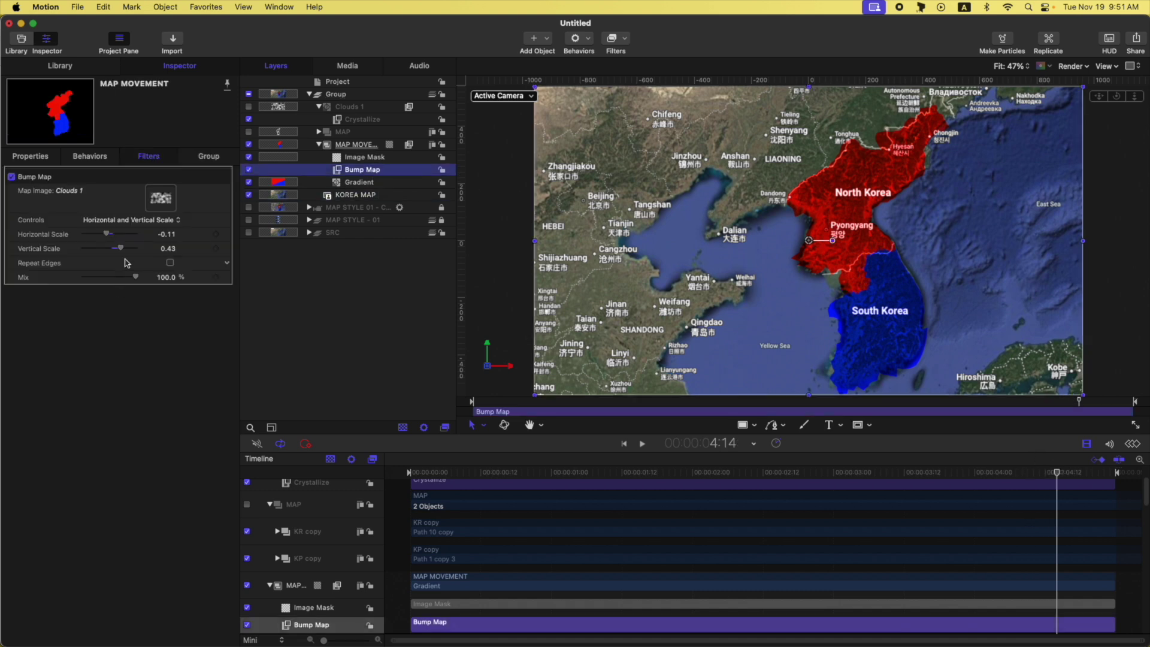
drag(120, 248, 128, 252)
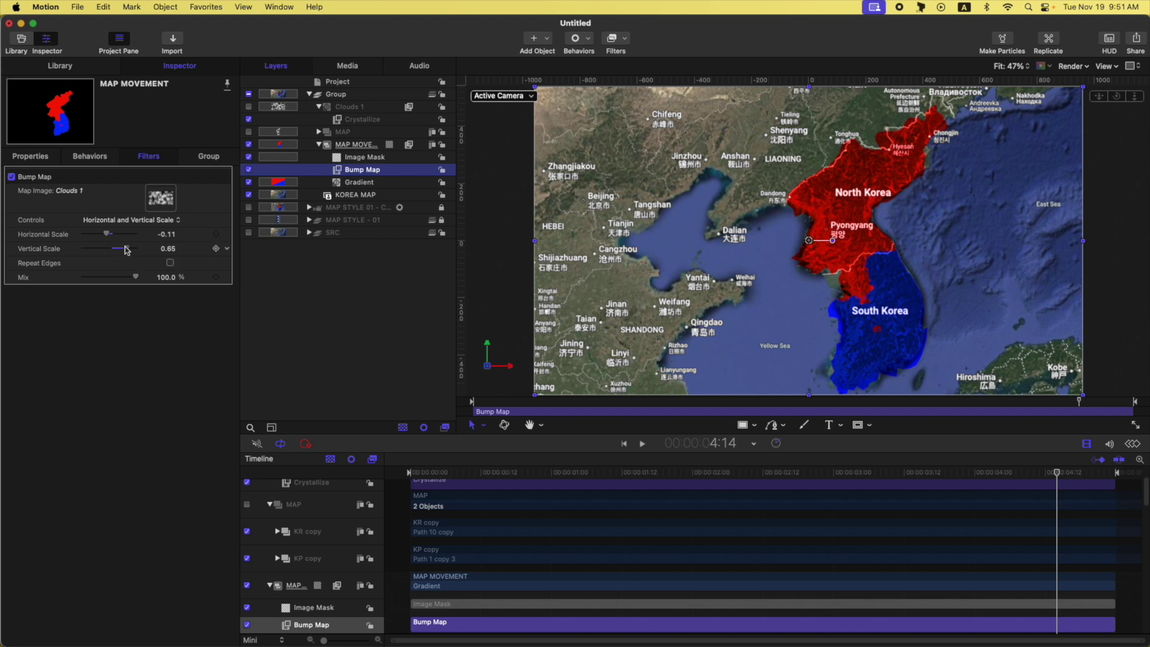
drag(125, 250, 125, 249)
Step: Set Clouds 1's horizontal scale to 28, vertical scale to 27, 3rd layer strength to 0.64 and 4th to 0.93, and preview the animation
click(363, 108)
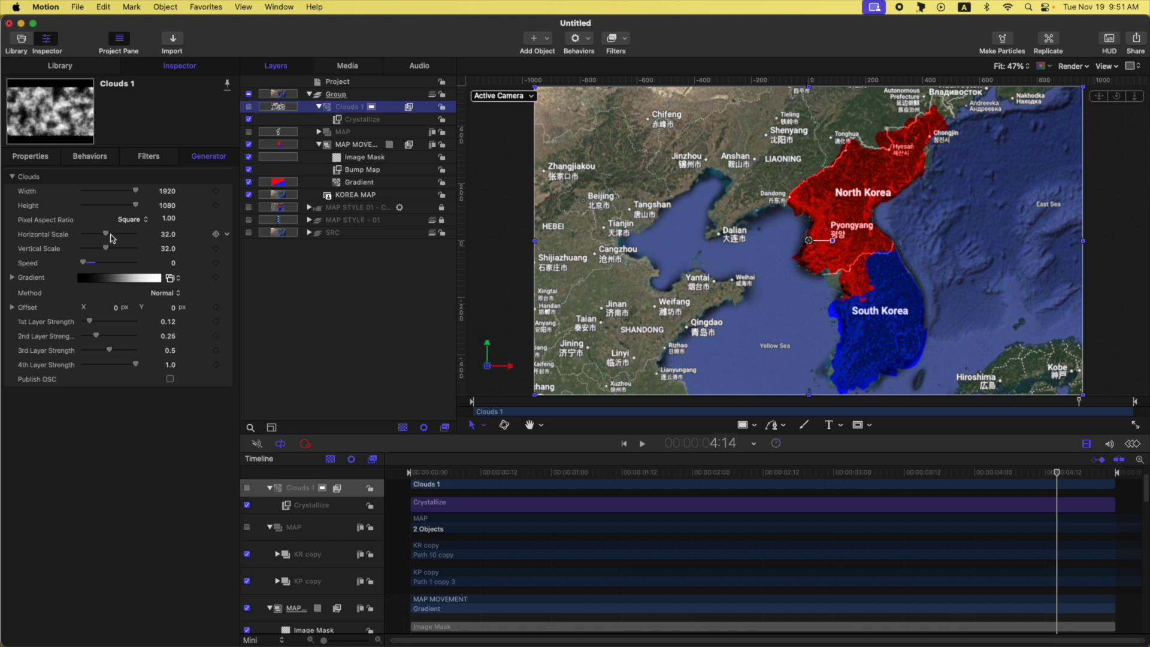
drag(104, 235, 104, 249)
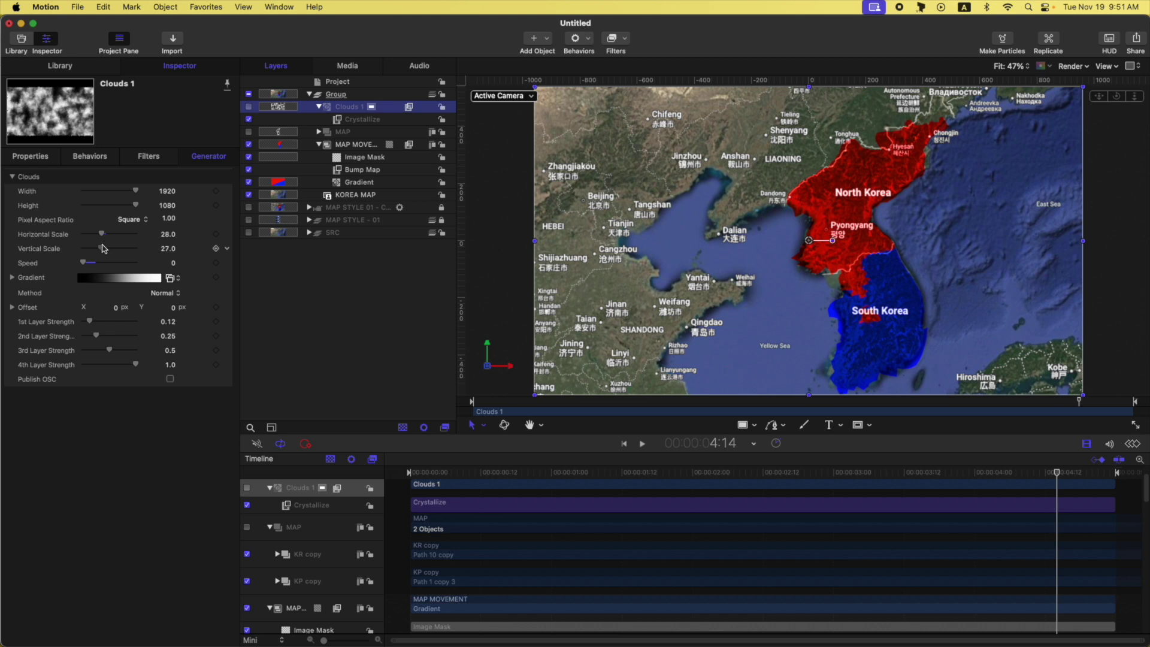
key(Home)
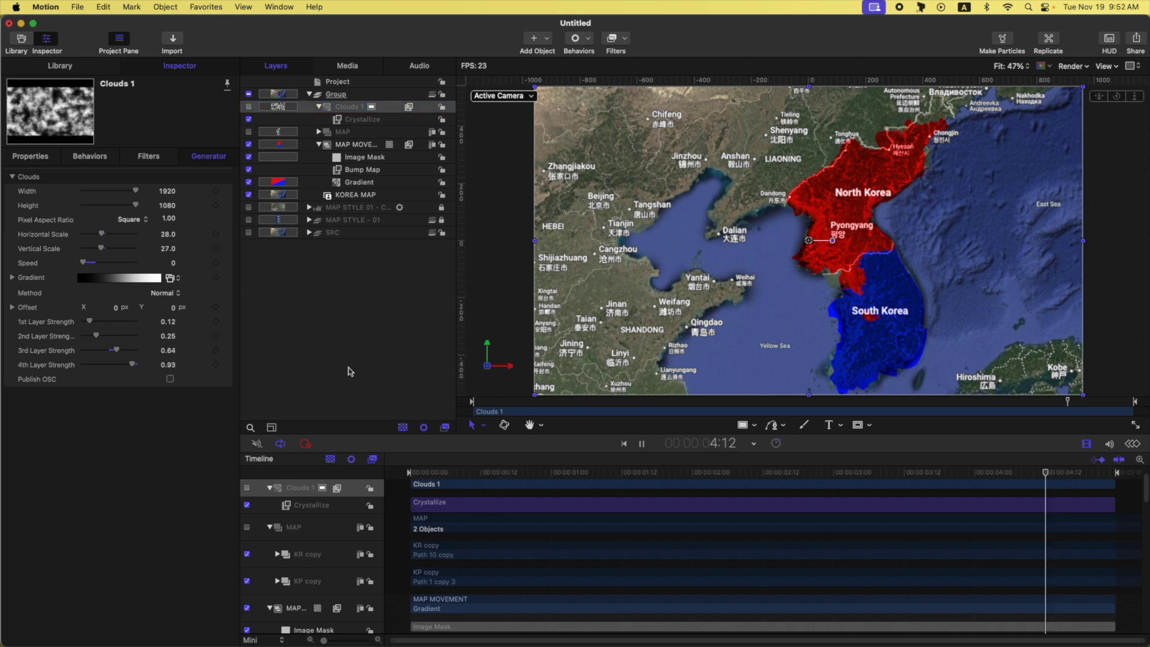
click(774, 473)
drag(773, 474, 768, 474)
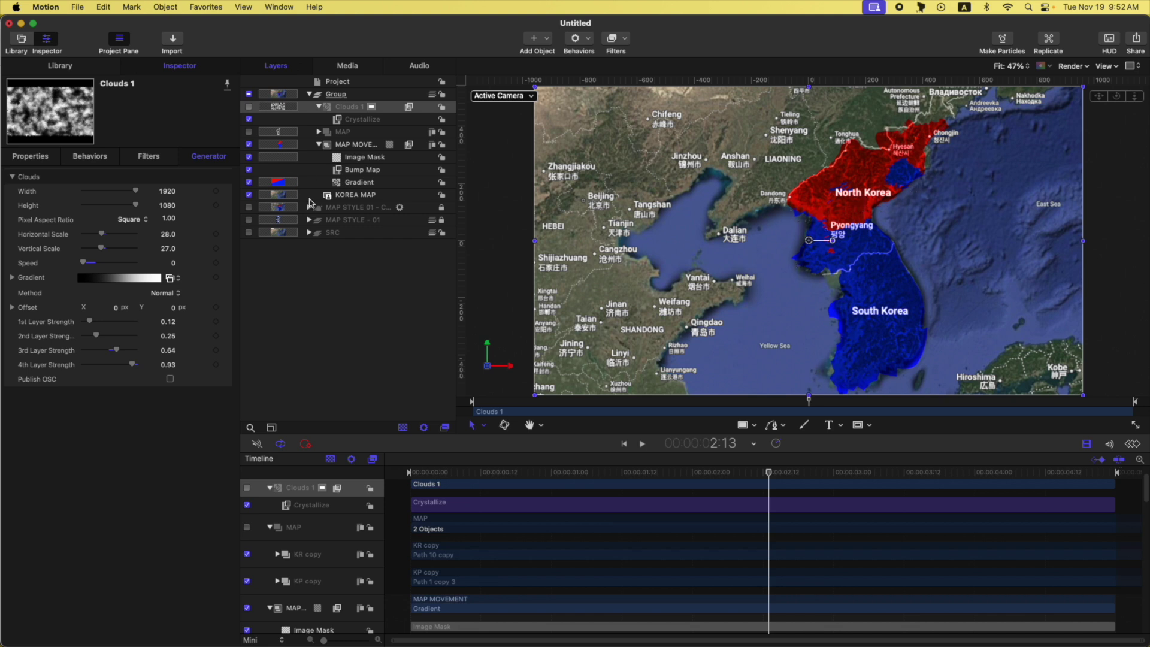
Step: Expand the KR copy and KP copy groups inside MAP and show the editable control points of Path 1 copy 3
click(320, 145)
click(319, 131)
click(366, 146)
click(328, 144)
click(328, 170)
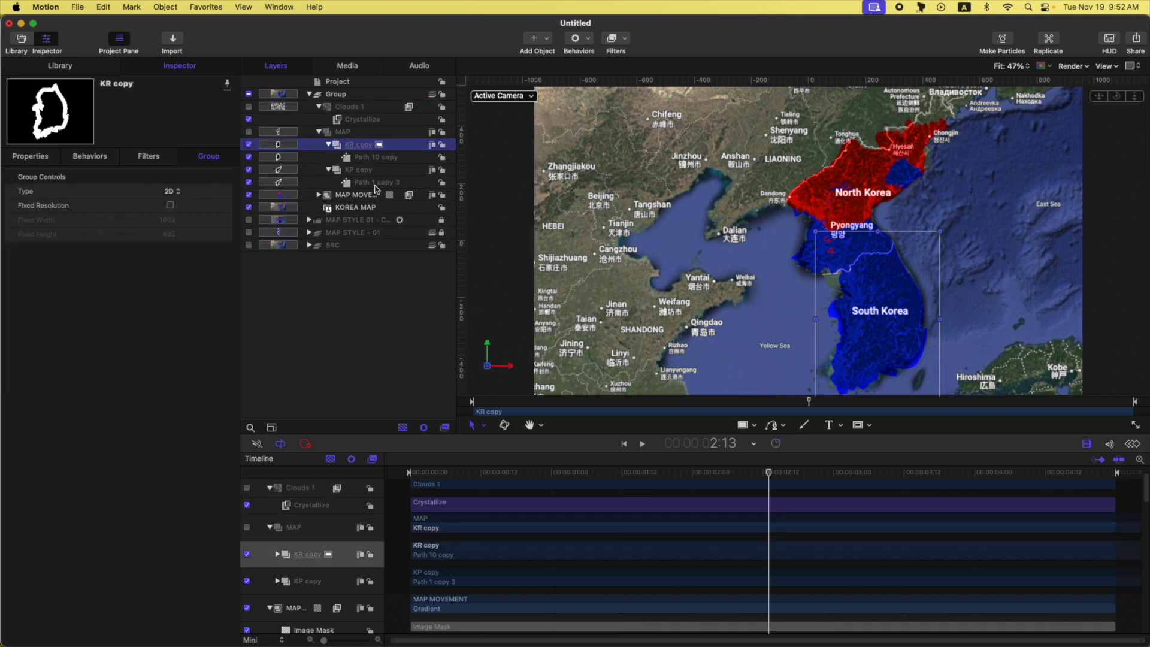
click(376, 183)
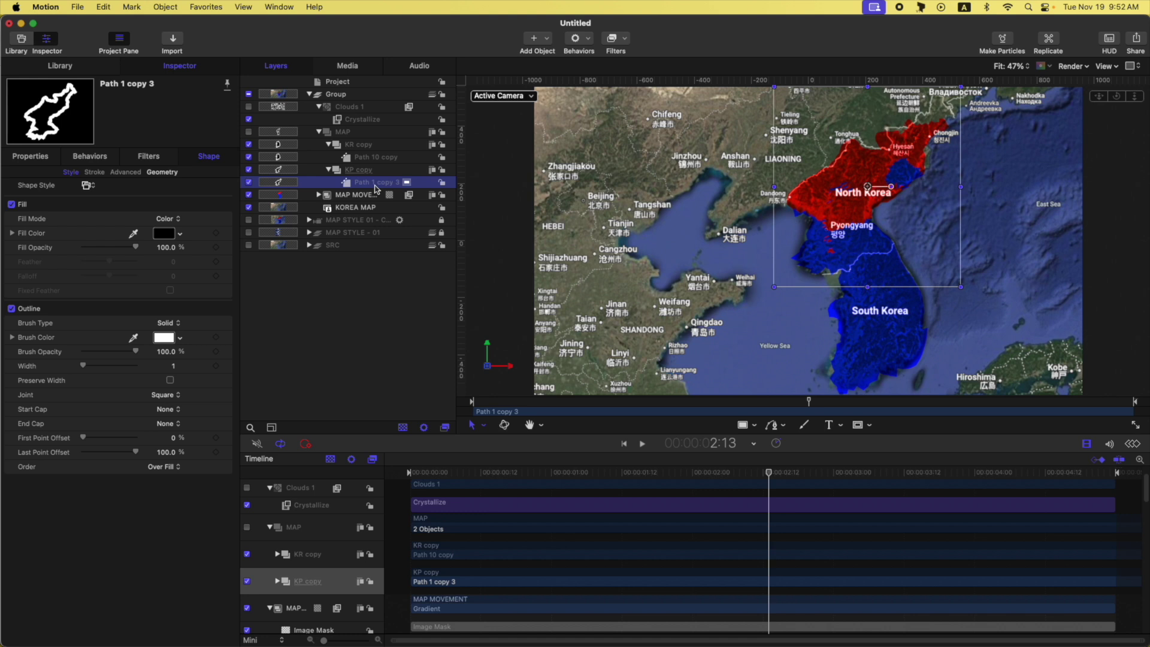
click(485, 426)
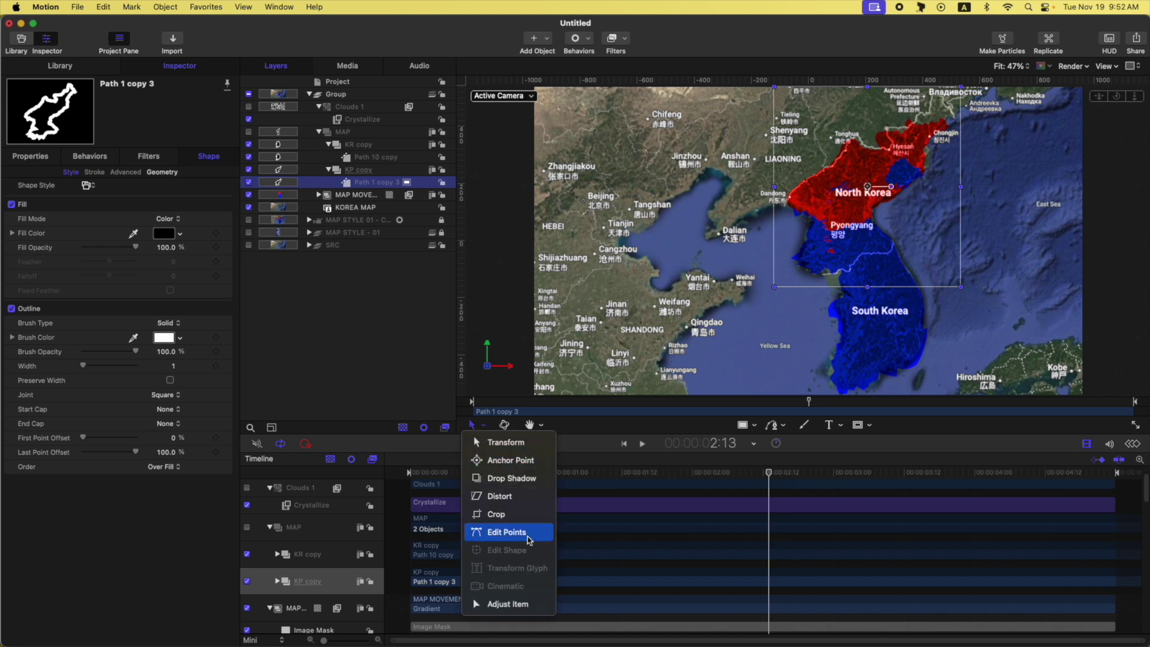
click(529, 539)
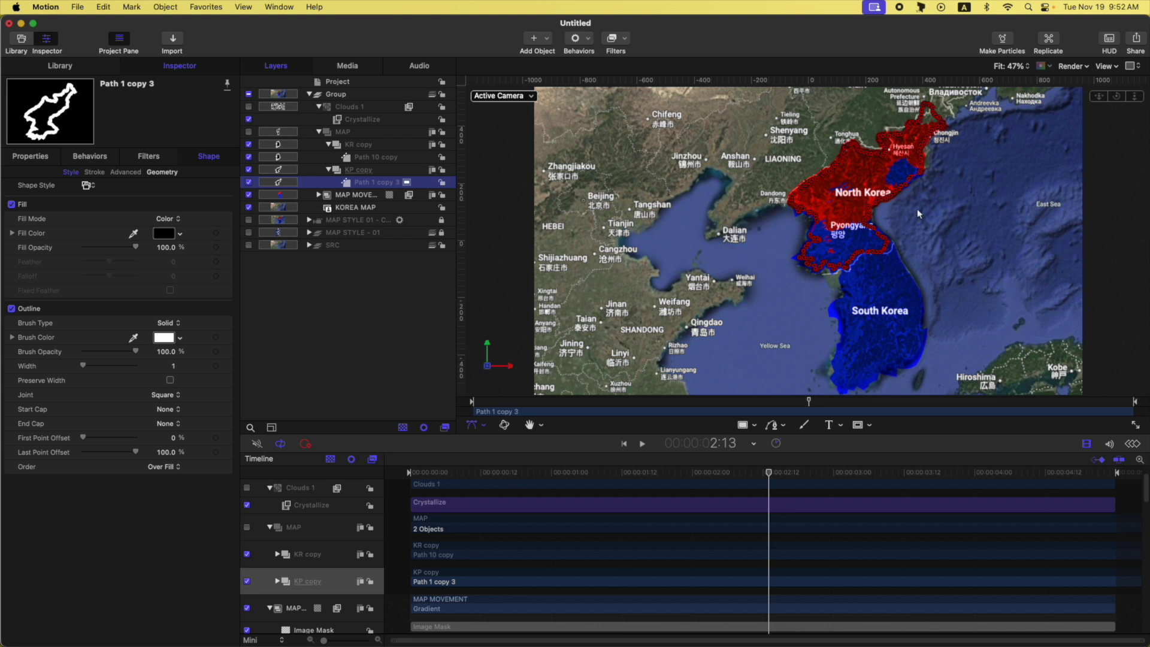
Step: Reshape Path 10 copy by moving its control points outward along South Korea's northwest coast, and return to the Transform tool
click(373, 158)
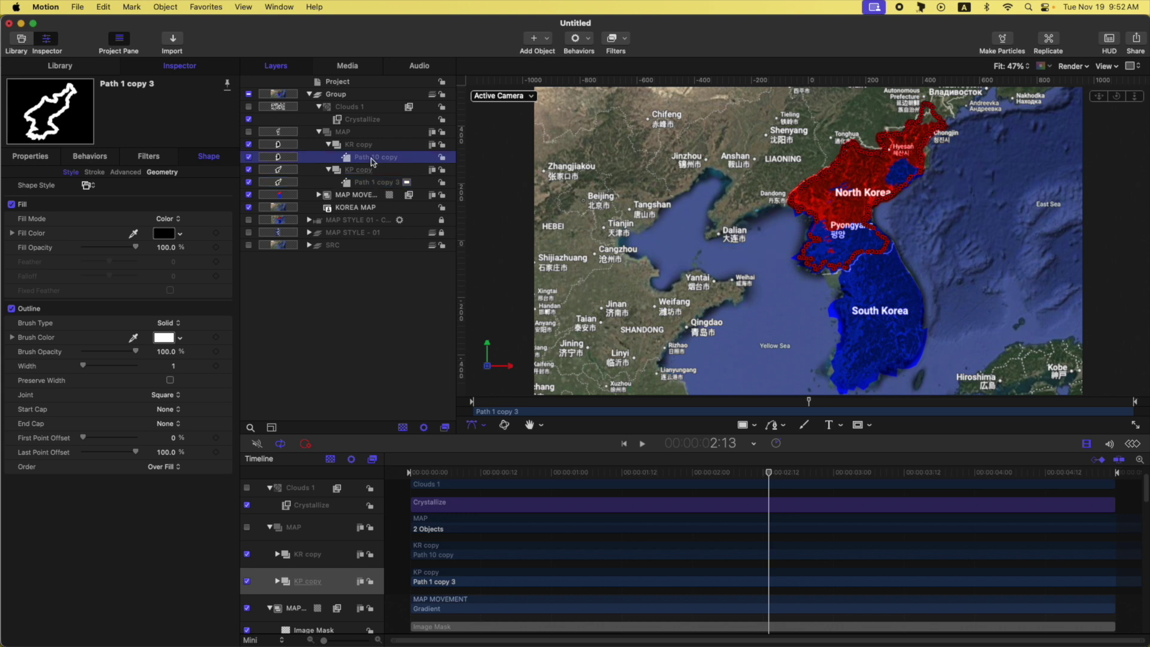
drag(833, 279, 852, 291)
click(473, 425)
click(512, 444)
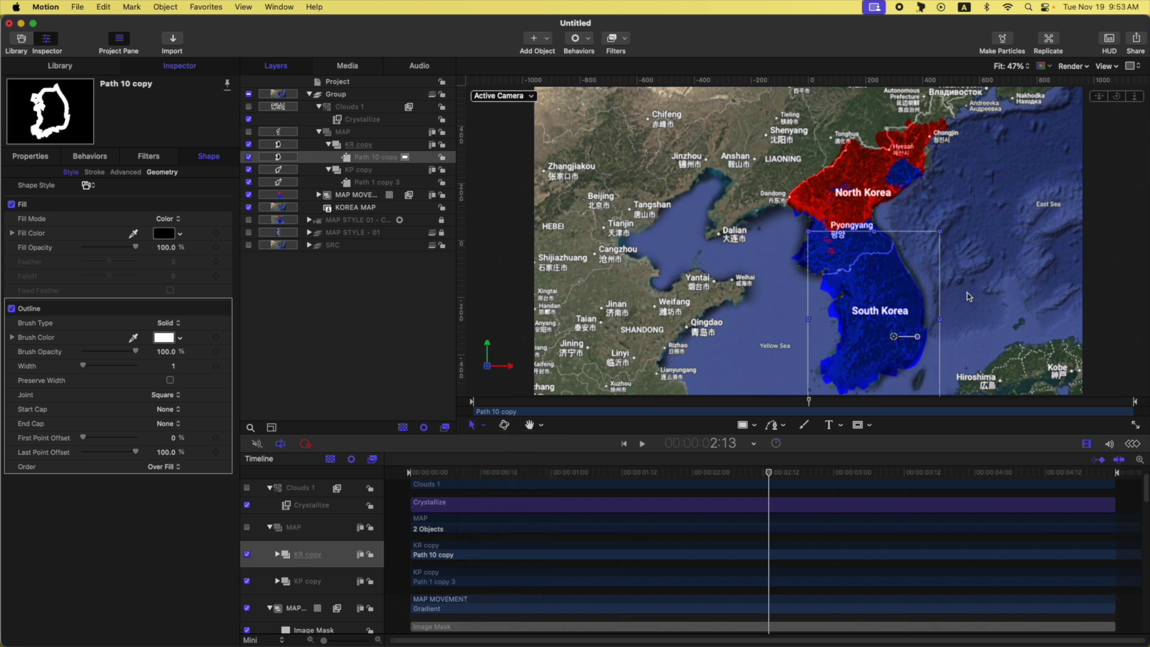
Step: Play the animation from the start to check the adjusted map shape, and return the playhead to the first frame
drag(479, 475, 371, 477)
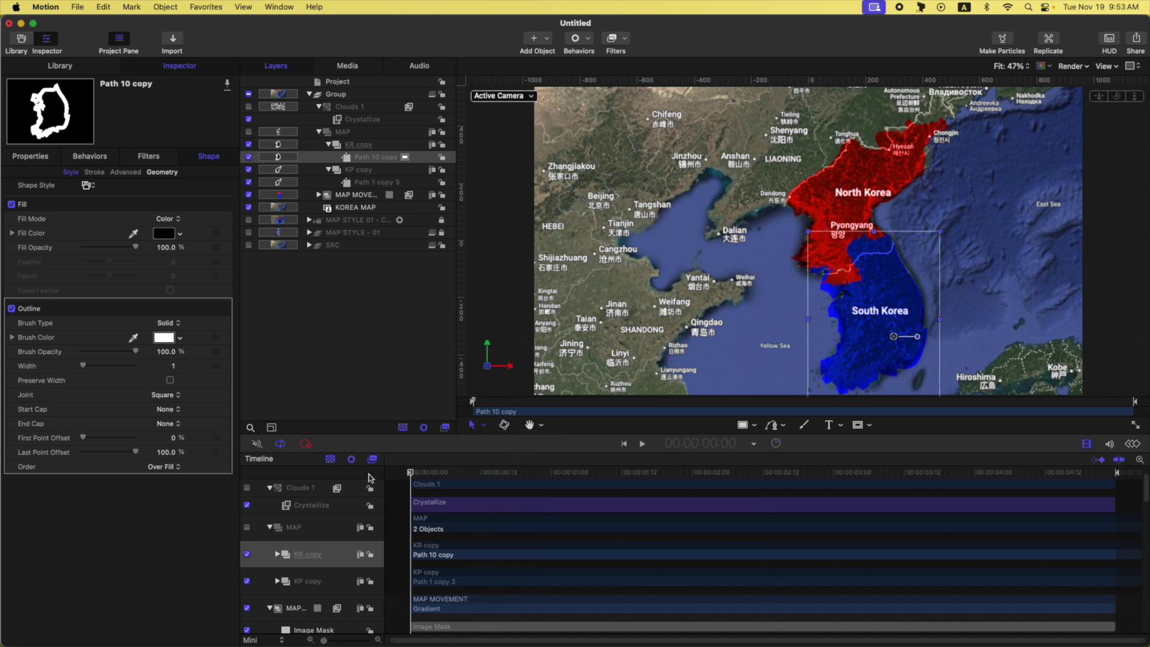
key(space)
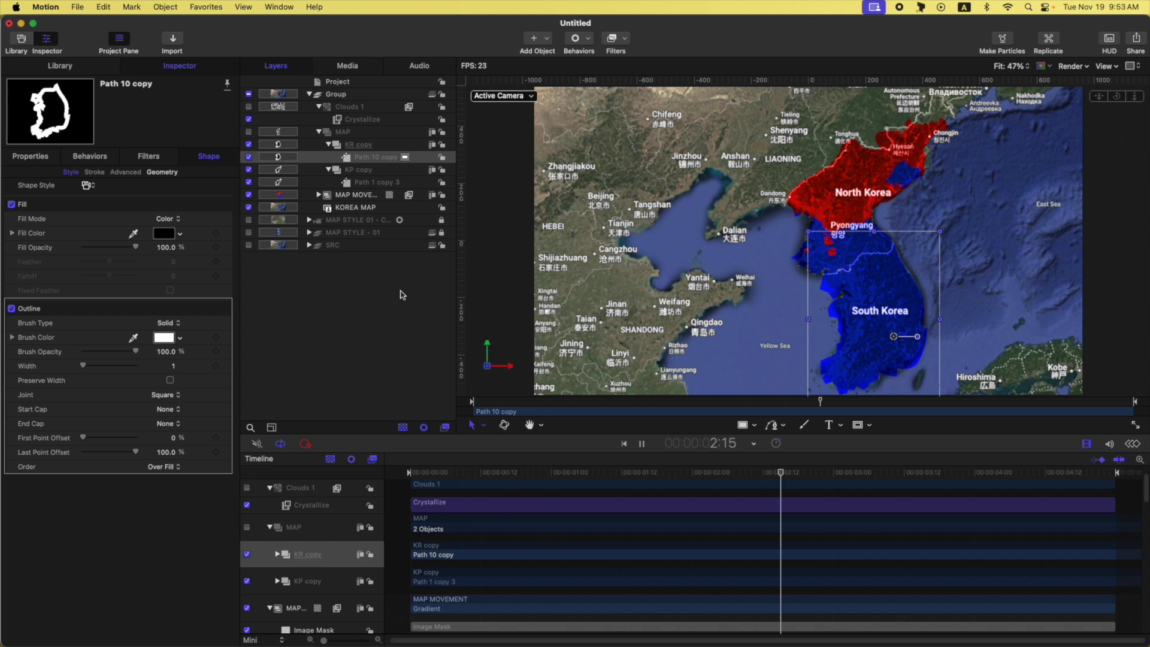
click(485, 473)
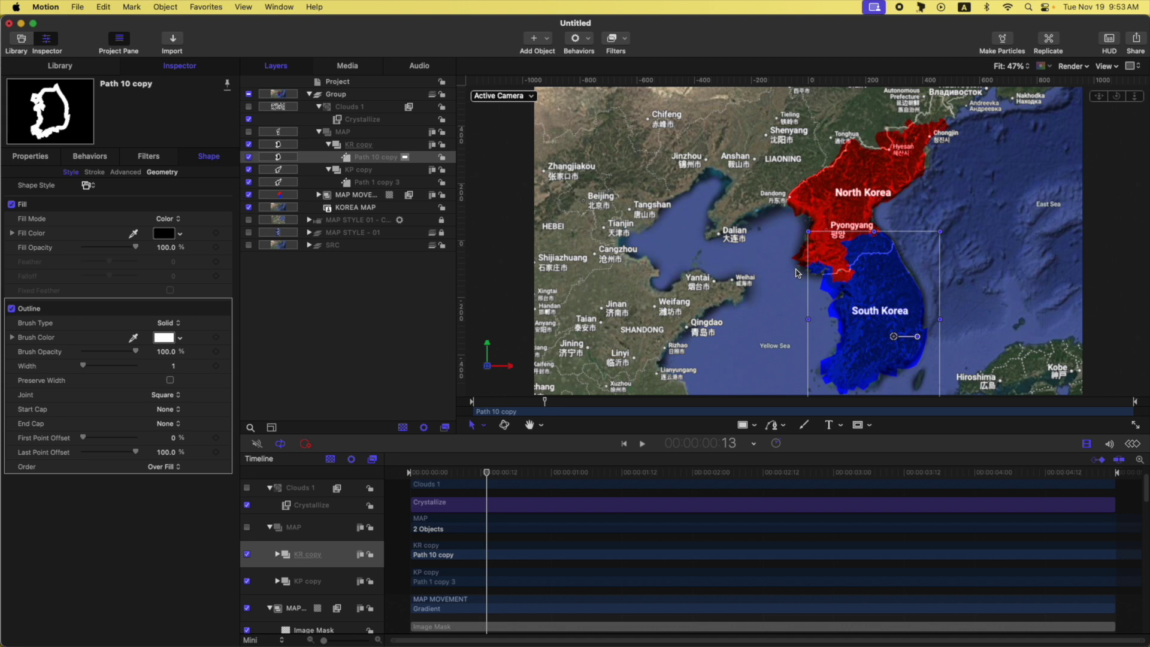
drag(453, 473, 351, 468)
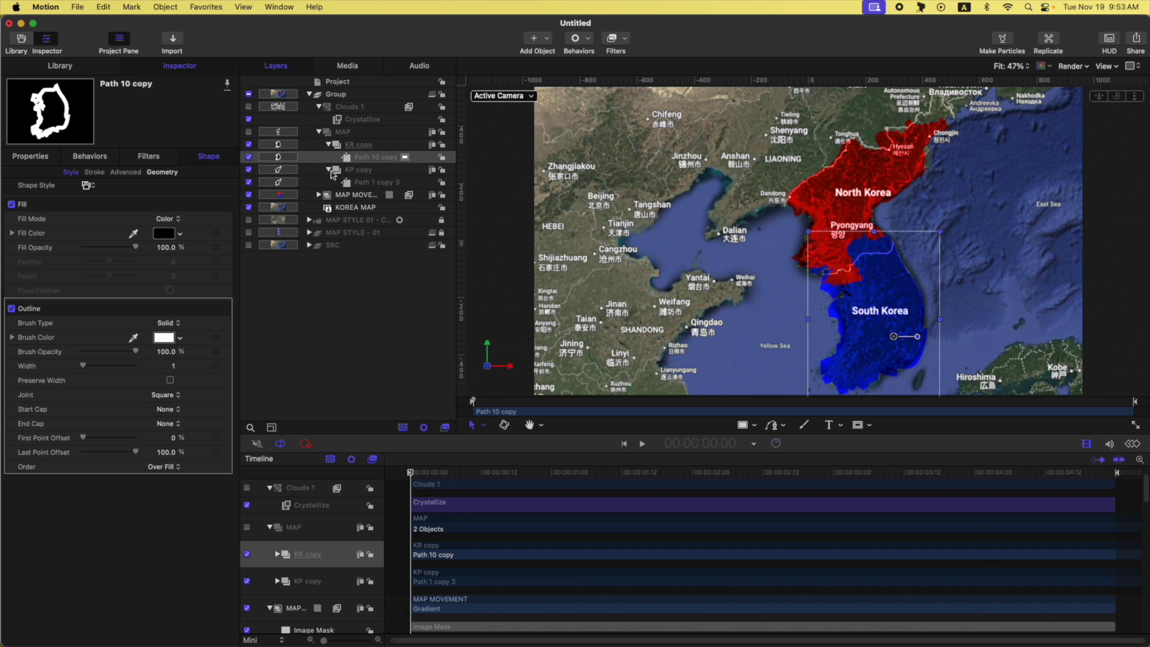